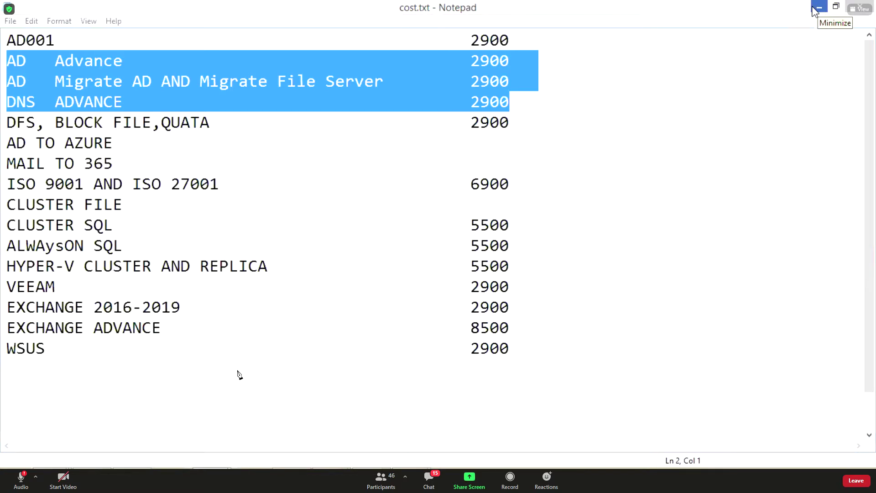
Minimize the cost.txt Notepad window and bring Hyper-V Manager forward from its taskbar preview.
{"action": "left_click", "coordinate": [818, 7]}
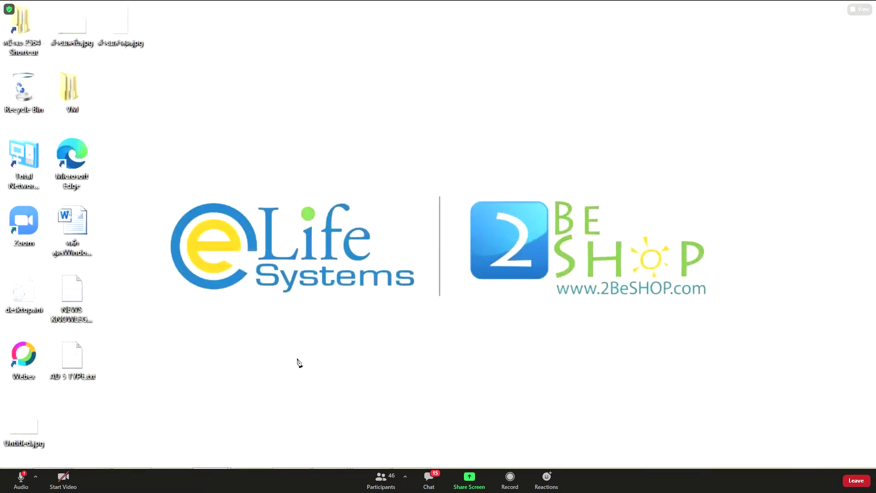
{"action": "mouse_move", "coordinate": [409, 468]}
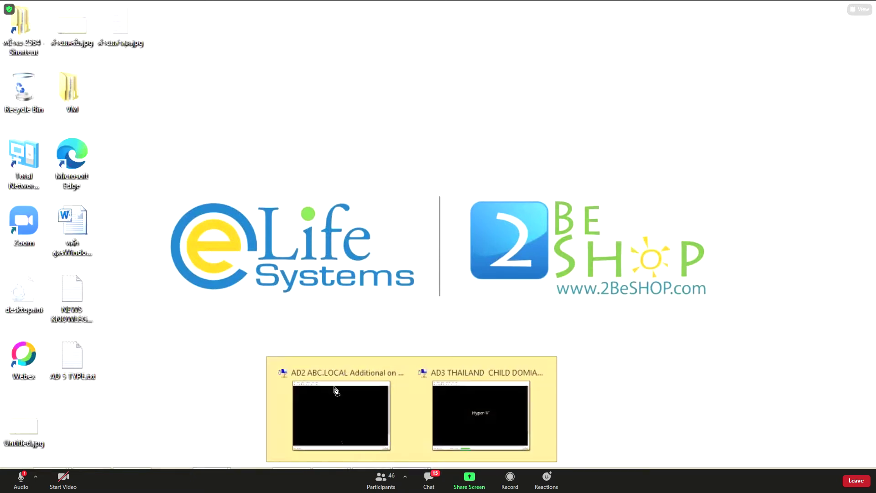
{"action": "left_click", "coordinate": [351, 402]}
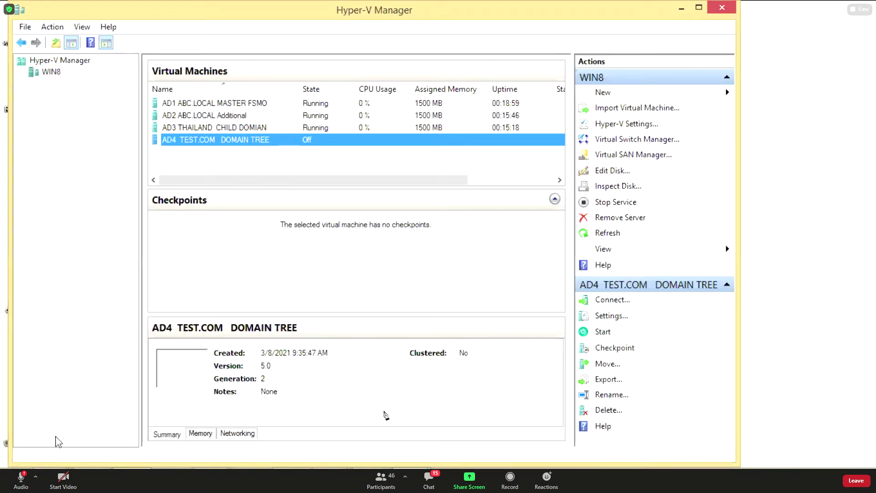
Connect to the AD1 ABC.LOCAL MASTER FSMO virtual machine and switch it to full screen.
{"action": "right_click", "coordinate": [247, 106]}
{"action": "left_click", "coordinate": [285, 115]}
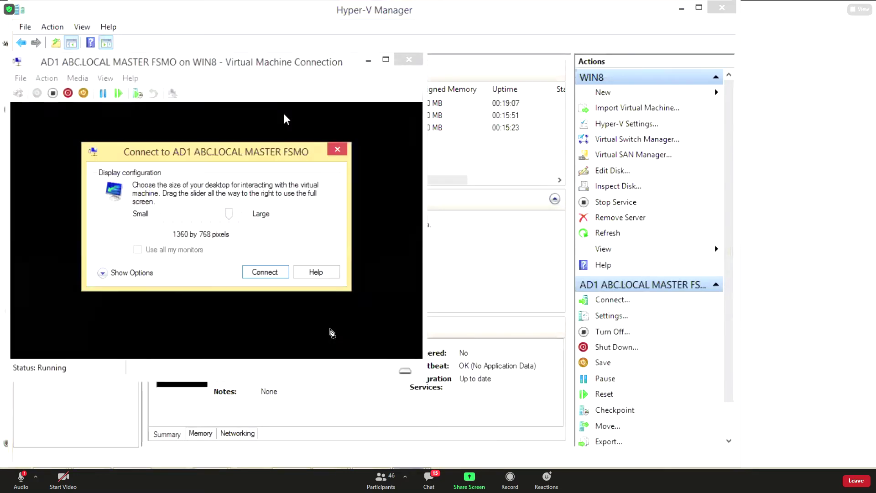
{"action": "left_click", "coordinate": [265, 272]}
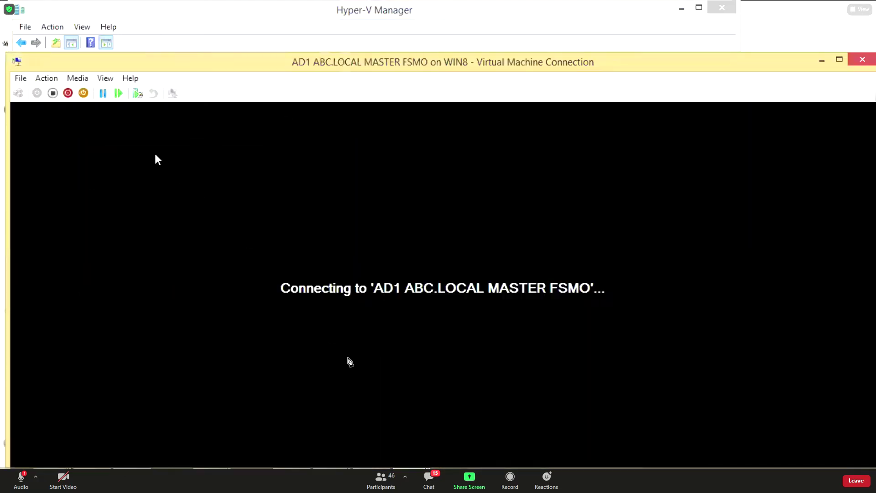
{"action": "left_click", "coordinate": [105, 78]}
{"action": "left_click", "coordinate": [120, 93]}
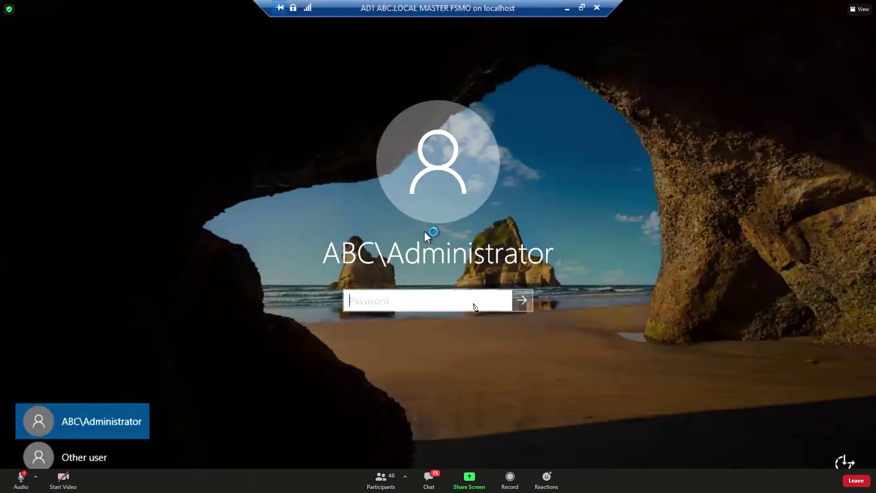
Enter the administrator password to sign in to the AD1 server.
{"action": "type", "text": "Pa$$w0rd"}
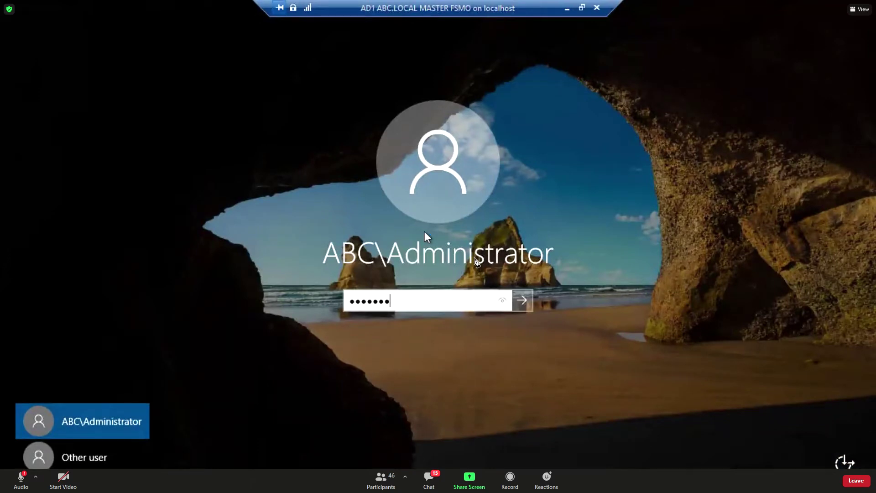
{"action": "key", "text": "Return"}
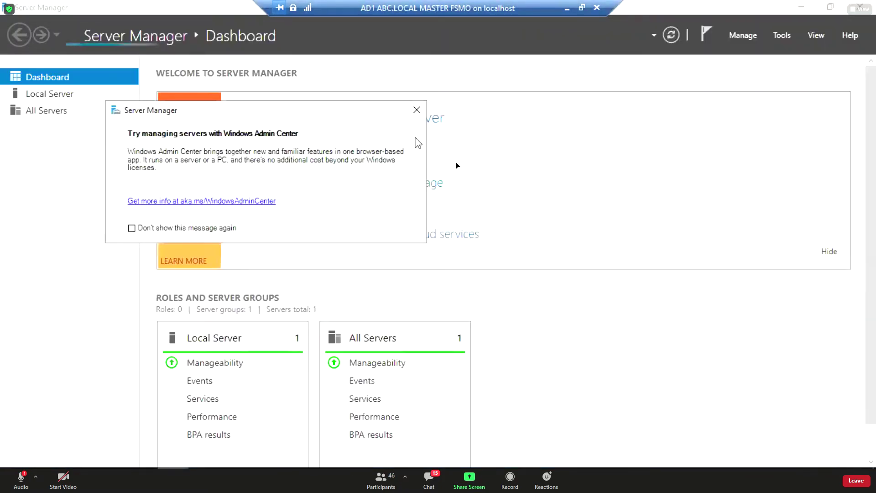
Close the Windows Admin Center notice and launch Active Directory Domains and Trusts from Tools.
{"action": "left_click", "coordinate": [416, 110]}
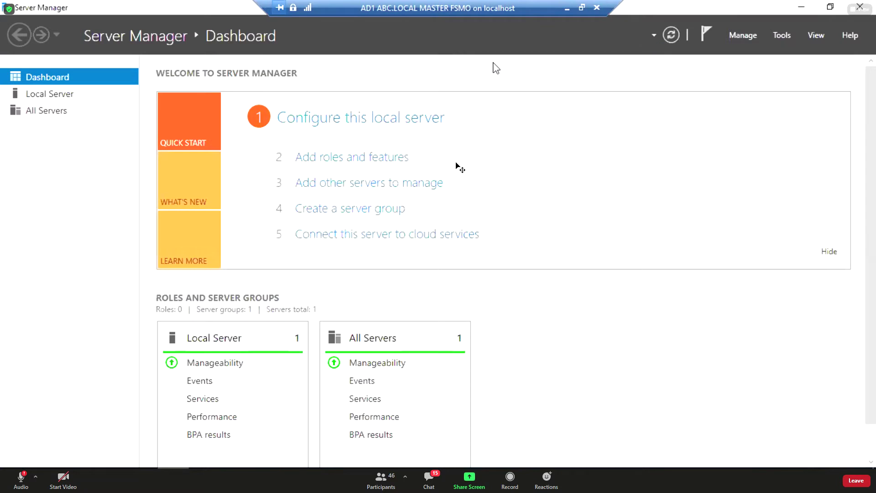
{"action": "left_click", "coordinate": [782, 35]}
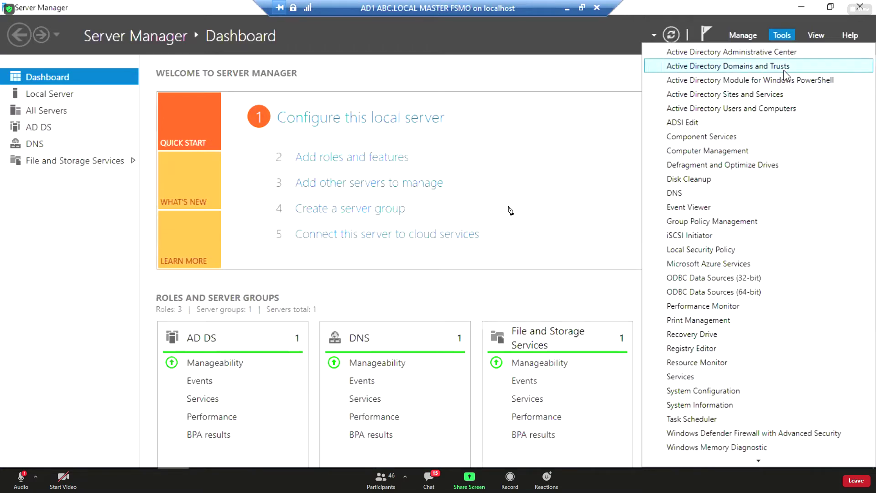
{"action": "left_click", "coordinate": [784, 69]}
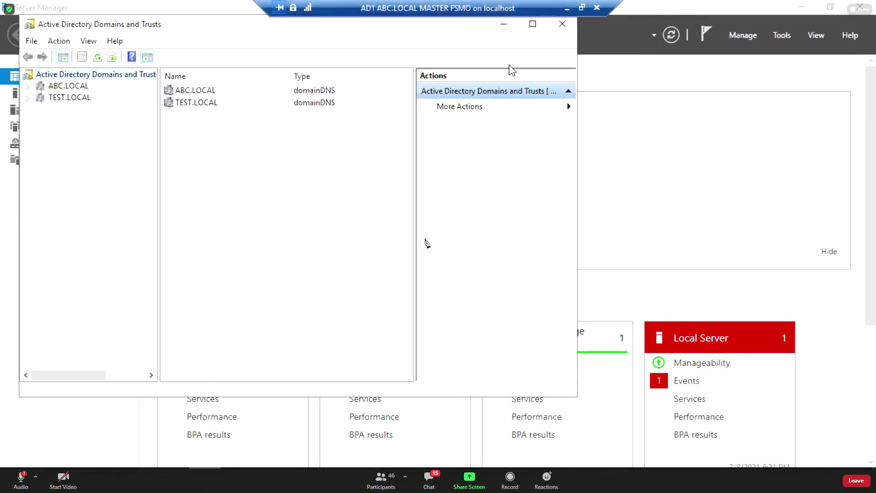
Expand ABC.LOCAL and click through ABC.LOCAL, thailand.ABC.LOCAL and TEST.LOCAL in the tree.
{"action": "left_click", "coordinate": [28, 87]}
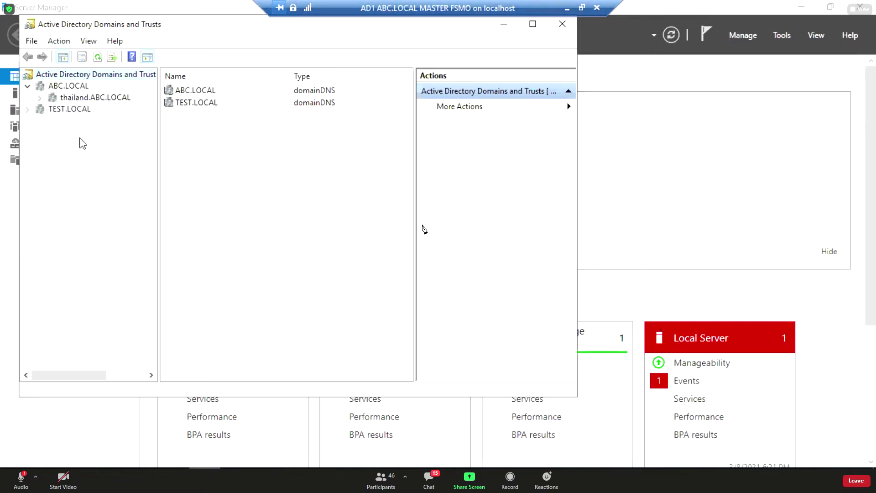
{"action": "left_click", "coordinate": [58, 86]}
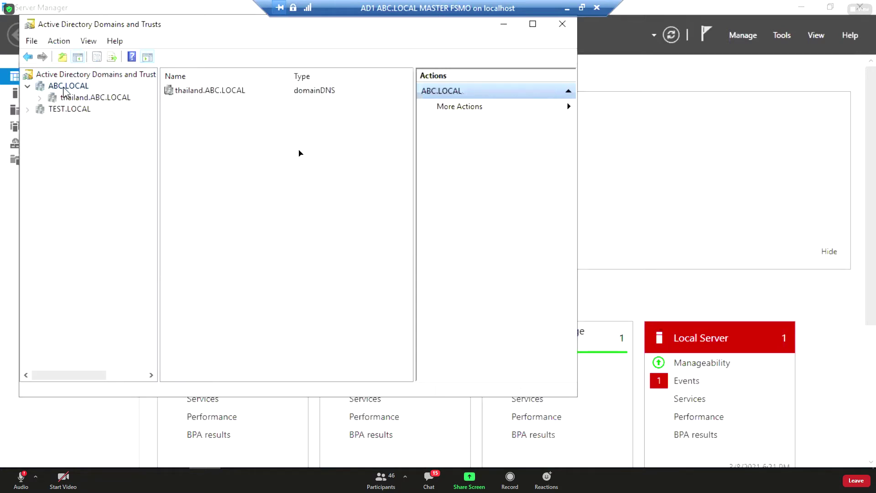
{"action": "left_click", "coordinate": [79, 98]}
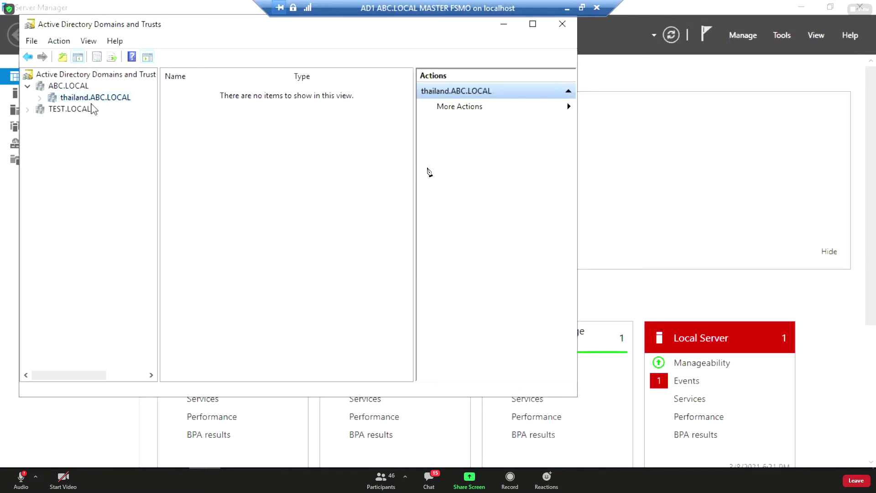
{"action": "left_click", "coordinate": [80, 111]}
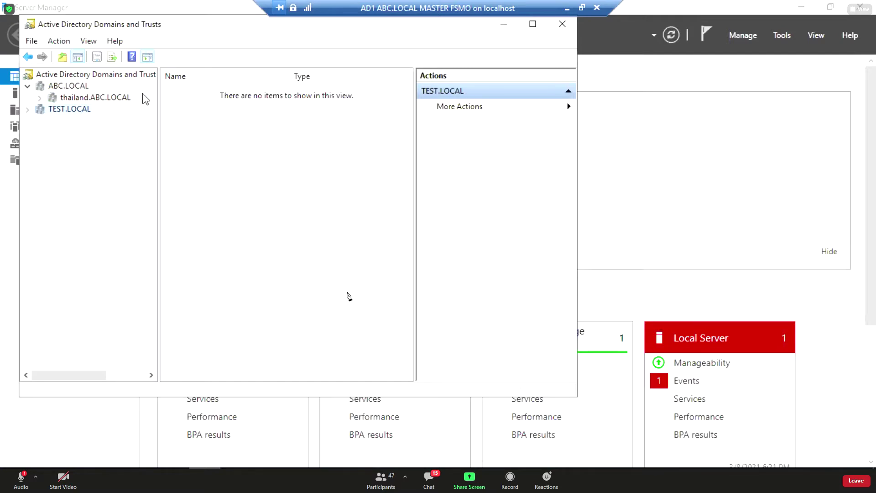
{"action": "left_click", "coordinate": [72, 89]}
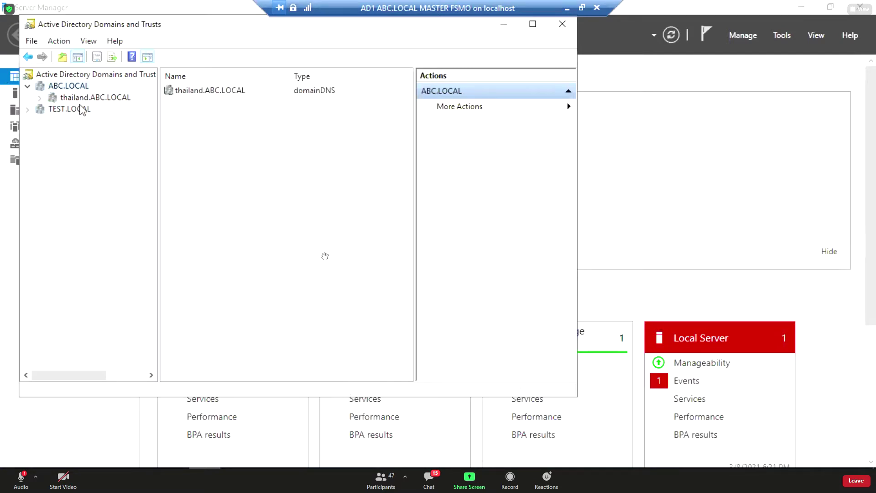
{"action": "left_click", "coordinate": [81, 111]}
{"action": "left_click", "coordinate": [82, 98]}
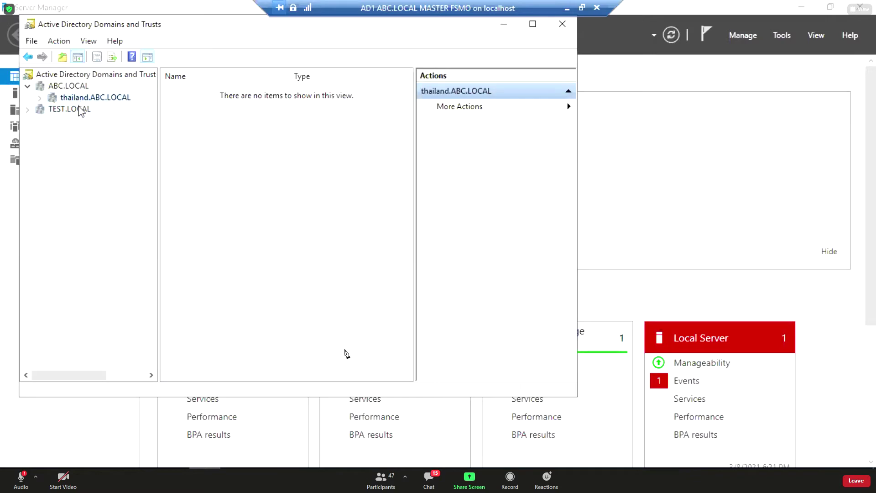
{"action": "left_click", "coordinate": [80, 111]}
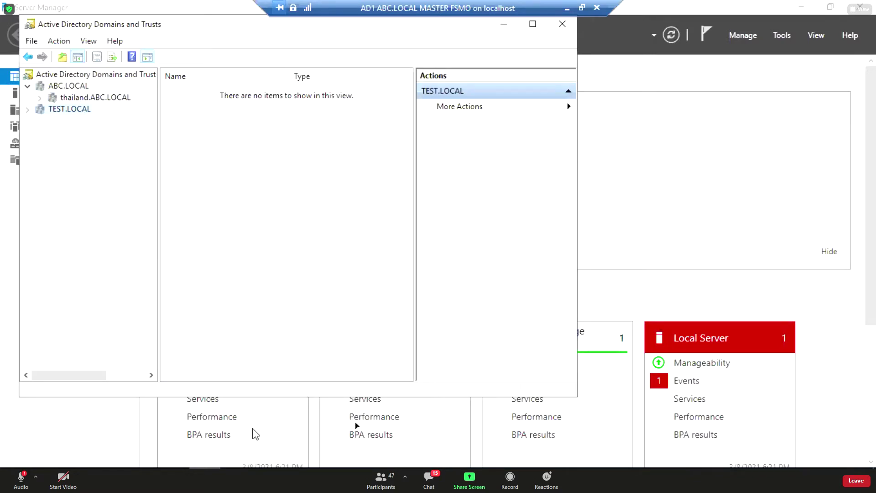
{"action": "left_click", "coordinate": [98, 99]}
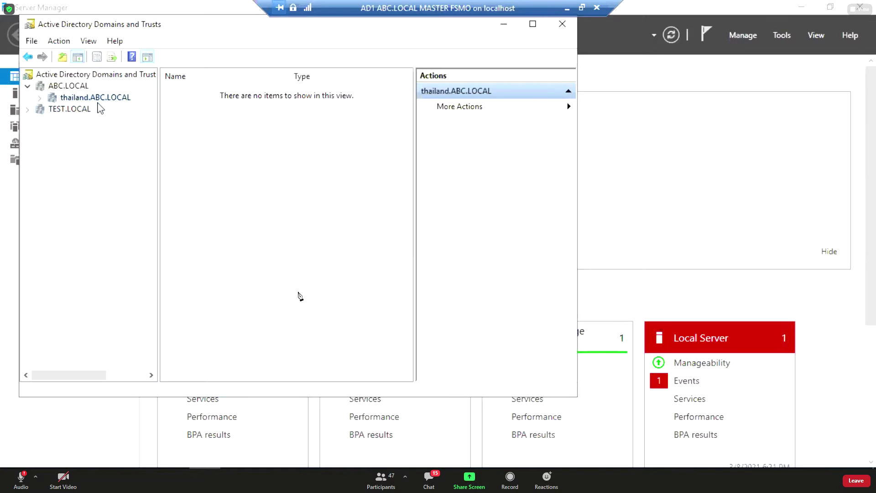
{"action": "left_click", "coordinate": [87, 111]}
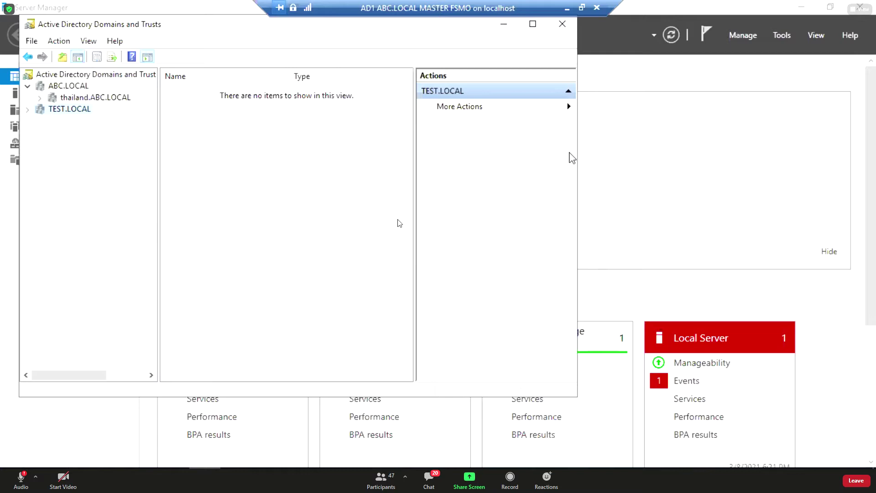
Launch Notepad from Start search and type ABC.LOCAL.
{"action": "key", "text": "super"}
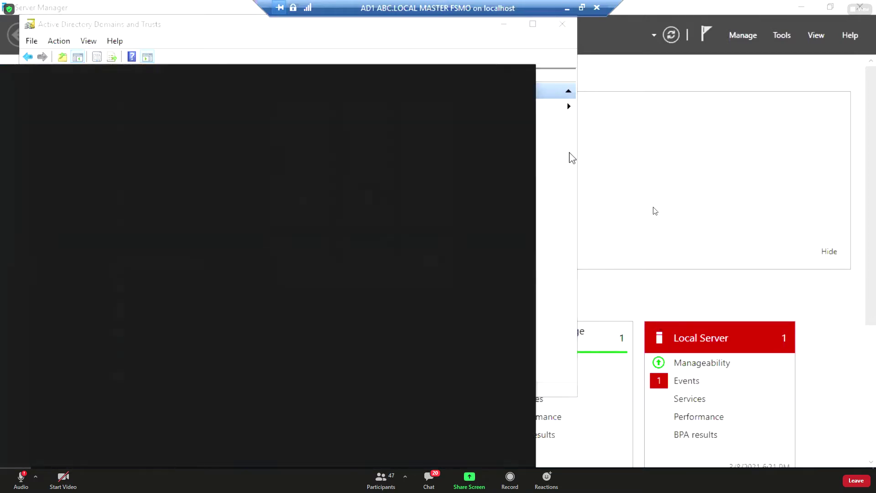
{"action": "type", "text": "not"}
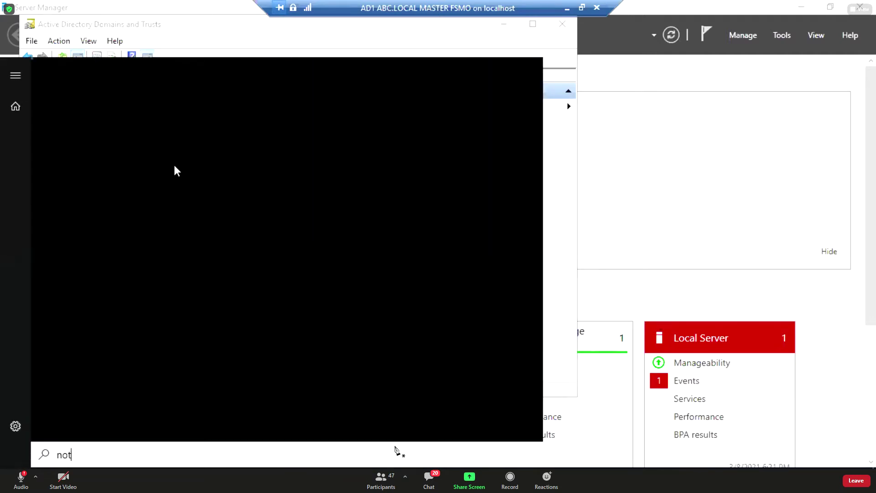
{"action": "type", "text": "e"}
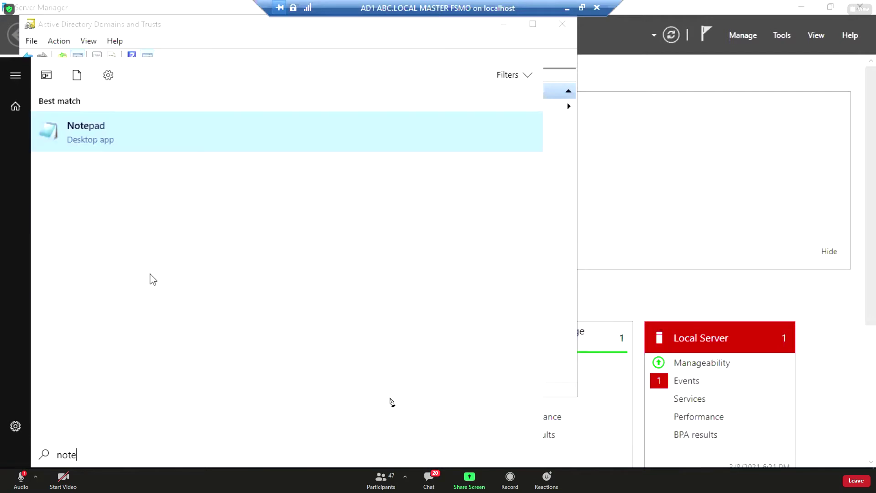
{"action": "left_click", "coordinate": [90, 141]}
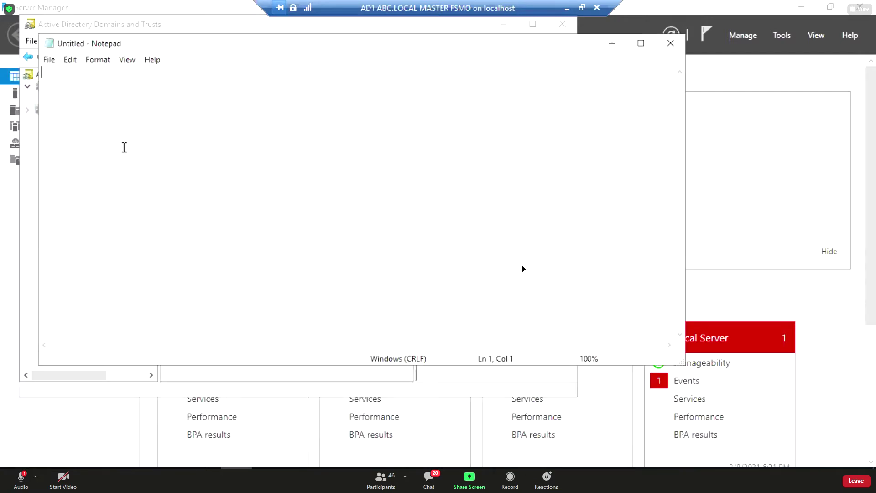
{"action": "type", "text": "ABC.LOCAL"}
Set the note's font size to 22, select the ABC.LOCAL text, and minimize Notepad.
{"action": "left_click_drag", "start_coordinate": [625, 109], "coordinate": [624, 85]}
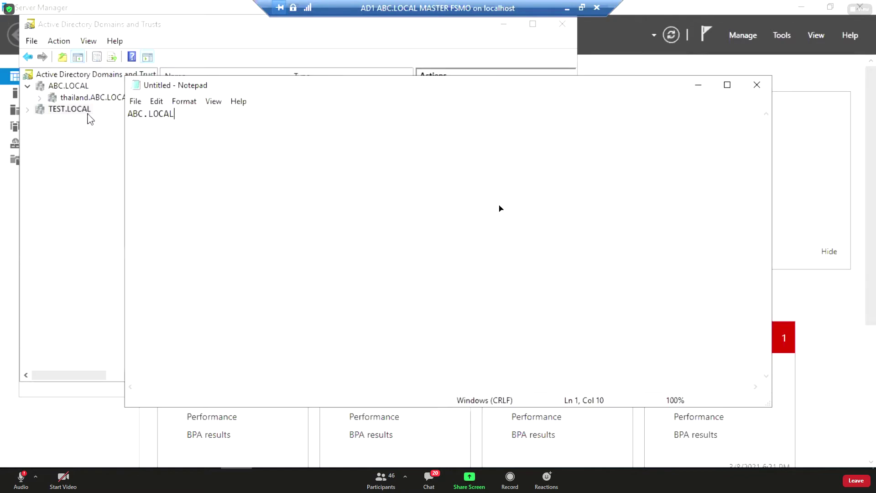
{"action": "left_click", "coordinate": [189, 101]}
{"action": "left_click", "coordinate": [200, 128]}
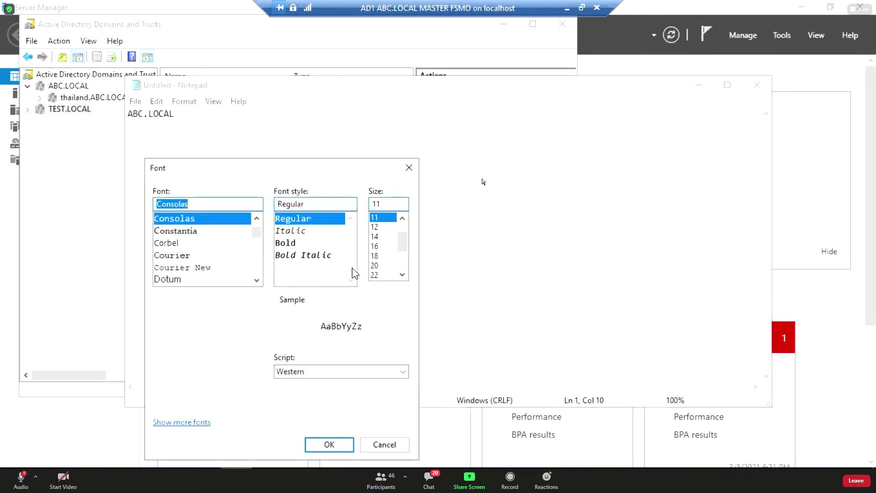
{"action": "left_click", "coordinate": [379, 275]}
{"action": "left_click", "coordinate": [340, 441]}
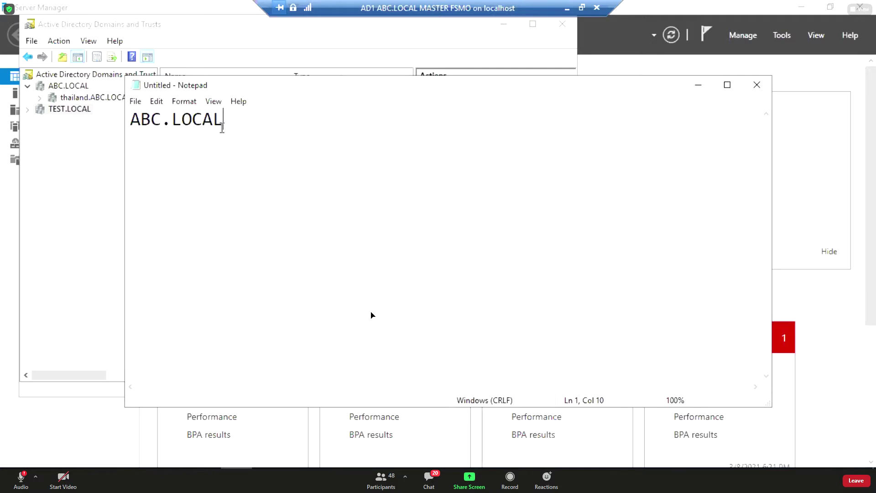
{"action": "left_click_drag", "start_coordinate": [222, 121], "coordinate": [119, 116]}
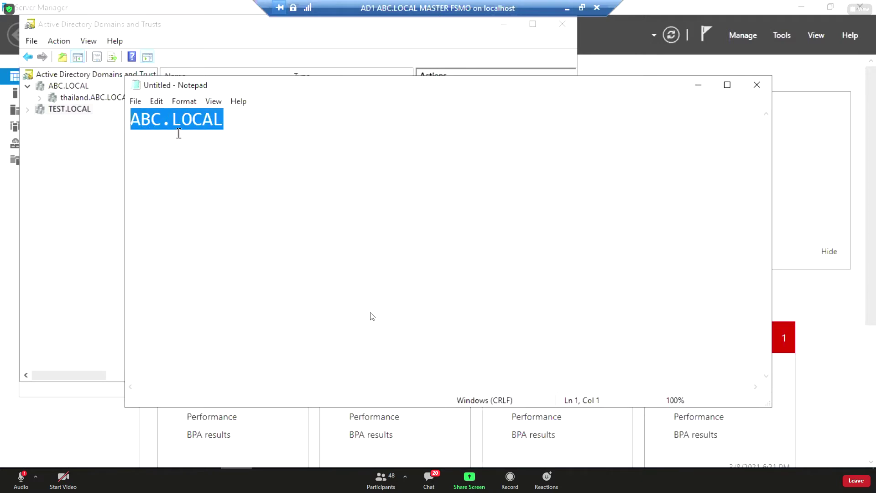
{"action": "left_click", "coordinate": [698, 85]}
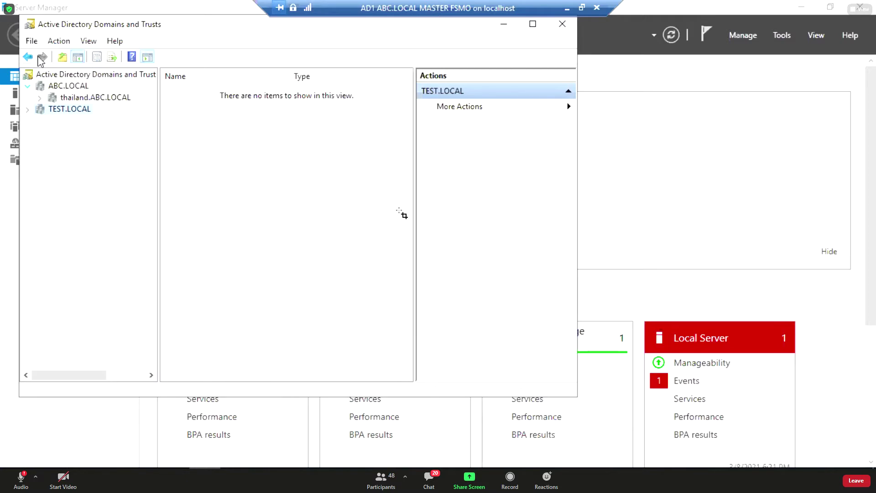
Open ABC.LOCAL Properties from its context menu, cancel once, then reopen it.
{"action": "left_click", "coordinate": [72, 87]}
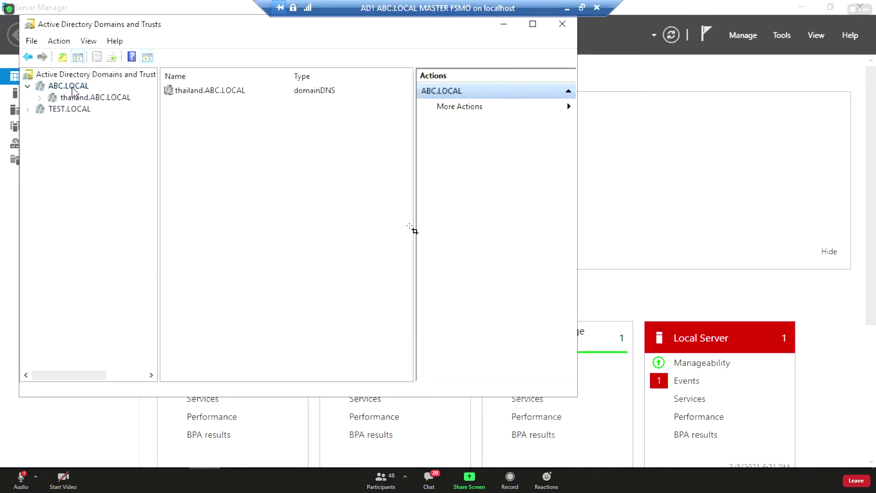
{"action": "right_click", "coordinate": [72, 87]}
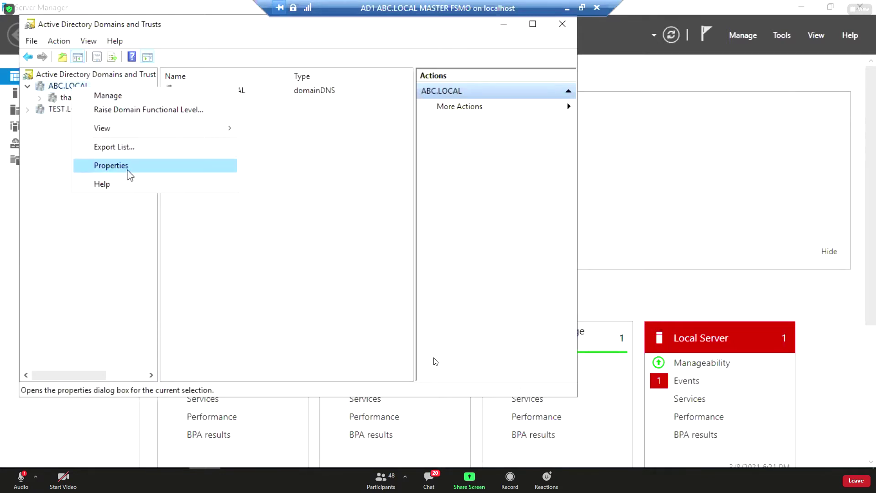
{"action": "left_click", "coordinate": [37, 135]}
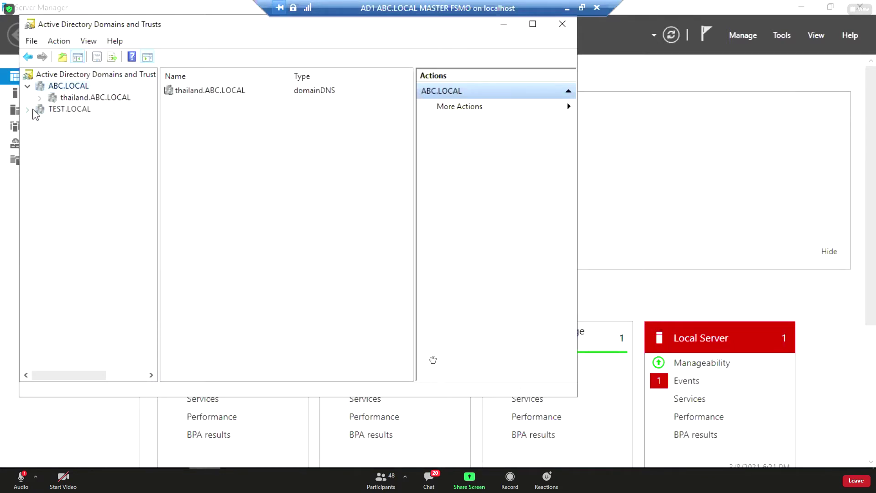
{"action": "left_click", "coordinate": [27, 86]}
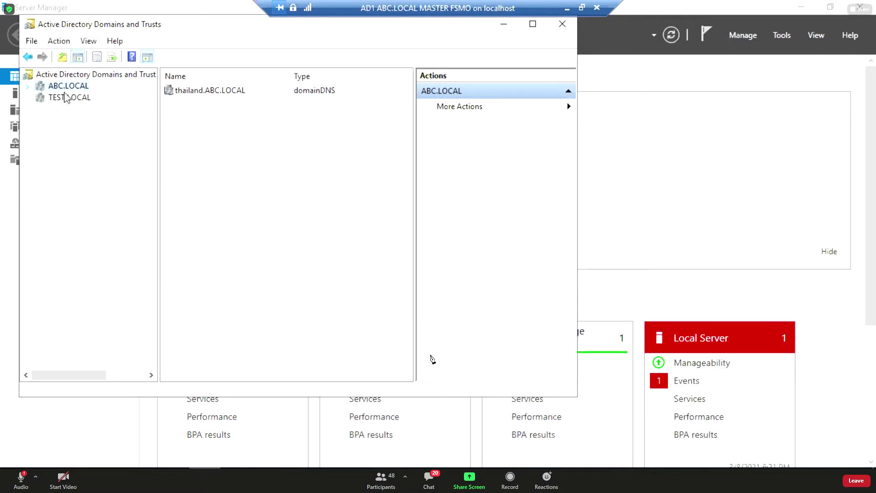
{"action": "right_click", "coordinate": [73, 92]}
{"action": "left_click", "coordinate": [134, 166]}
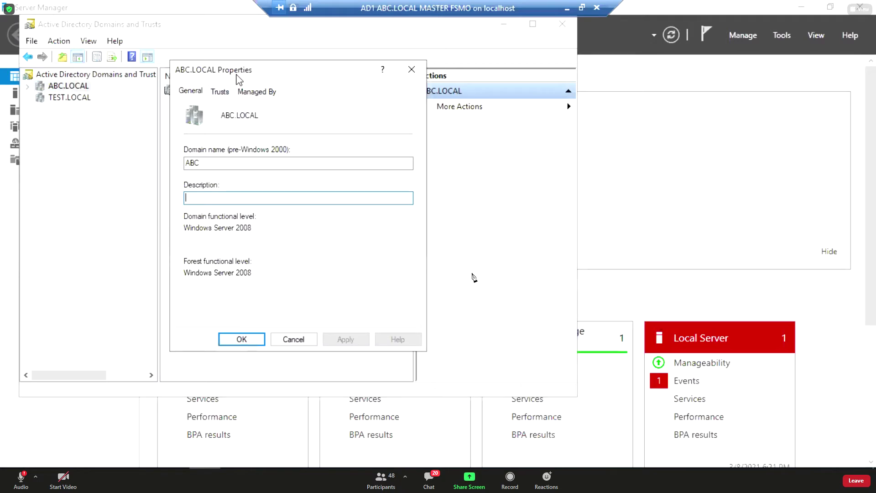
{"action": "left_click_drag", "start_coordinate": [236, 78], "coordinate": [349, 75]}
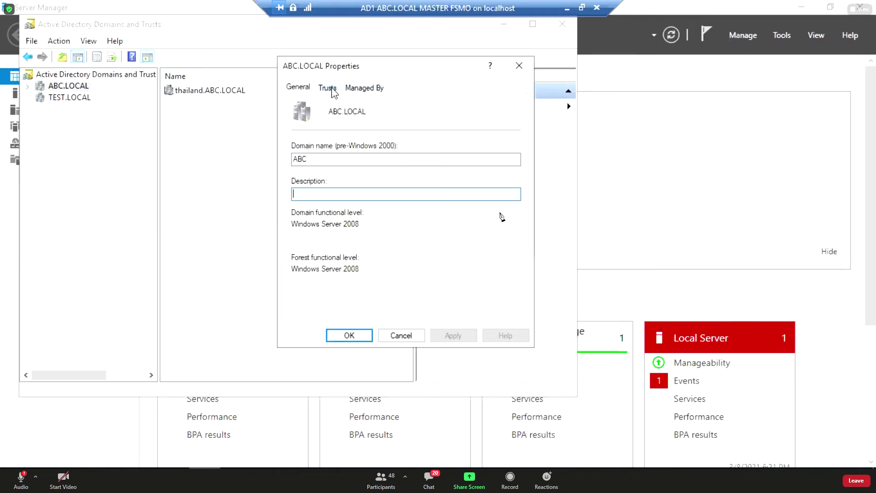
{"action": "left_click", "coordinate": [395, 336]}
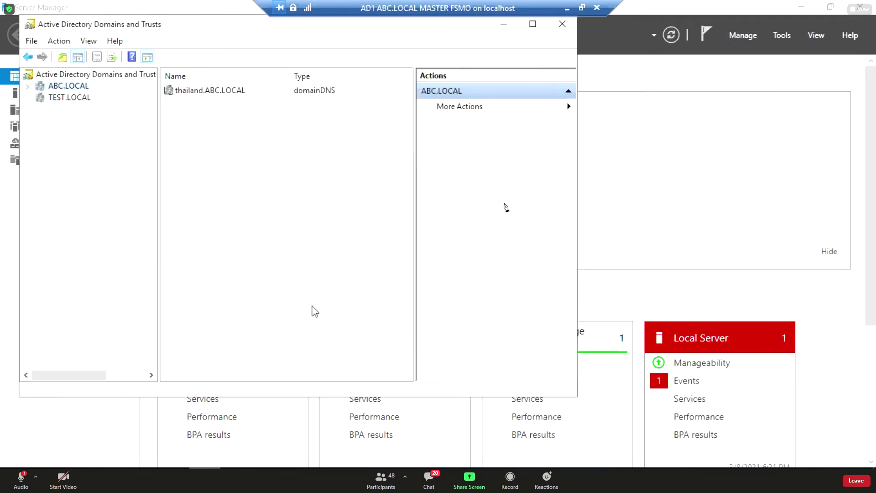
{"action": "right_click", "coordinate": [59, 88]}
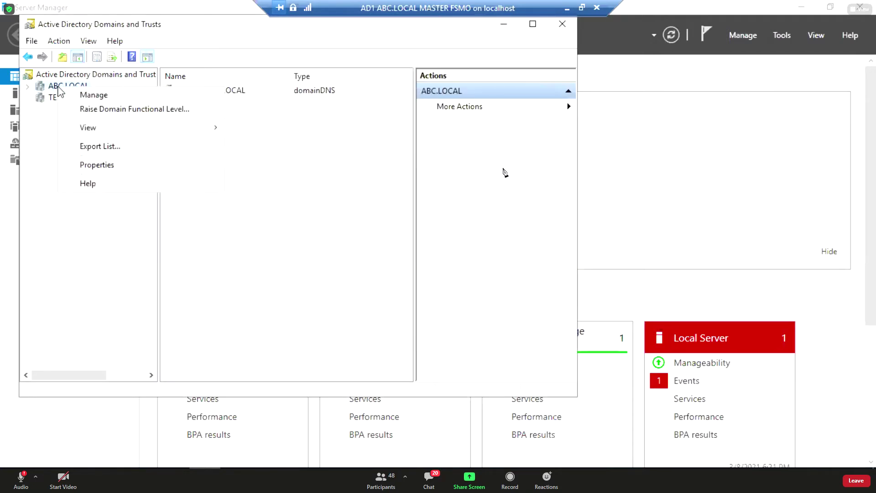
{"action": "left_click", "coordinate": [106, 167]}
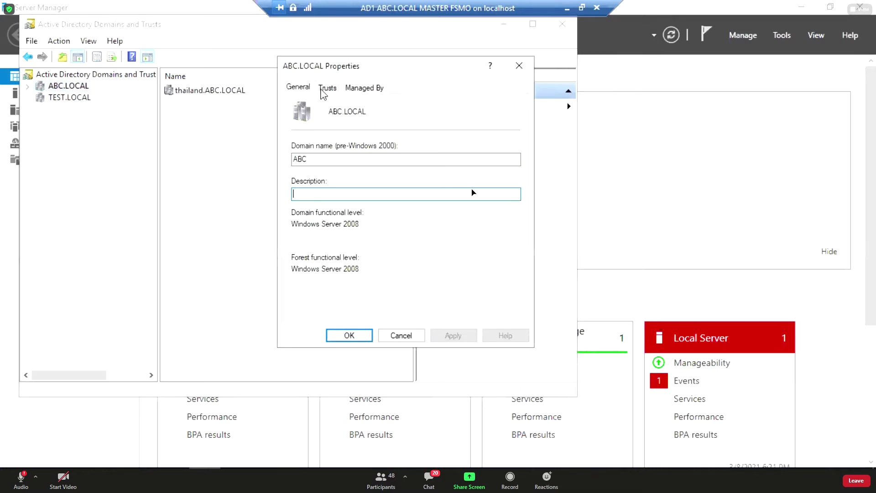
Inspect ABC.LOCAL's outgoing trusts to TEST.LOCAL and thailand.ABC.LOCAL, then close Properties.
{"action": "left_click", "coordinate": [326, 88]}
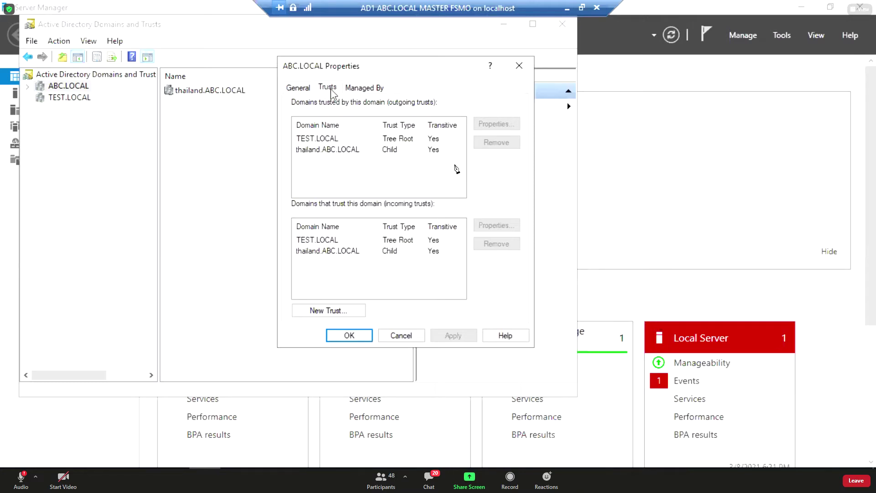
{"action": "left_click", "coordinate": [393, 149]}
{"action": "left_click", "coordinate": [394, 138]}
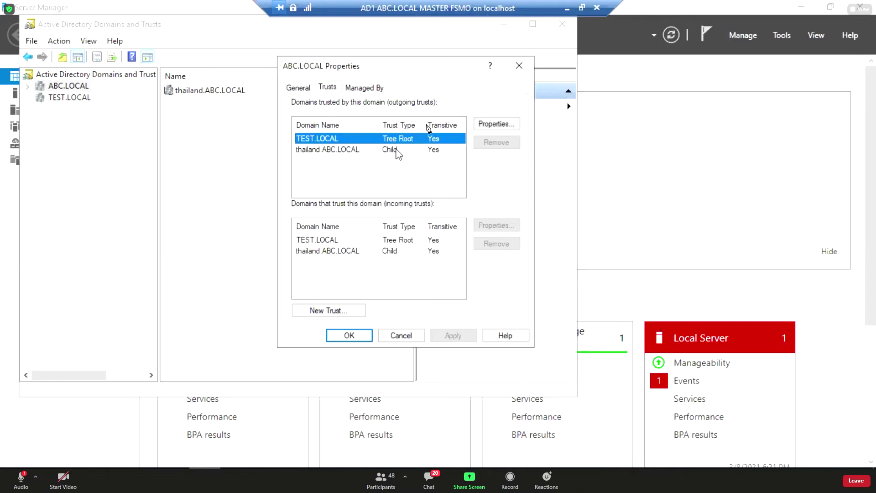
{"action": "left_click", "coordinate": [397, 149]}
{"action": "left_click", "coordinate": [398, 142]}
{"action": "left_click", "coordinate": [396, 152]}
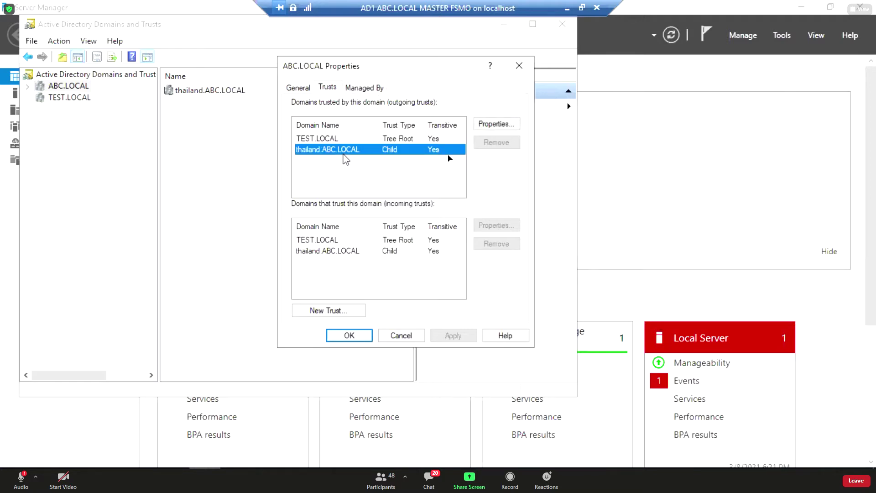
{"action": "left_click", "coordinate": [394, 142]}
{"action": "left_click", "coordinate": [395, 151]}
{"action": "left_click", "coordinate": [355, 339]}
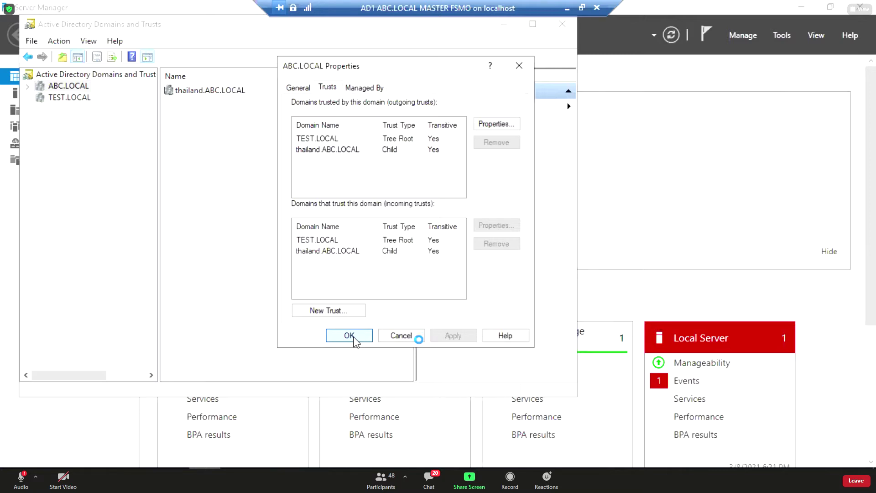
{"action": "left_click", "coordinate": [354, 337]}
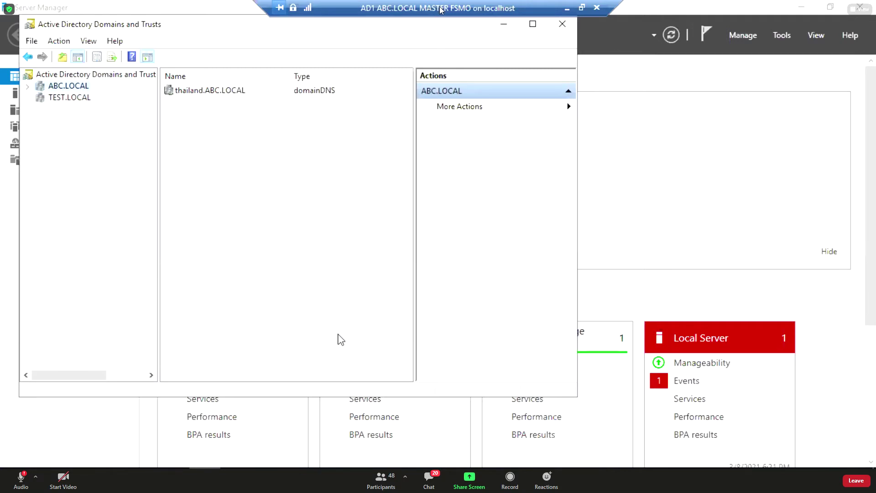
Reopen ABC.LOCAL Properties to check the Trusts tab again, then close it.
{"action": "right_click", "coordinate": [84, 88]}
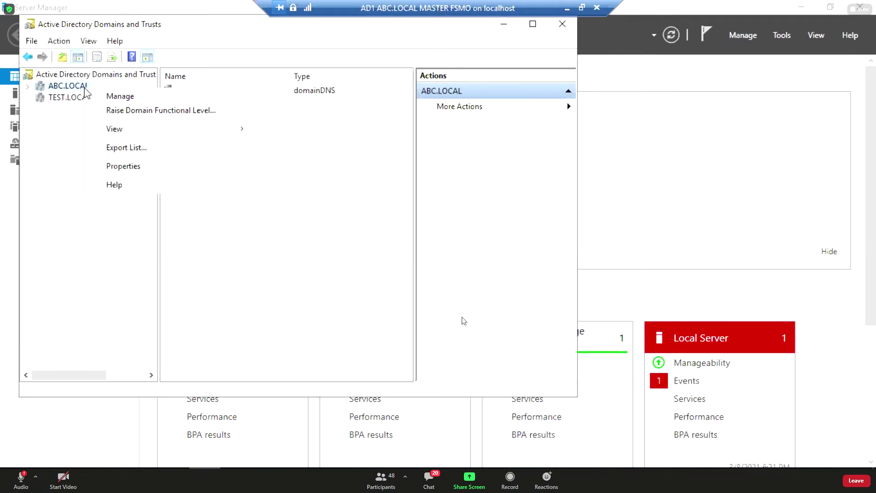
{"action": "left_click", "coordinate": [122, 167]}
{"action": "left_click", "coordinate": [327, 88]}
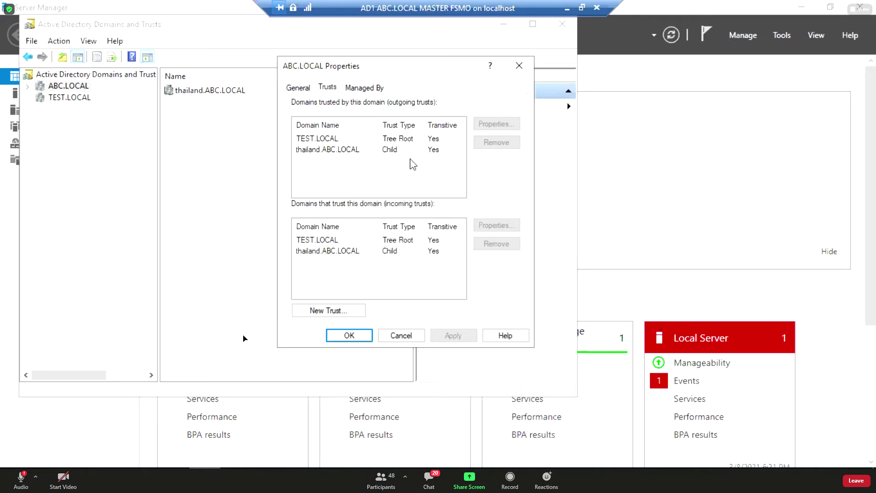
{"action": "left_click", "coordinate": [360, 336]}
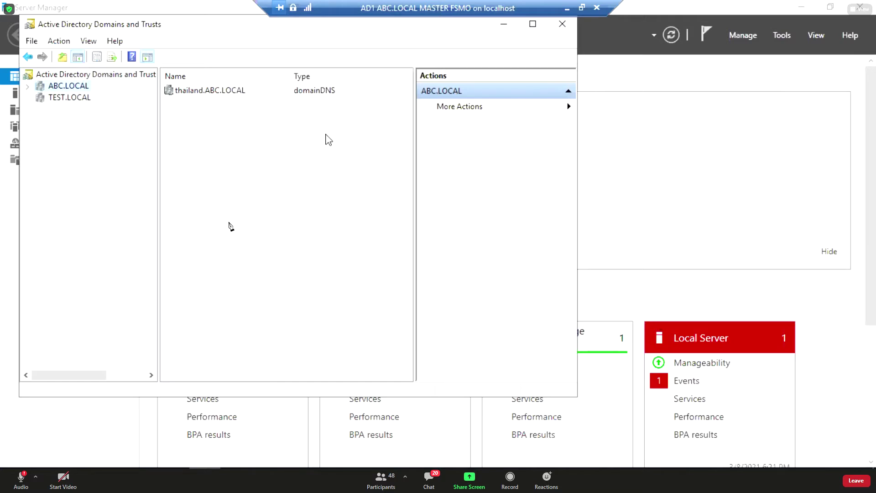
Launch Active Directory Sites and Services and expand Sites > Default-First-Site-Name > Servers.
{"action": "left_click", "coordinate": [731, 149]}
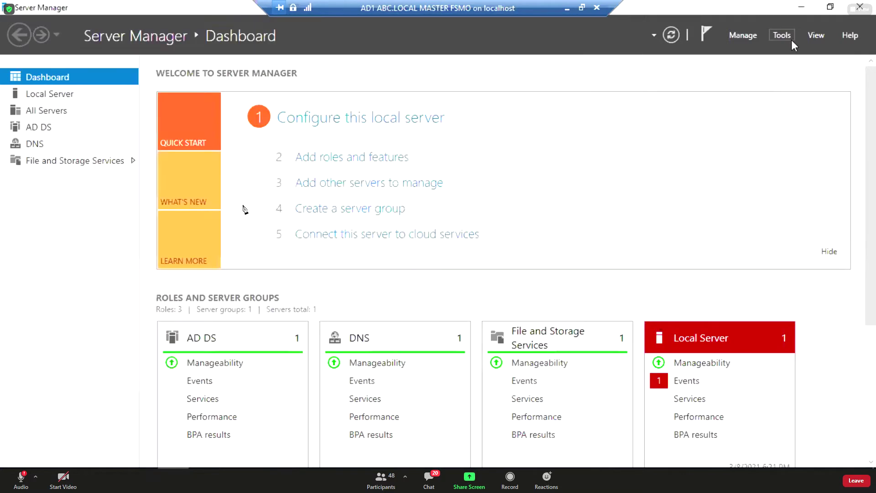
{"action": "left_click", "coordinate": [790, 39]}
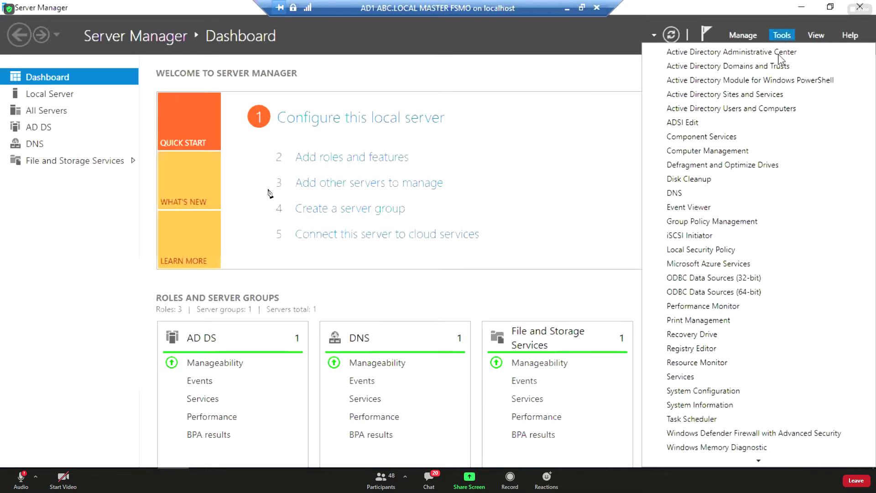
{"action": "left_click", "coordinate": [755, 94]}
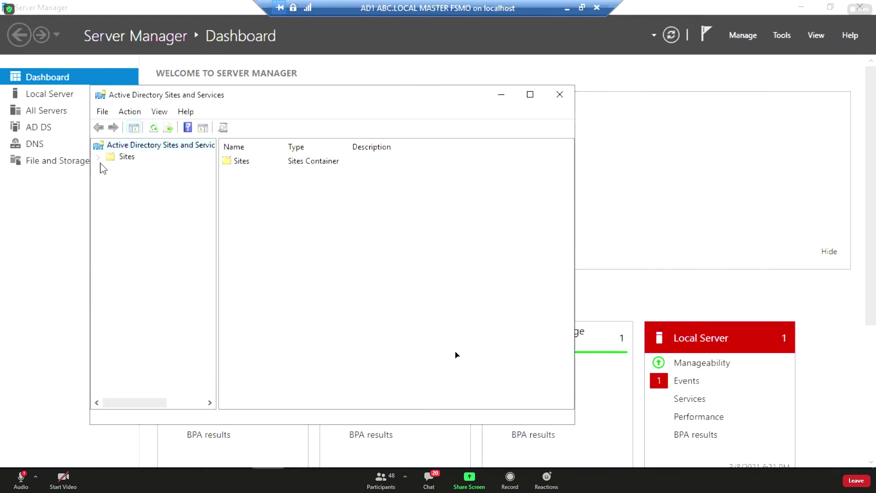
{"action": "left_click_drag", "start_coordinate": [227, 94], "coordinate": [241, 74]}
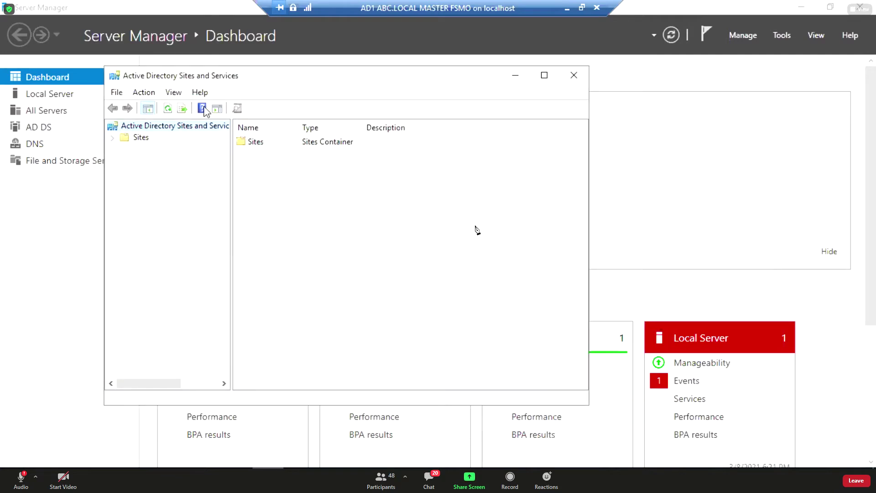
{"action": "left_click", "coordinate": [113, 138]}
{"action": "left_click", "coordinate": [125, 172]}
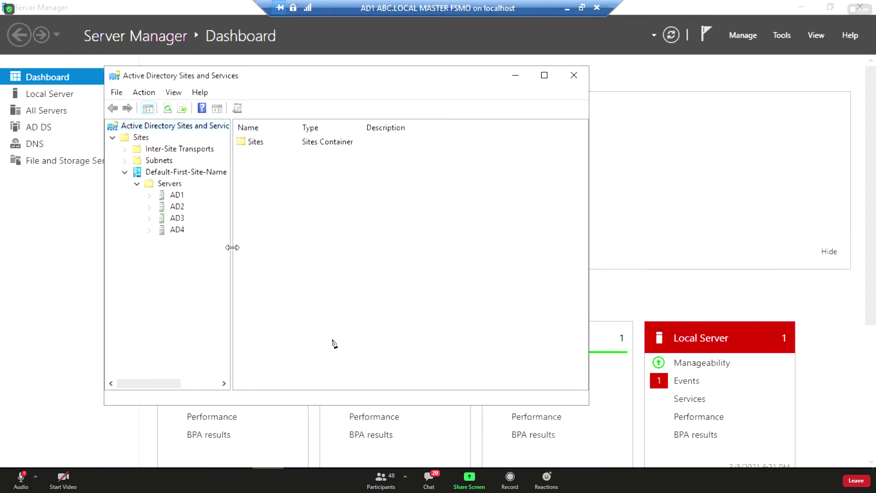
{"action": "left_click_drag", "start_coordinate": [232, 247], "coordinate": [264, 247]}
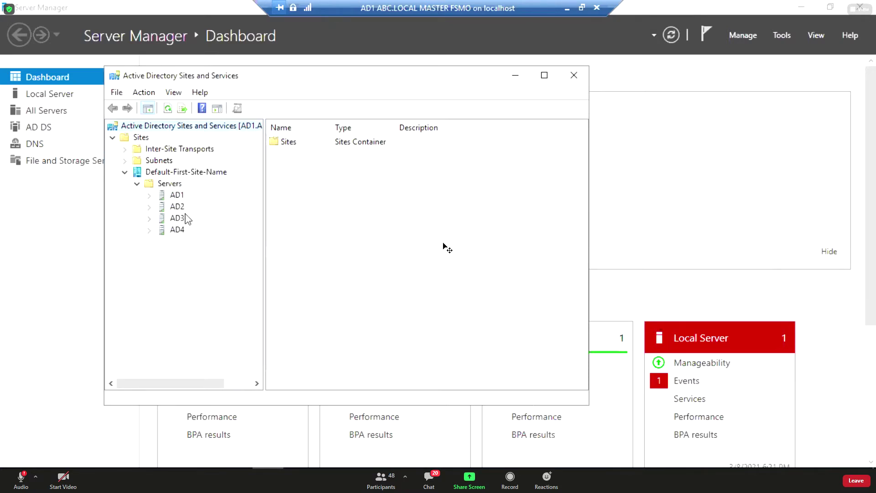
{"action": "left_click", "coordinate": [169, 184]}
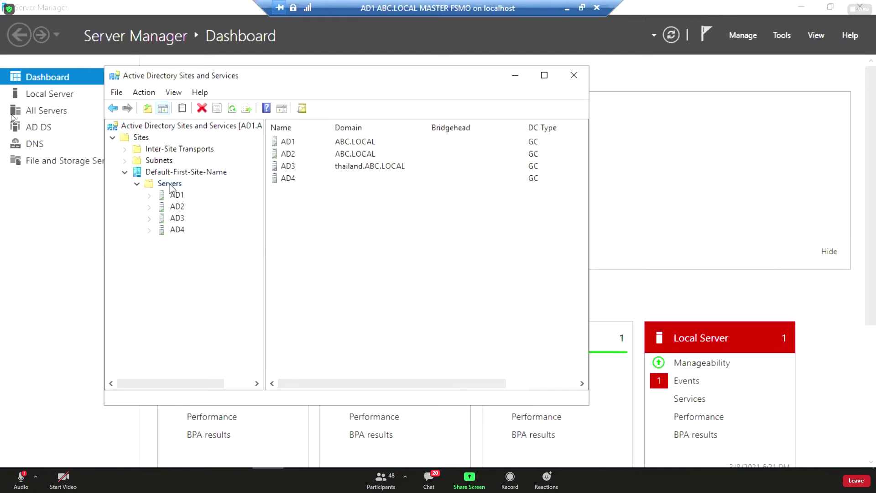
Click through servers AD3 and AD4, then select AD1 together with AD2.
{"action": "left_click", "coordinate": [347, 168]}
{"action": "left_click", "coordinate": [355, 181]}
{"action": "left_click", "coordinate": [356, 169]}
{"action": "left_click", "coordinate": [356, 180]}
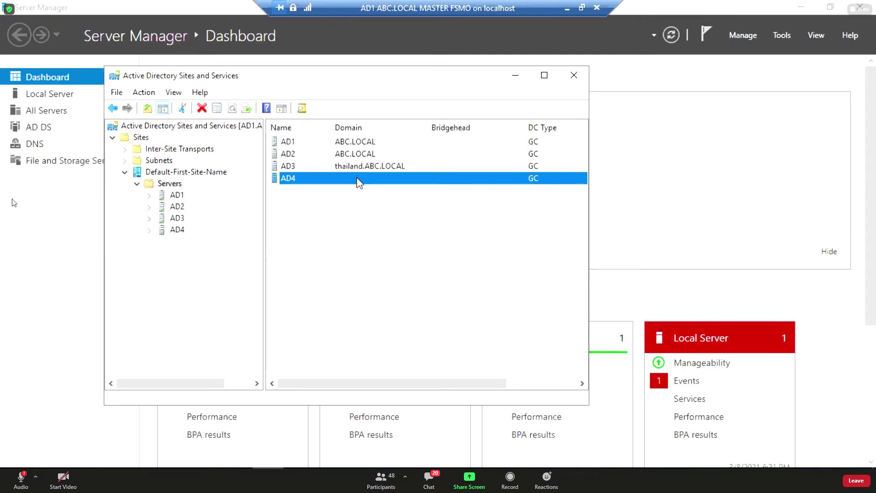
{"action": "right_click", "coordinate": [359, 183]}
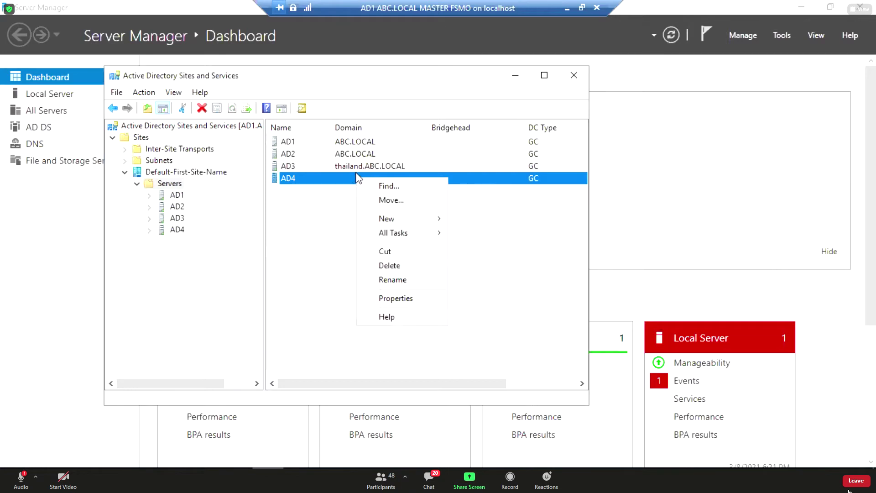
{"action": "left_click", "coordinate": [356, 169]}
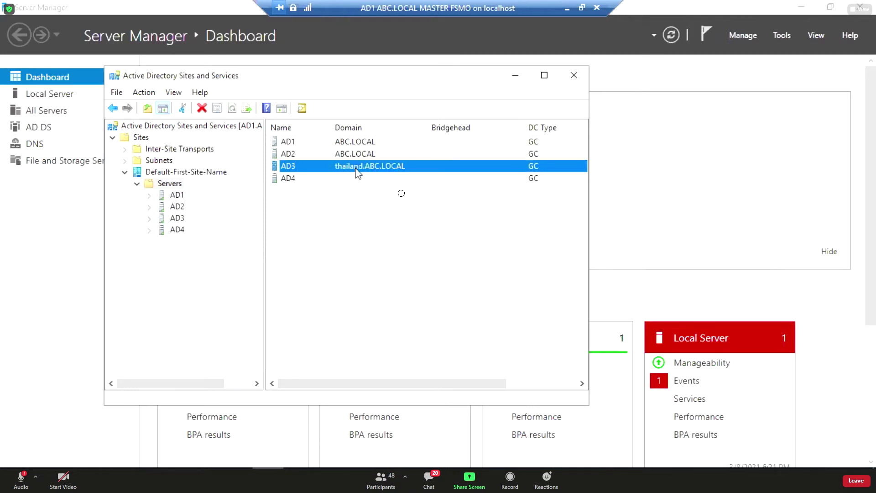
{"action": "left_click", "coordinate": [354, 179]}
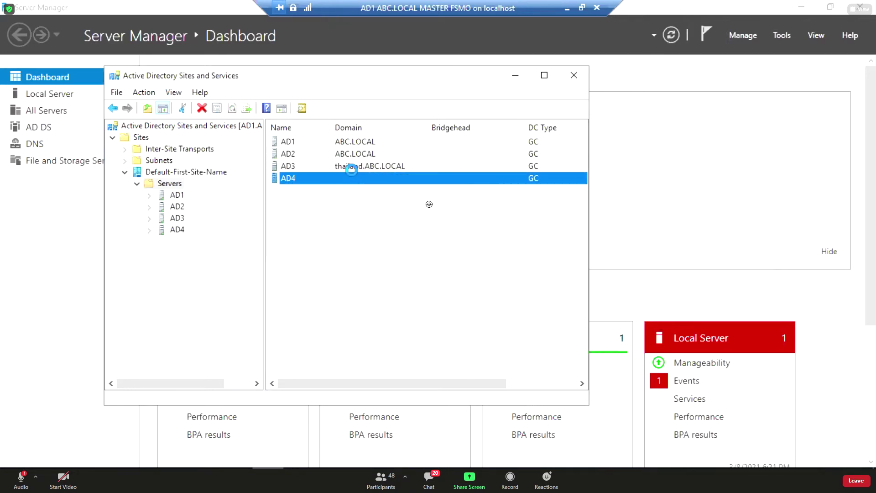
{"action": "left_click", "coordinate": [353, 169]}
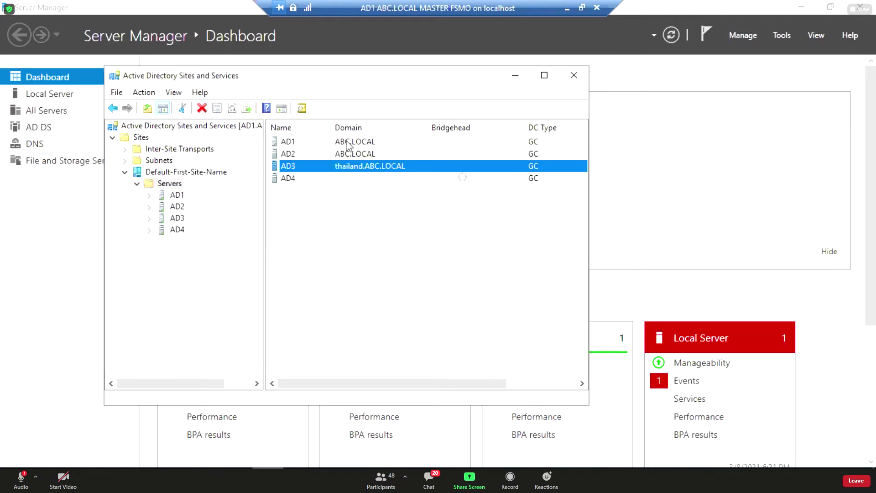
{"action": "left_click", "coordinate": [348, 142]}
{"action": "left_click", "coordinate": [365, 156], "text": "shift"}
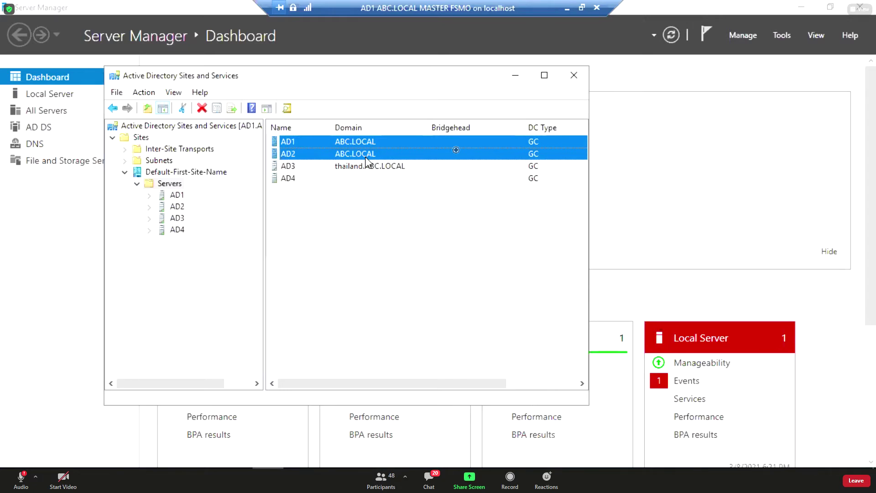
Open Command Prompt via Win+R and run netdom query fsmo.
{"action": "key", "text": "super+r"}
{"action": "key", "text": "Return"}
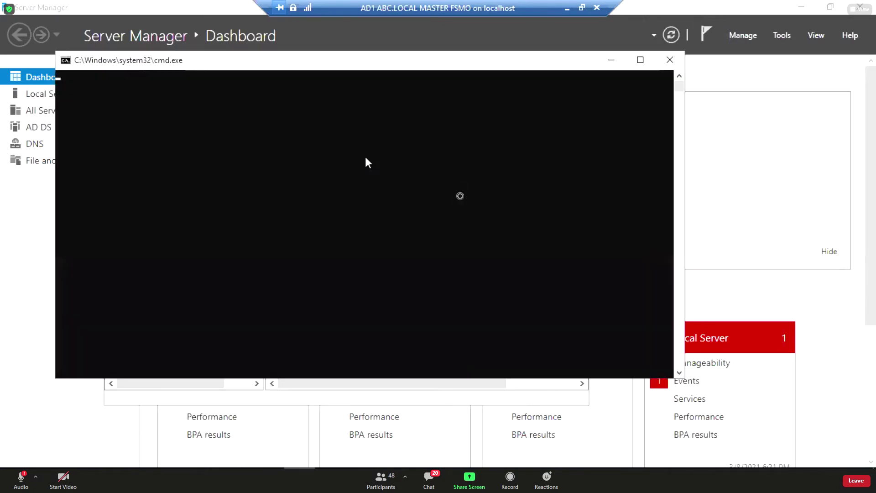
{"action": "type", "text": "netdom"}
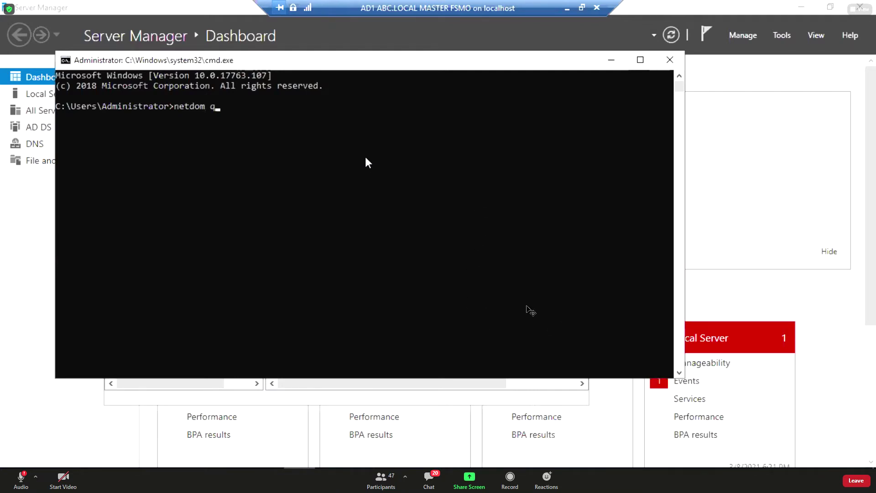
{"action": "type", "text": " query fsmo"}
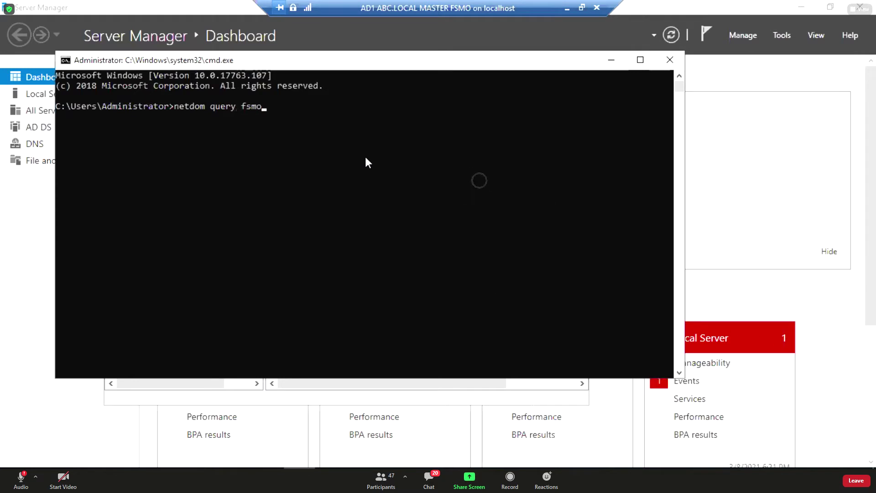
{"action": "key", "text": "Return"}
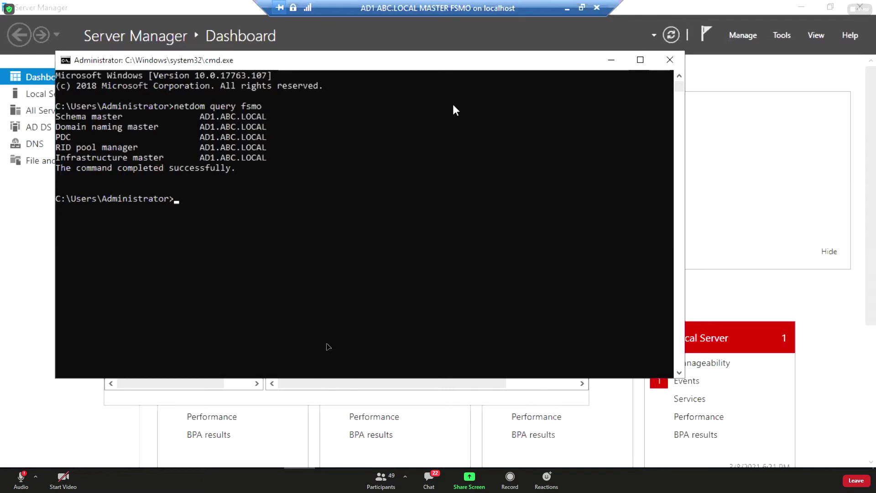
Highlight the five FSMO role lines held by AD1.ABC.LOCAL, then clear the selection.
{"action": "left_click", "coordinate": [197, 117]}
{"action": "left_click_drag", "start_coordinate": [201, 117], "coordinate": [53, 117]}
{"action": "left_click", "coordinate": [272, 158]}
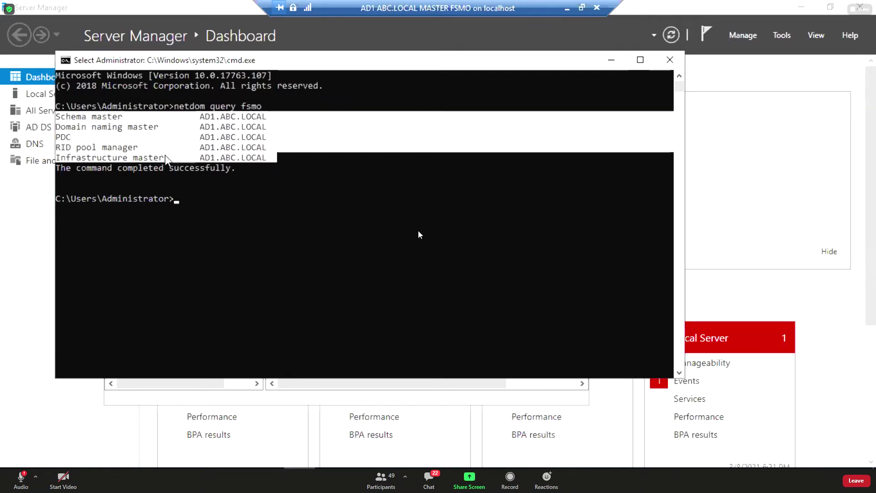
Alternate between the AD1 and AD2 global catalog servers in Sites and Services, then exit the AD1 full-screen session.
{"action": "key", "text": "alt+Tab"}
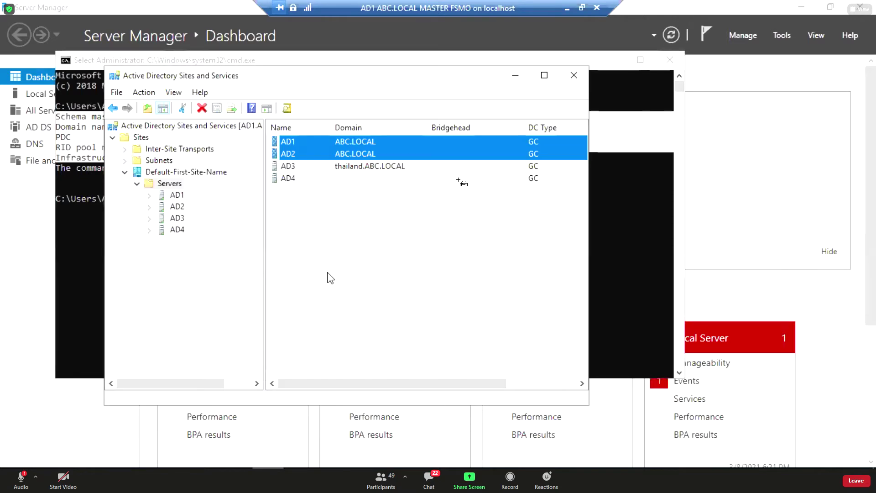
{"action": "left_click", "coordinate": [285, 144]}
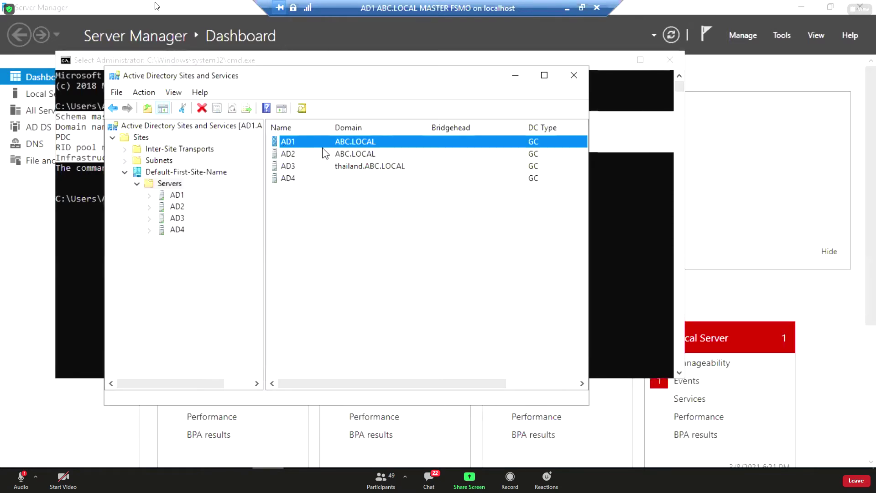
{"action": "left_click", "coordinate": [351, 153]}
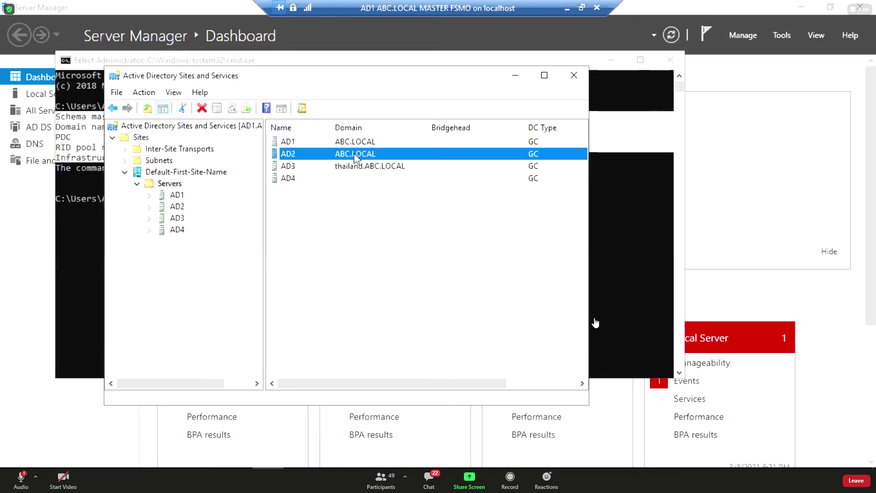
{"action": "left_click", "coordinate": [349, 146]}
{"action": "left_click", "coordinate": [352, 153]}
{"action": "left_click", "coordinate": [349, 145]}
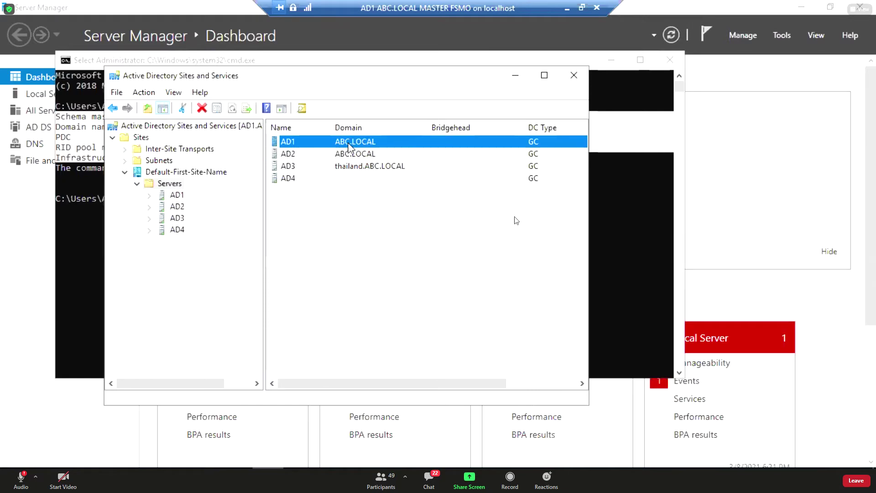
{"action": "left_click", "coordinate": [351, 153]}
{"action": "left_click", "coordinate": [364, 145]}
{"action": "left_click", "coordinate": [364, 155]}
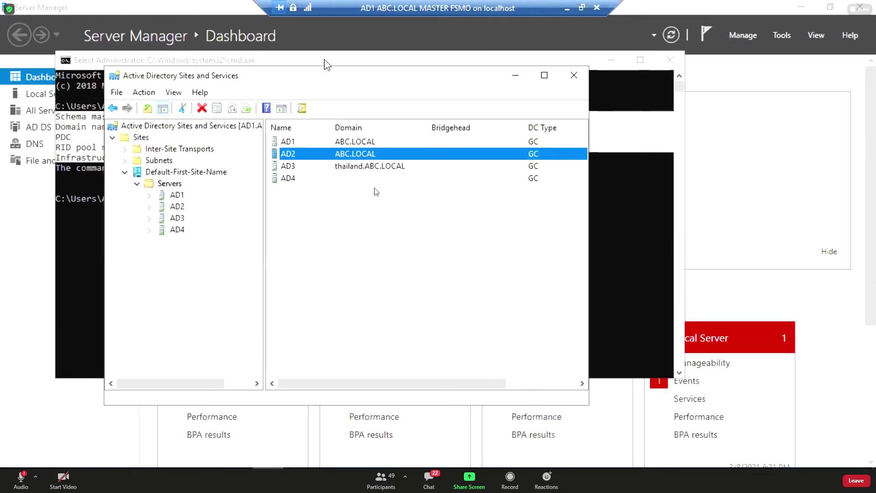
{"action": "left_click", "coordinate": [567, 8]}
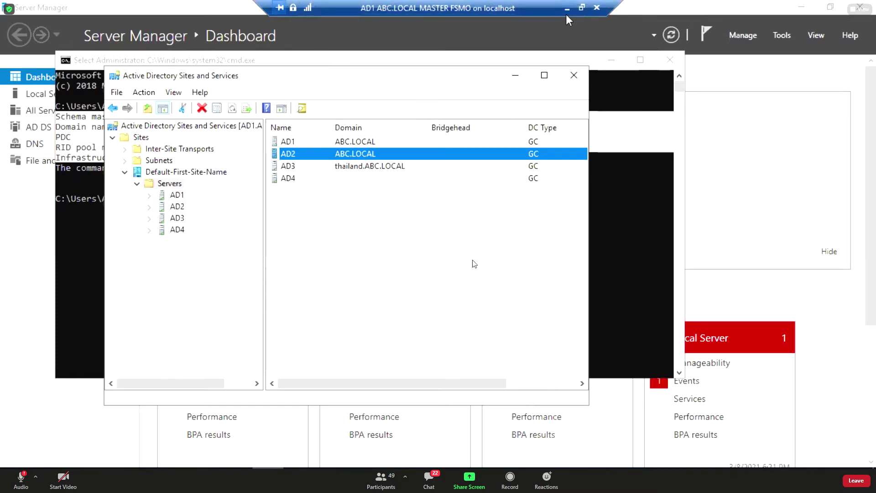
Connect to the AD2 virtual machine and sign in with the administrator password.
{"action": "right_click", "coordinate": [236, 119]}
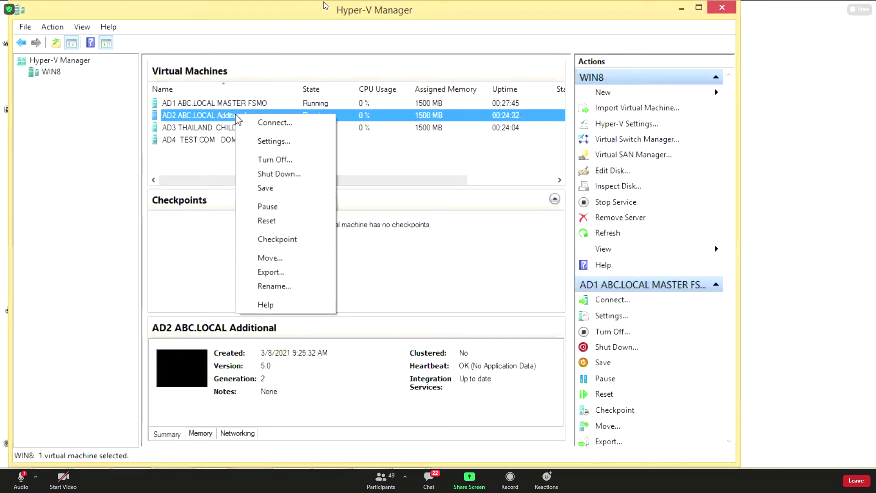
{"action": "left_click", "coordinate": [258, 122]}
{"action": "left_click", "coordinate": [18, 93]}
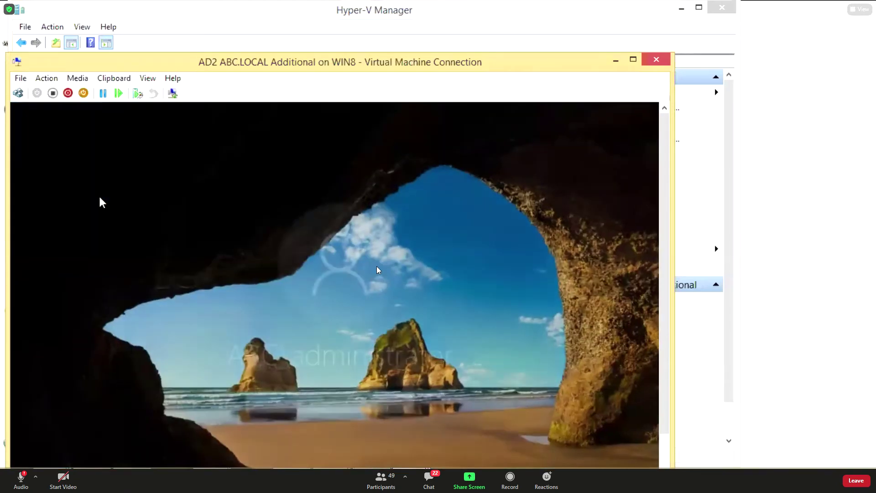
{"action": "left_click", "coordinate": [300, 395]}
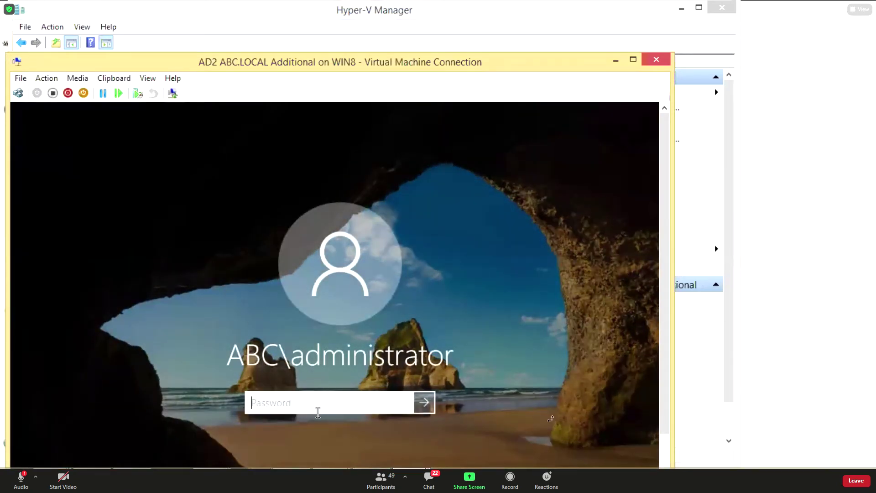
{"action": "type", "text": "********"}
{"action": "key", "text": "Return"}
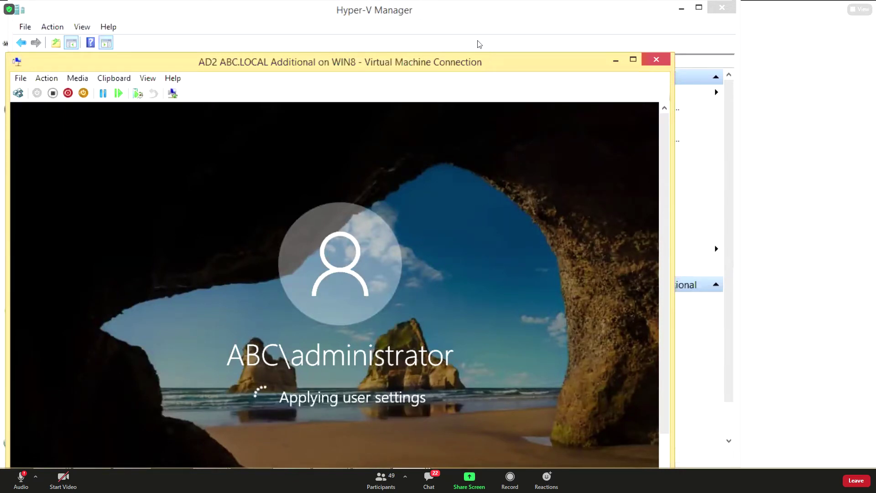
Put the AD2 connection window into full-screen mode.
{"action": "left_click", "coordinate": [148, 79]}
{"action": "left_click", "coordinate": [158, 92]}
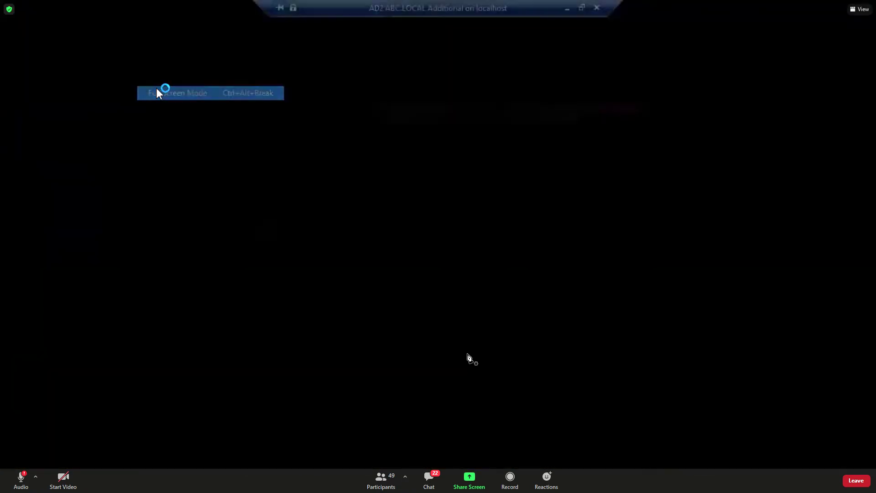
{"action": "left_click", "coordinate": [582, 8]}
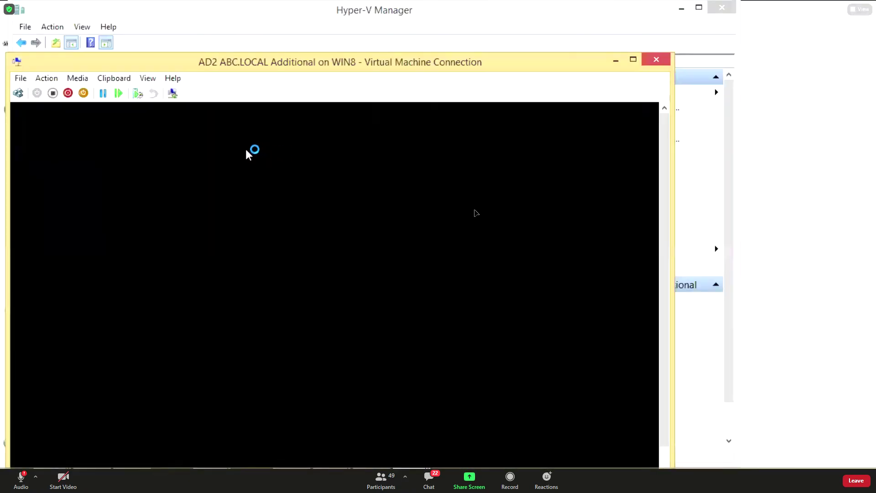
{"action": "left_click", "coordinate": [148, 79]}
{"action": "left_click", "coordinate": [158, 91]}
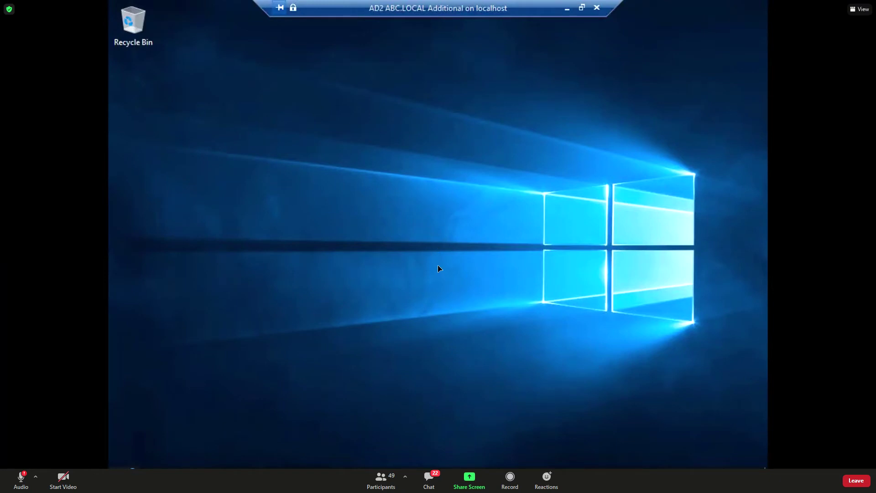
Launch Server Manager on AD2, dismiss the Windows Admin Center notice, and bring up the Run prompt.
{"action": "key", "text": "super"}
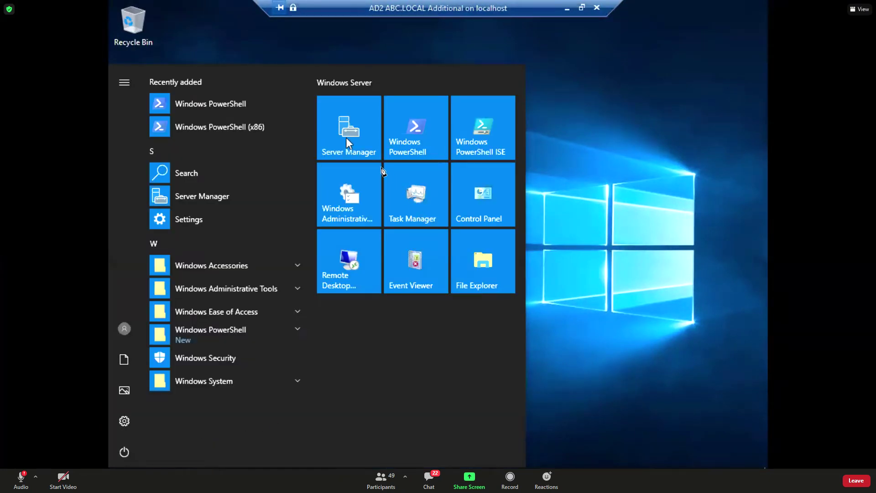
{"action": "left_click", "coordinate": [201, 196]}
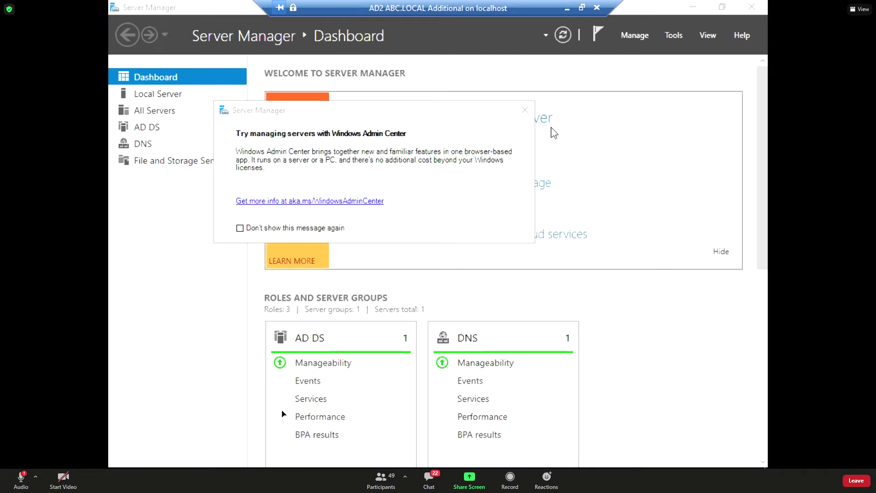
{"action": "left_click", "coordinate": [525, 110]}
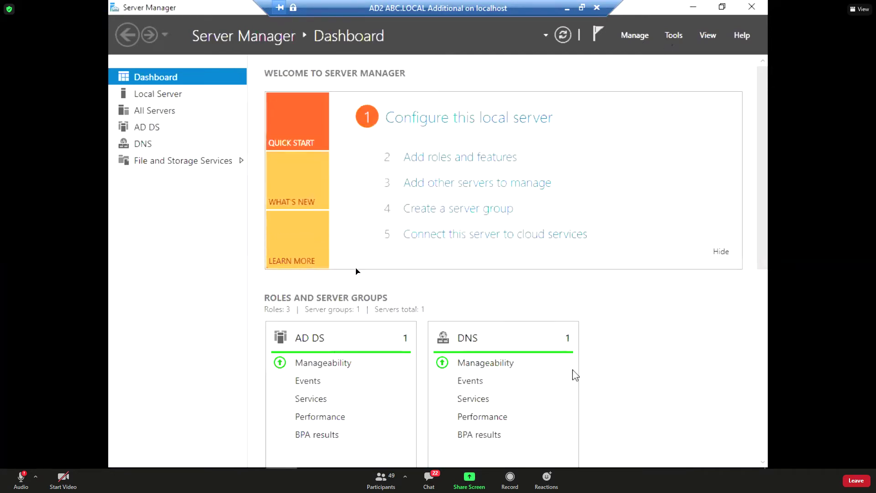
{"action": "key", "text": "super+r"}
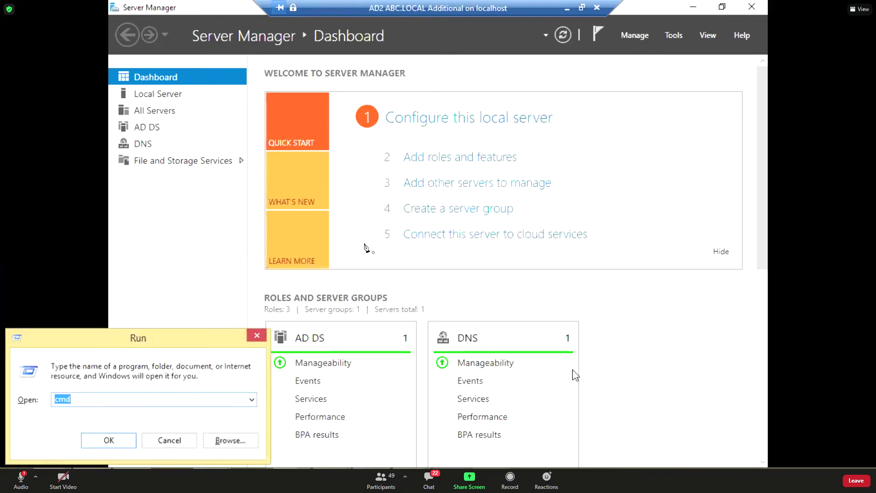
Run netdom query fsmo in Command Prompt on AD2, get 'netdom' not recognized, then minimize the console.
{"action": "key", "text": "Return"}
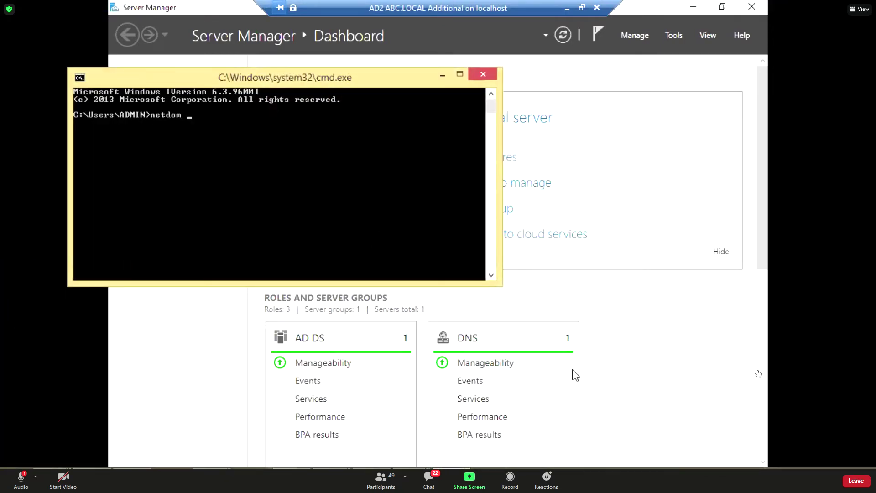
{"action": "type", "text": "query fsmo"}
{"action": "key", "text": "Return"}
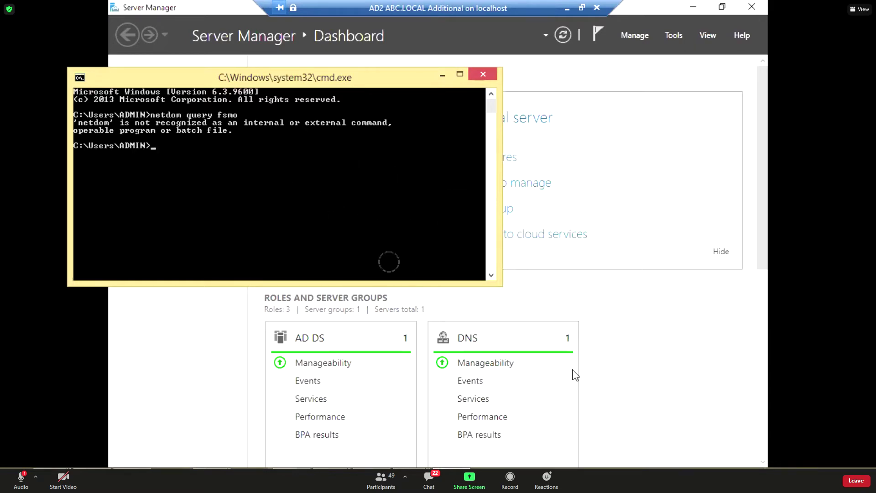
{"action": "type", "text": "netdom query fsmo"}
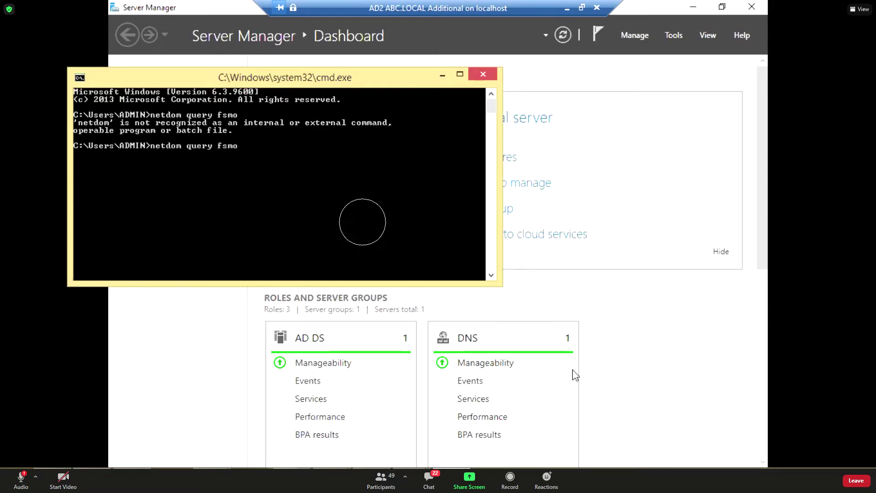
{"action": "key", "text": "Return"}
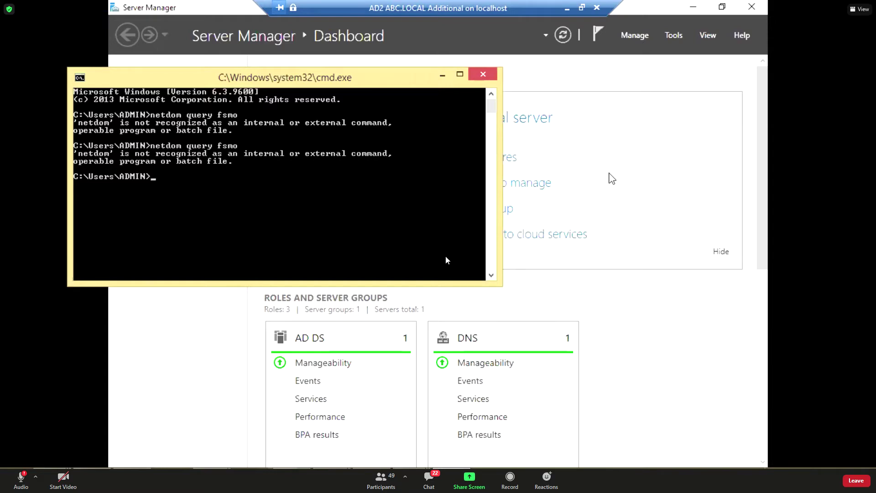
{"action": "left_click", "coordinate": [443, 74]}
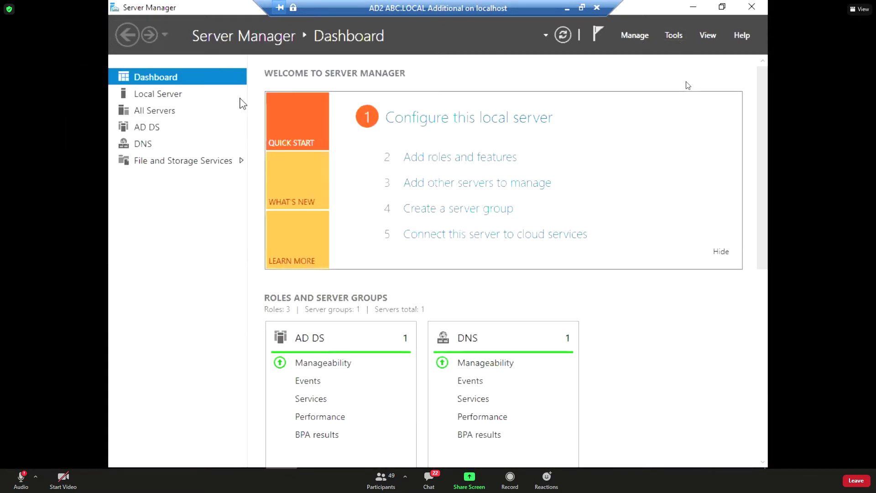
From AD2's Local Server page, follow the Ethernet 1.1.1.2 link to Network Connections.
{"action": "left_click", "coordinate": [136, 94]}
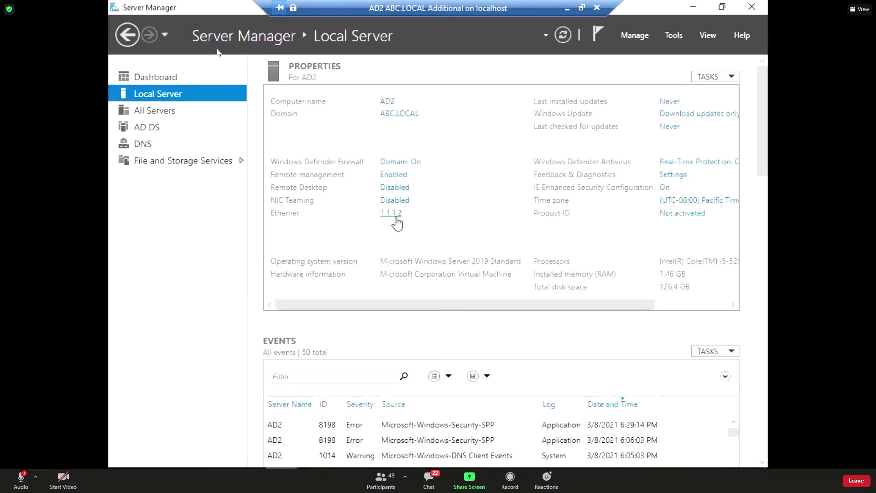
{"action": "left_click", "coordinate": [392, 213]}
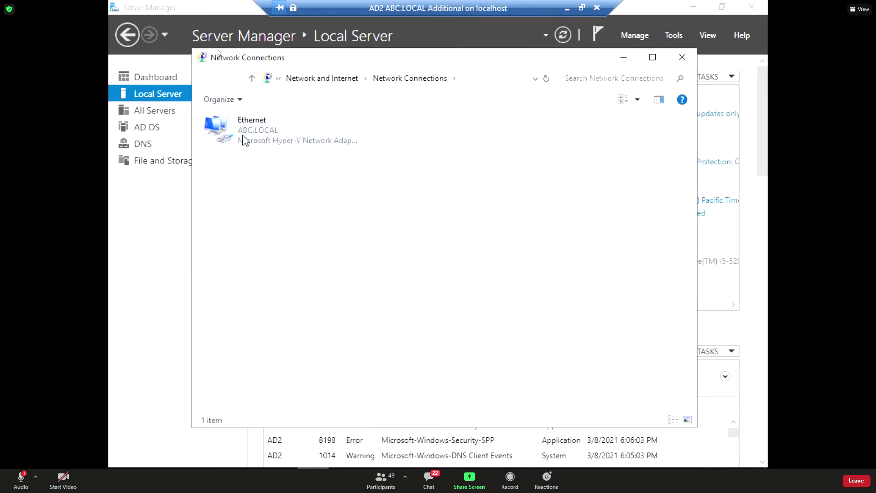
Set the Ethernet adapter's IPv4 alternate DNS server to 1.1.1.2, save, and close Network Connections.
{"action": "right_click", "coordinate": [244, 139]}
{"action": "left_click", "coordinate": [286, 264]}
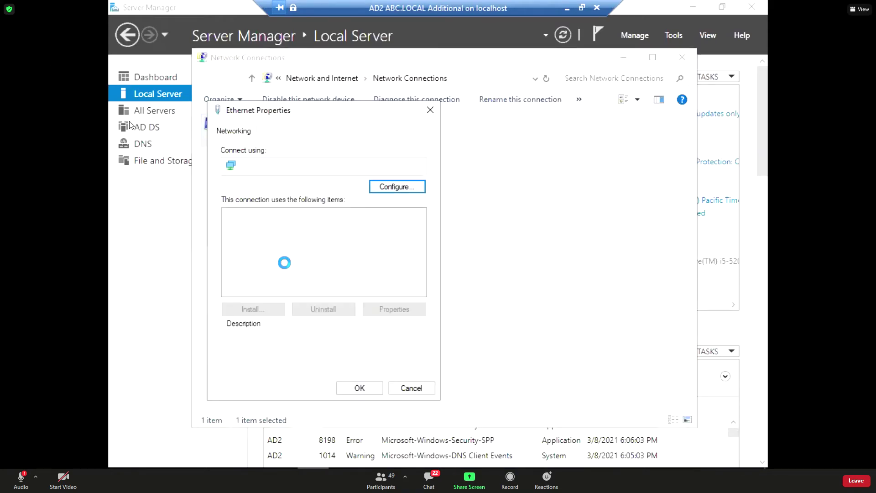
{"action": "left_click", "coordinate": [308, 247]}
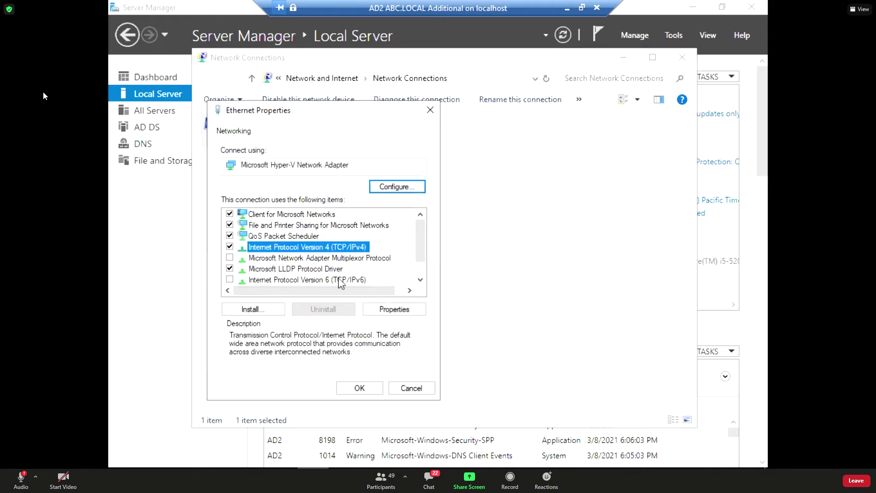
{"action": "left_click", "coordinate": [419, 312]}
{"action": "left_click", "coordinate": [440, 372]}
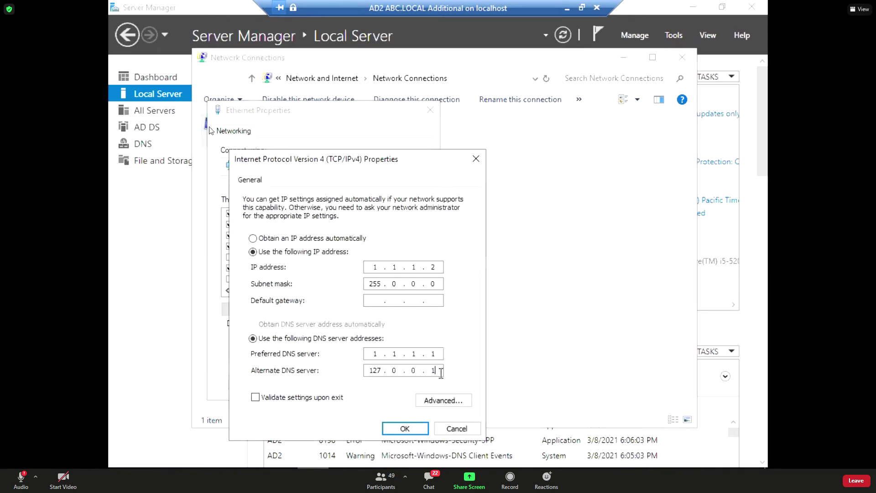
{"action": "key", "text": "BackSpace"}
{"action": "key", "text": "BackSpace"}
{"action": "key", "text": "BackSpace"}
{"action": "key", "text": "BackSpace"}
{"action": "key", "text": "BackSpace"}
{"action": "type", "text": "1.1.1.1"}
{"action": "left_click", "coordinate": [405, 428]}
{"action": "left_click", "coordinate": [359, 386]}
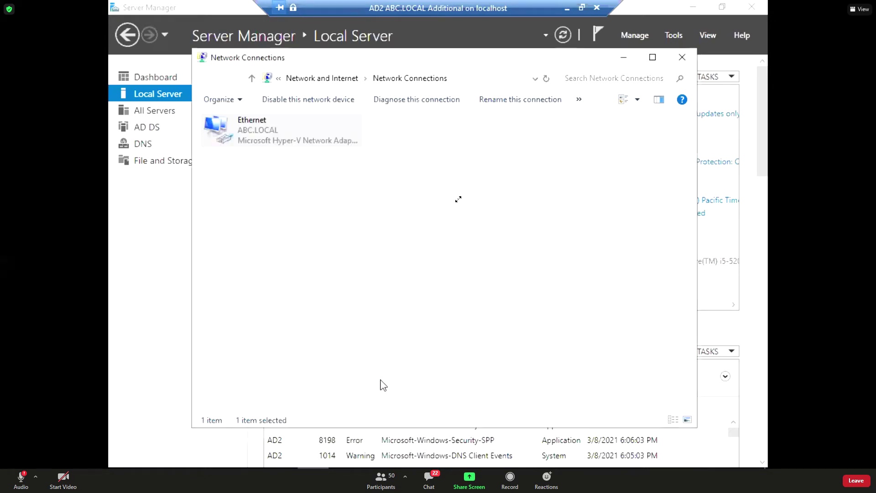
{"action": "left_click", "coordinate": [682, 57]}
Launch Active Directory Sites and Services, then run netdom query fsmo in a new Command Prompt.
{"action": "left_click", "coordinate": [673, 35]}
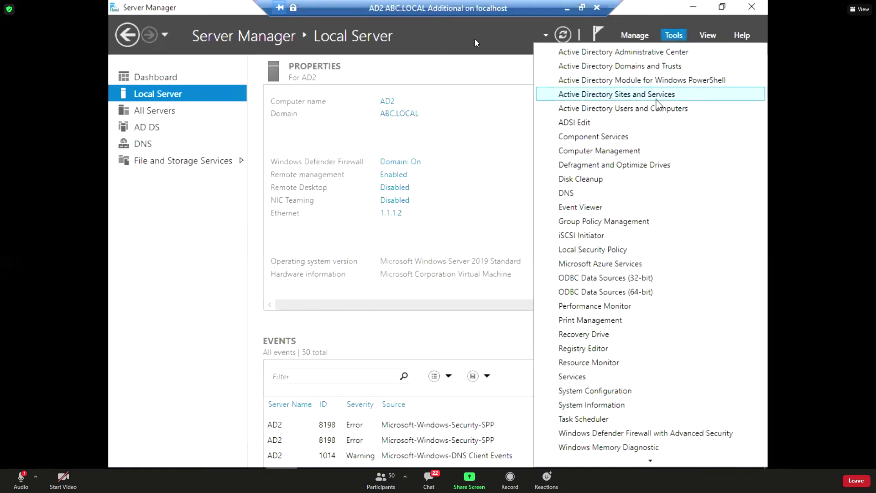
{"action": "left_click", "coordinate": [657, 98]}
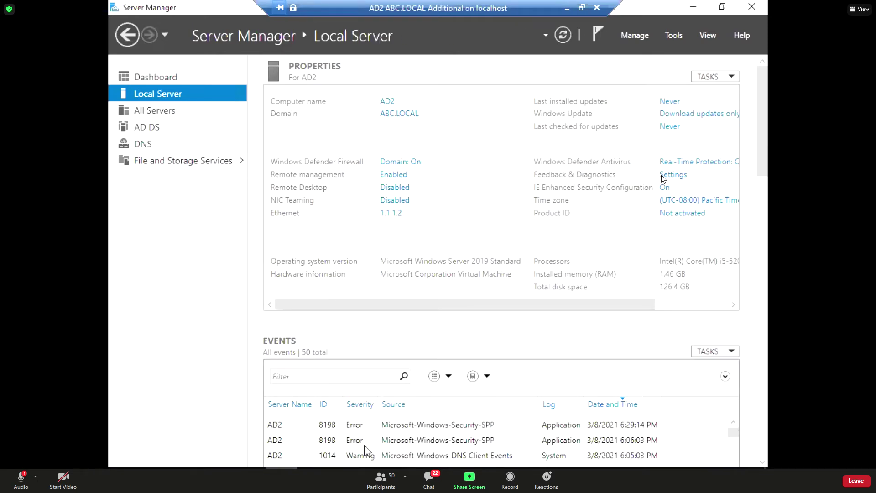
{"action": "key", "text": "super+r"}
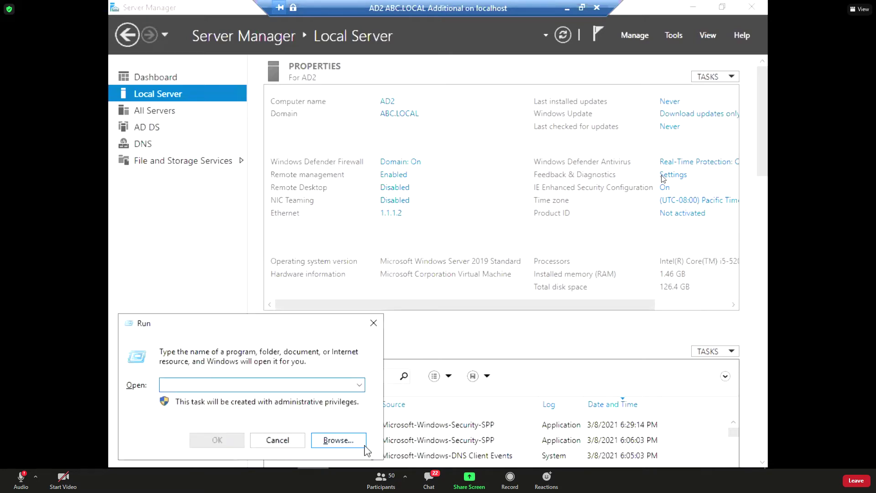
{"action": "type", "text": "cmd"}
{"action": "key", "text": "Return"}
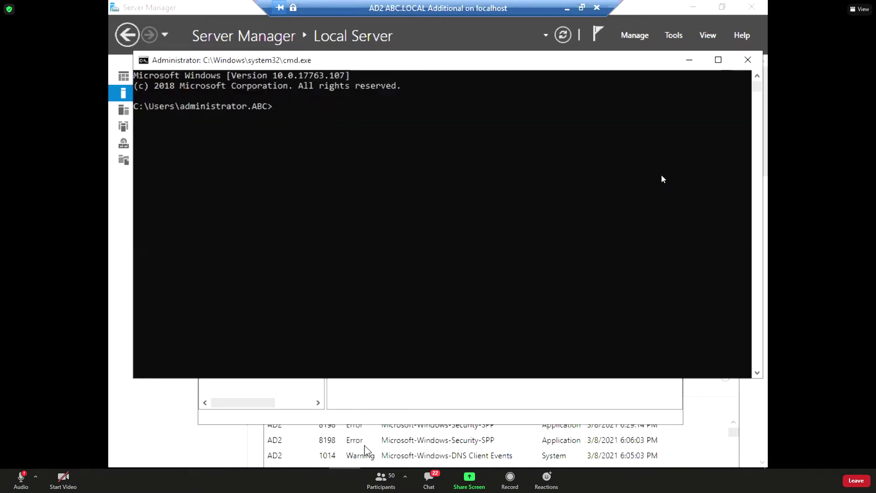
{"action": "type", "text": "netdom query fsmo"}
{"action": "key", "text": "Return"}
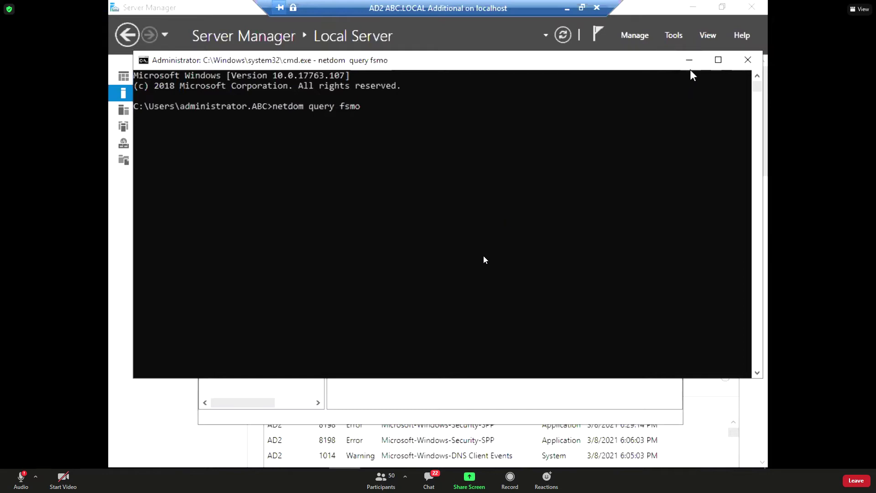
Expand Sites > Default-First-Site-Name > Servers and view AD1 and AD2 NTDS Settings connections, then return to the FSMO output.
{"action": "left_click", "coordinate": [690, 61]}
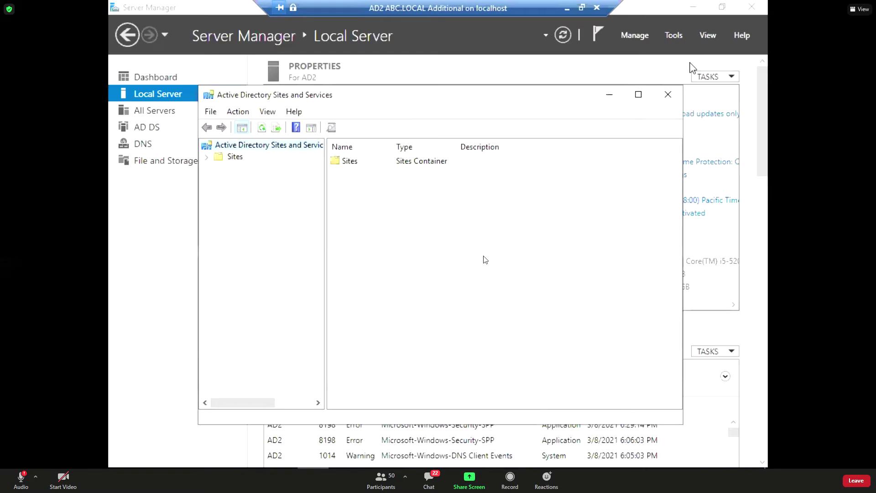
{"action": "left_click", "coordinate": [207, 156]}
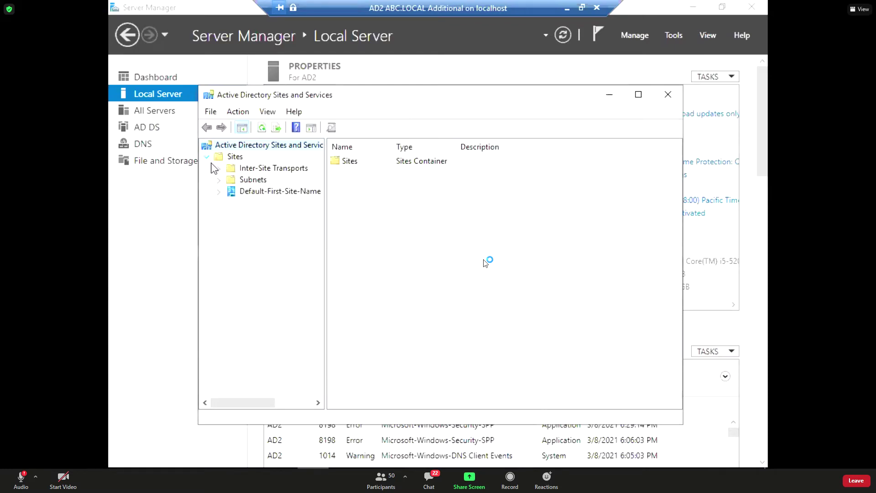
{"action": "left_click", "coordinate": [219, 191]}
{"action": "left_click", "coordinate": [232, 202]}
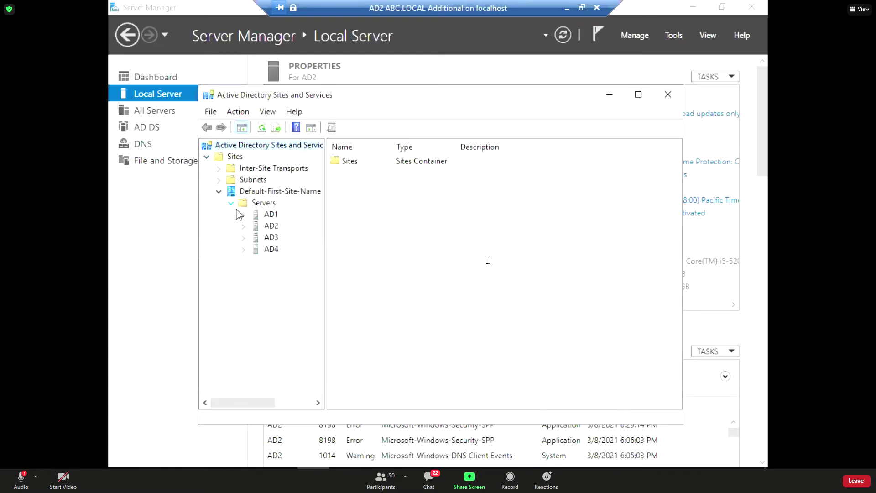
{"action": "left_click", "coordinate": [243, 214]}
{"action": "left_click", "coordinate": [268, 226]}
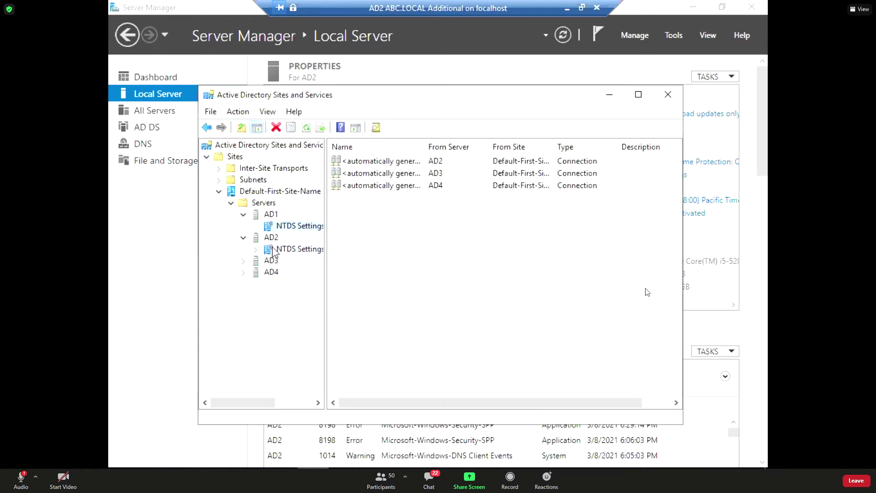
{"action": "left_click", "coordinate": [297, 249]}
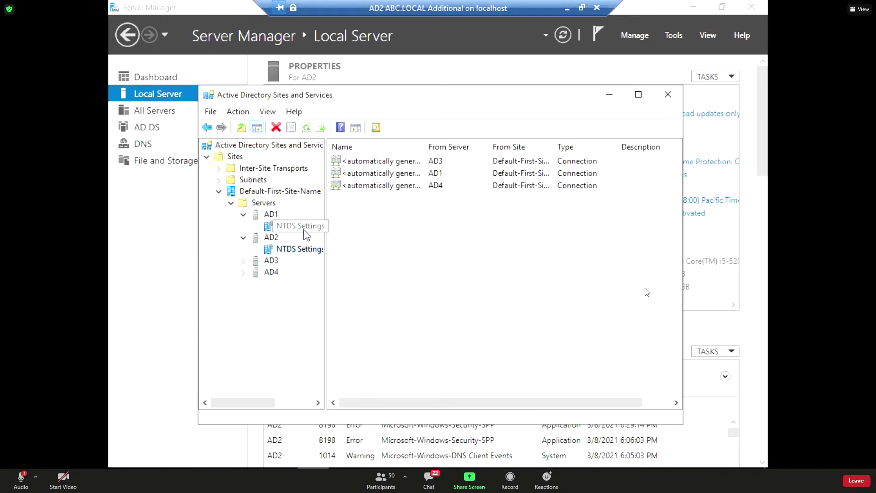
{"action": "left_click", "coordinate": [344, 467]}
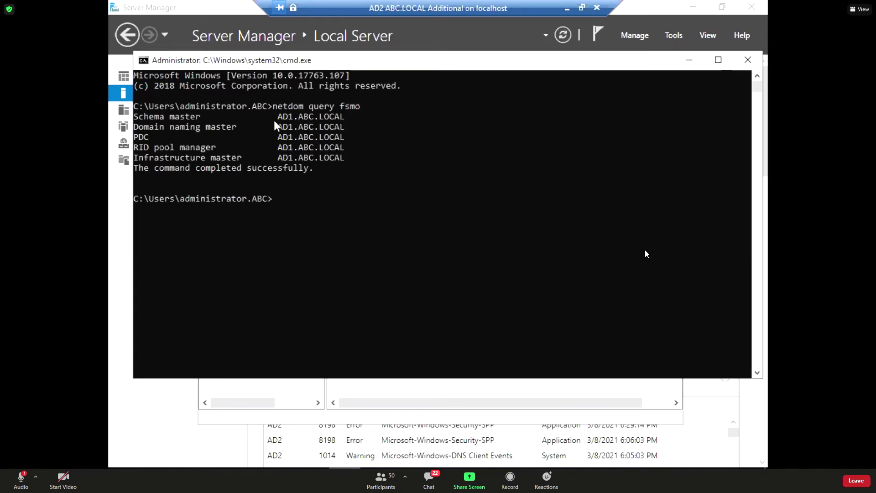
Highlight the five FSMO role lines held by AD1.ABC.LOCAL, then minimize Command Prompt.
{"action": "left_click_drag", "start_coordinate": [274, 120], "coordinate": [354, 160]}
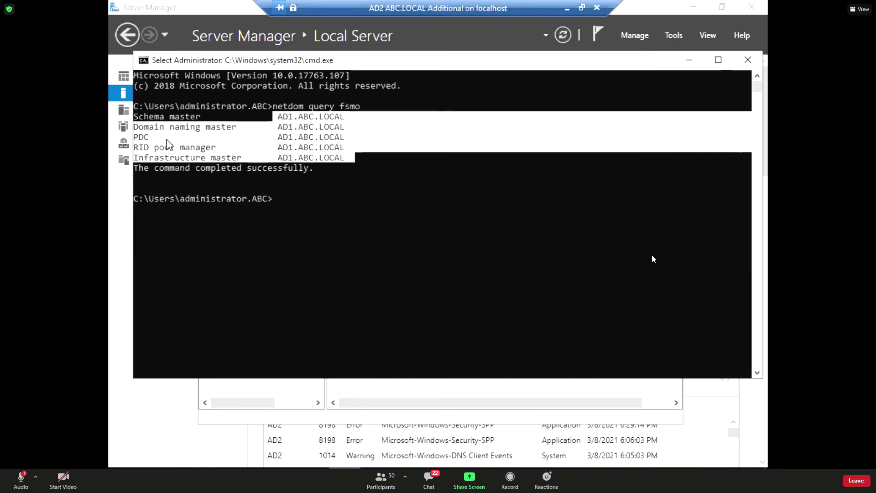
{"action": "left_click_drag", "start_coordinate": [134, 118], "coordinate": [372, 164]}
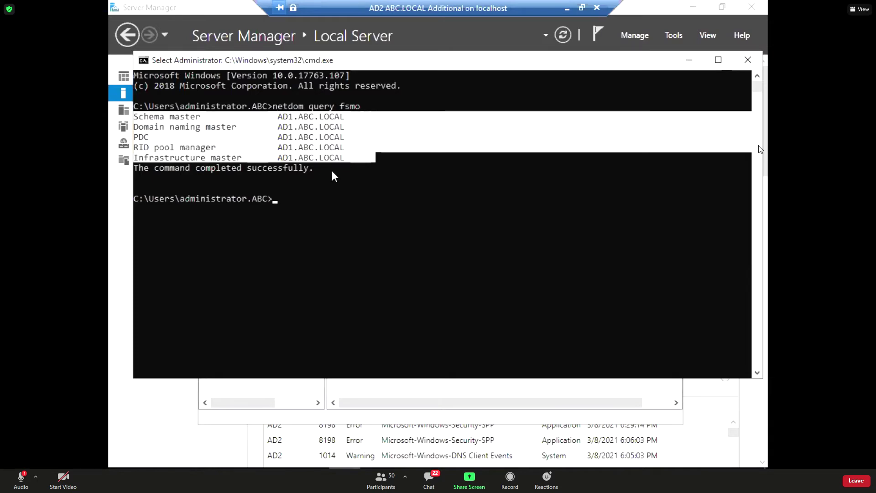
{"action": "left_click", "coordinate": [689, 60]}
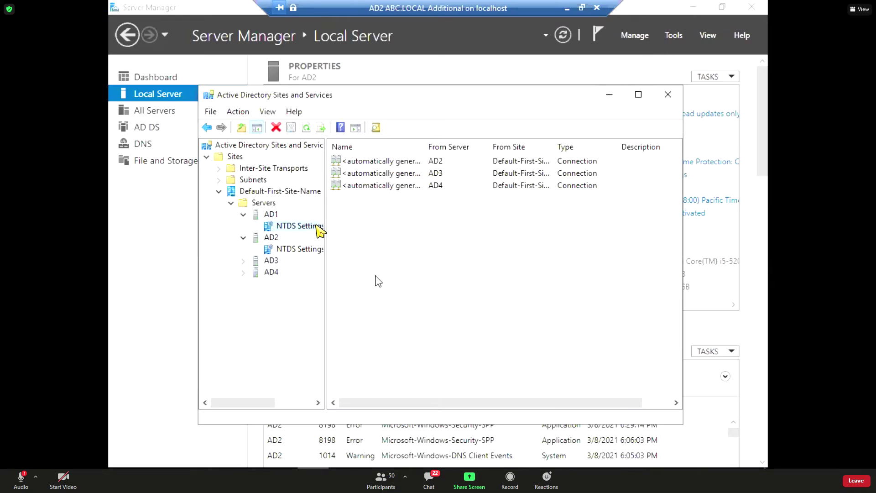
List servers AD1–AD4 in the Servers folder with AD1 and AD2 collapsed, then return to Server Manager.
{"action": "left_click", "coordinate": [693, 7]}
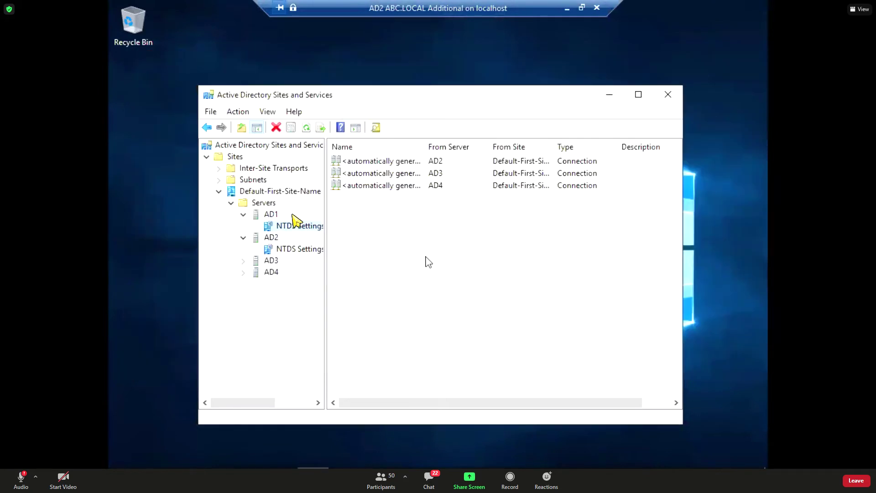
{"action": "left_click", "coordinate": [265, 204]}
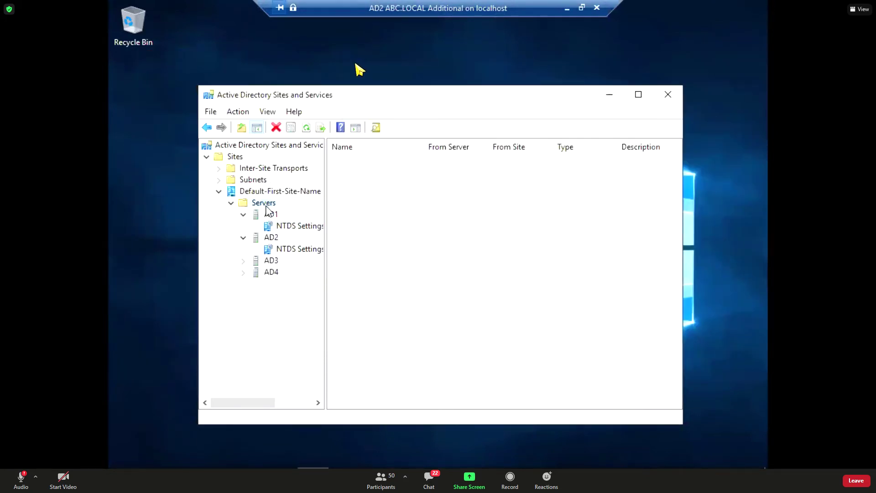
{"action": "left_click", "coordinate": [244, 215]}
{"action": "left_click", "coordinate": [244, 226]}
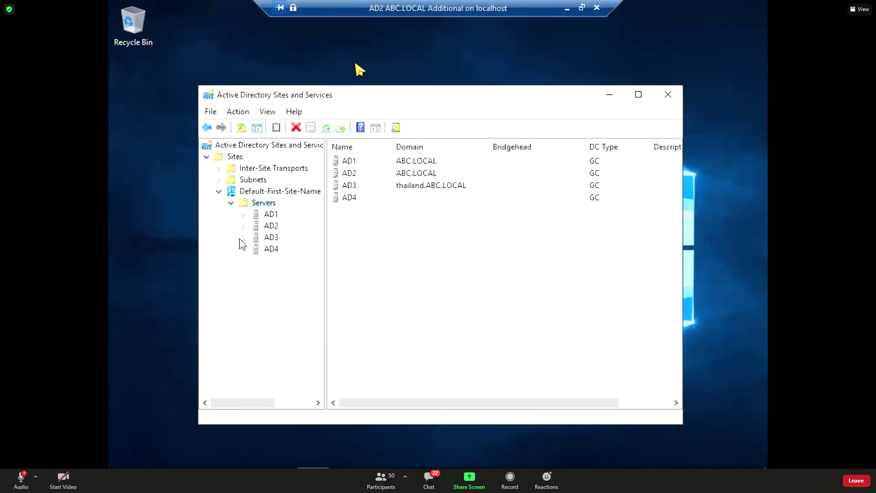
{"action": "left_click", "coordinate": [355, 165]}
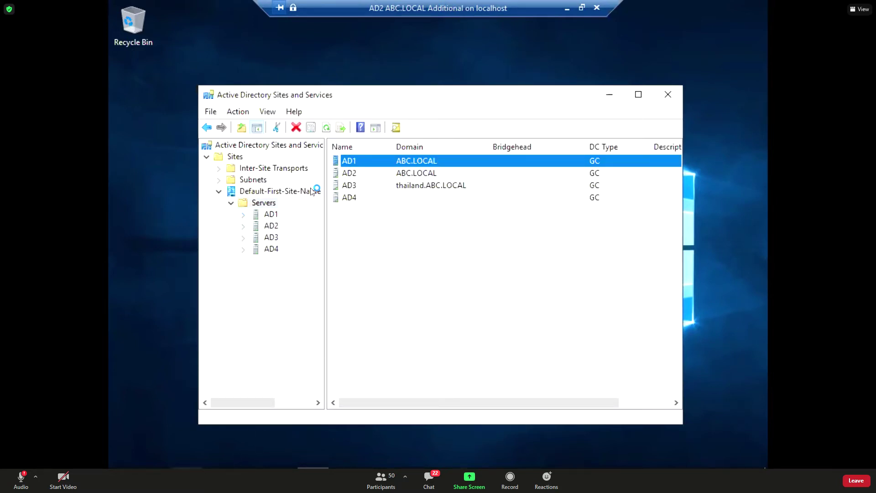
{"action": "key", "text": "alt+Tab"}
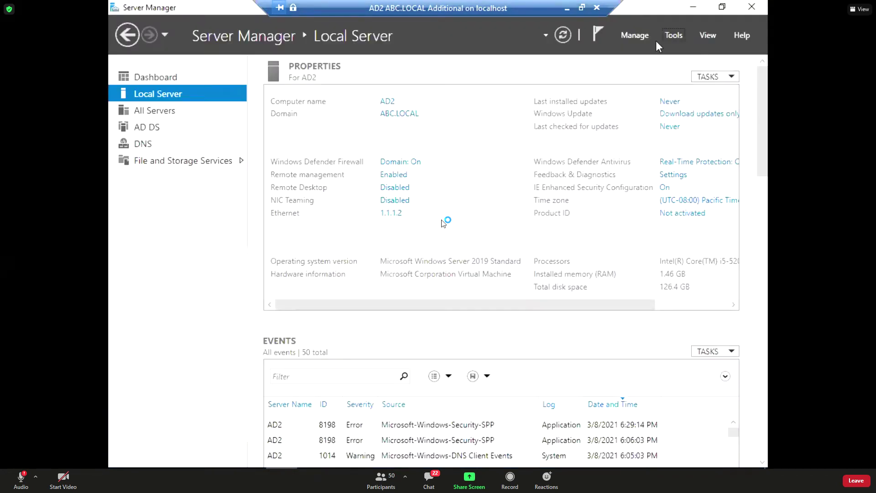
Launch DNS Manager and expand AD2's zones to show the ABC.LOCAL zone records.
{"action": "left_click", "coordinate": [672, 36]}
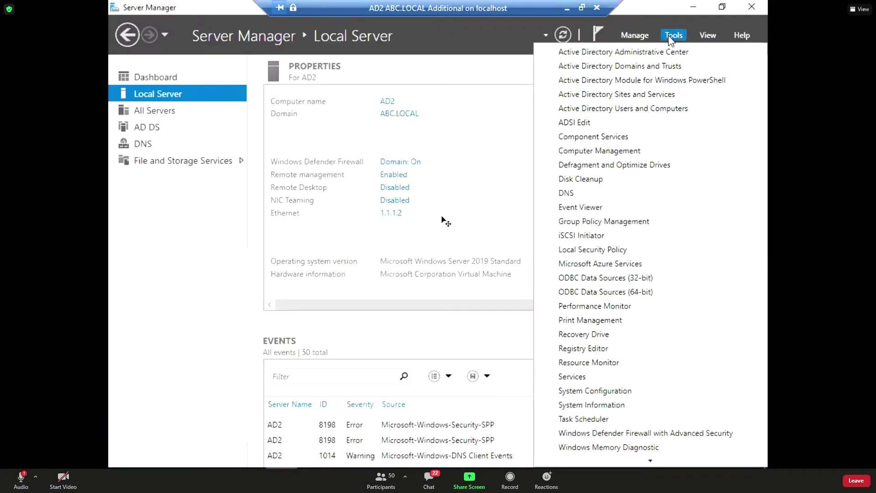
{"action": "left_click", "coordinate": [631, 191]}
{"action": "left_click", "coordinate": [692, 9]}
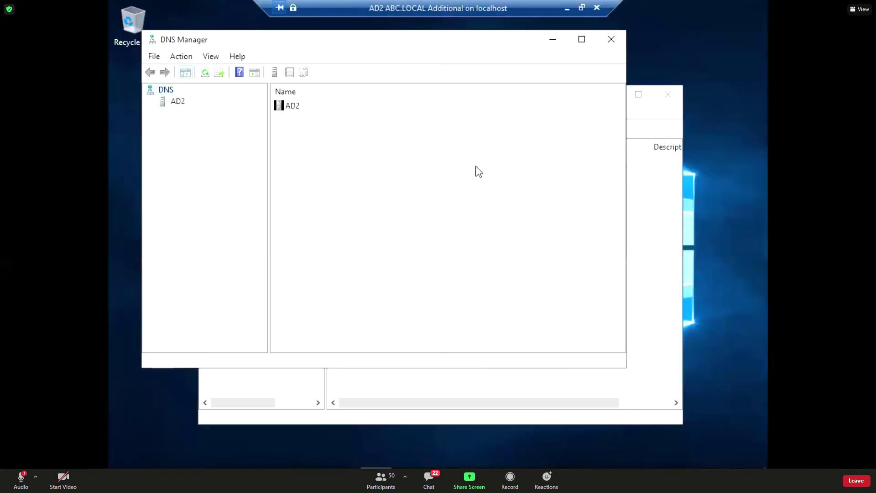
{"action": "left_click", "coordinate": [170, 102]}
{"action": "left_click", "coordinate": [150, 102]}
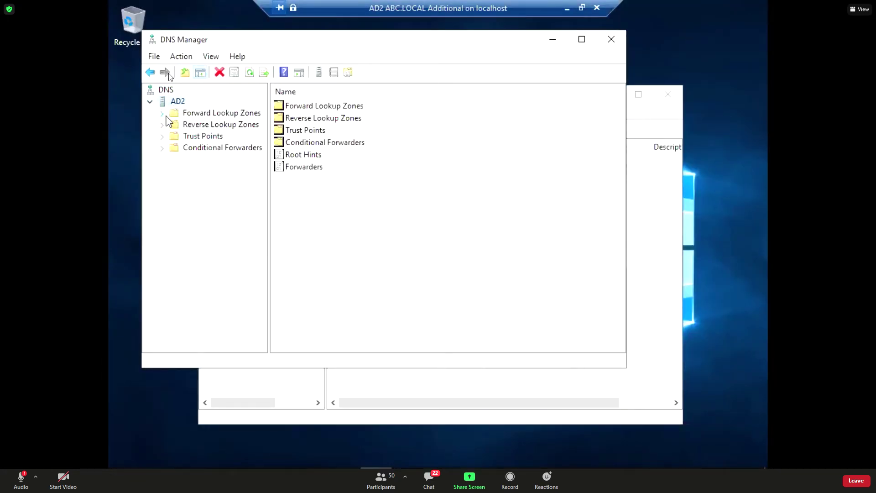
{"action": "left_click", "coordinate": [163, 113]}
{"action": "left_click", "coordinate": [163, 147]}
{"action": "left_click", "coordinate": [228, 136]}
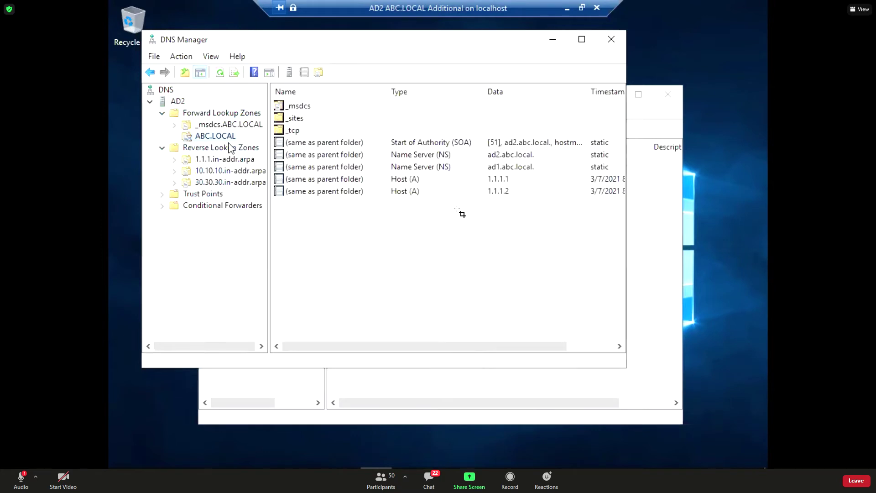
Select the ad1 and ad2 host records in the ABC.LOCAL zone.
{"action": "left_click", "coordinate": [310, 256]}
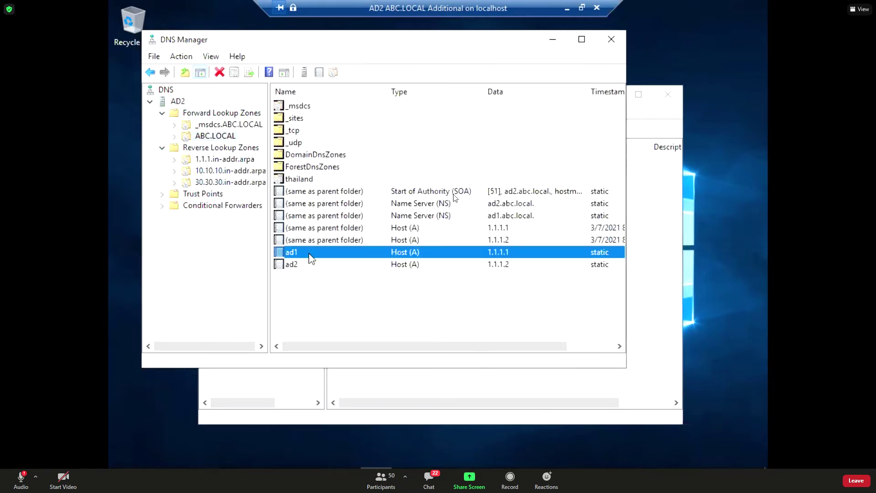
{"action": "left_click", "coordinate": [300, 266], "text": "shift"}
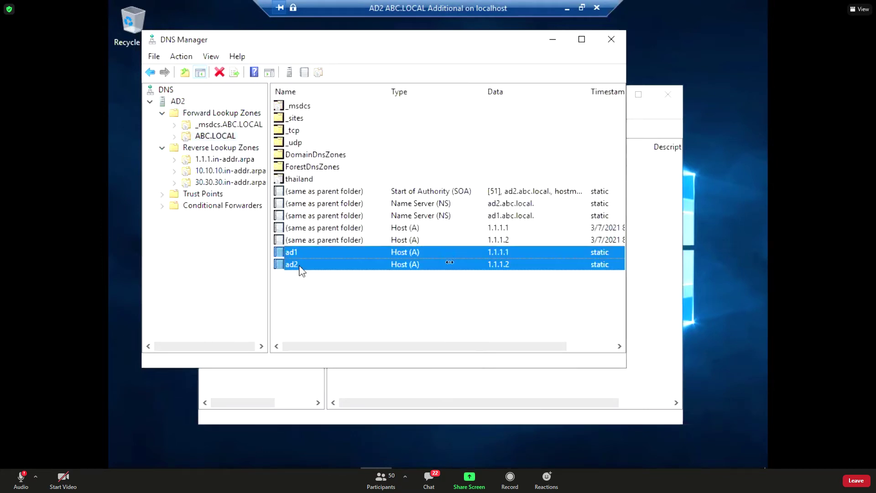
{"action": "left_click", "coordinate": [384, 259]}
{"action": "left_click", "coordinate": [383, 256]}
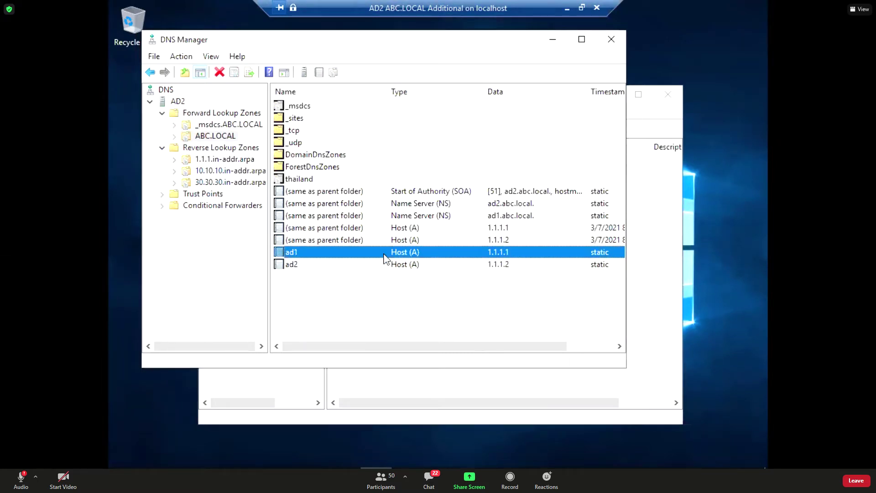
{"action": "left_click", "coordinate": [471, 267]}
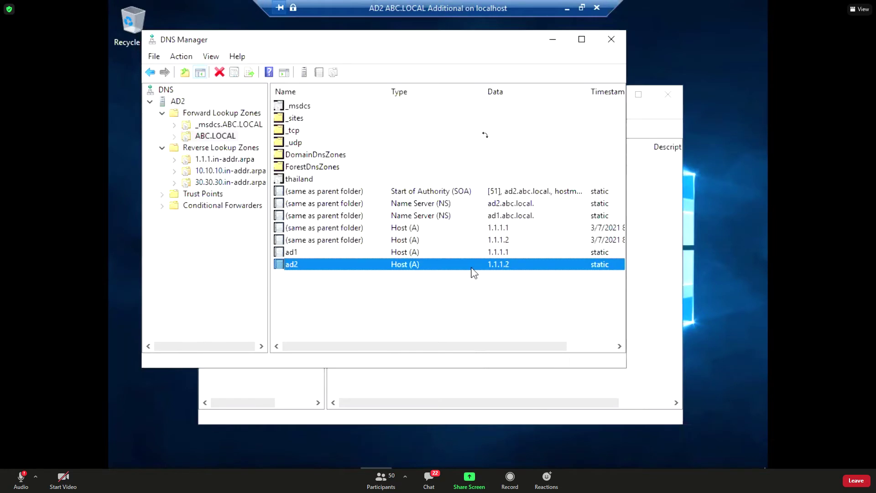
Inspect the thailand delegation's name server record and the ForestDnsZones and DomainDnsZones folders.
{"action": "left_click", "coordinate": [176, 136]}
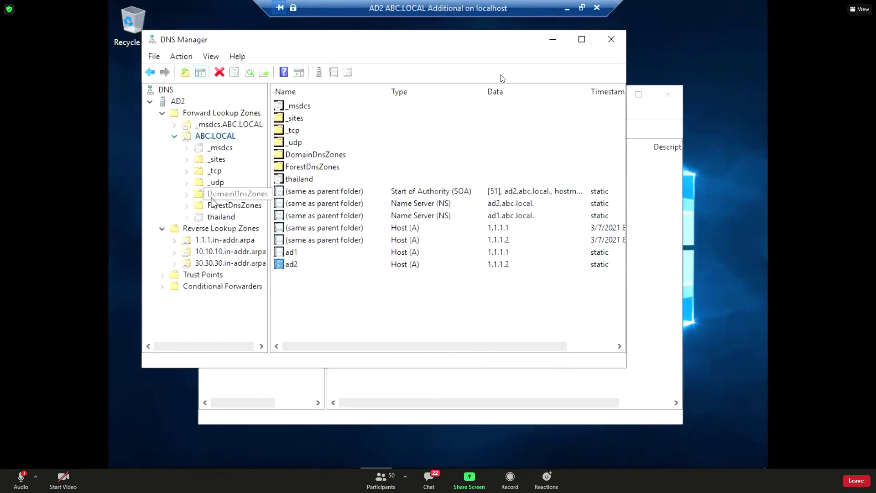
{"action": "left_click", "coordinate": [221, 217]}
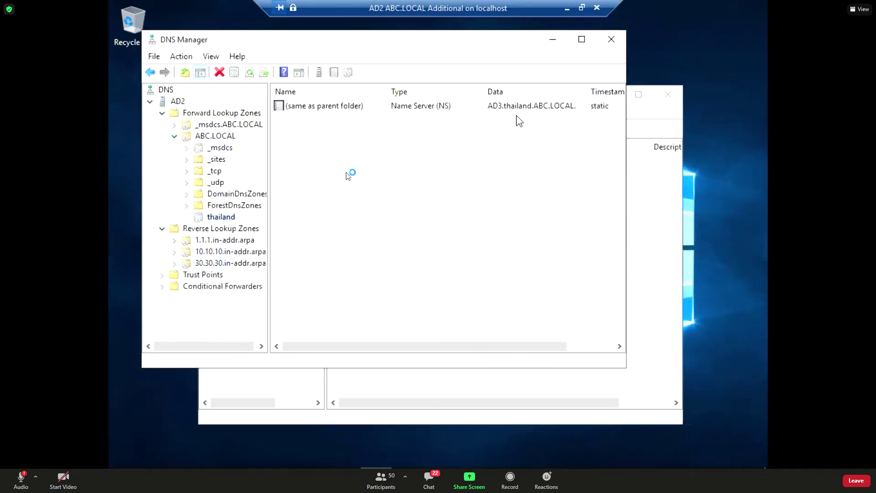
{"action": "left_click", "coordinate": [187, 206]}
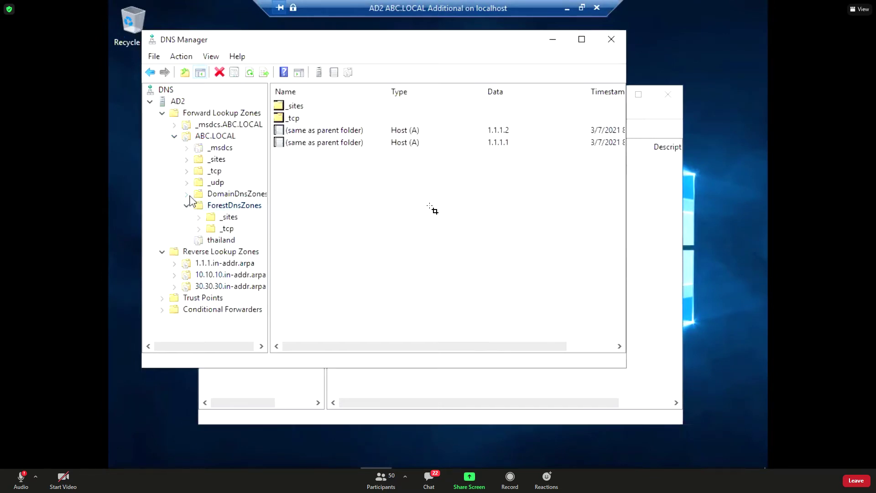
{"action": "left_click", "coordinate": [188, 194]}
{"action": "left_click", "coordinate": [187, 194]}
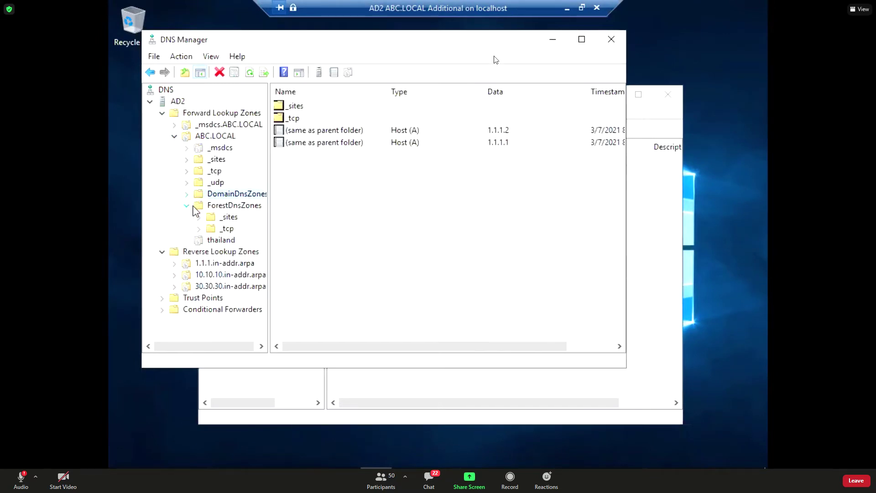
{"action": "left_click", "coordinate": [187, 206]}
{"action": "left_click", "coordinate": [198, 217]}
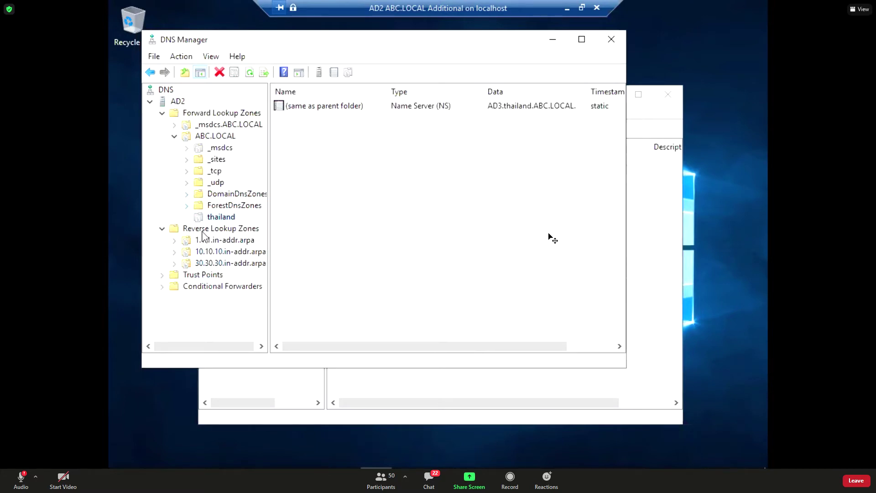
Review the 1.1.1.4 pointer in 1.1.1.in-addr.arpa, then reselect the ad1 host record in ABC.LOCAL.
{"action": "left_click", "coordinate": [210, 240]}
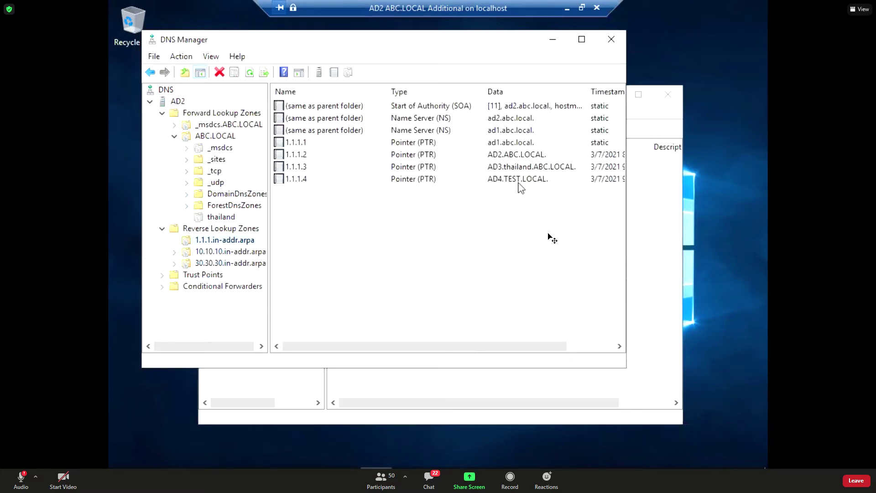
{"action": "left_click", "coordinate": [519, 183]}
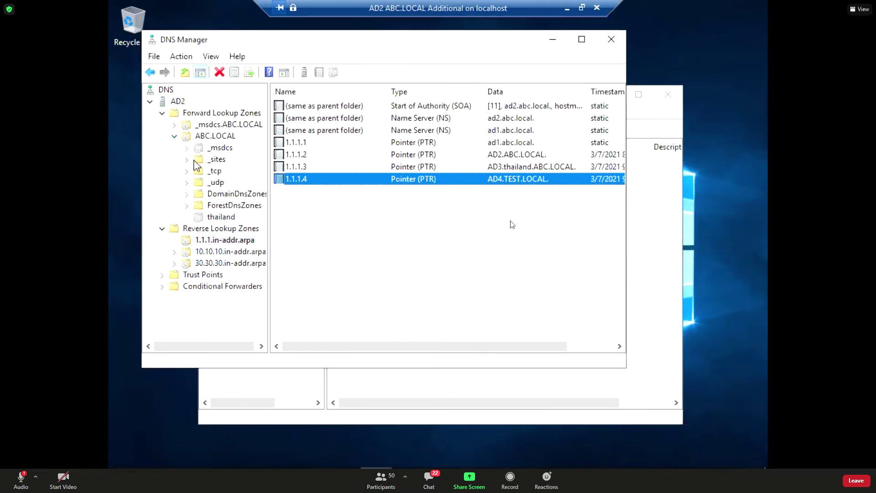
{"action": "left_click", "coordinate": [175, 137]}
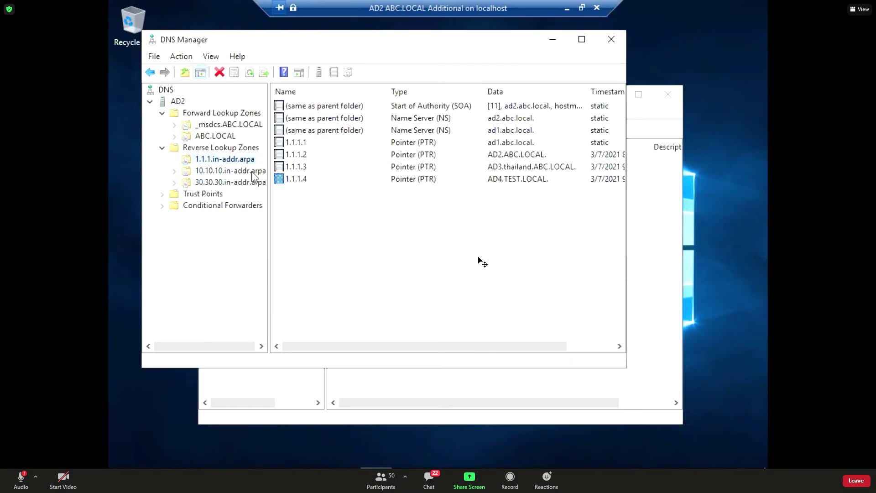
{"action": "left_click", "coordinate": [230, 137]}
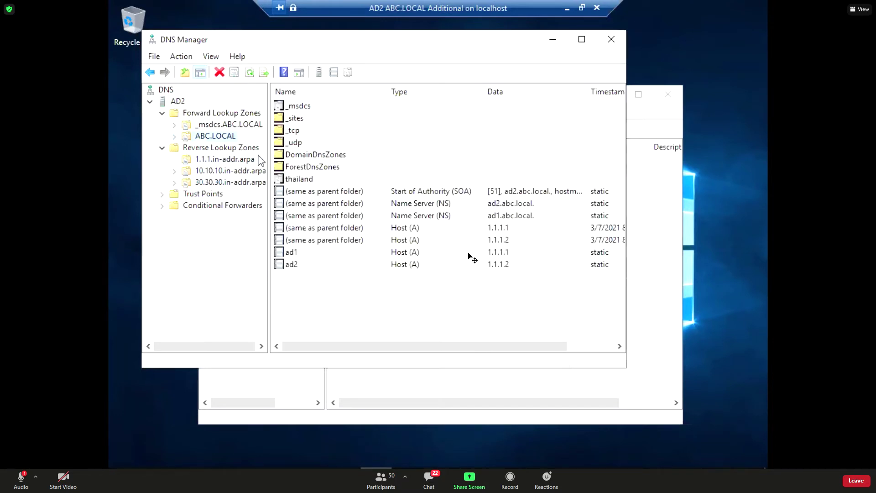
{"action": "left_click", "coordinate": [348, 254]}
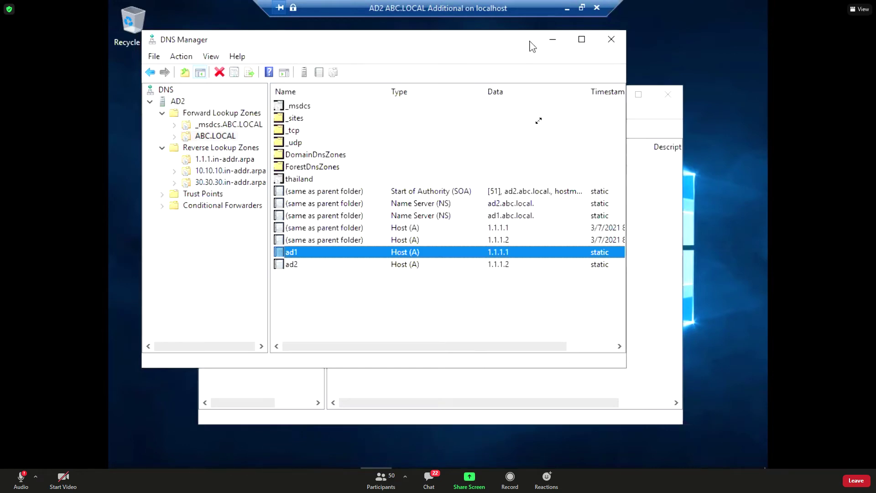
Leave the full-screen AD2 session, minimize it, and connect to the AD1 virtual machine.
{"action": "left_click", "coordinate": [581, 8]}
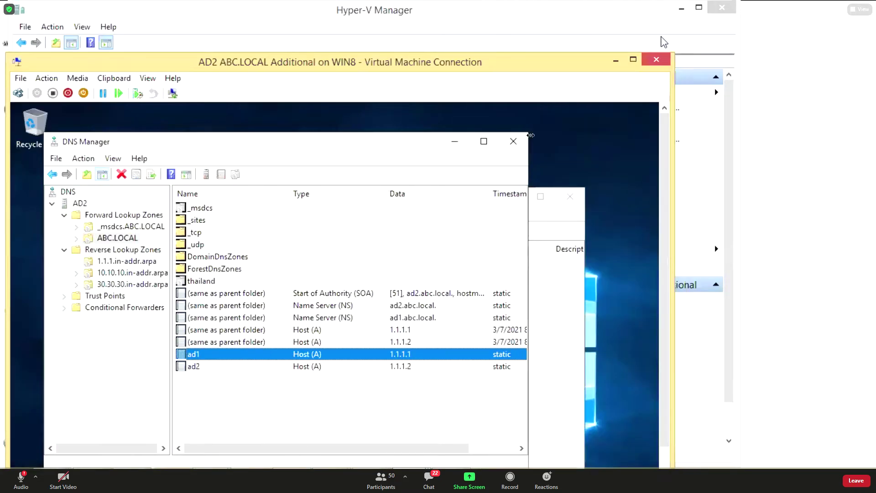
{"action": "left_click", "coordinate": [615, 59]}
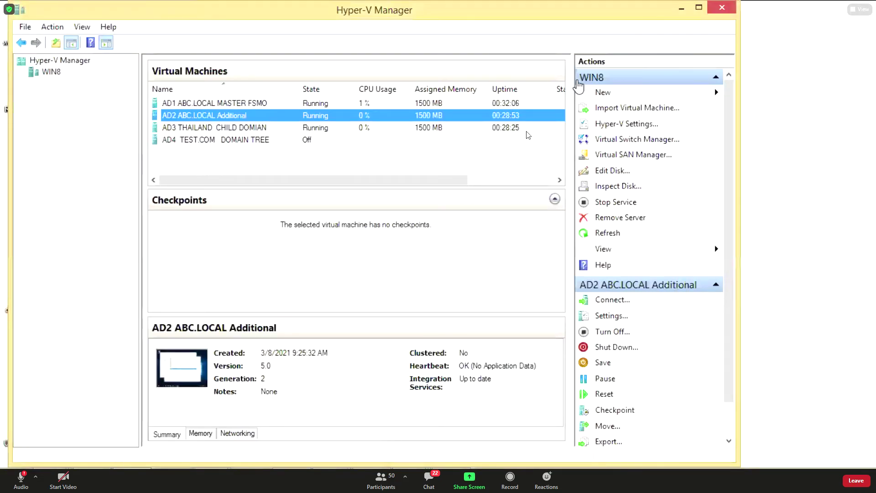
{"action": "left_click", "coordinate": [219, 103]}
{"action": "right_click", "coordinate": [226, 104]}
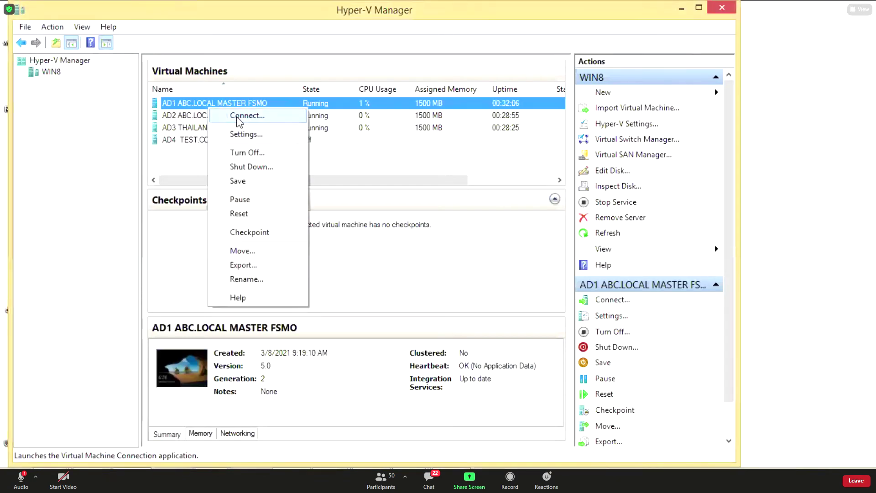
{"action": "left_click", "coordinate": [242, 116]}
Close Active Directory Sites and Services and the Command Prompt showing the netdom query fsmo results.
{"action": "left_click", "coordinate": [575, 75]}
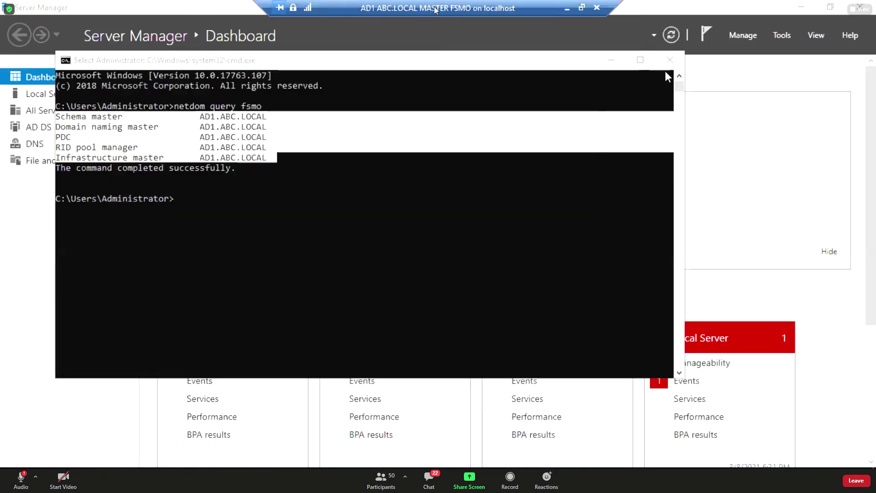
{"action": "left_click", "coordinate": [670, 60]}
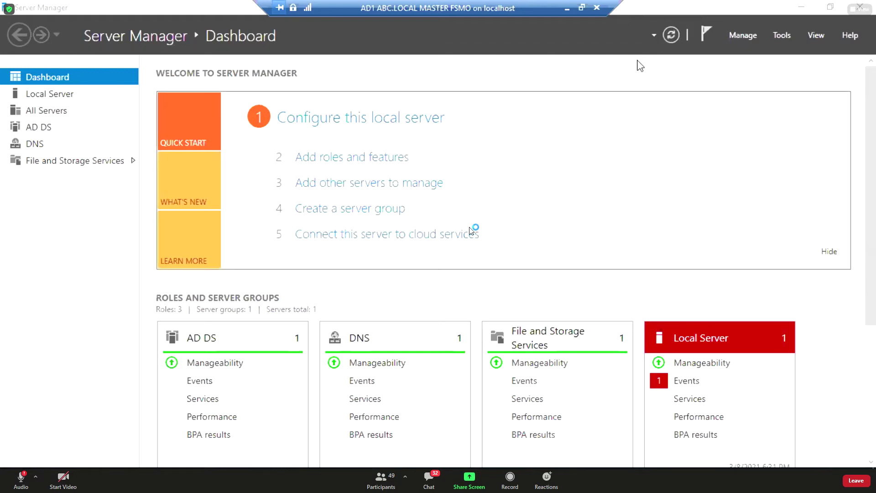
Launch Active Directory Users and Computers, enable Advanced Features, and expand ABC.LOCAL to show System and LostAndFound.
{"action": "left_click", "coordinate": [776, 37]}
{"action": "left_click", "coordinate": [732, 109]}
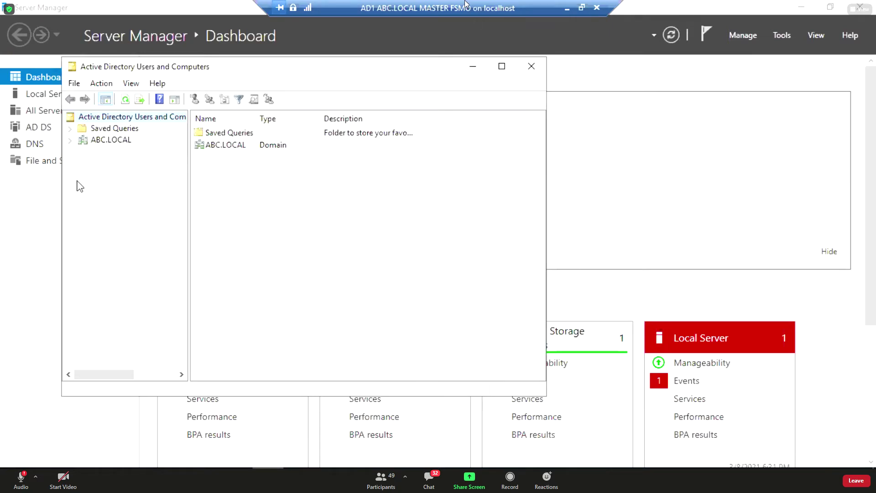
{"action": "left_click", "coordinate": [70, 140]}
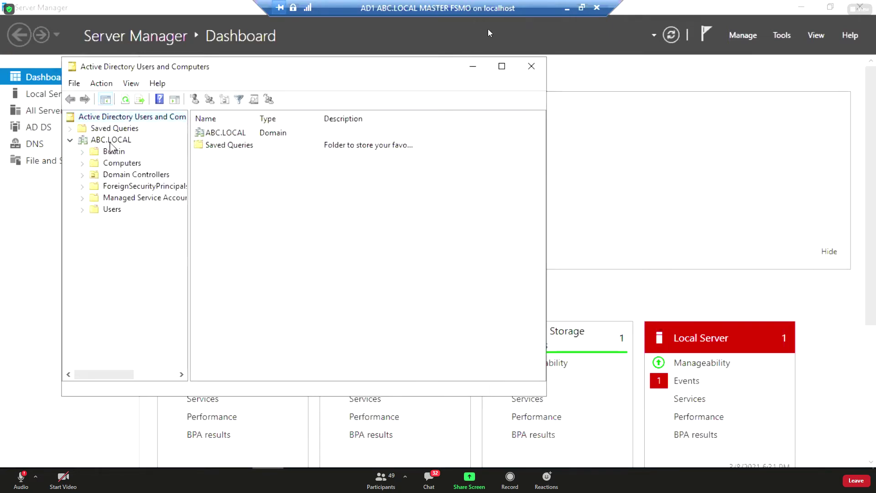
{"action": "left_click", "coordinate": [137, 83]}
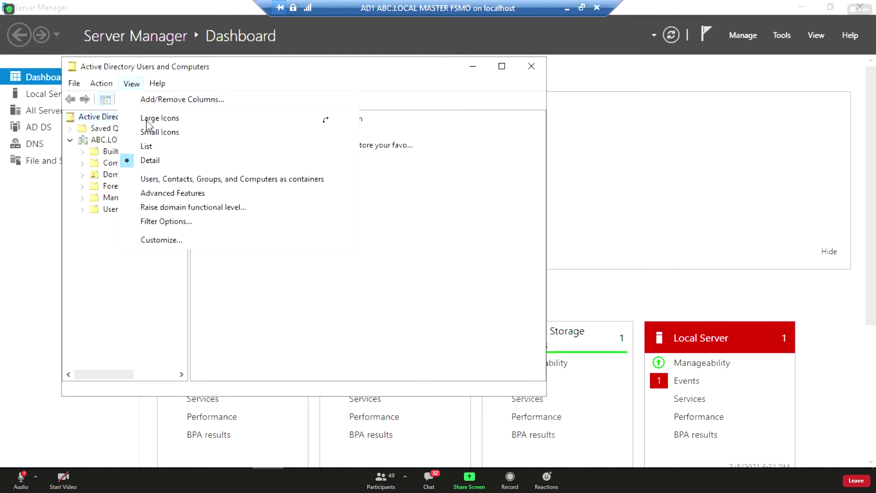
{"action": "left_click", "coordinate": [179, 192]}
{"action": "right_click", "coordinate": [85, 143]}
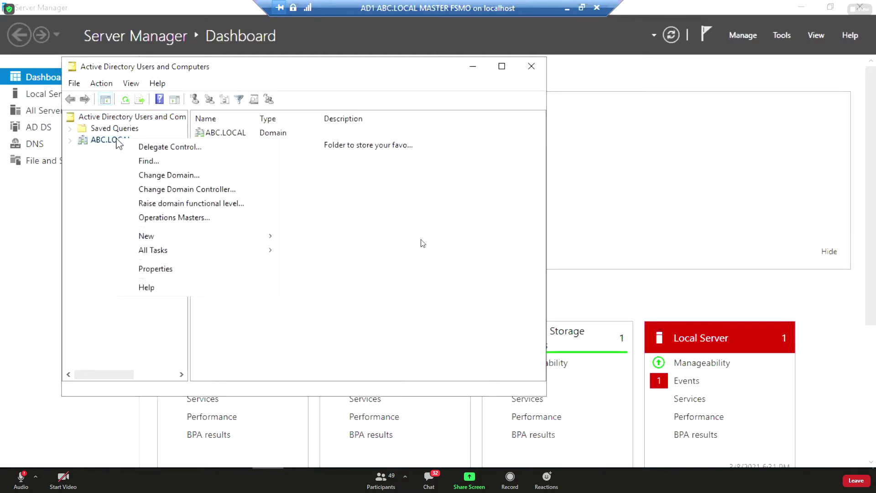
{"action": "left_click", "coordinate": [73, 142]}
{"action": "left_click", "coordinate": [70, 140]}
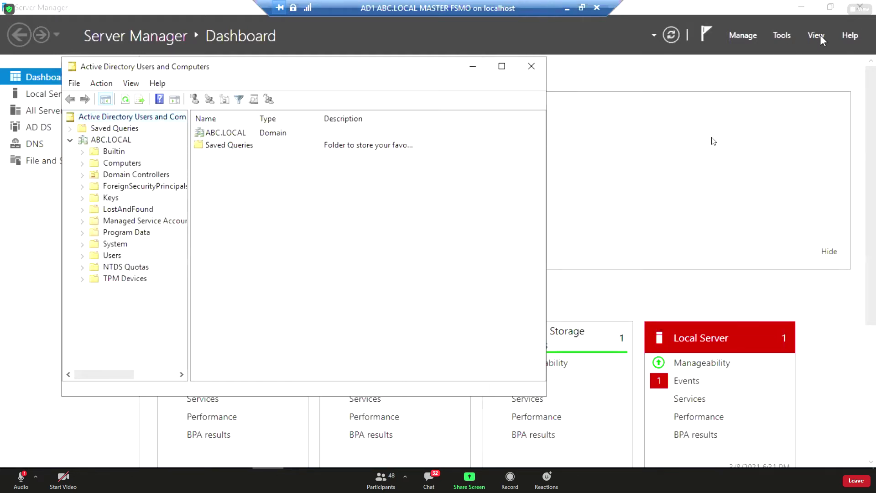
{"action": "left_click", "coordinate": [782, 35]}
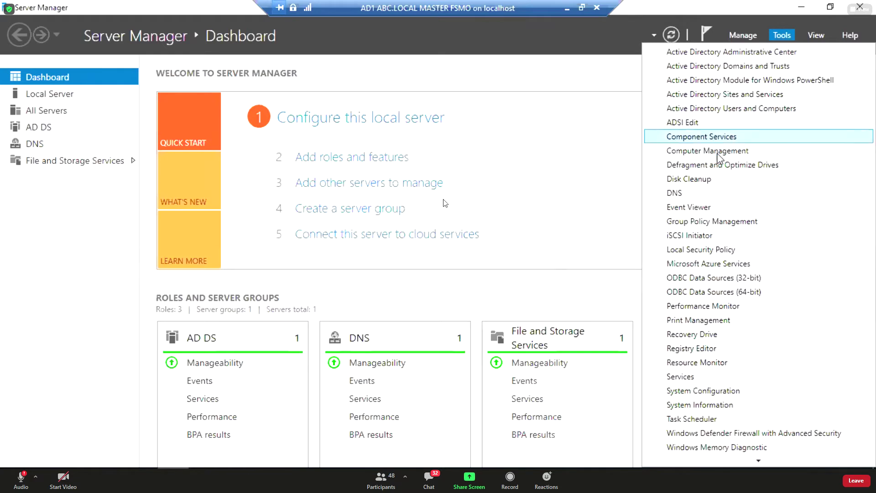
In Group Policy Management, expand Forest: ABC.LOCAL > Domains > ABC.LOCAL and widen the tree pane.
{"action": "left_click", "coordinate": [733, 222]}
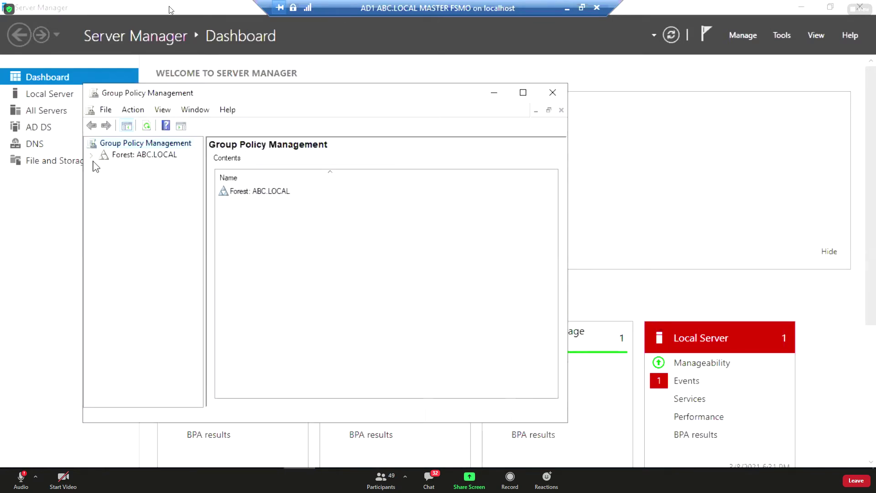
{"action": "left_click", "coordinate": [91, 155]}
{"action": "left_click", "coordinate": [104, 167]}
{"action": "left_click", "coordinate": [116, 178]}
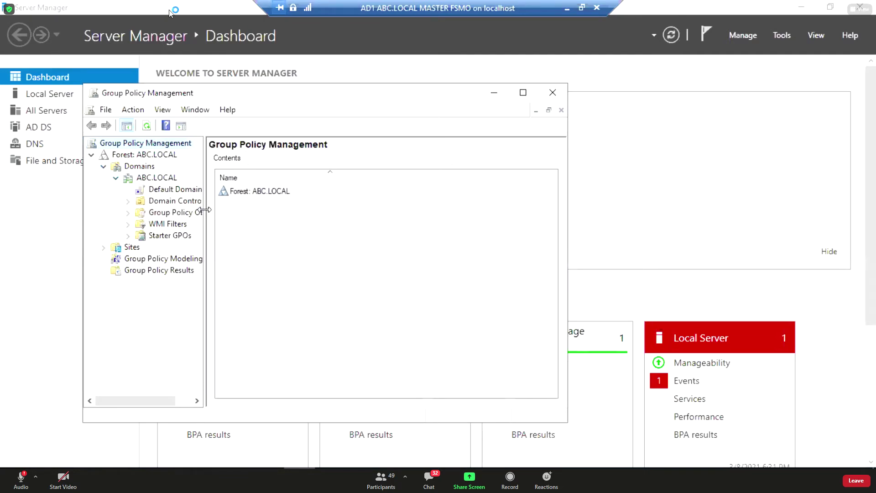
{"action": "left_click_drag", "start_coordinate": [205, 217], "coordinate": [259, 224]}
View the Default Domain Policy link's scope, suppressing the link warning, then minimize the console.
{"action": "left_click", "coordinate": [184, 193]}
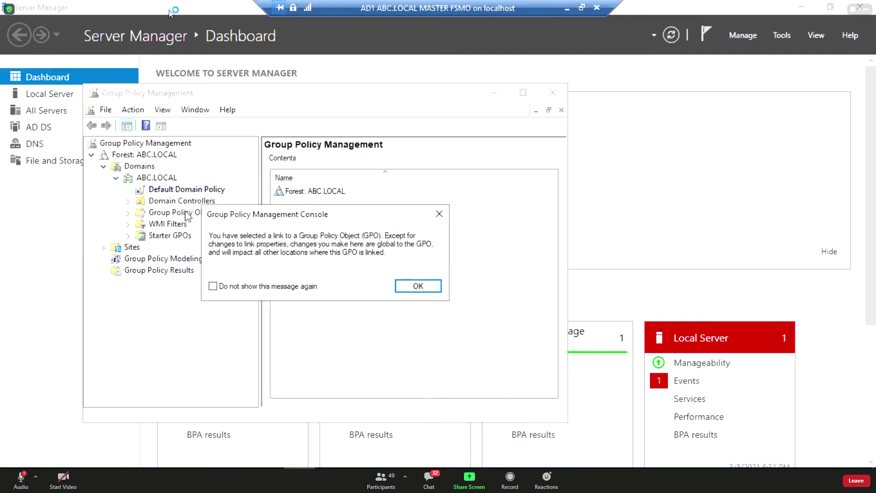
{"action": "left_click", "coordinate": [242, 286]}
{"action": "left_click", "coordinate": [413, 286]}
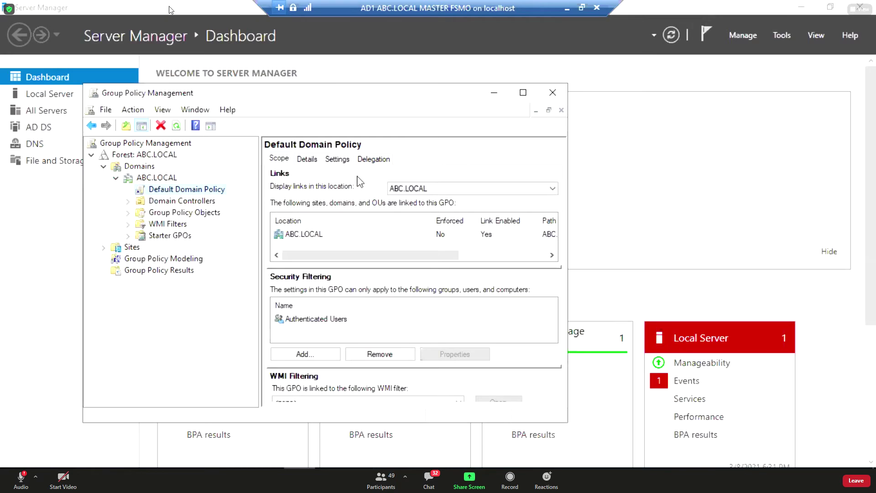
{"action": "left_click", "coordinate": [493, 95]}
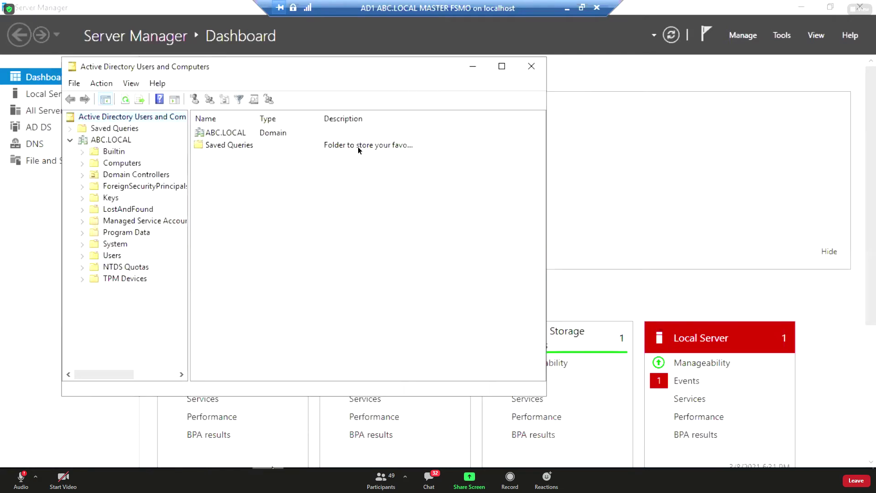
Create a USA organizational unit directly under the ABC.LOCAL domain.
{"action": "left_click_drag", "start_coordinate": [190, 247], "coordinate": [210, 240]}
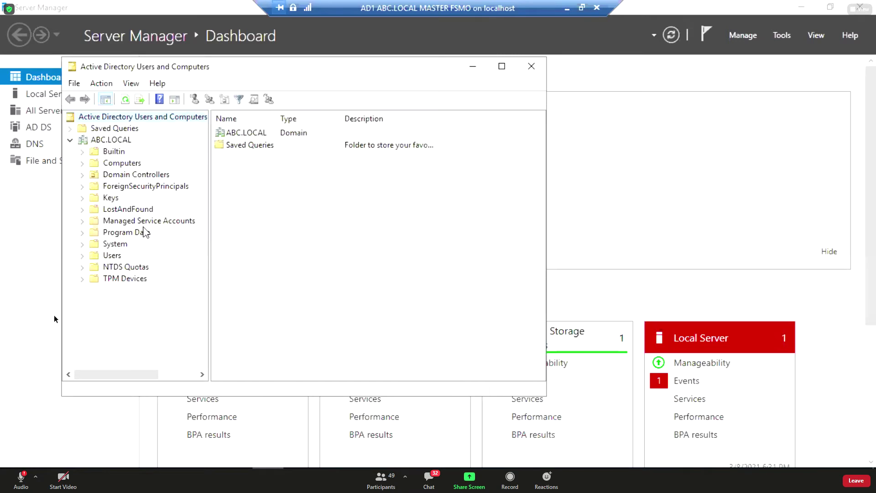
{"action": "right_click", "coordinate": [113, 139]}
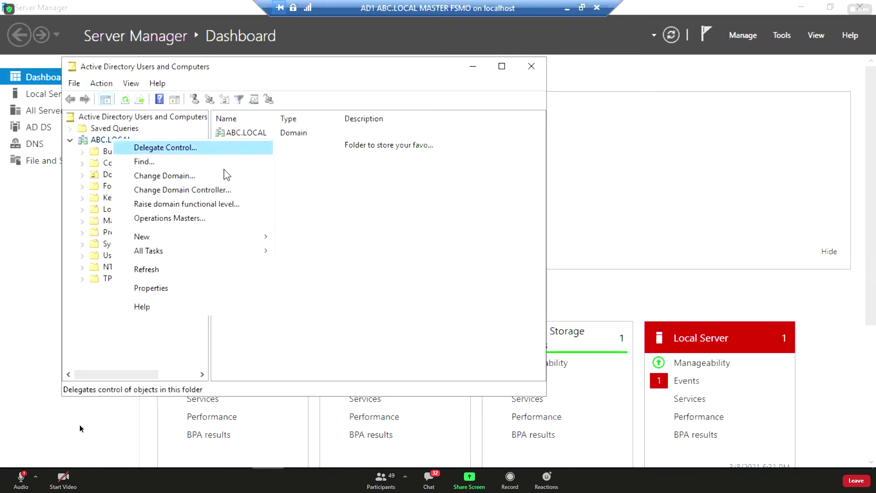
{"action": "mouse_move", "coordinate": [230, 251]}
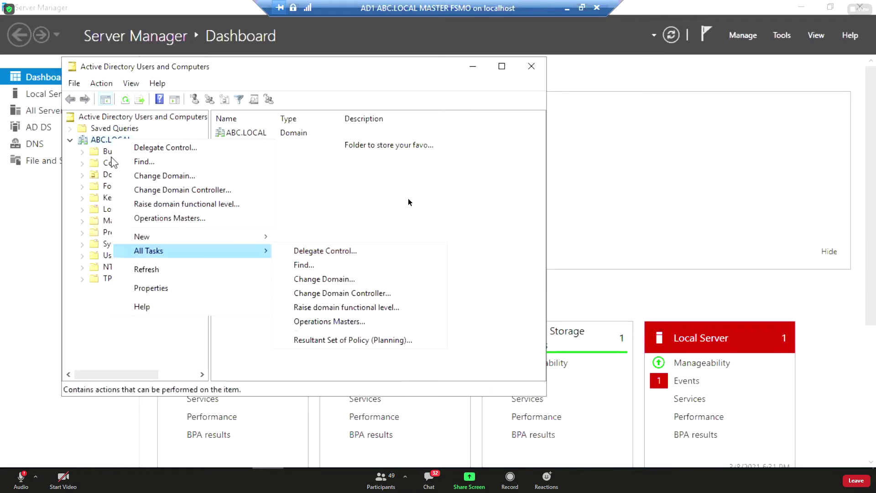
{"action": "left_click", "coordinate": [328, 334]}
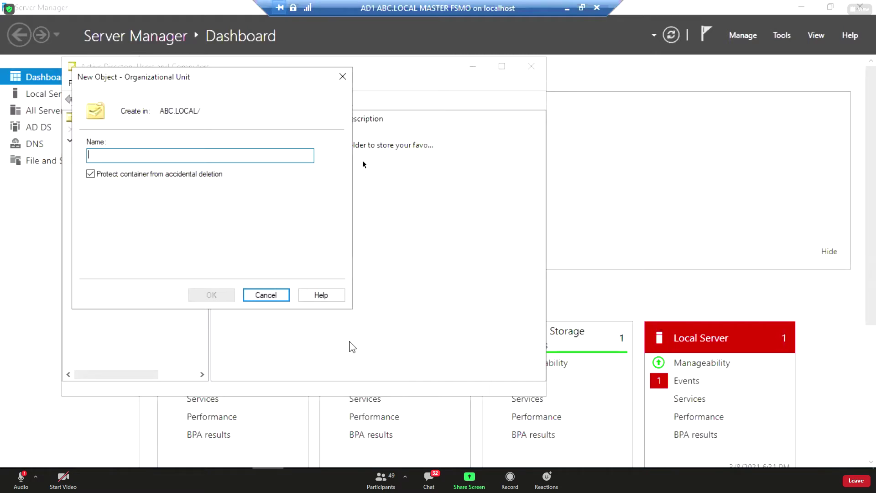
{"action": "type", "text": "USA"}
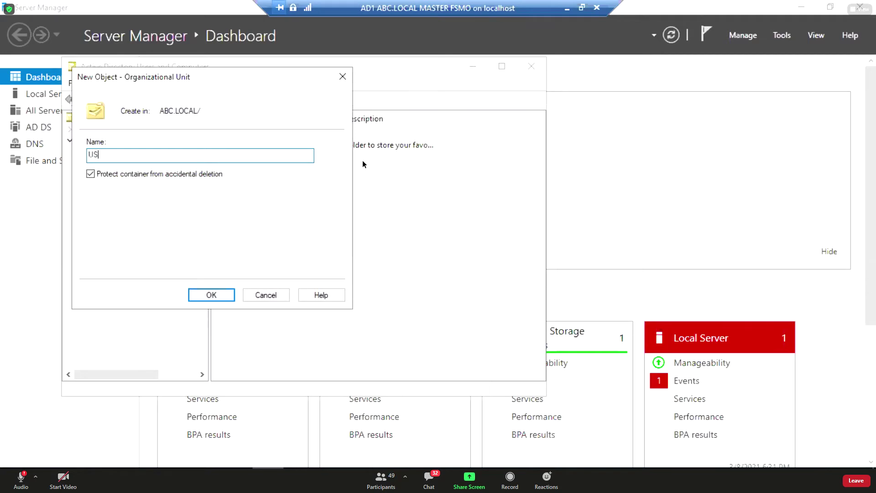
{"action": "key", "text": "Return"}
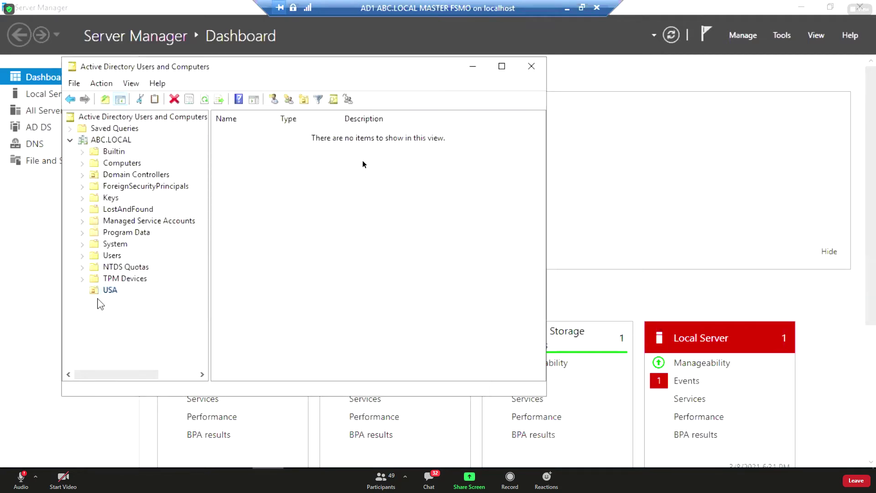
Add two child organizational units, IT USA and SALE USA, inside USA.
{"action": "right_click", "coordinate": [111, 291]}
{"action": "mouse_move", "coordinate": [183, 135]}
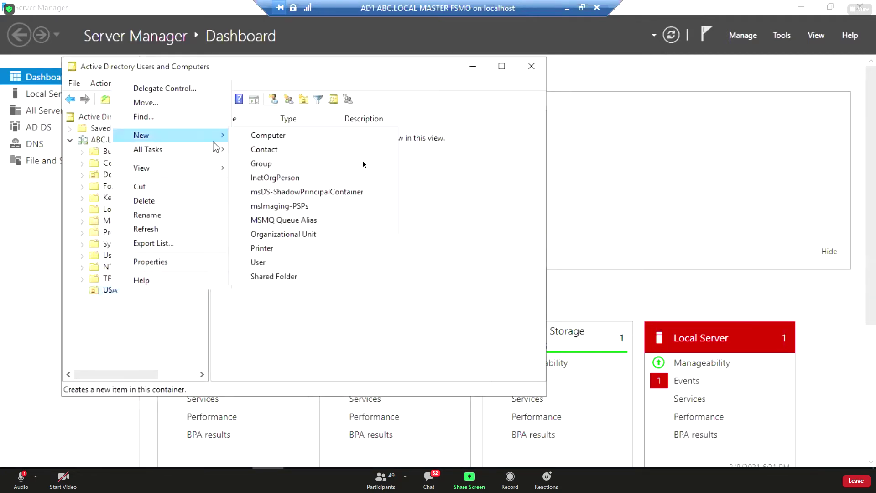
{"action": "left_click", "coordinate": [302, 231]}
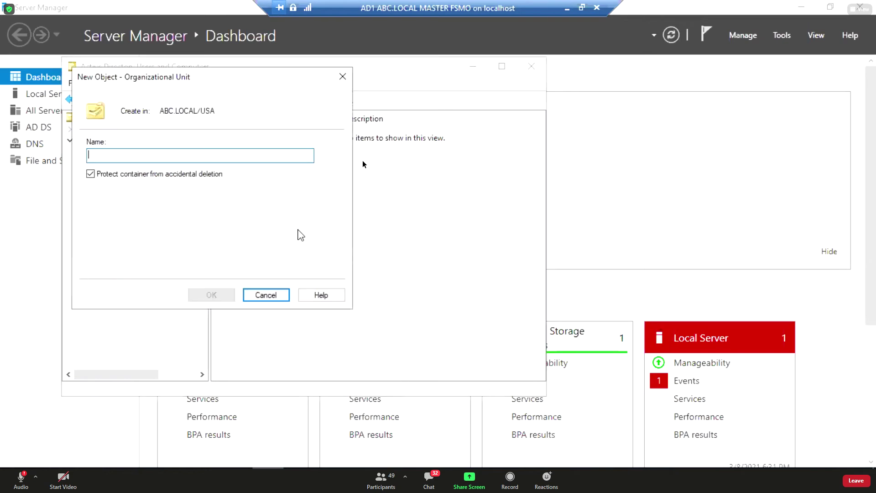
{"action": "type", "text": "IT"}
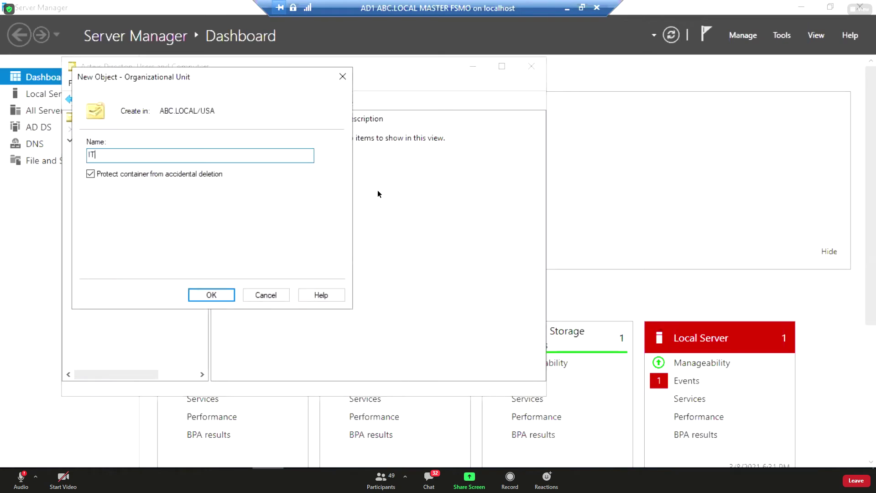
{"action": "type", "text": " USA"}
{"action": "key", "text": "Return"}
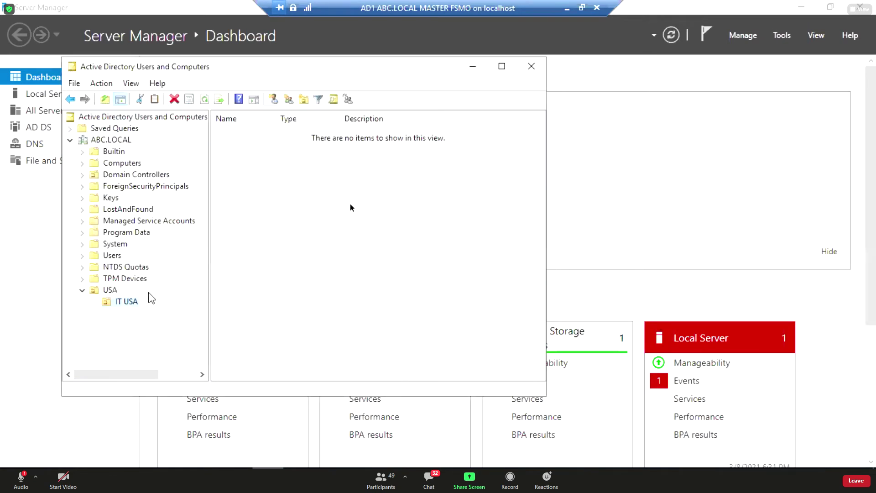
{"action": "right_click", "coordinate": [98, 291]}
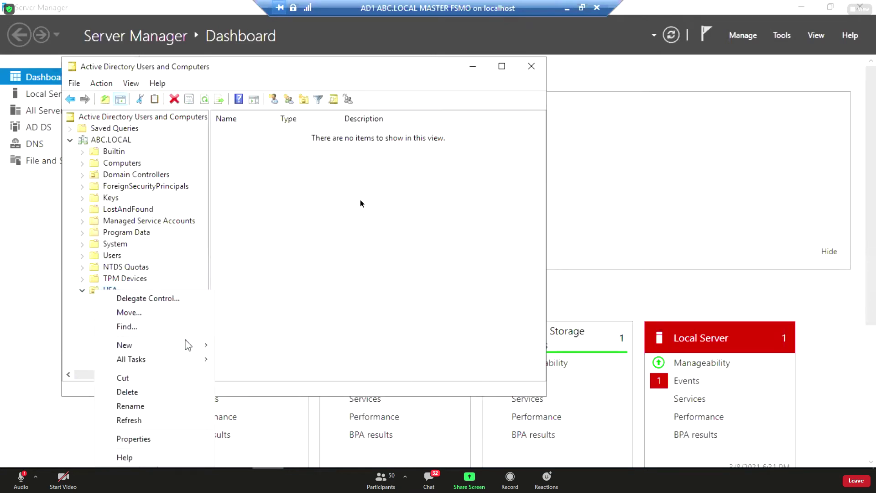
{"action": "mouse_move", "coordinate": [189, 348]}
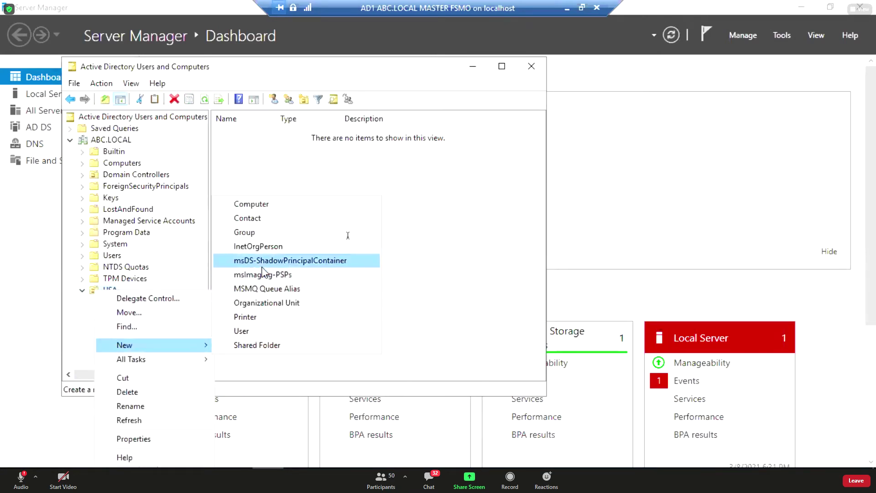
{"action": "left_click", "coordinate": [288, 304]}
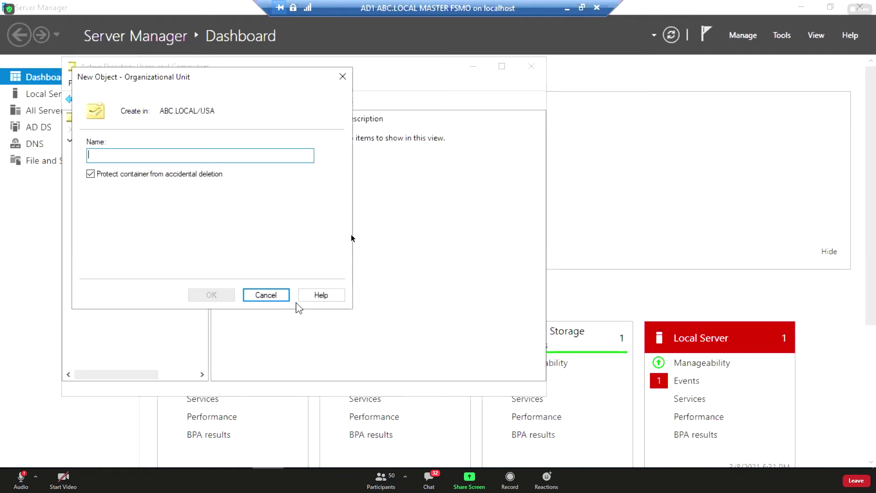
{"action": "type", "text": "SALE USA"}
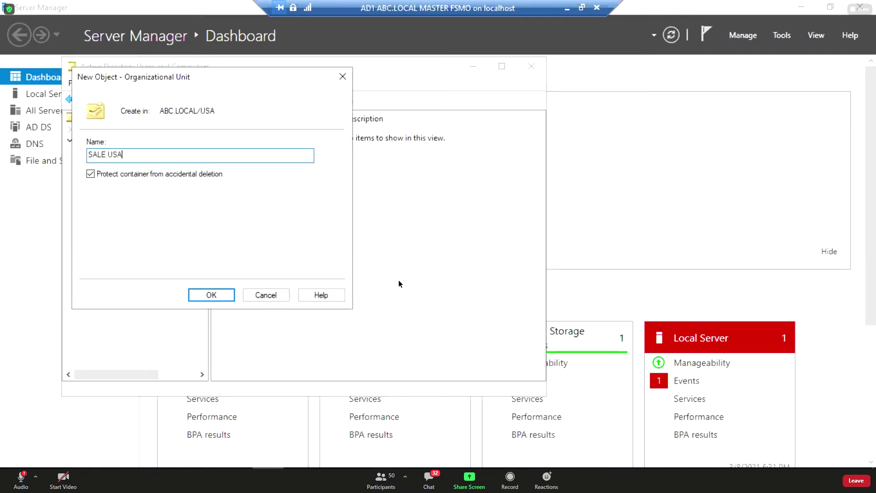
{"action": "key", "text": "Return"}
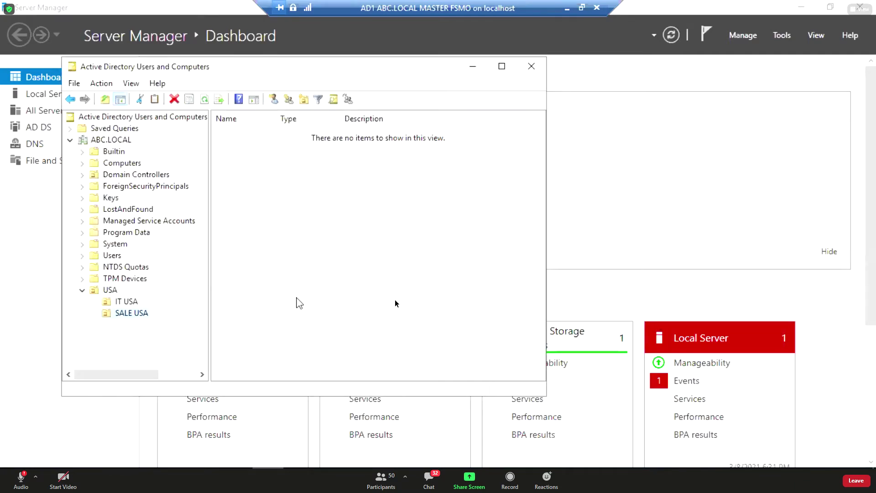
{"action": "right_click", "coordinate": [120, 311]}
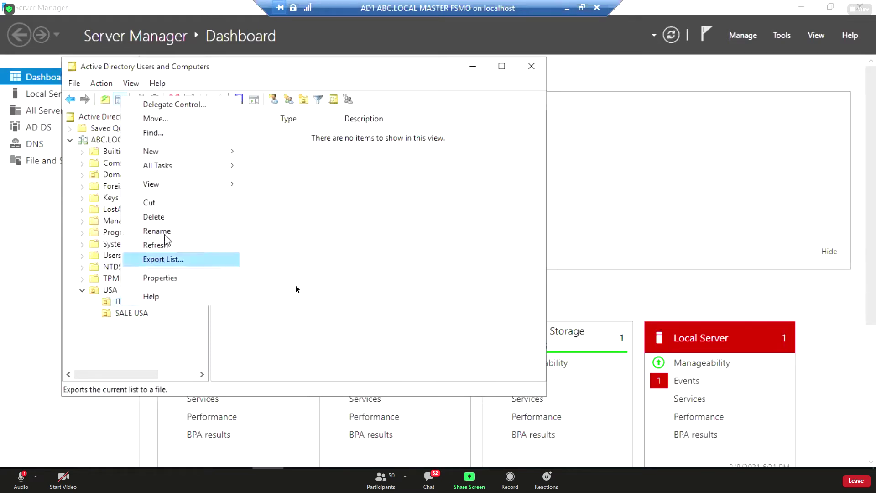
Create user auy in IT USA, entering its name, logon name auy and a confirmed password.
{"action": "mouse_move", "coordinate": [192, 153]}
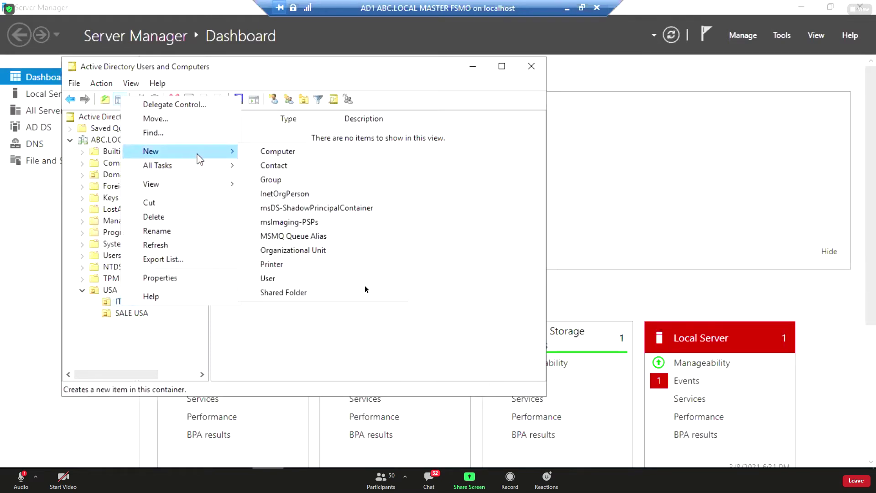
{"action": "left_click", "coordinate": [297, 279]}
{"action": "type", "text": "auy"}
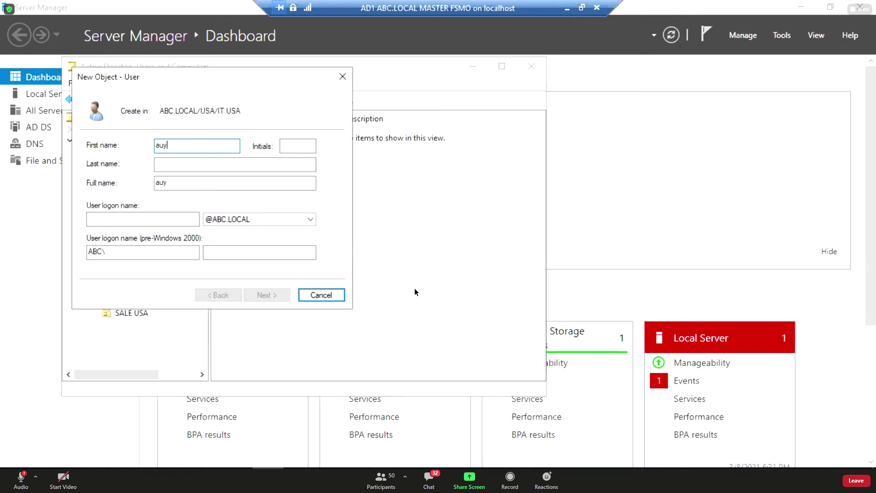
{"action": "left_click", "coordinate": [131, 218]}
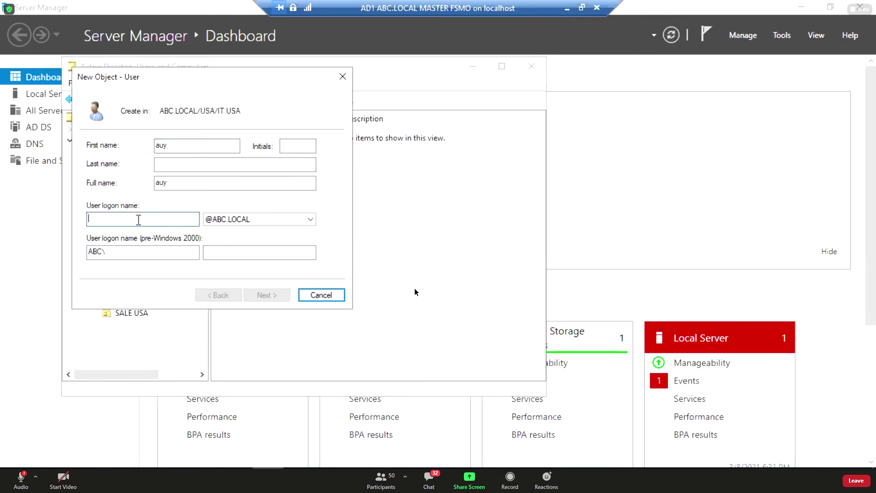
{"action": "type", "text": "auy"}
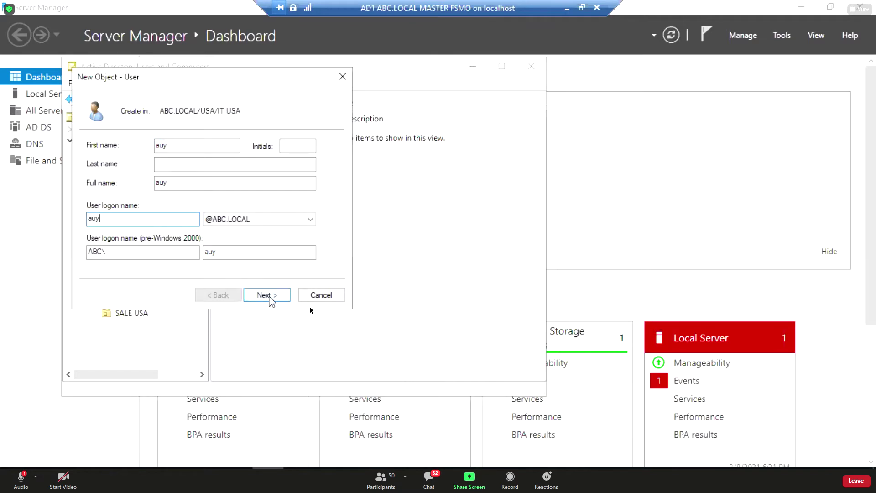
{"action": "left_click", "coordinate": [269, 295]}
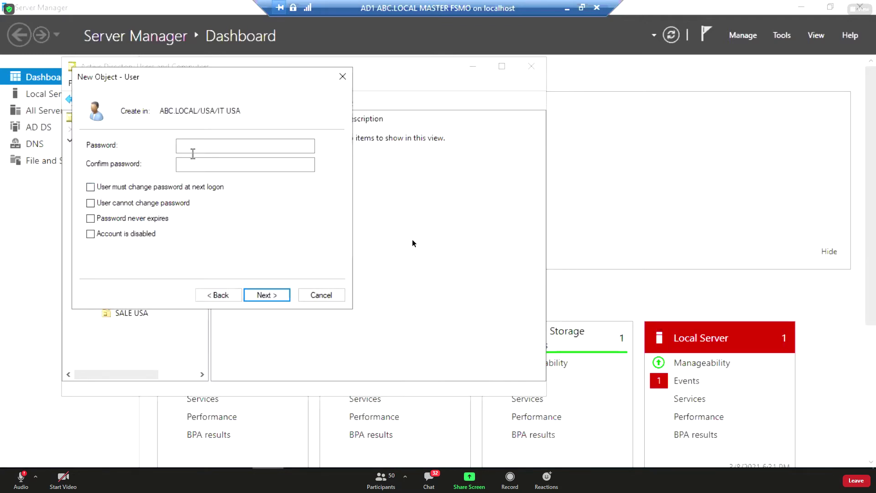
{"action": "left_click", "coordinate": [254, 145]}
{"action": "type", "text": "P"}
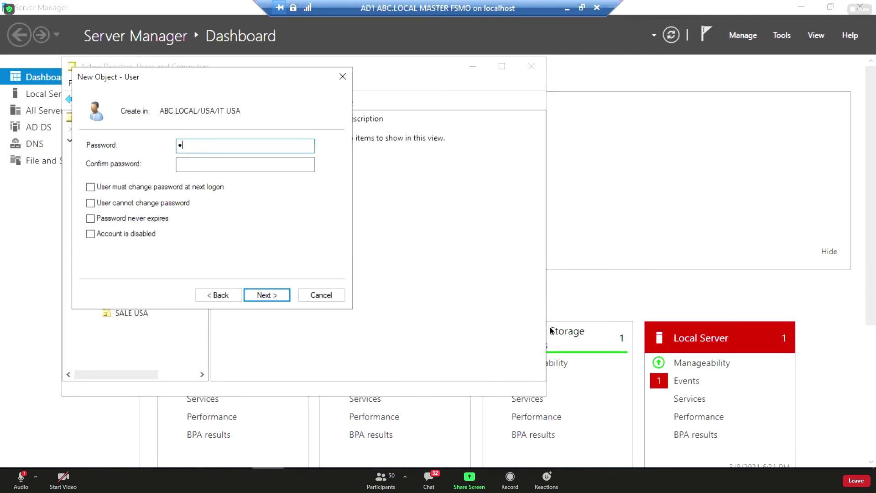
{"action": "key", "text": "Tab"}
{"action": "type", "text": "P@"}
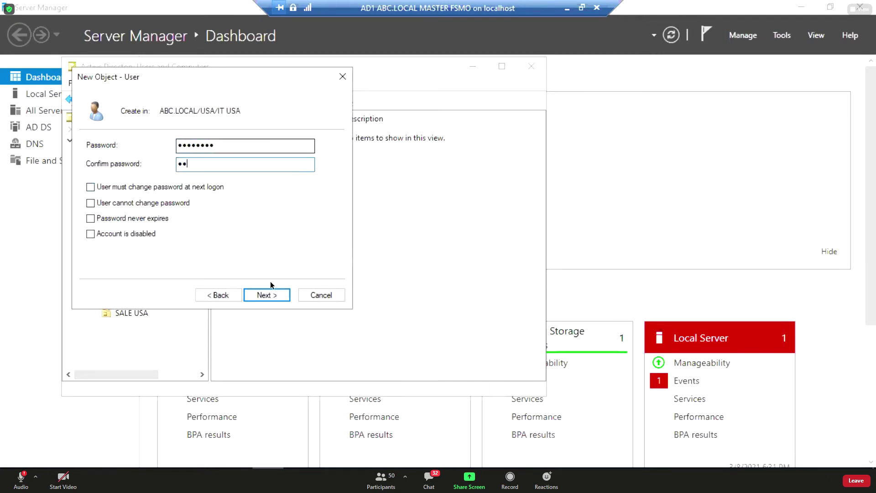
{"action": "type", "text": "ssw0rd"}
{"action": "key", "text": "Return"}
{"action": "left_click", "coordinate": [277, 299]}
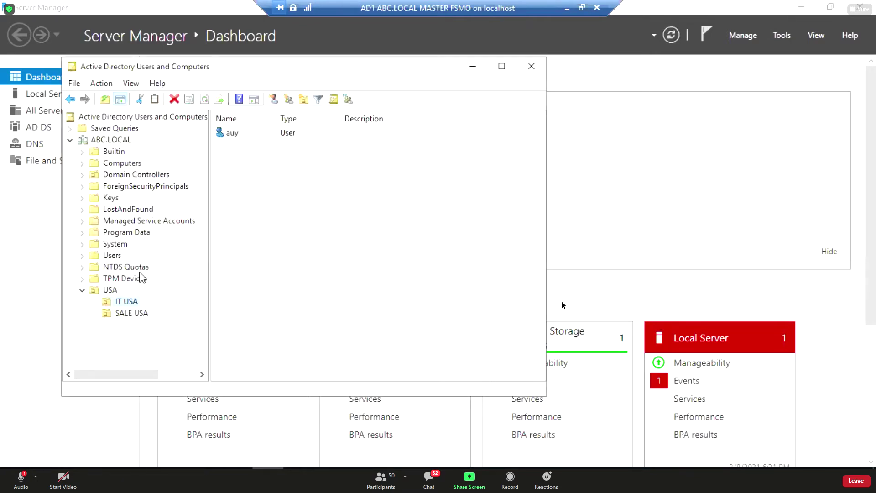
Add user usa1 to IT USA, clearing 'User must change password at next logon' and setting its password.
{"action": "right_click", "coordinate": [129, 303]}
{"action": "mouse_move", "coordinate": [215, 159]}
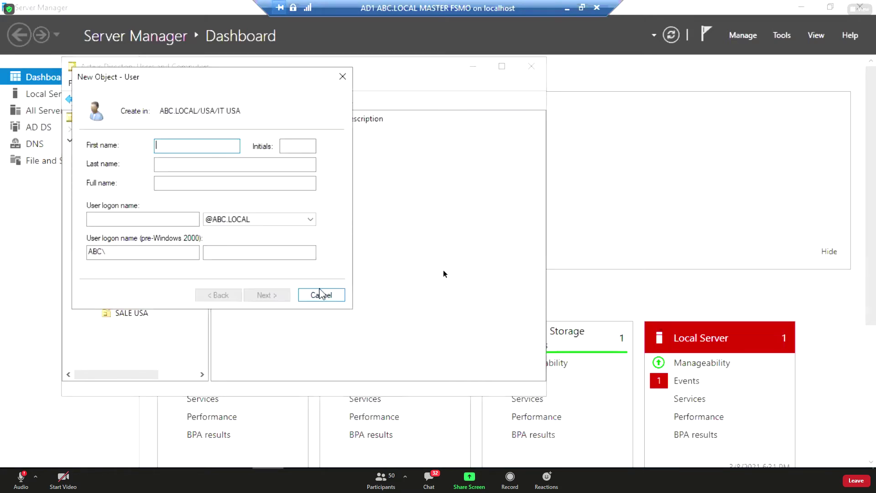
{"action": "type", "text": "usa1"}
{"action": "left_click", "coordinate": [143, 220]}
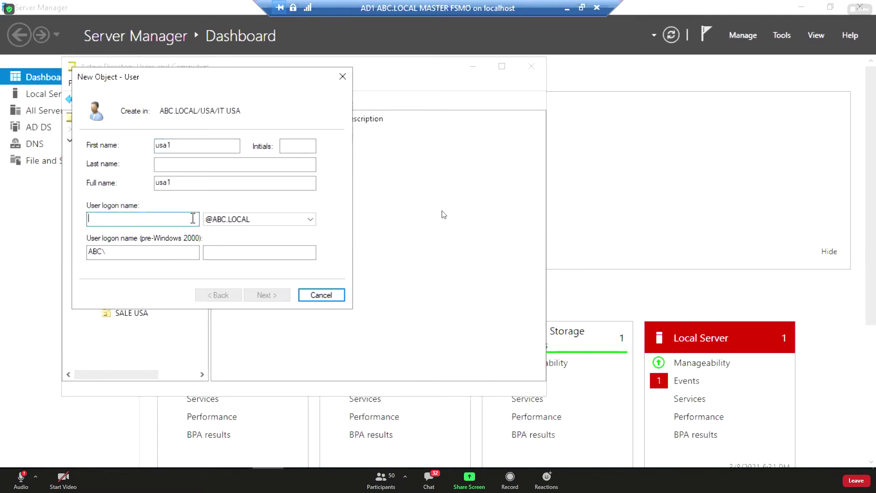
{"action": "type", "text": "usa"}
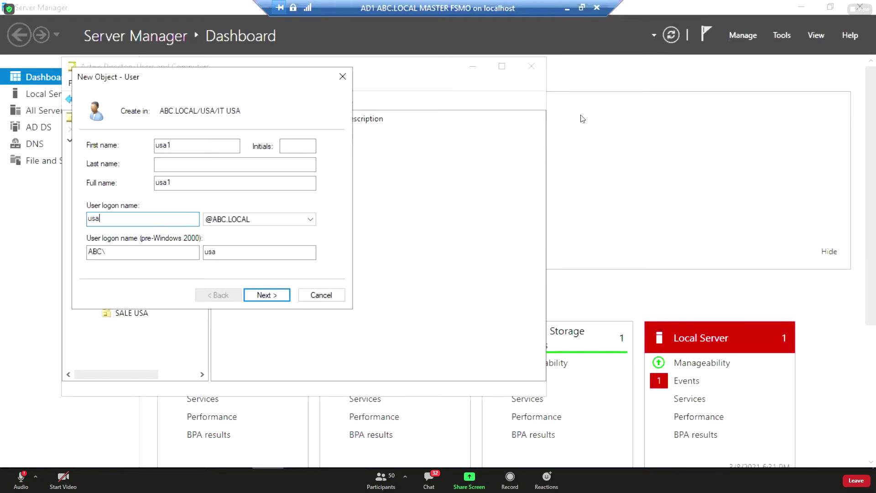
{"action": "type", "text": "1"}
{"action": "left_click", "coordinate": [267, 295]}
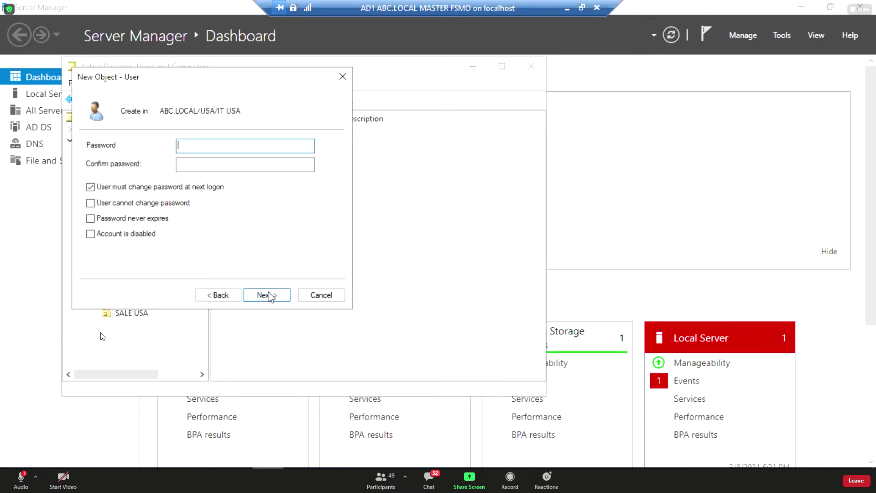
{"action": "left_click", "coordinate": [132, 187]}
{"action": "left_click", "coordinate": [198, 146]}
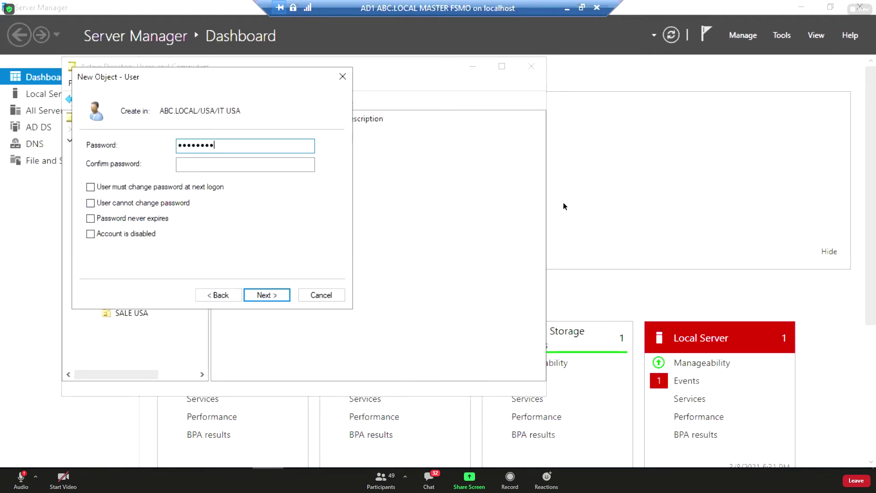
{"action": "key", "text": "Tab"}
{"action": "type", "text": "P@ssw0"}
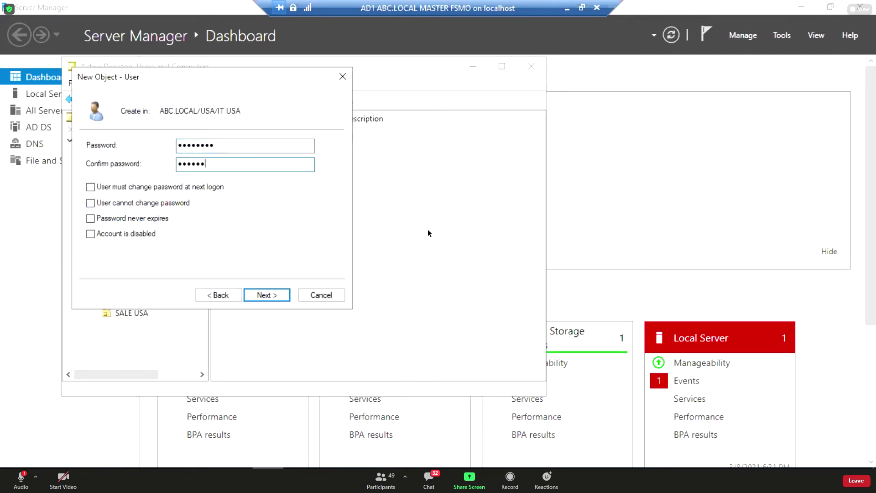
{"action": "type", "text": "rd"}
{"action": "key", "text": "Return"}
{"action": "key", "text": "Return"}
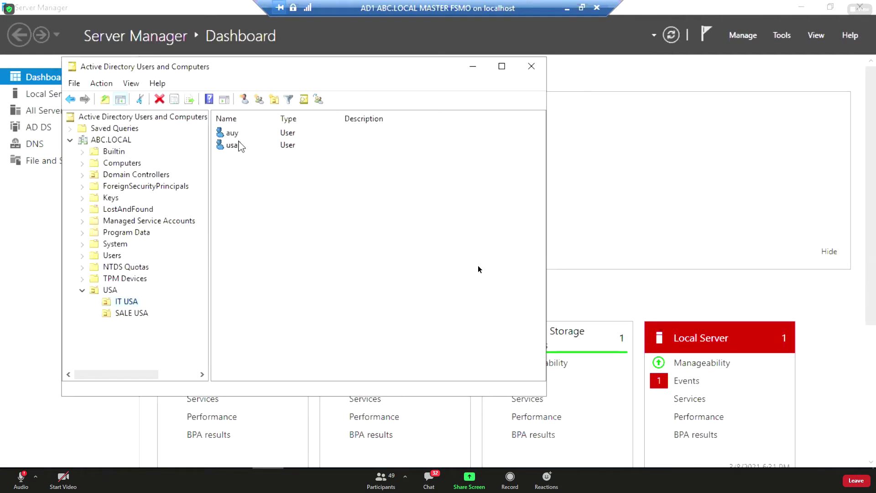
Start a new user in SALE USA and enter usa3 as its name and logon name.
{"action": "right_click", "coordinate": [127, 314]}
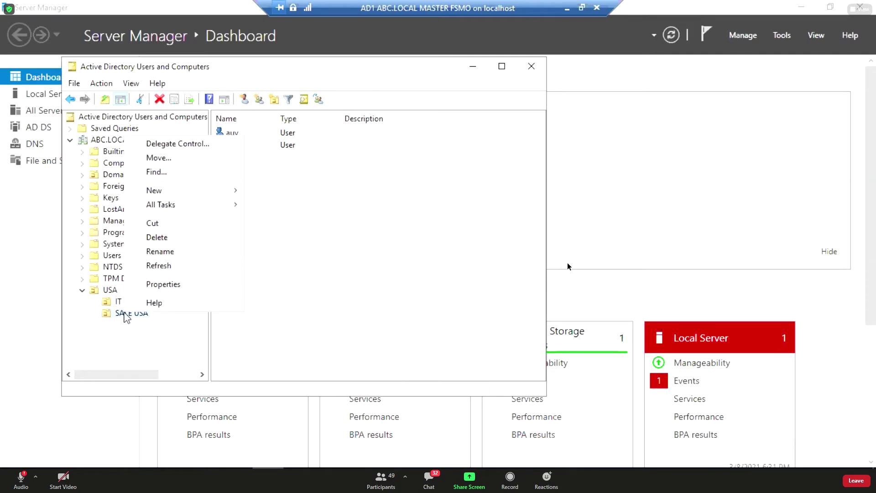
{"action": "mouse_move", "coordinate": [234, 196]}
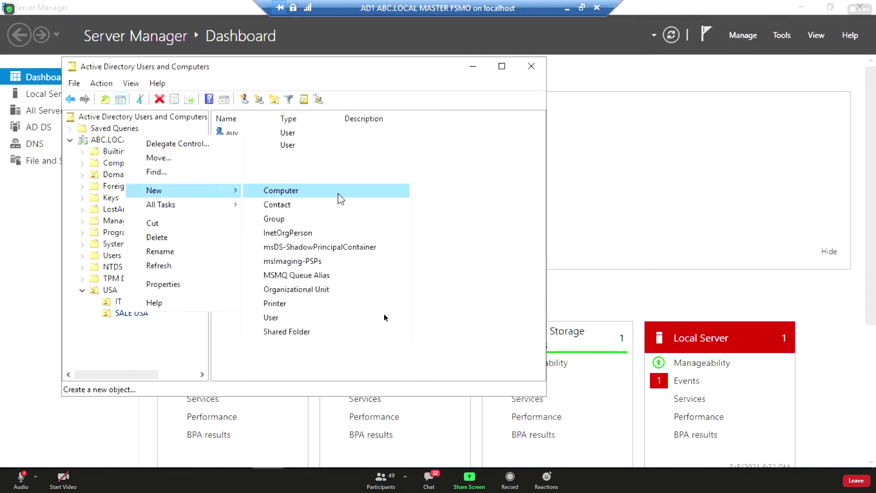
{"action": "left_click", "coordinate": [382, 317]}
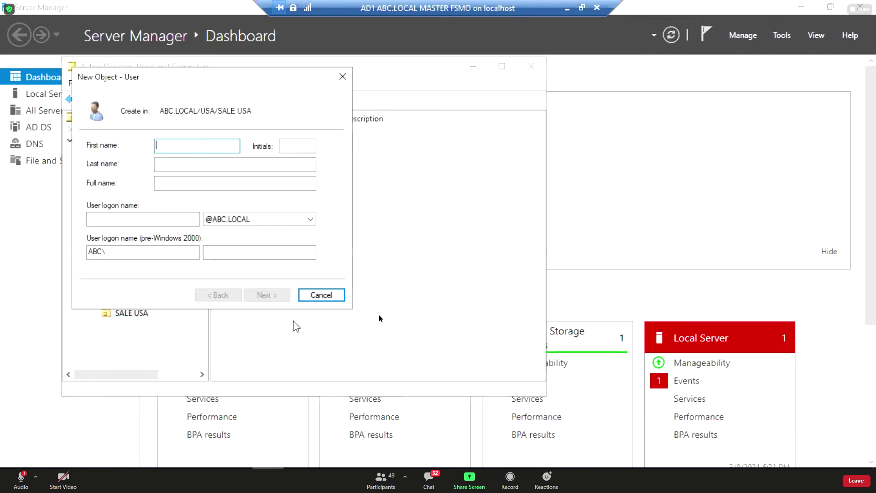
{"action": "left_click", "coordinate": [319, 295]}
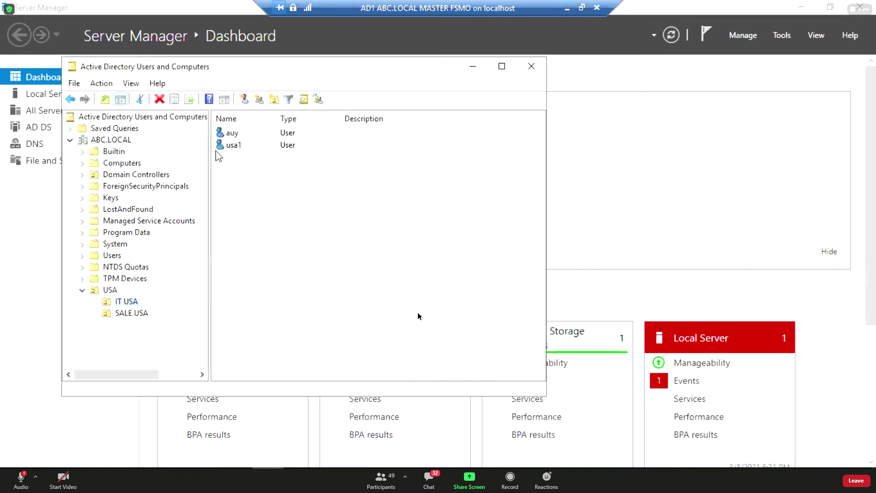
{"action": "right_click", "coordinate": [131, 314]}
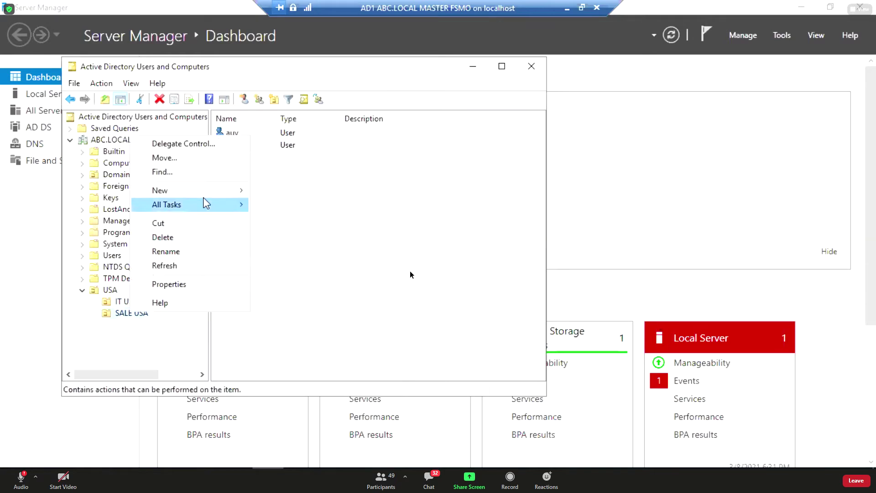
{"action": "mouse_move", "coordinate": [191, 190]}
{"action": "left_click", "coordinate": [294, 317]}
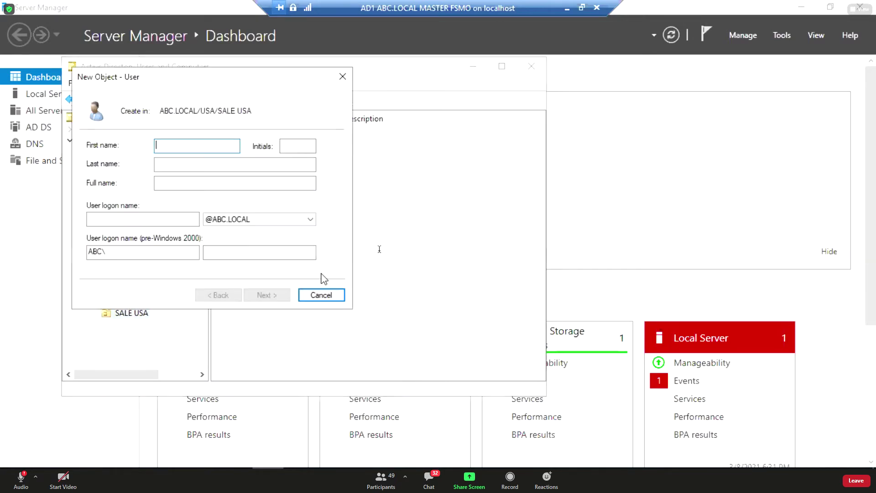
{"action": "type", "text": "usa3"}
{"action": "left_click", "coordinate": [180, 216]}
{"action": "type", "text": "u"}
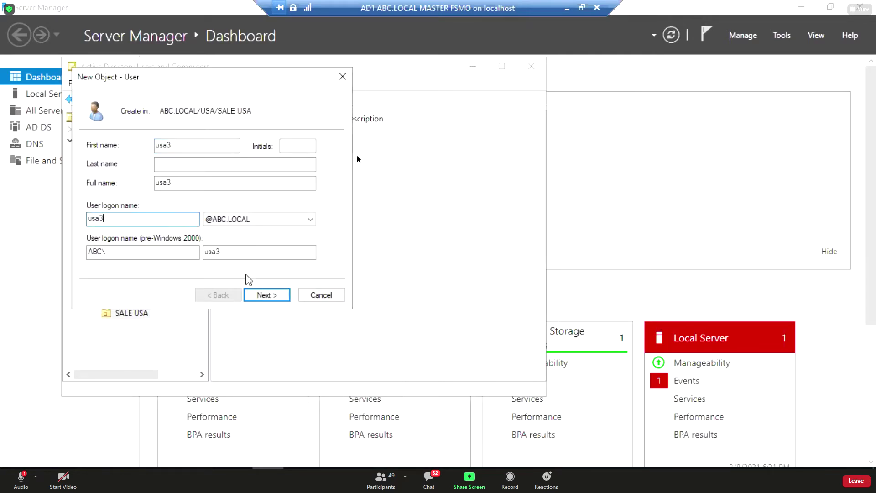
{"action": "left_click", "coordinate": [266, 295]}
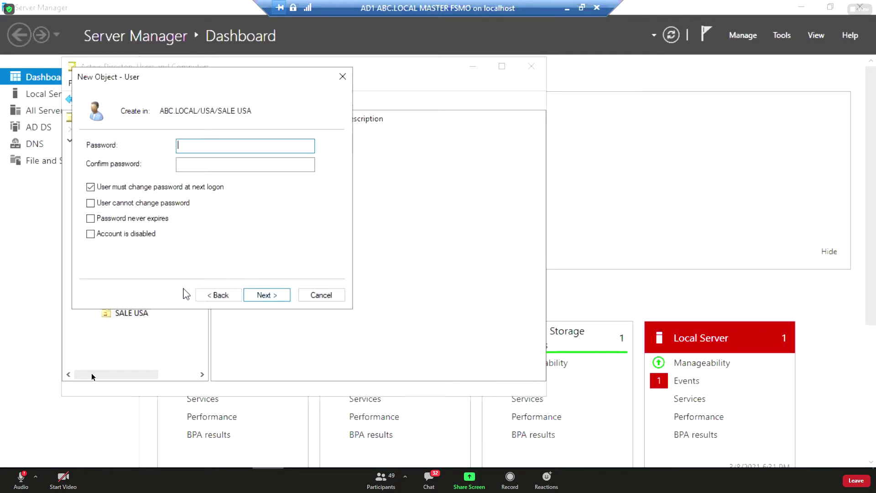
Clear 'User must change password at next logon', set usa3's password, and finish the wizard.
{"action": "left_click", "coordinate": [91, 187]}
{"action": "left_click", "coordinate": [221, 146]}
{"action": "type", "text": "123456"}
{"action": "key", "text": "Tab"}
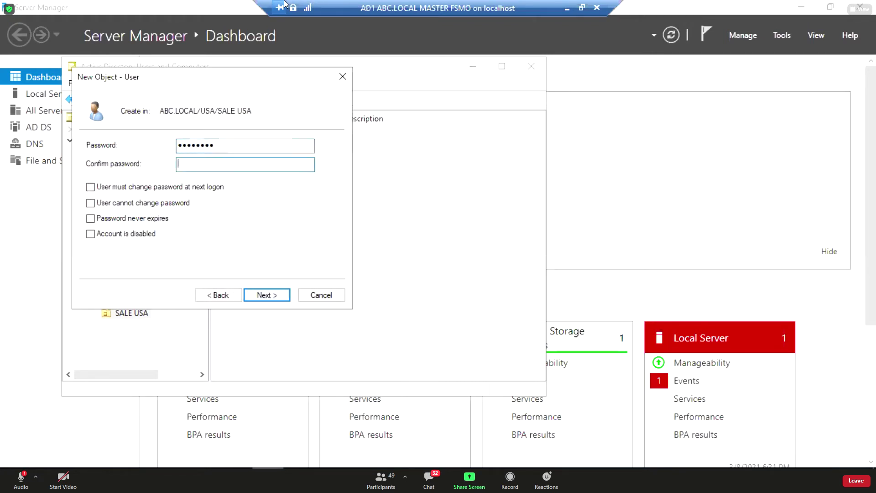
{"action": "type", "text": "12345678"}
{"action": "key", "text": "Return"}
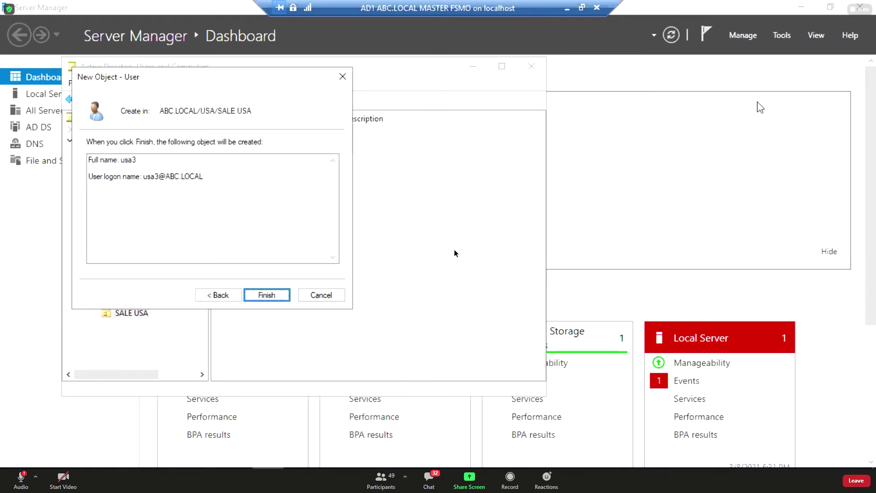
{"action": "left_click", "coordinate": [274, 298]}
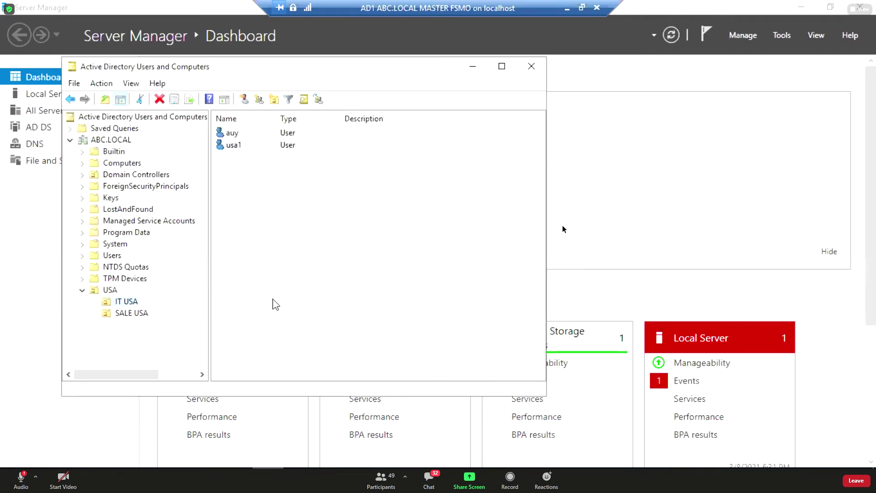
Start a new user in SALE USA with name and logon name usa4.
{"action": "left_click", "coordinate": [142, 315]}
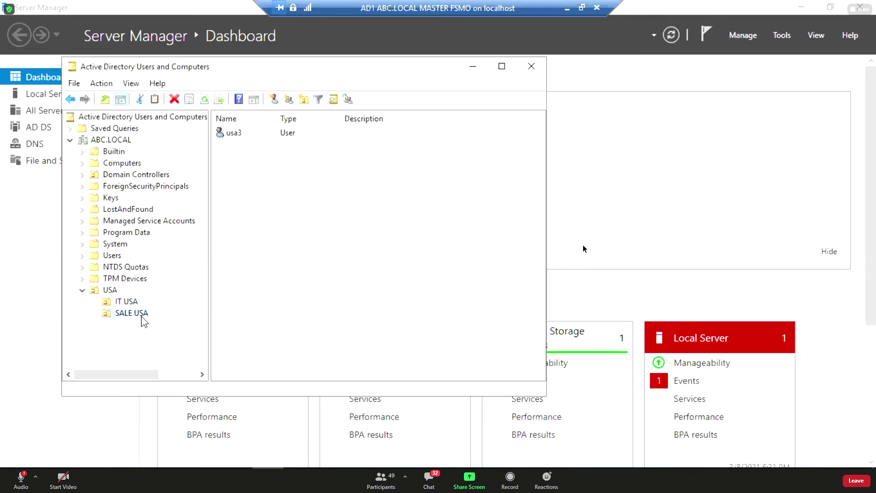
{"action": "right_click", "coordinate": [142, 315]}
{"action": "mouse_move", "coordinate": [215, 162]}
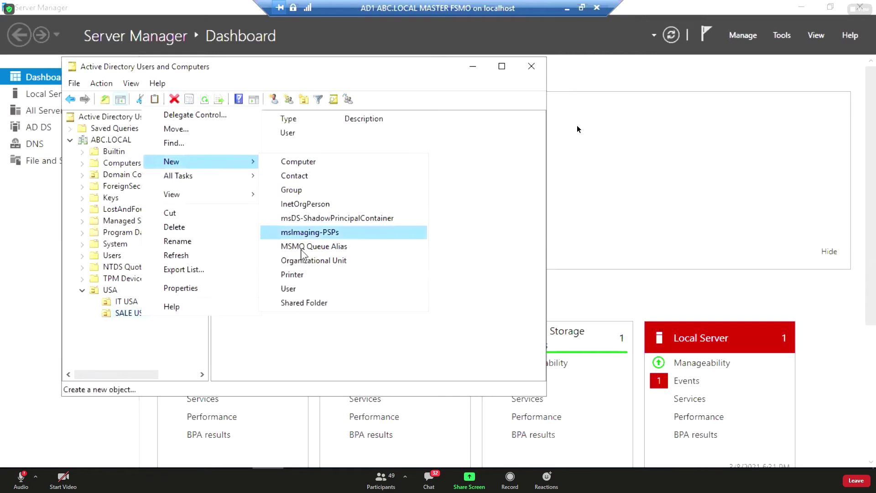
{"action": "left_click", "coordinate": [278, 288]}
{"action": "type", "text": "u"}
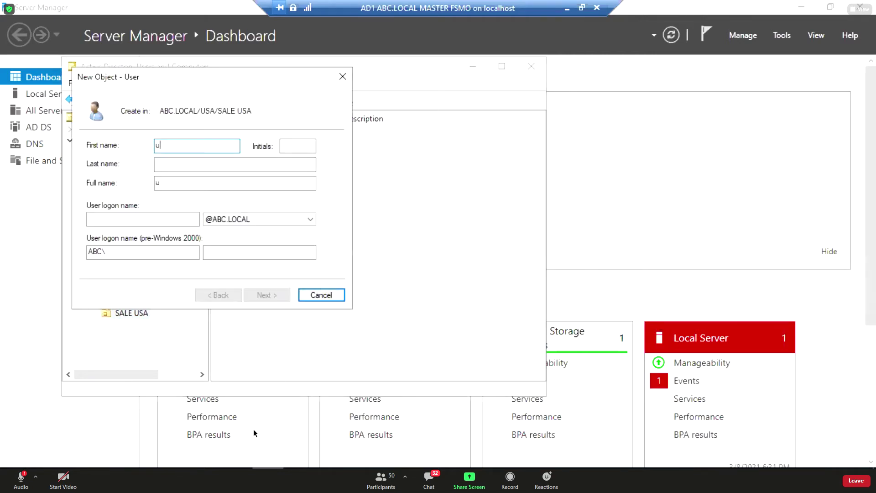
{"action": "type", "text": "sa4"}
{"action": "left_click", "coordinate": [174, 216]}
{"action": "type", "text": "usa"}
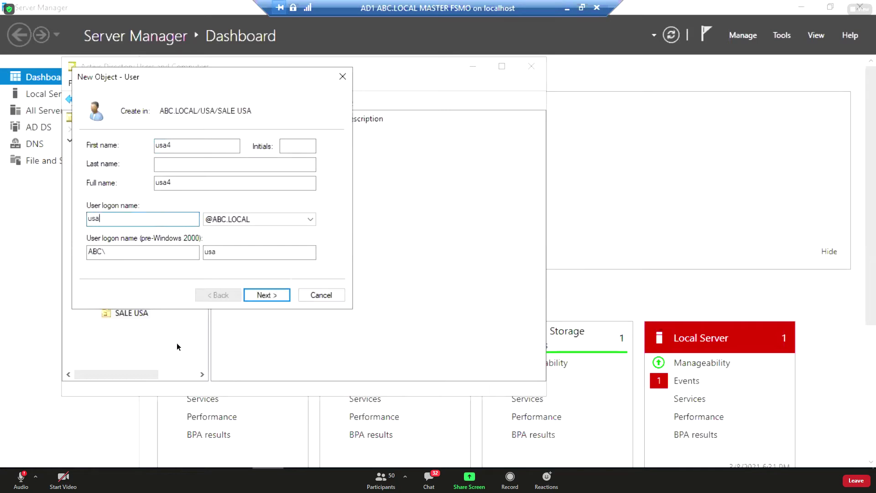
{"action": "type", "text": "4"}
{"action": "left_click", "coordinate": [257, 297]}
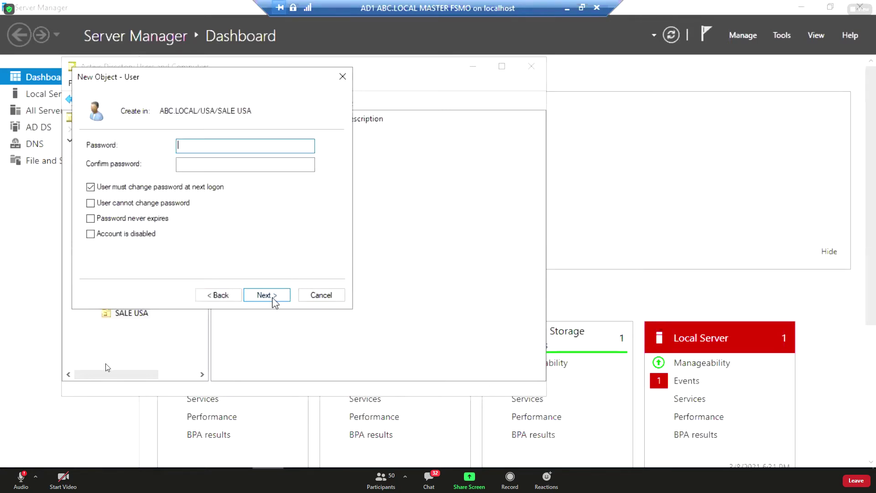
Clear 'User must change password at next logon', set usa4's password, and finish creating it.
{"action": "left_click", "coordinate": [133, 188]}
{"action": "left_click", "coordinate": [185, 146]}
{"action": "type", "text": "P@ssw0rd"}
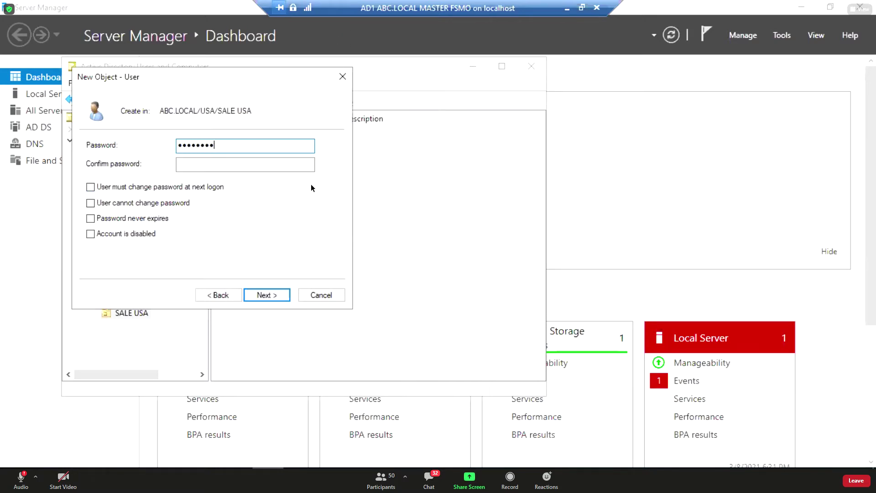
{"action": "key", "text": "Tab"}
{"action": "type", "text": "P"}
{"action": "key", "text": "Return"}
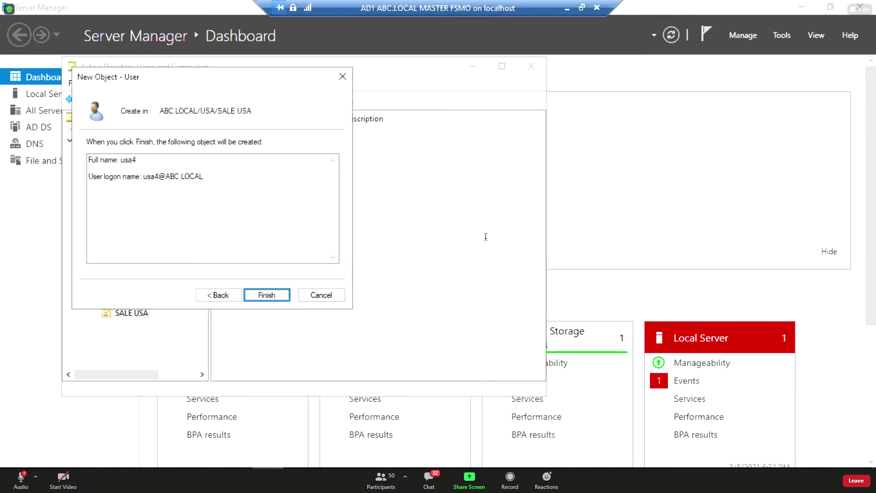
{"action": "key", "text": "Return"}
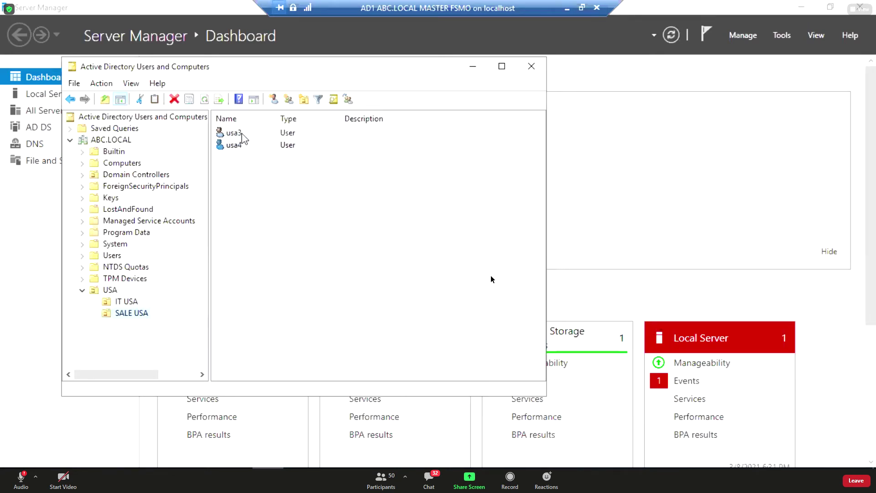
Select usa3 and usa4 alternately to highlight the two new accounts in SALE USA.
{"action": "left_click", "coordinate": [241, 133]}
{"action": "left_click", "coordinate": [237, 145]}
{"action": "left_click", "coordinate": [235, 133]}
{"action": "left_click", "coordinate": [237, 145]}
{"action": "left_click", "coordinate": [235, 133]}
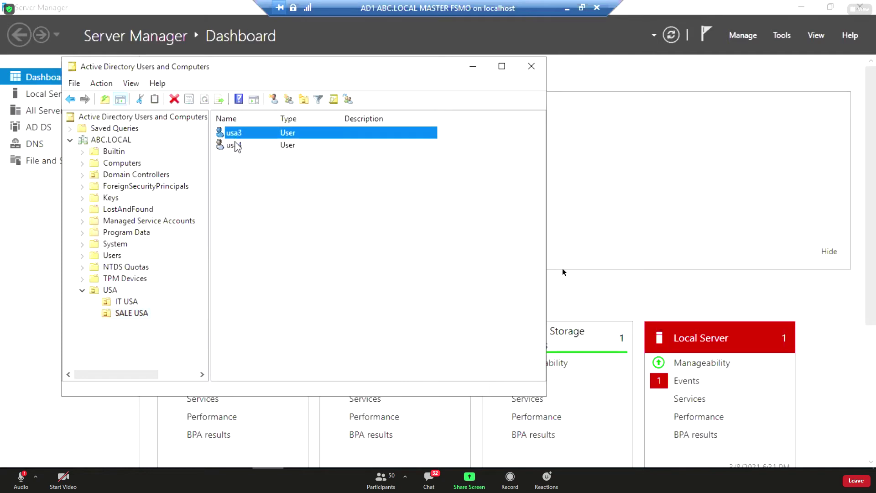
{"action": "left_click", "coordinate": [237, 145]}
{"action": "left_click", "coordinate": [235, 133]}
{"action": "left_click", "coordinate": [237, 145]}
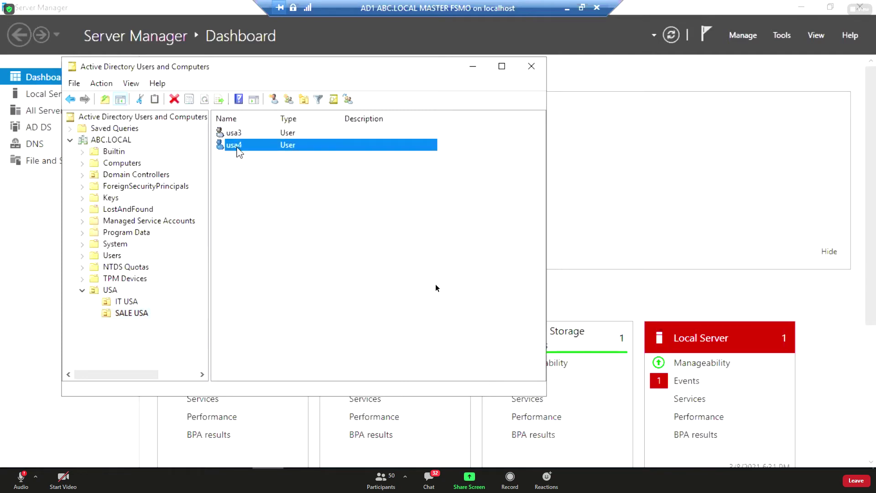
{"action": "left_click", "coordinate": [235, 133]}
{"action": "left_click", "coordinate": [237, 145]}
Collapse USA and create a japan organizational unit under ABC.LOCAL.
{"action": "right_click", "coordinate": [104, 139]}
{"action": "left_click", "coordinate": [82, 290]}
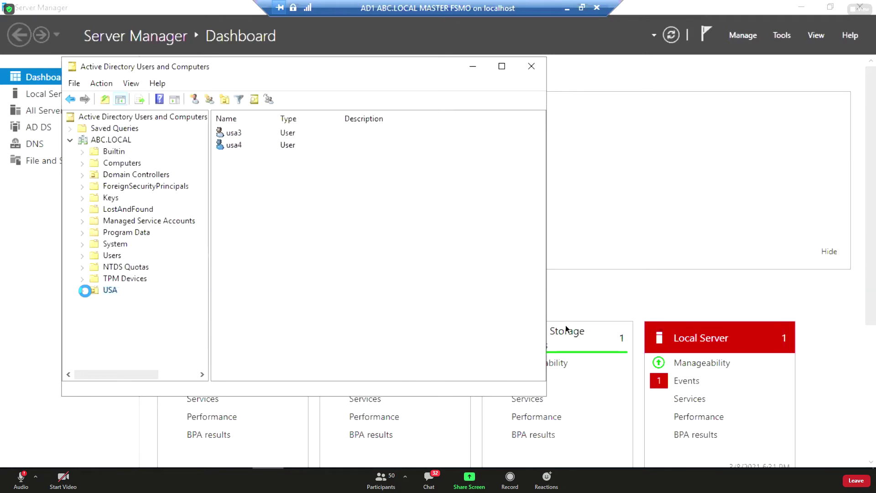
{"action": "right_click", "coordinate": [115, 140]}
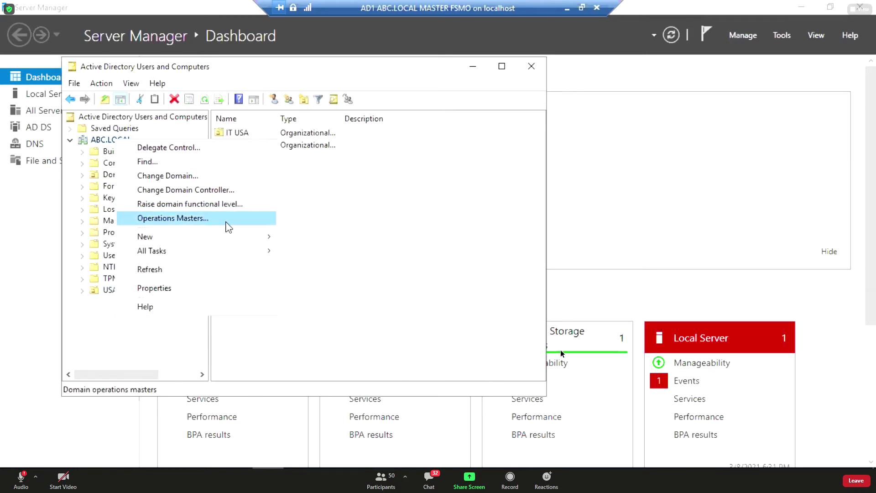
{"action": "mouse_move", "coordinate": [245, 237]}
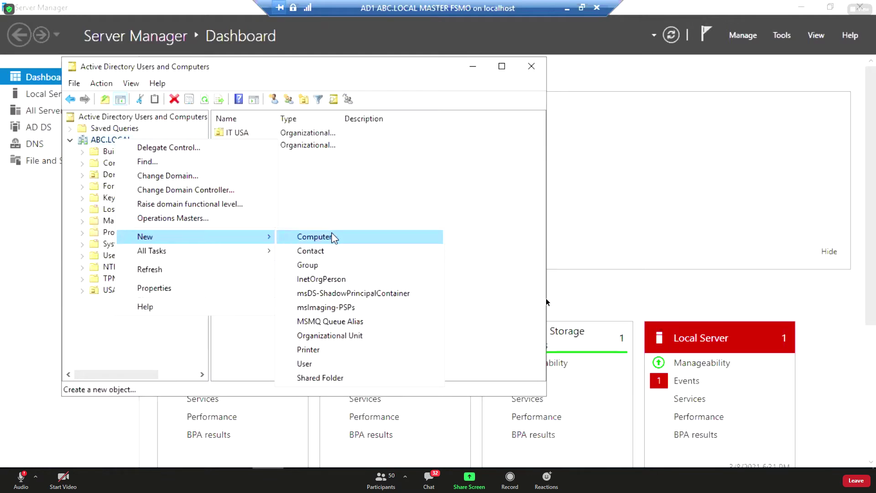
{"action": "left_click", "coordinate": [330, 335]}
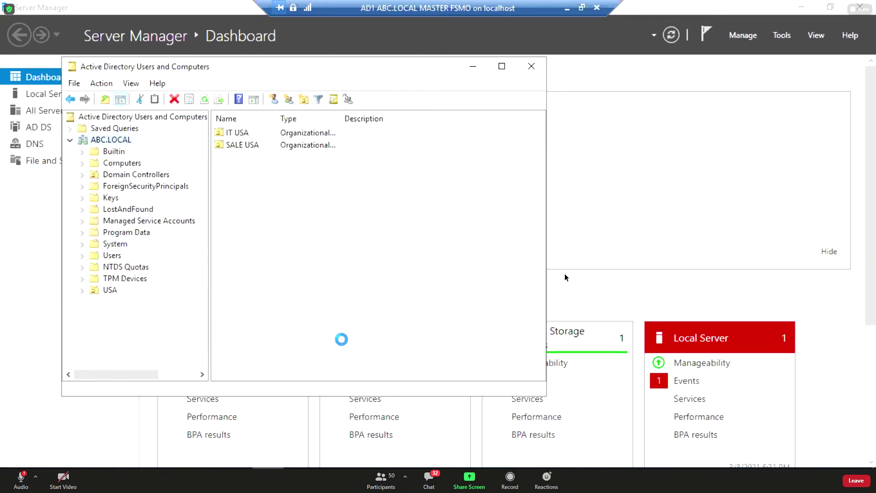
{"action": "type", "text": "japan"}
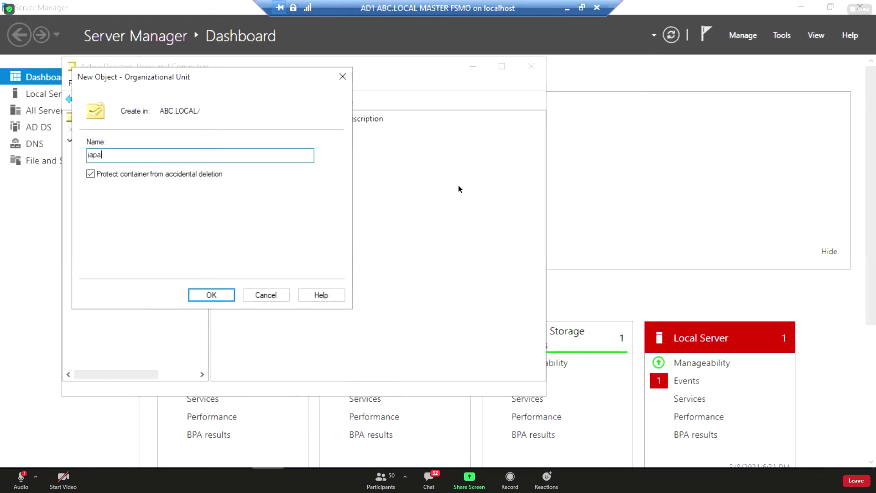
{"action": "left_click", "coordinate": [231, 296]}
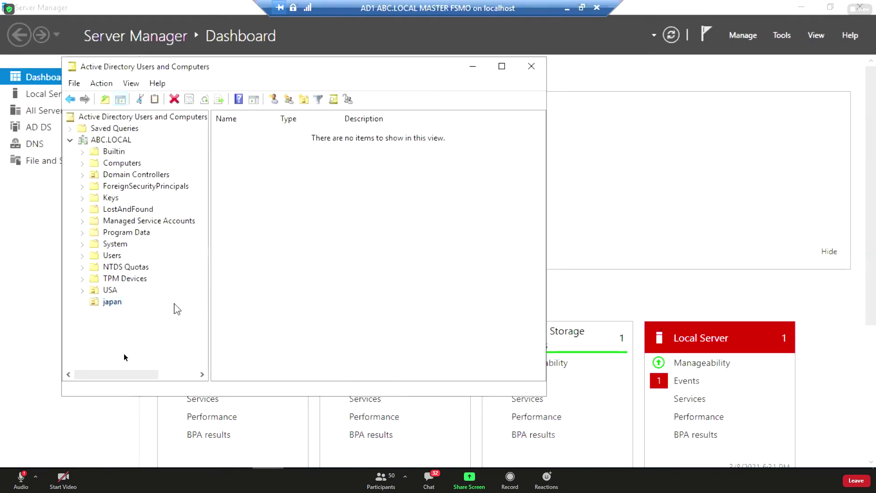
Create an IT JAPAN organizational unit inside japan.
{"action": "right_click", "coordinate": [112, 302]}
{"action": "mouse_move", "coordinate": [205, 146]}
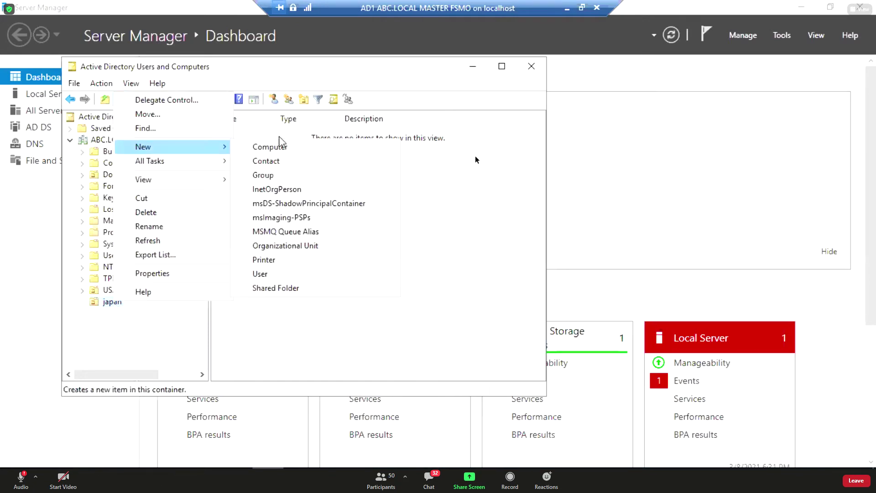
{"action": "left_click", "coordinate": [287, 244]}
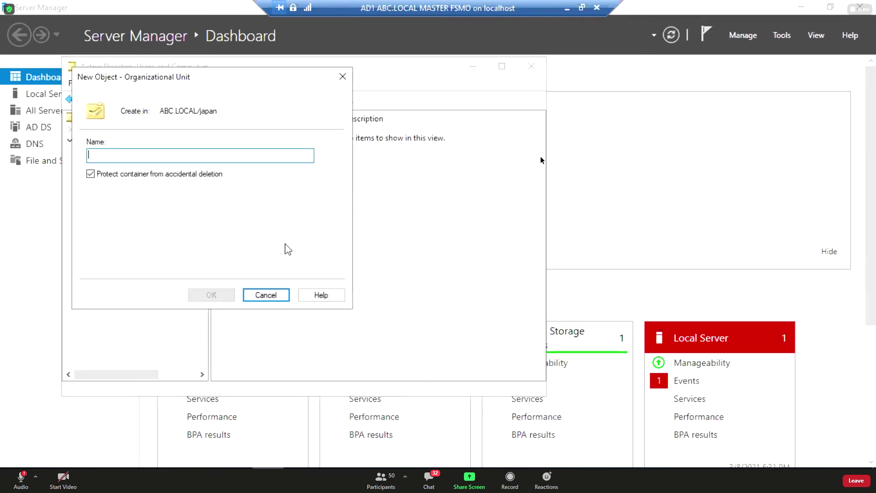
{"action": "type", "text": "it"}
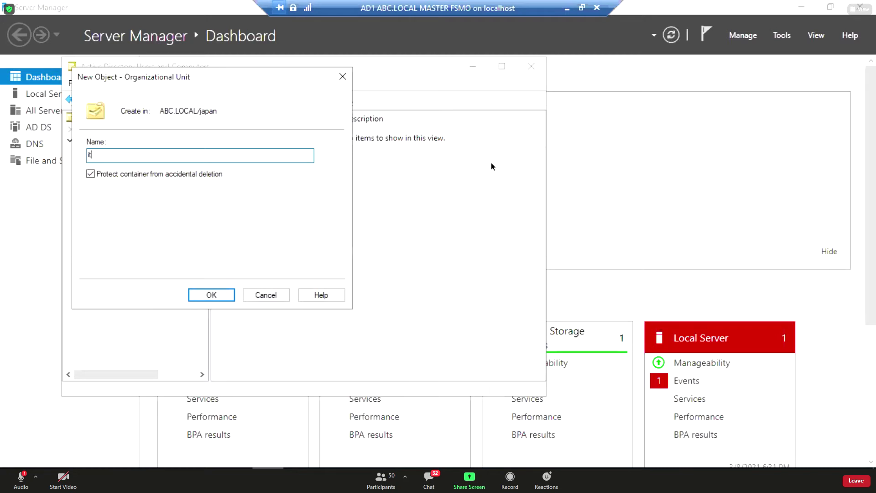
{"action": "type", "text": " aj"}
{"action": "key", "text": "BackSpace"}
{"action": "key", "text": "BackSpace"}
{"action": "key", "text": "BackSpace"}
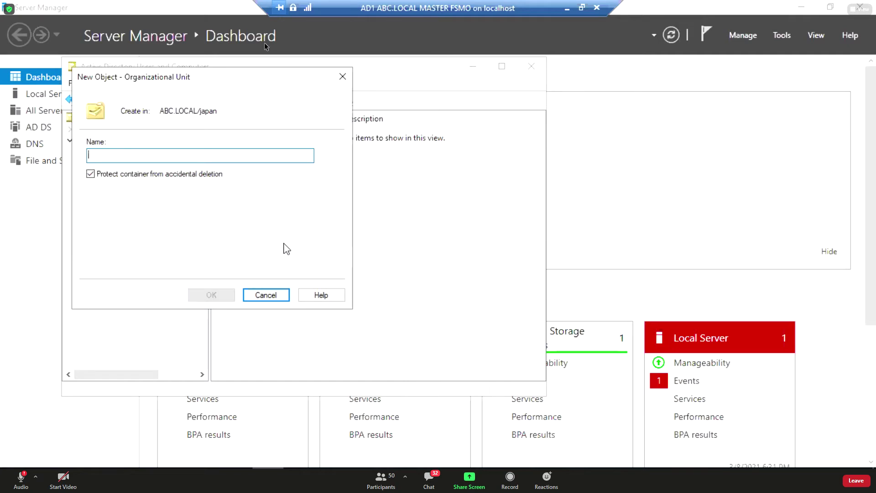
{"action": "type", "text": "IT J"}
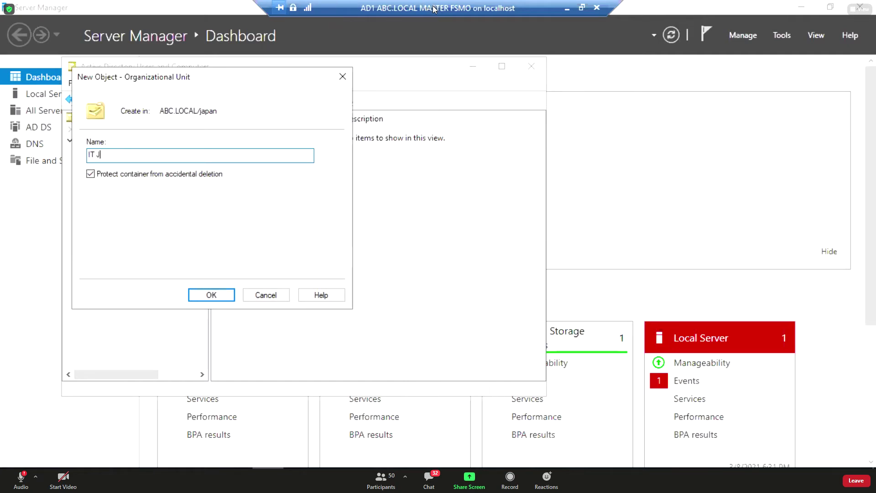
{"action": "type", "text": "APAN"}
{"action": "left_click", "coordinate": [212, 295]}
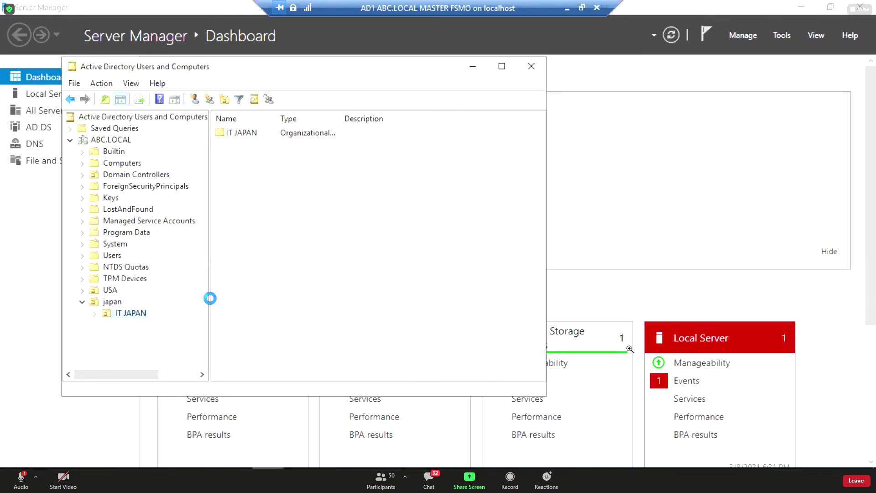
{"action": "left_click", "coordinate": [134, 313]}
Create a SALE JAPAN organizational unit inside japan.
{"action": "right_click", "coordinate": [114, 302]}
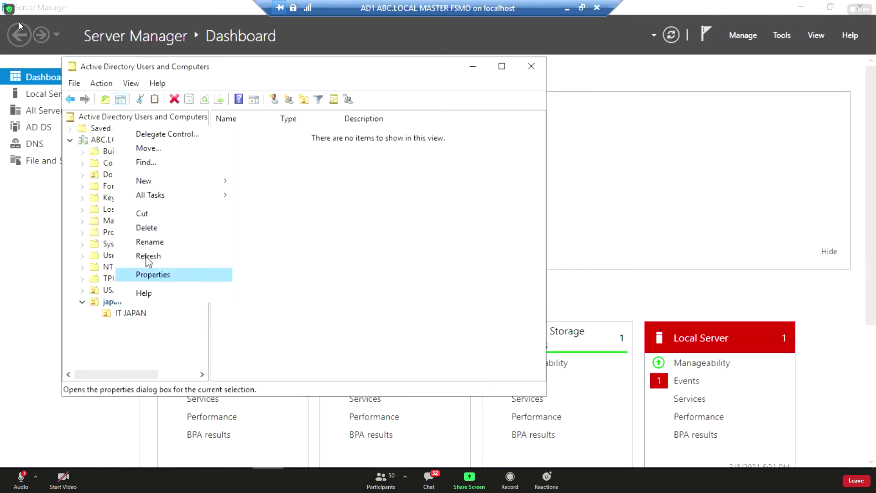
{"action": "mouse_move", "coordinate": [160, 183]}
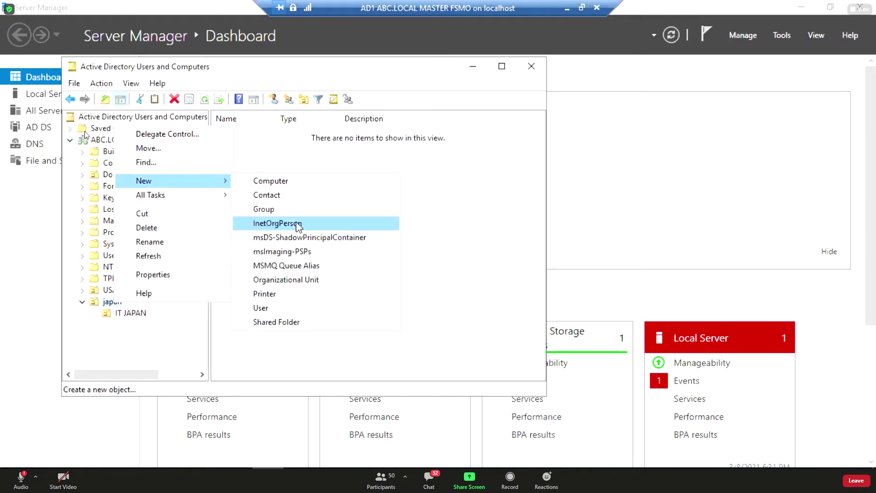
{"action": "left_click", "coordinate": [286, 279]}
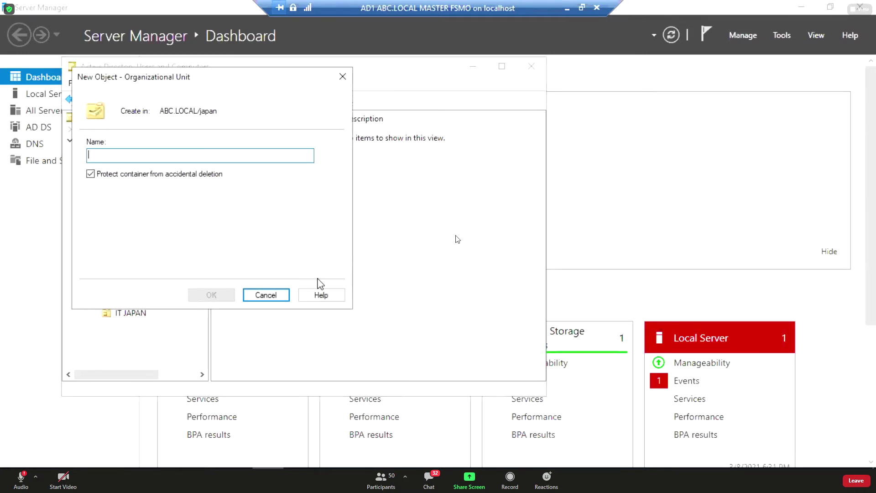
{"action": "type", "text": "sa"}
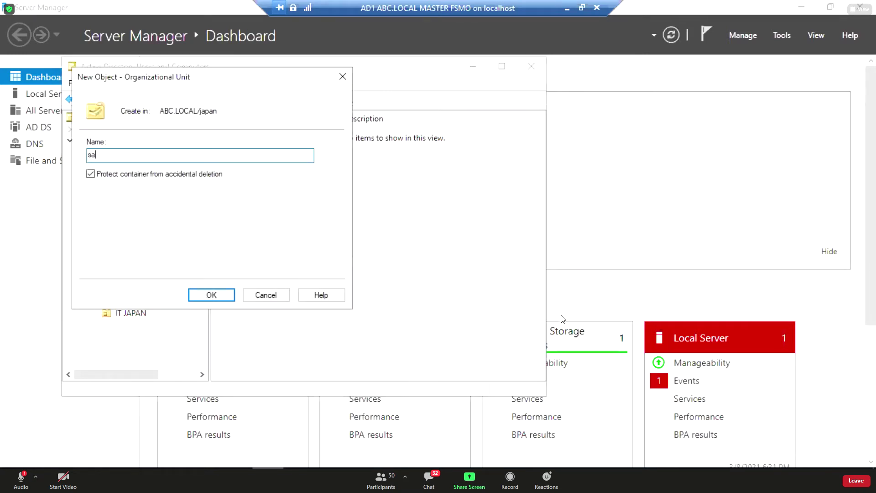
{"action": "type", "text": "le"}
{"action": "key", "text": "BackSpace"}
{"action": "key", "text": "BackSpace"}
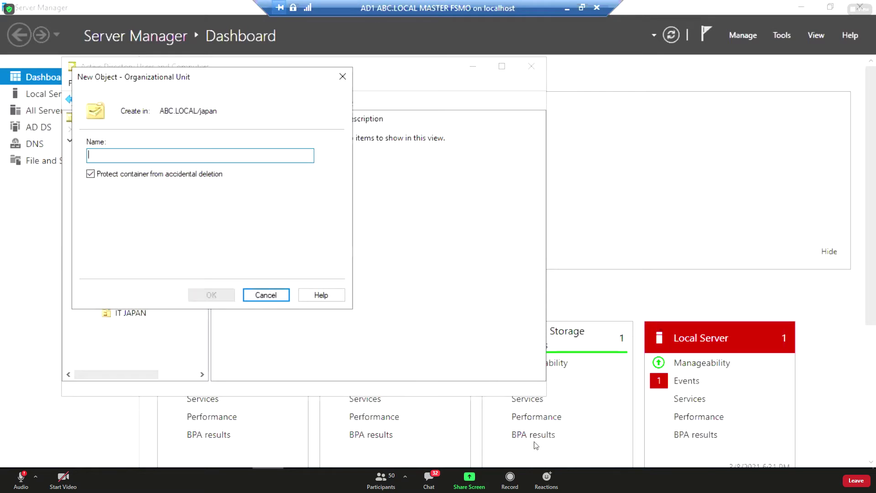
{"action": "type", "text": "SALE"}
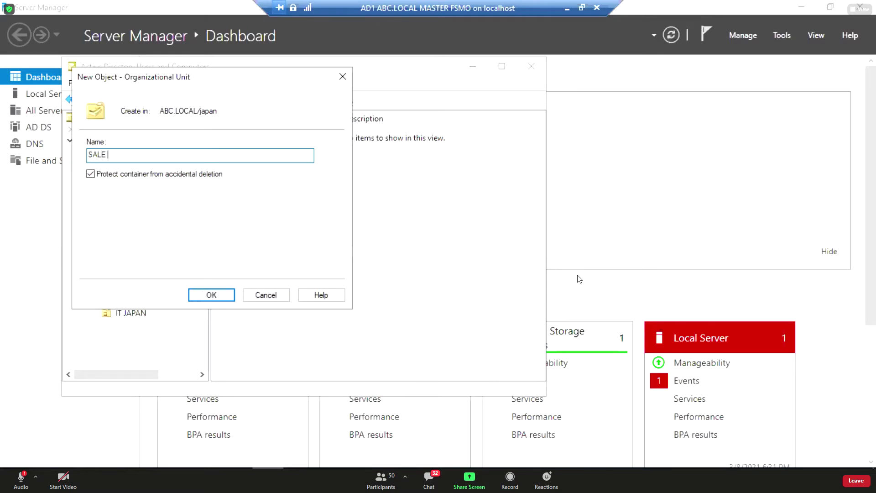
{"action": "type", "text": " JAPAN"}
{"action": "key", "text": "Return"}
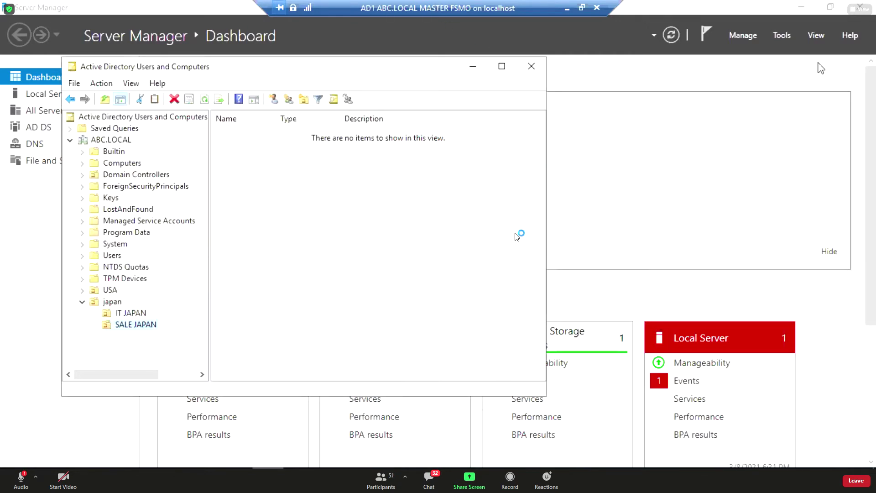
Start a new user in the IT JAPAN OU with first name and logon name japan1.
{"action": "left_click", "coordinate": [114, 303]}
{"action": "left_click", "coordinate": [127, 319]}
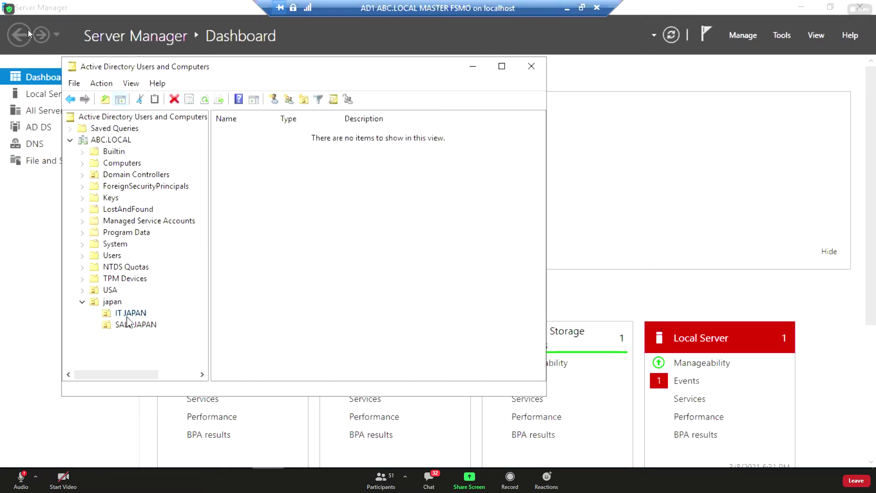
{"action": "right_click", "coordinate": [127, 319]}
{"action": "mouse_move", "coordinate": [225, 168]}
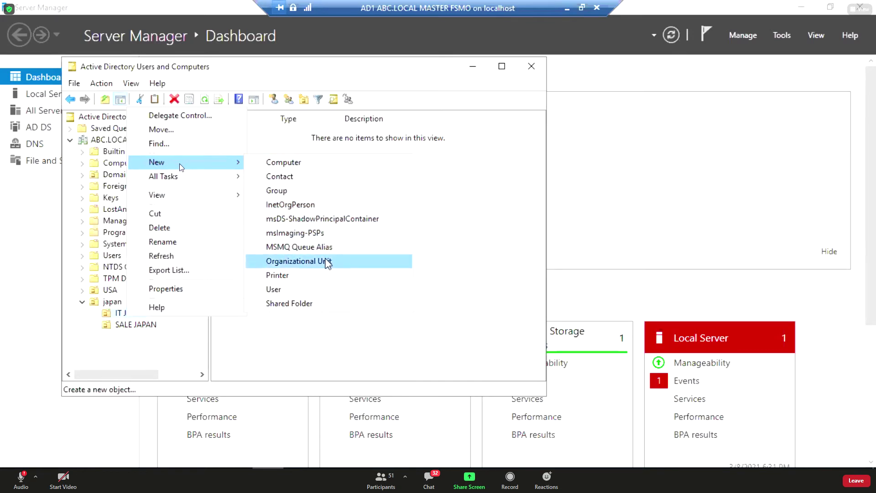
{"action": "left_click", "coordinate": [309, 290]}
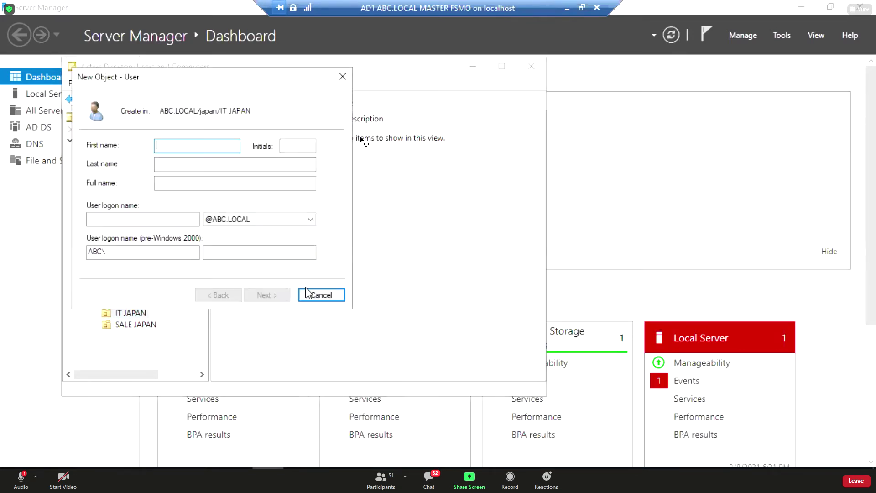
{"action": "type", "text": "japan1"}
{"action": "left_click", "coordinate": [124, 220]}
{"action": "double_click", "coordinate": [173, 191]}
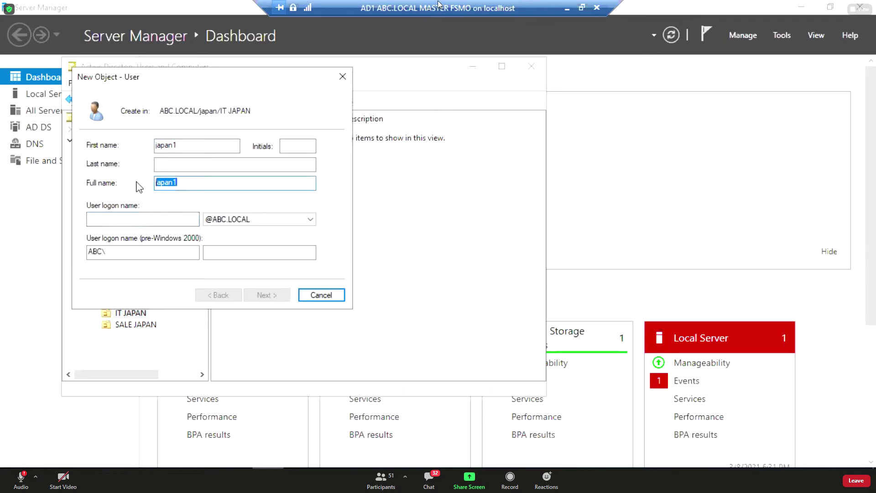
{"action": "left_click", "coordinate": [136, 219]}
{"action": "type", "text": "japan1"}
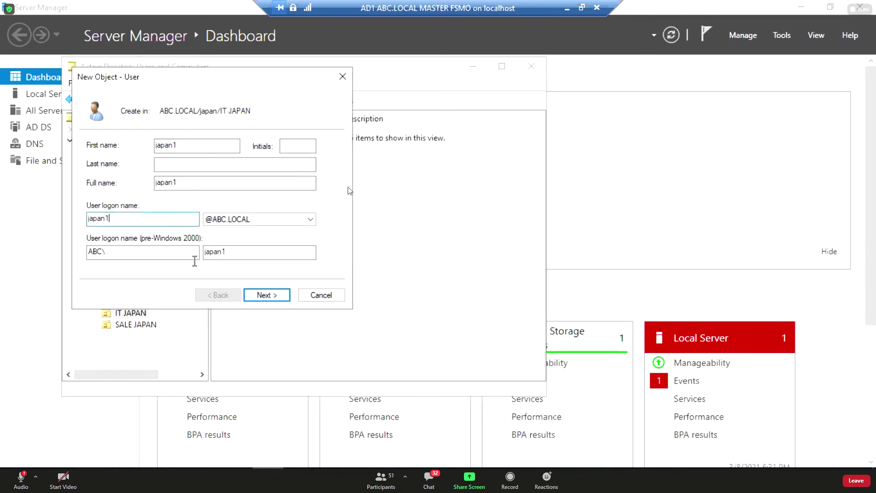
Turn off the must-change-password option, set and confirm the account password, and create japan1.
{"action": "left_click", "coordinate": [248, 295]}
{"action": "left_click", "coordinate": [164, 188]}
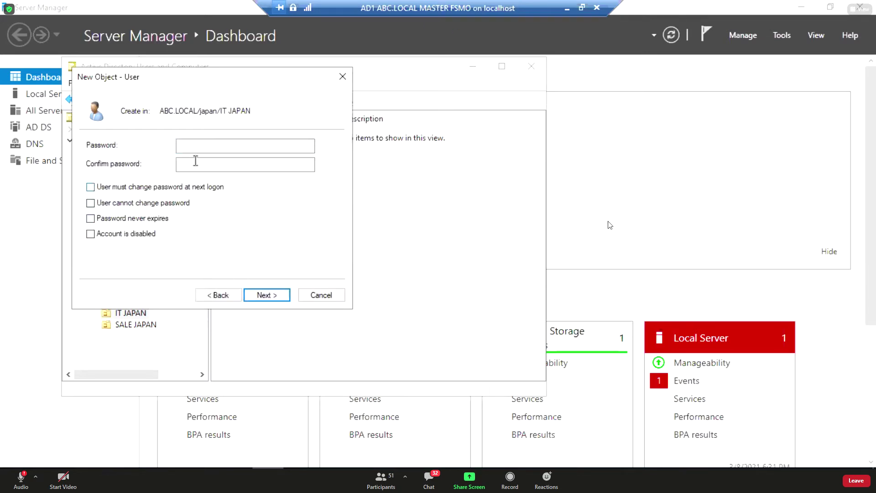
{"action": "left_click", "coordinate": [213, 147]}
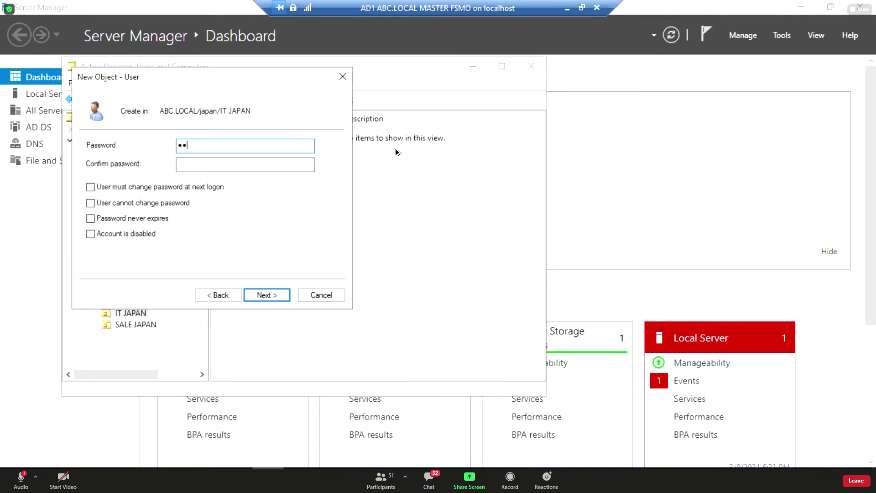
{"action": "key", "text": "Tab"}
{"action": "type", "text": "P@s"}
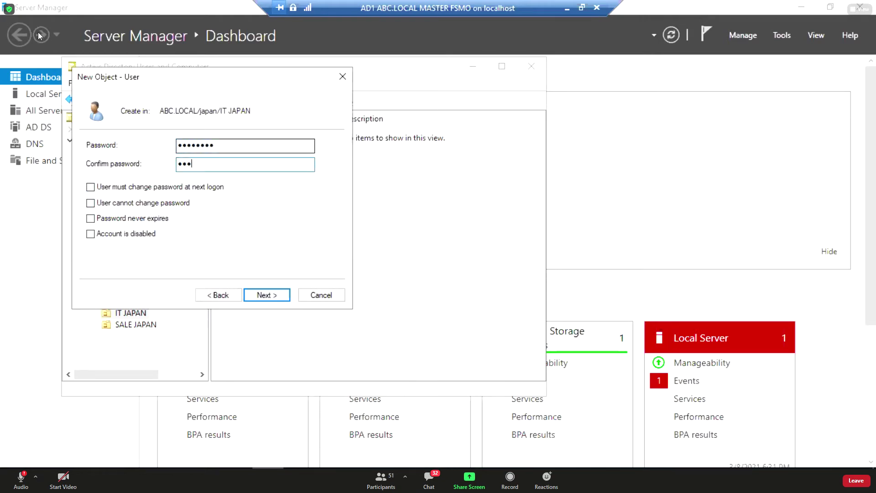
{"action": "key", "text": "Return"}
{"action": "key", "text": "Return"}
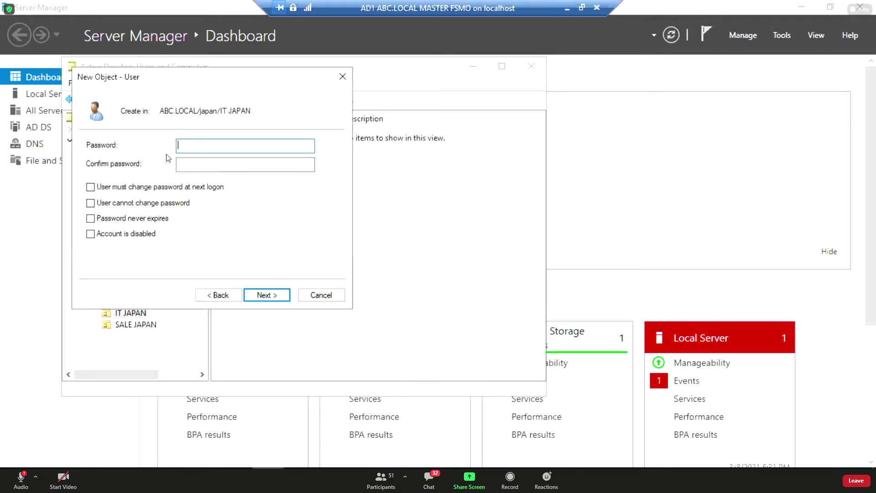
{"action": "type", "text": "P@ssw0rd"}
{"action": "key", "text": "Tab"}
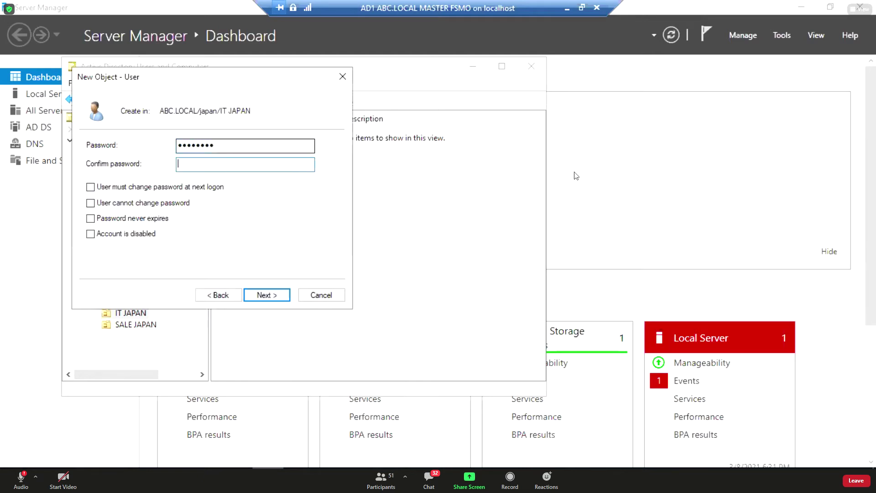
{"action": "type", "text": "P@ssw0rd"}
{"action": "key", "text": "Return"}
{"action": "key", "text": "Return"}
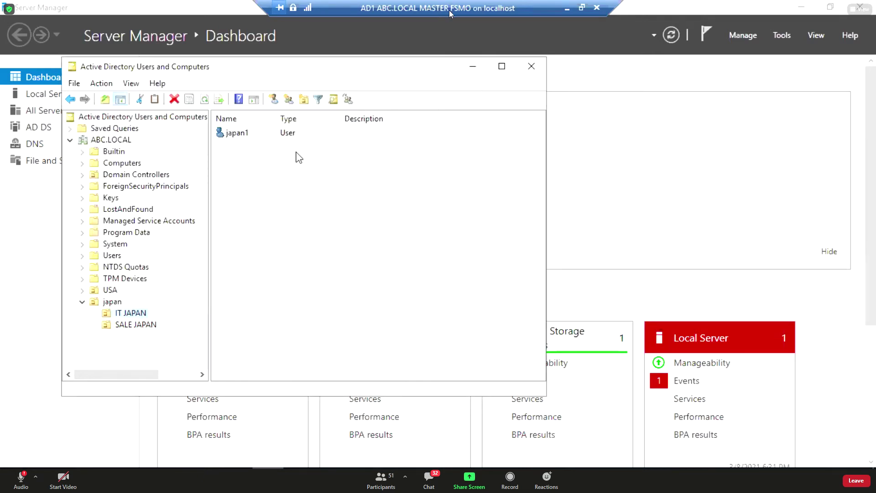
Start another IT JAPAN user with first name and logon name japan2.
{"action": "right_click", "coordinate": [123, 313]}
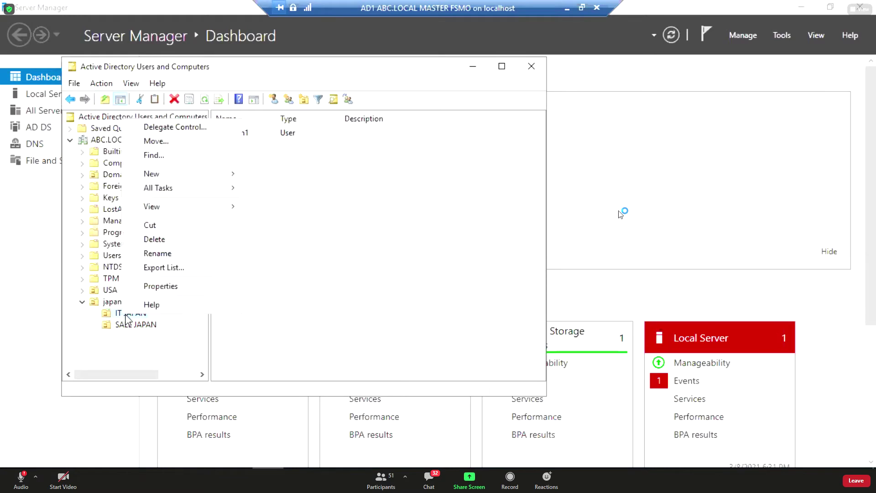
{"action": "mouse_move", "coordinate": [203, 180]}
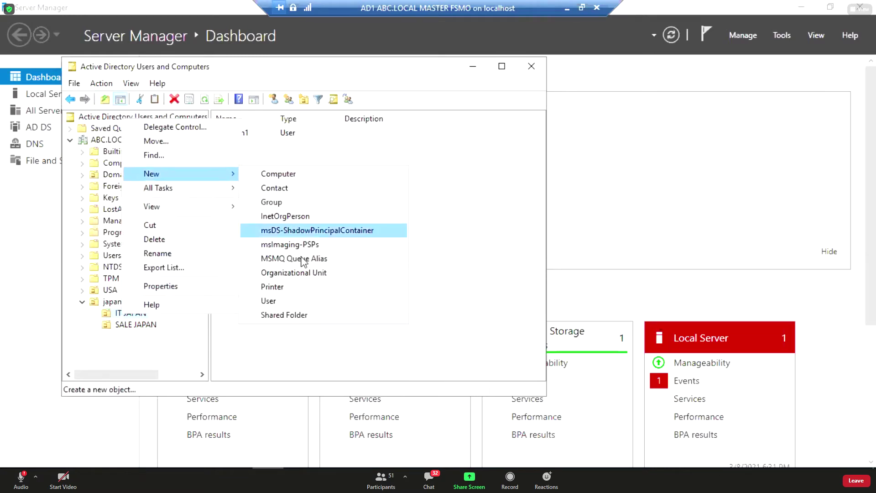
{"action": "left_click", "coordinate": [297, 300]}
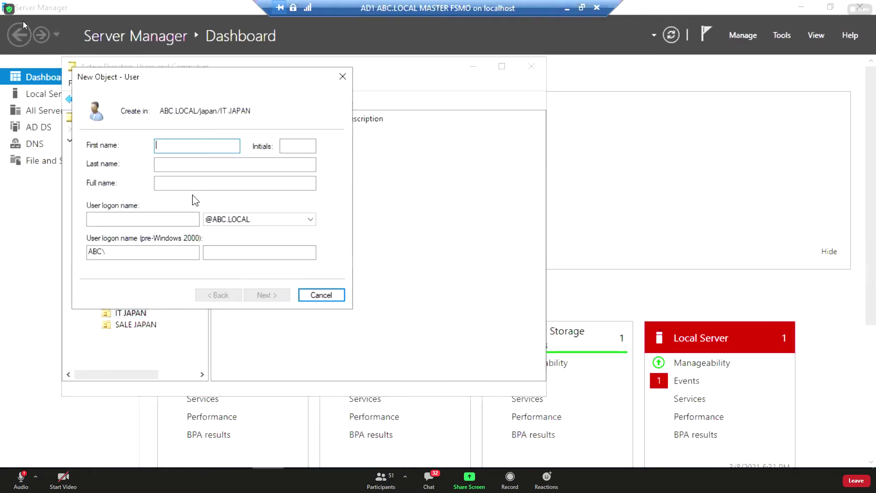
{"action": "right_click", "coordinate": [181, 155]}
{"action": "left_click", "coordinate": [185, 205]}
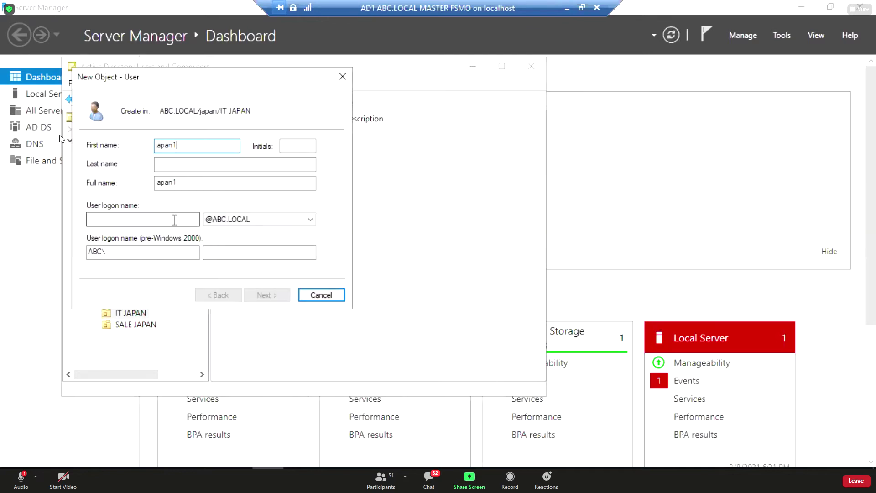
{"action": "key", "text": "BackSpace"}
{"action": "type", "text": "2"}
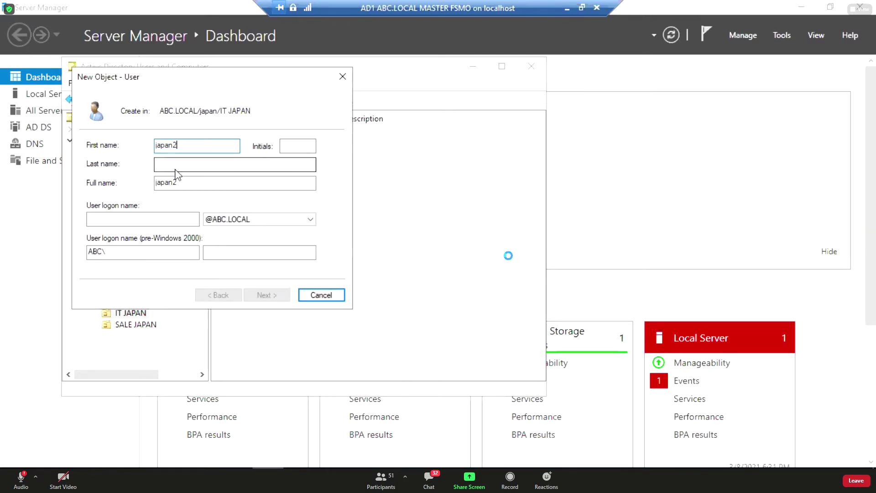
{"action": "left_click", "coordinate": [158, 218]}
{"action": "type", "text": "japan1"}
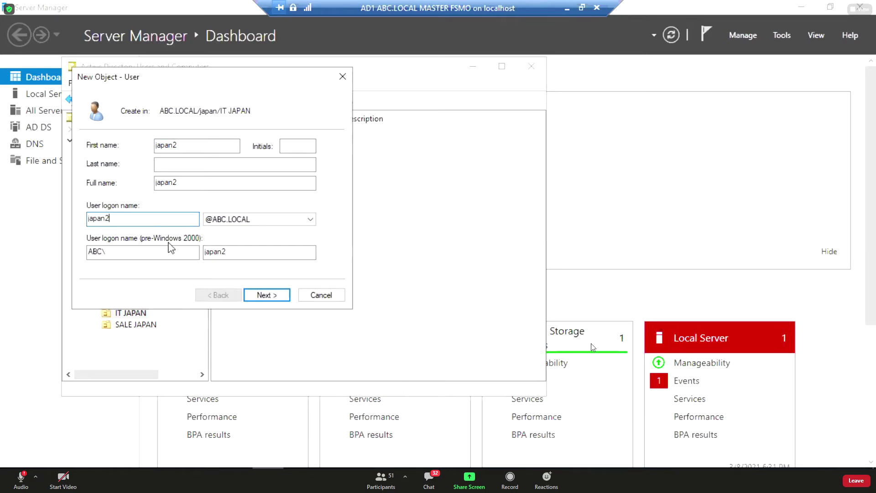
Turn off the must-change-password option, enter the password twice, and create japan2.
{"action": "left_click", "coordinate": [268, 295]}
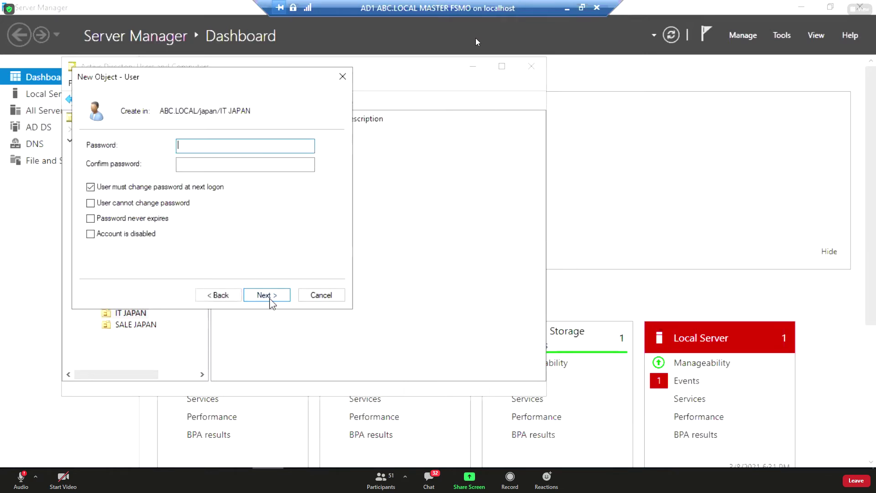
{"action": "left_click", "coordinate": [171, 189]}
{"action": "left_click", "coordinate": [198, 146]}
{"action": "type", "text": "********"}
{"action": "key", "text": "Tab"}
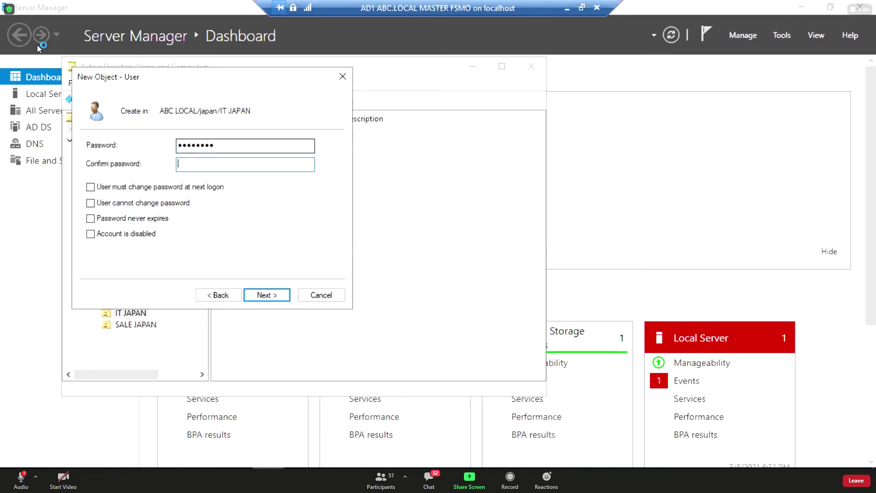
{"action": "type", "text": "********"}
{"action": "left_click", "coordinate": [261, 295]}
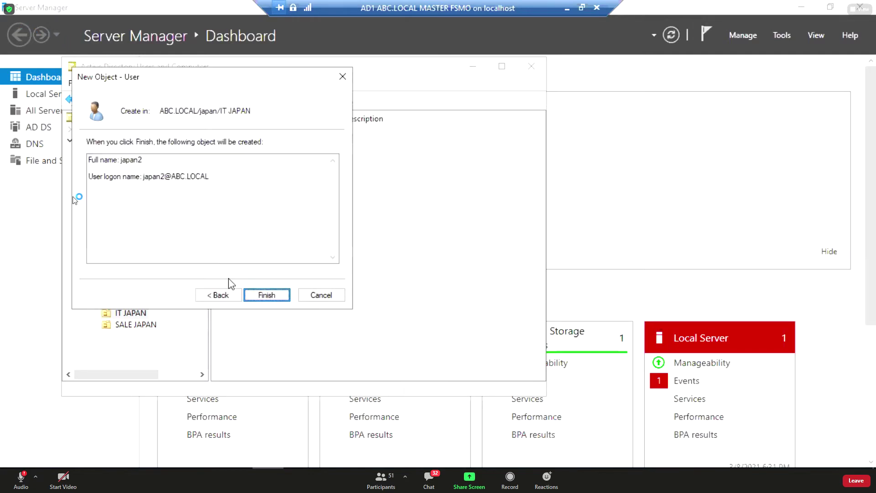
{"action": "left_click", "coordinate": [267, 295]}
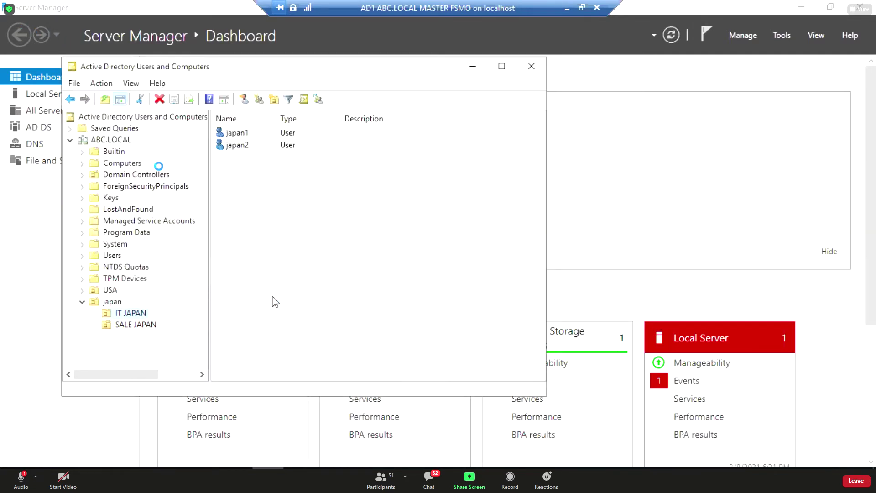
Start a new user in SALE JAPAN with first name japan3 and logon name japan3.
{"action": "left_click", "coordinate": [132, 325]}
{"action": "right_click", "coordinate": [129, 326]}
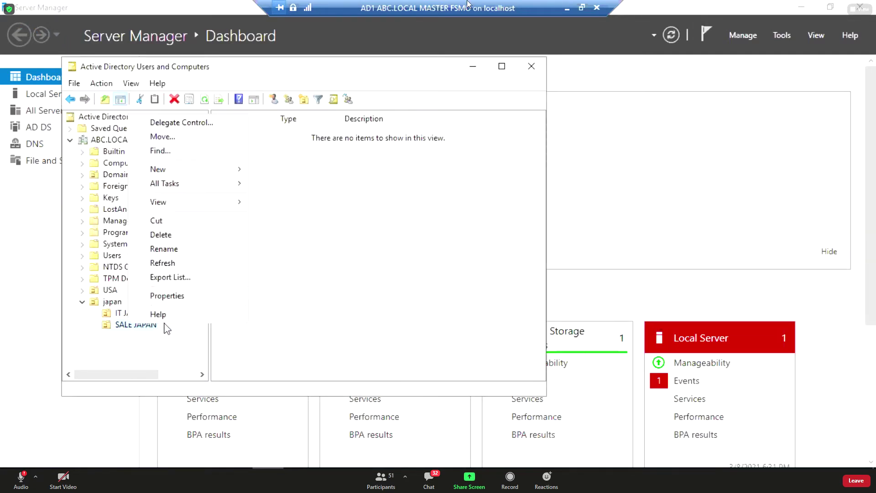
{"action": "mouse_move", "coordinate": [197, 173]}
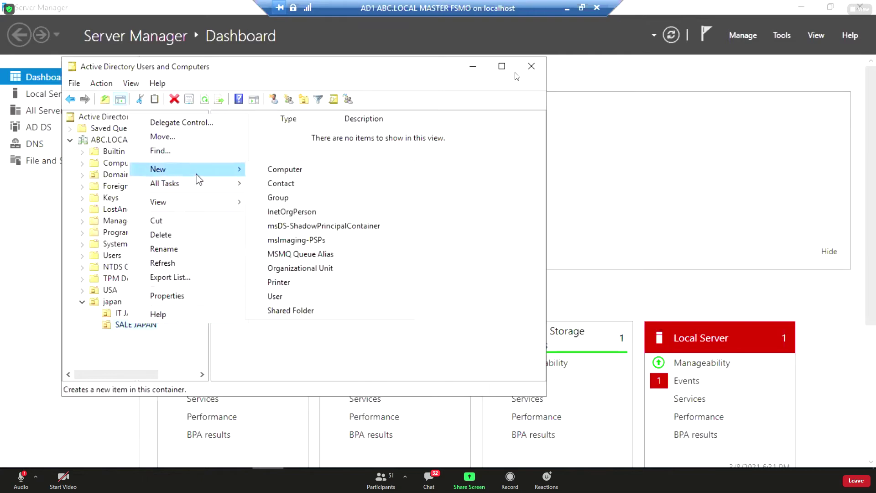
{"action": "left_click", "coordinate": [308, 296]}
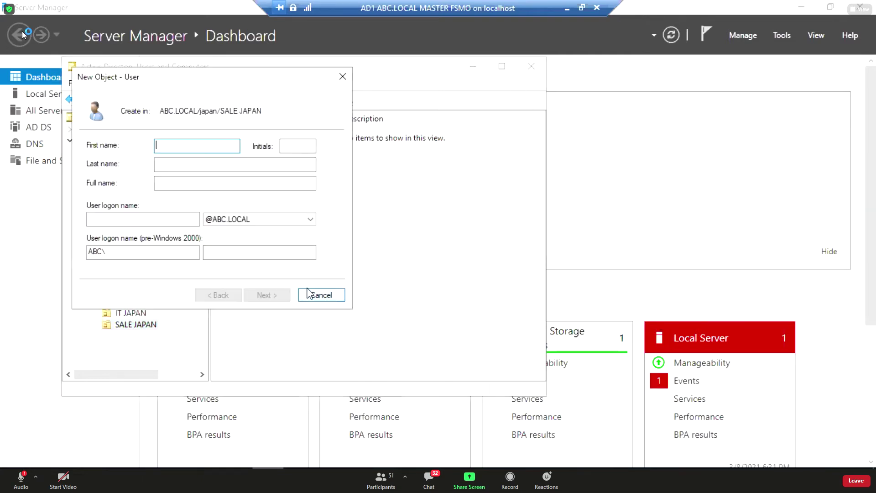
{"action": "type", "text": "japan3"}
{"action": "key", "text": "Tab"}
{"action": "key", "text": "Tab"}
{"action": "key", "text": "Tab"}
{"action": "key", "text": "Tab"}
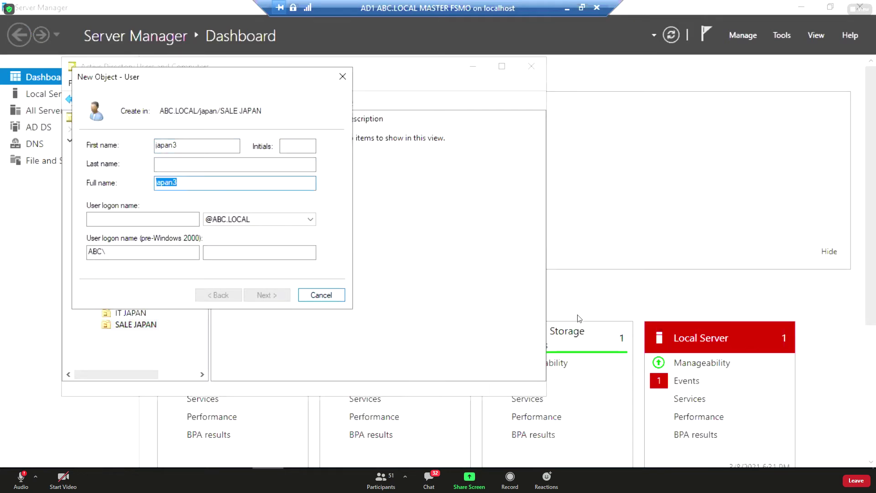
{"action": "type", "text": "ja"}
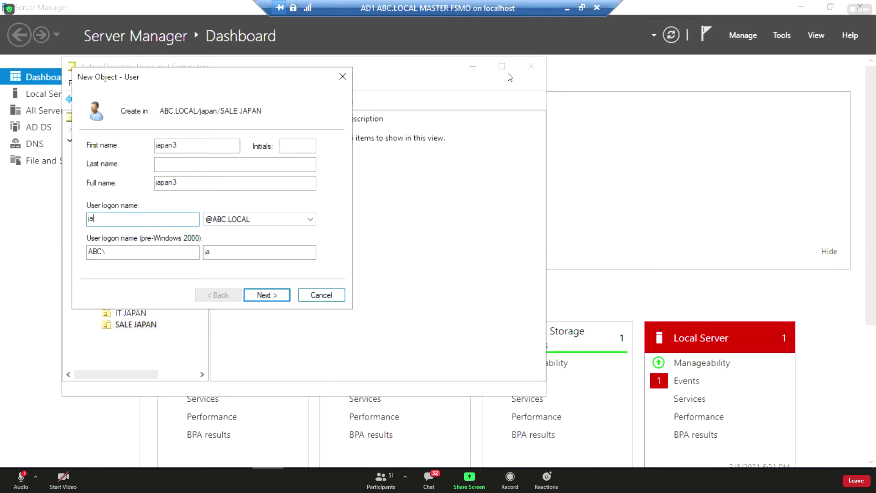
{"action": "type", "text": "pan4"}
{"action": "key", "text": "BackSpace"}
{"action": "type", "text": "3"}
Enter and confirm the account password, then create japan3.
{"action": "left_click", "coordinate": [265, 296]}
{"action": "left_click", "coordinate": [191, 146]}
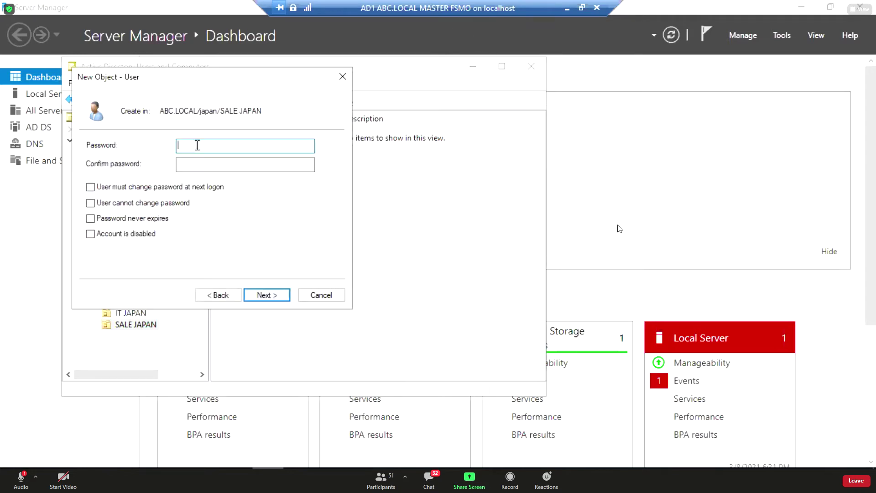
{"action": "type", "text": "••••••••"}
{"action": "key", "text": "Tab"}
{"action": "type", "text": "••••••••"}
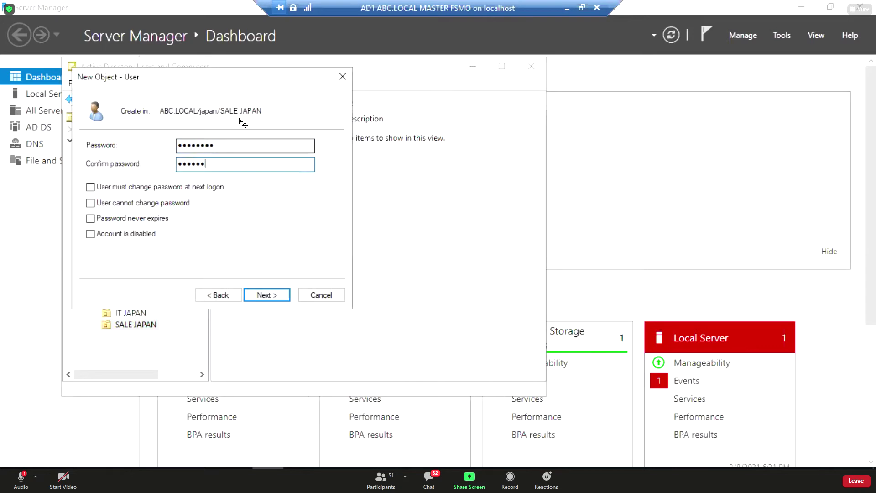
{"action": "left_click", "coordinate": [267, 294]}
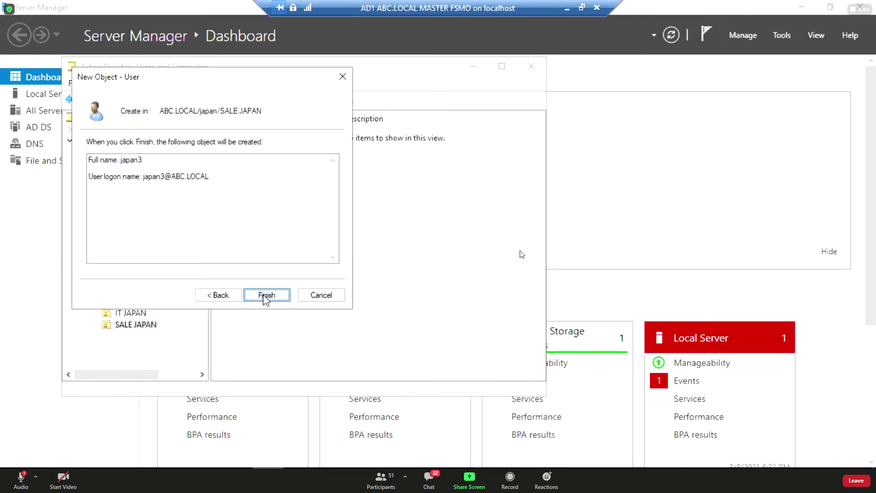
{"action": "left_click", "coordinate": [266, 296]}
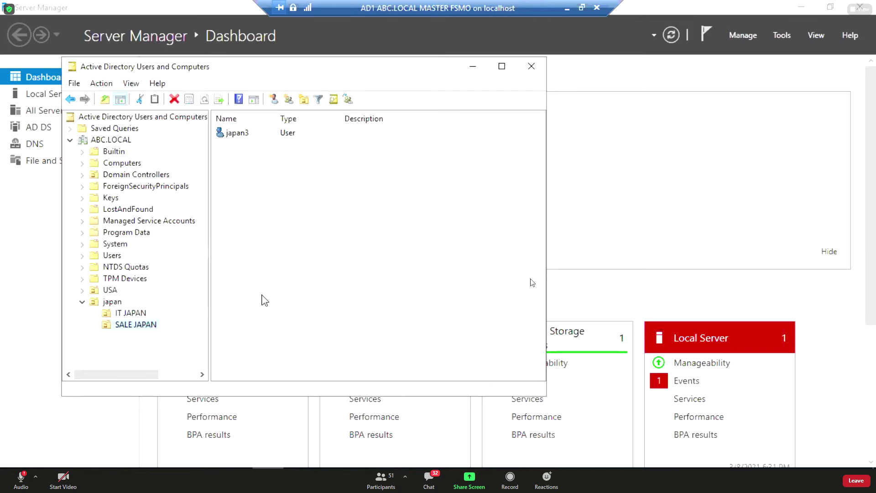
Start another SALE JAPAN user with first name and logon name japan4.
{"action": "right_click", "coordinate": [136, 330]}
{"action": "mouse_move", "coordinate": [205, 185]}
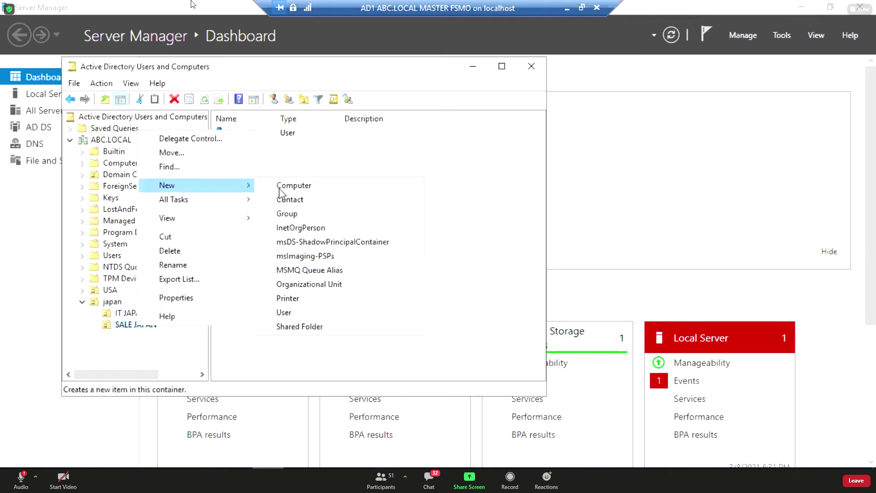
{"action": "left_click", "coordinate": [304, 314]}
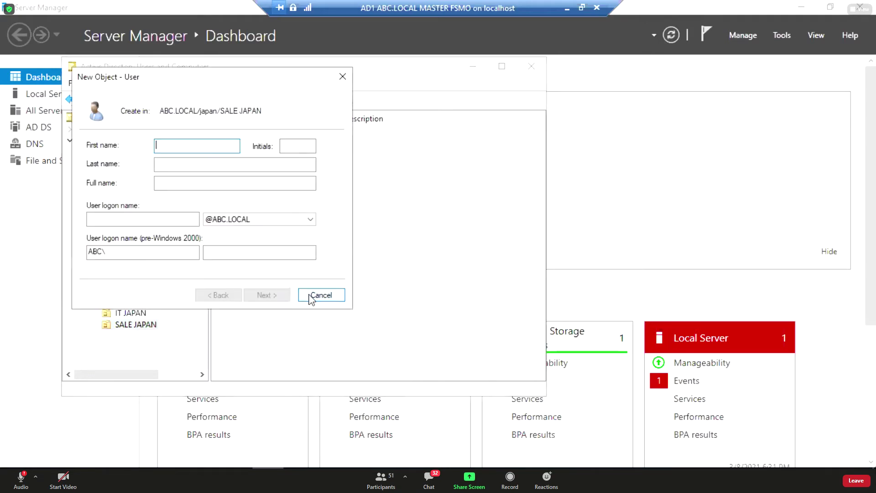
{"action": "type", "text": "japan4"}
{"action": "left_click", "coordinate": [146, 223]}
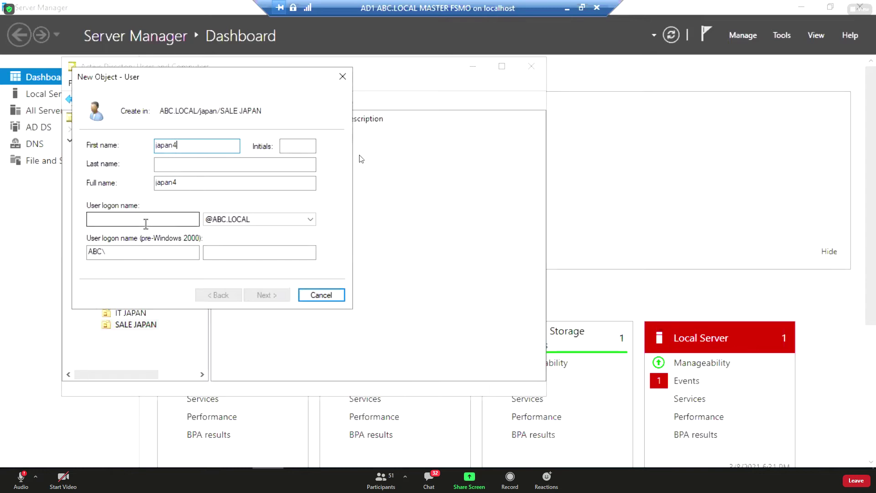
{"action": "type", "text": "japan4"}
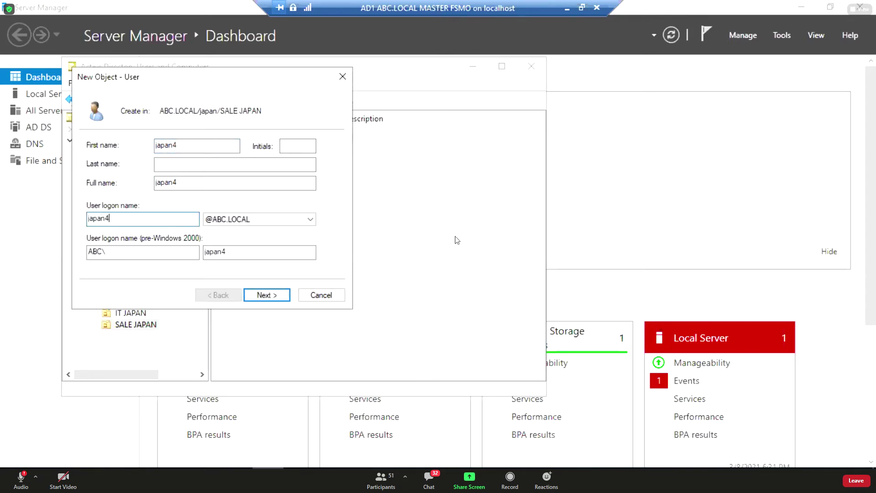
Turn off the must-change-password option, set the password, create japan4, then show IT JAPAN's users.
{"action": "left_click", "coordinate": [267, 295]}
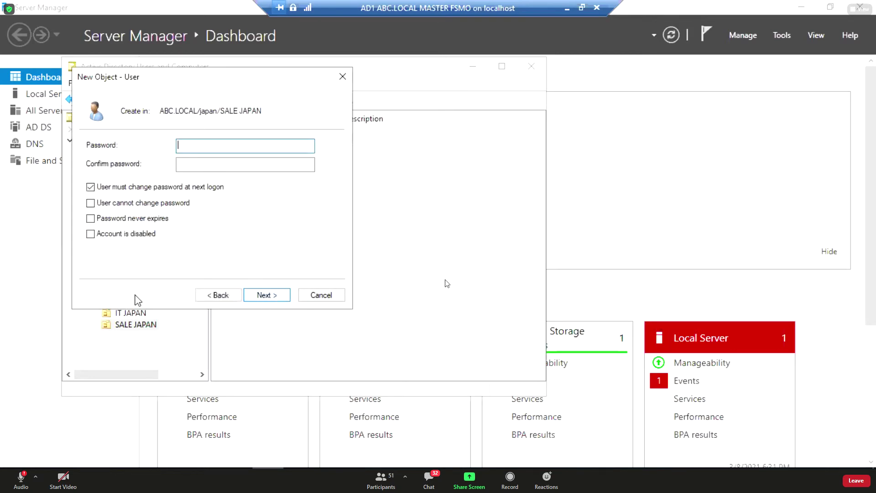
{"action": "left_click", "coordinate": [90, 187]}
{"action": "left_click", "coordinate": [235, 146]}
{"action": "type", "text": "P@ssw0rd"}
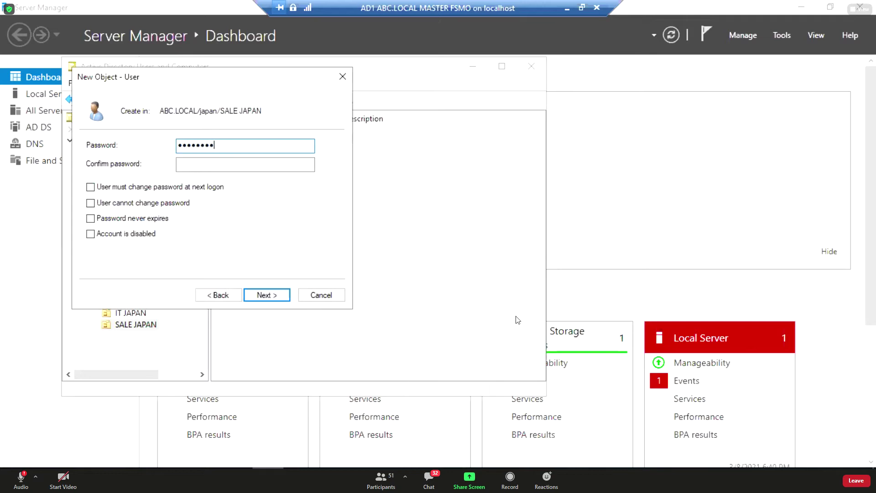
{"action": "key", "text": "Tab"}
{"action": "type", "text": "P@ssw0r"}
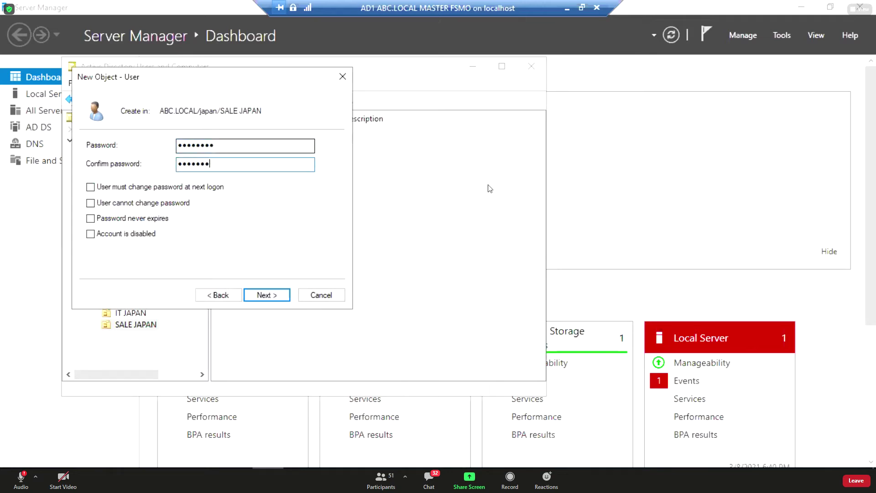
{"action": "type", "text": "d"}
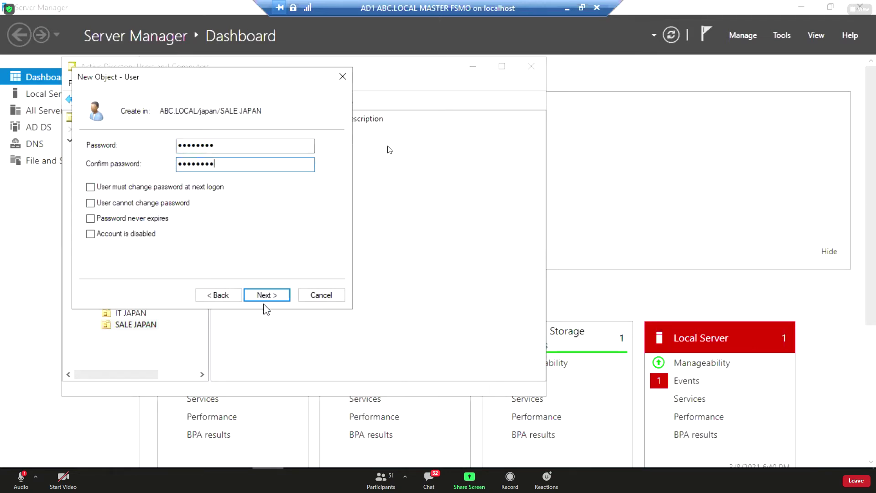
{"action": "left_click", "coordinate": [265, 300]}
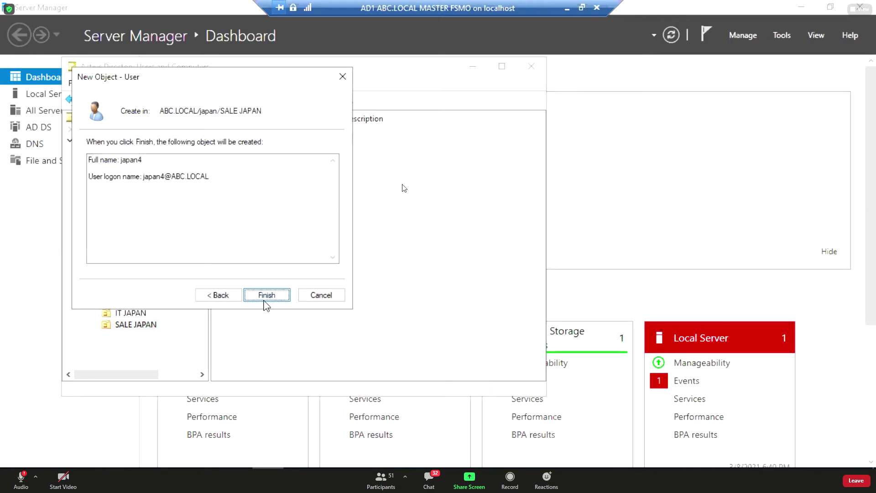
{"action": "left_click", "coordinate": [264, 299]}
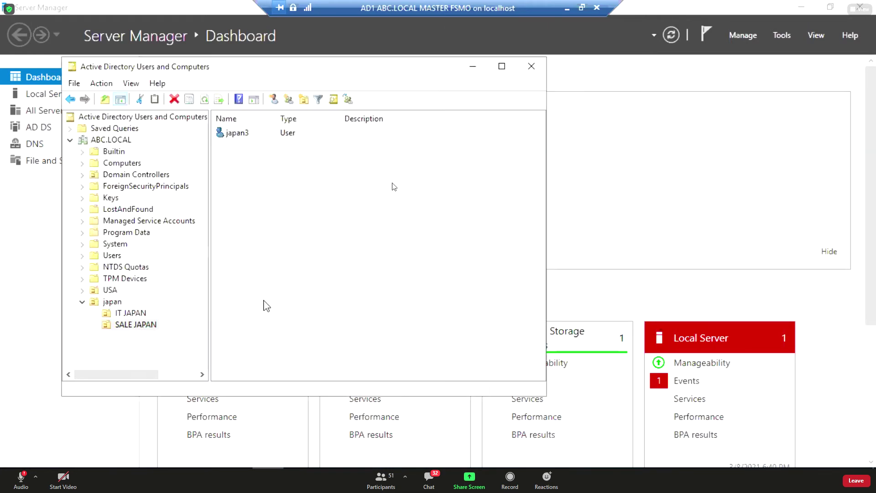
{"action": "left_click", "coordinate": [135, 313]}
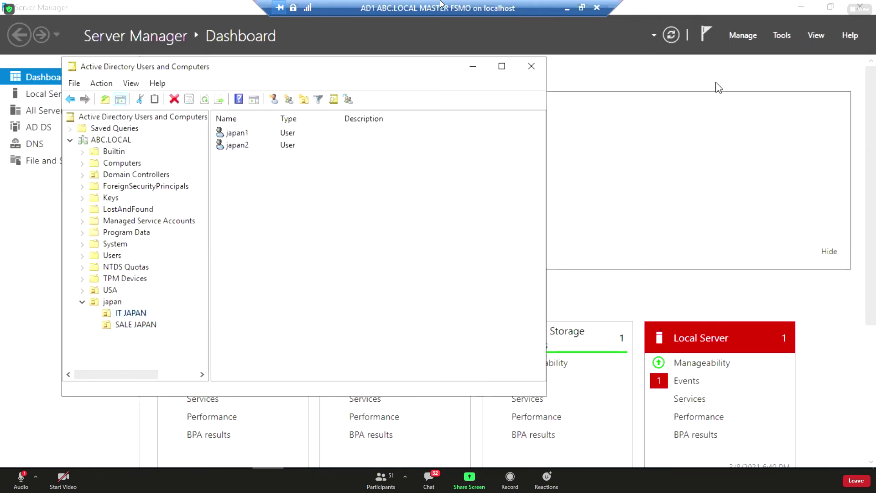
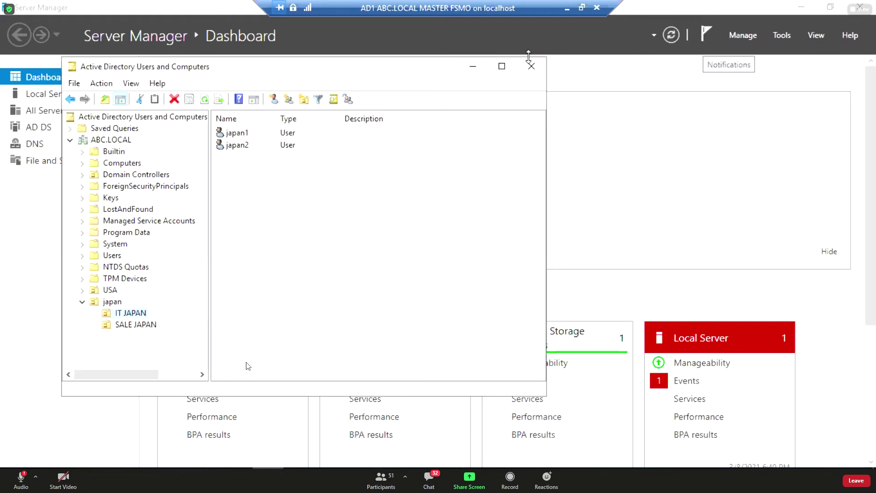
Refresh the ABC.LOCAL domain so the japan and USA OUs appear, with the console maximized.
{"action": "left_click", "coordinate": [473, 67]}
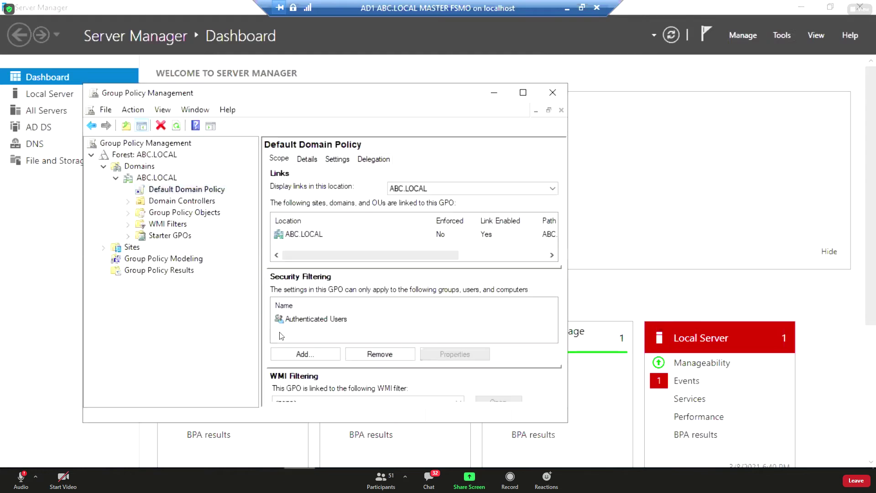
{"action": "left_click", "coordinate": [176, 125]}
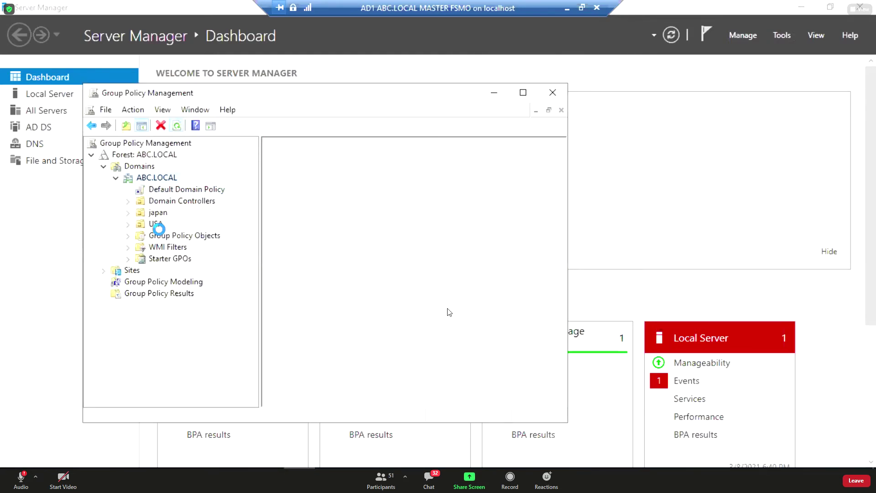
{"action": "left_click", "coordinate": [155, 213]}
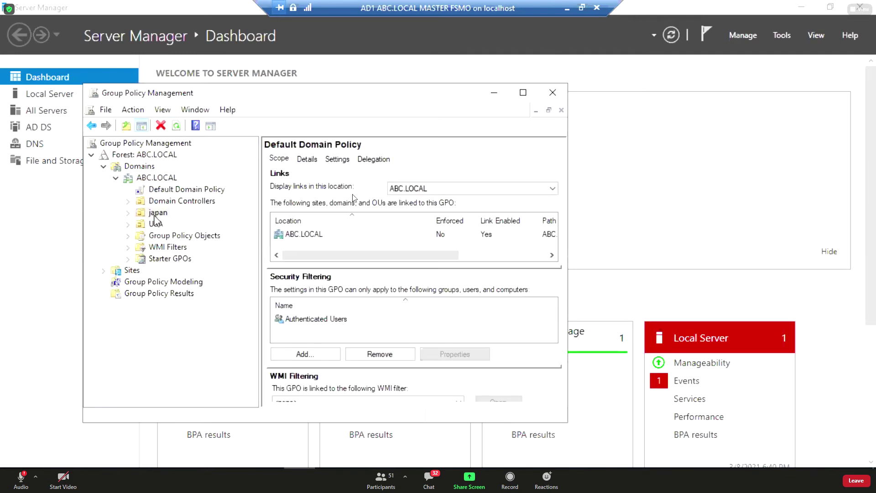
{"action": "left_click", "coordinate": [523, 93]}
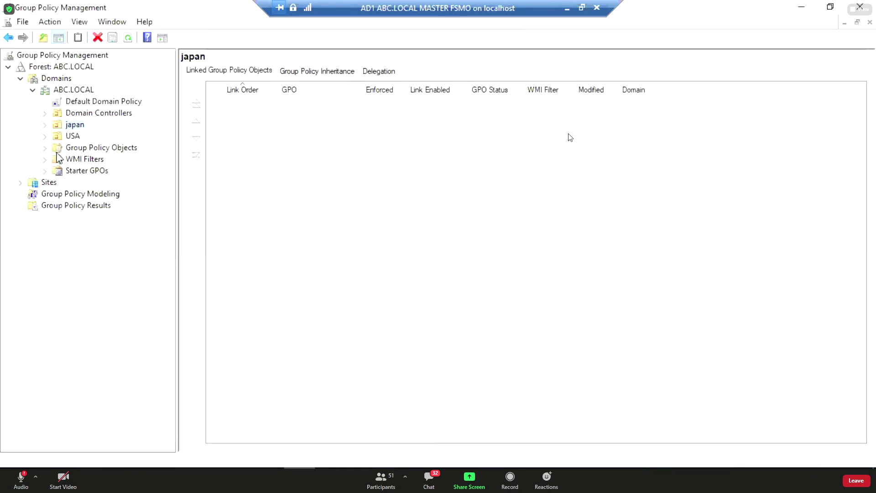
Compare the japan and USA OUs' linked GPOs, confirming USA has none.
{"action": "left_click", "coordinate": [71, 136]}
{"action": "left_click", "coordinate": [71, 125]}
{"action": "left_click", "coordinate": [72, 135]}
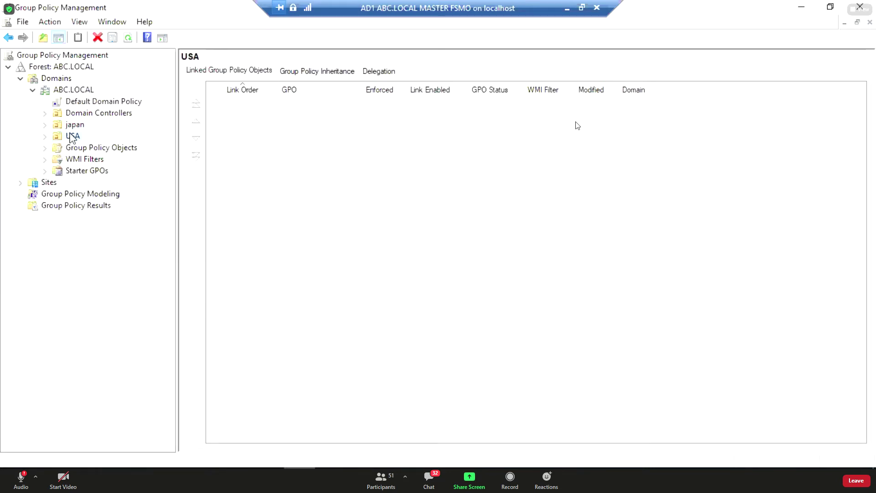
{"action": "left_click", "coordinate": [72, 127]}
{"action": "left_click", "coordinate": [70, 136]}
Add an organizational unit named VIP under ABC.LOCAL alongside japan and USA.
{"action": "right_click", "coordinate": [85, 95]}
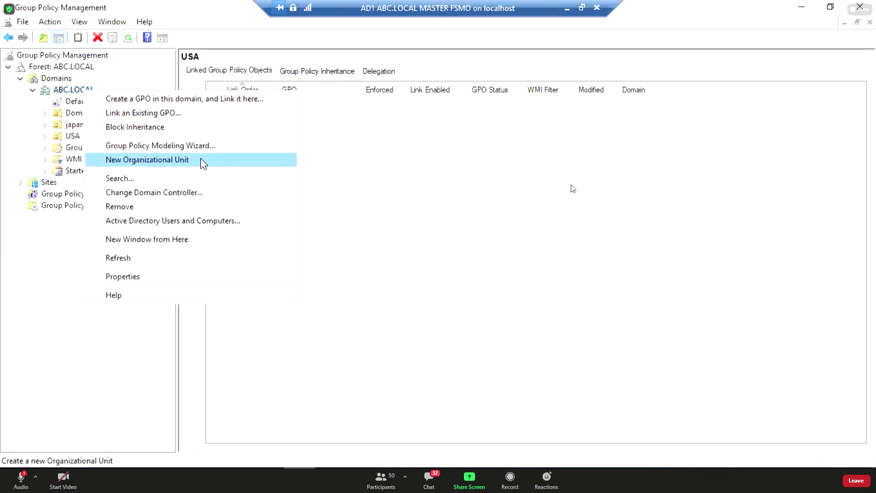
{"action": "left_click", "coordinate": [203, 162]}
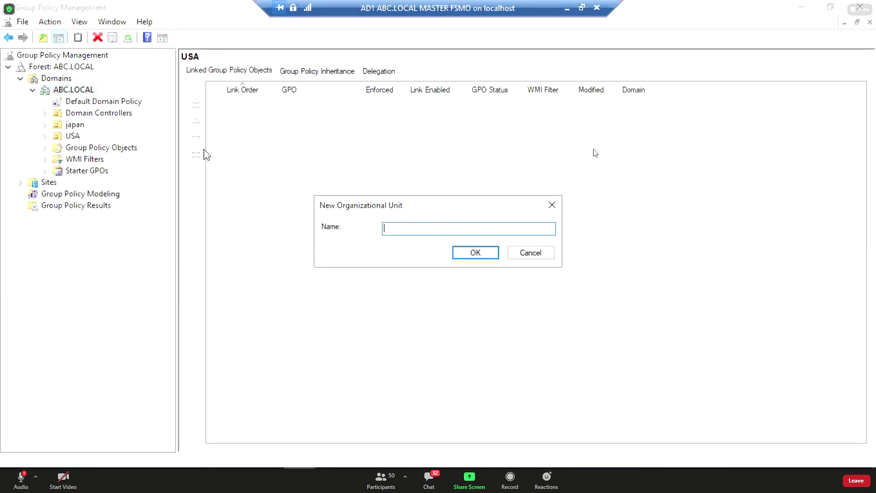
{"action": "type", "text": "VIP"}
{"action": "key", "text": "Return"}
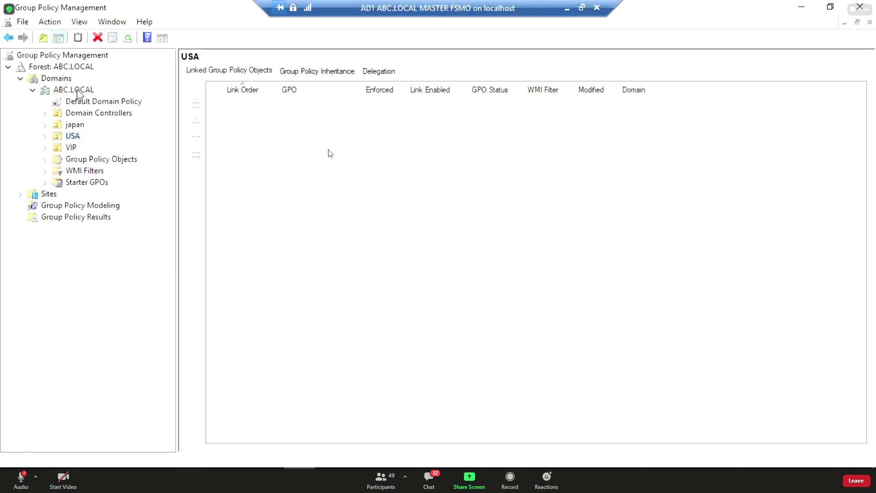
Select Default Domain Policy, browse ADUC's Builtin and Computers containers, then minimize ADUC.
{"action": "left_click", "coordinate": [105, 103]}
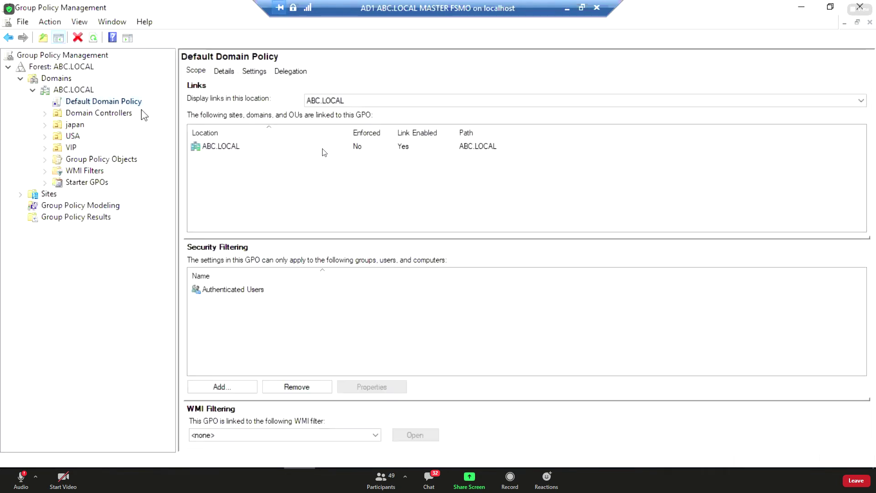
{"action": "left_click", "coordinate": [269, 466]}
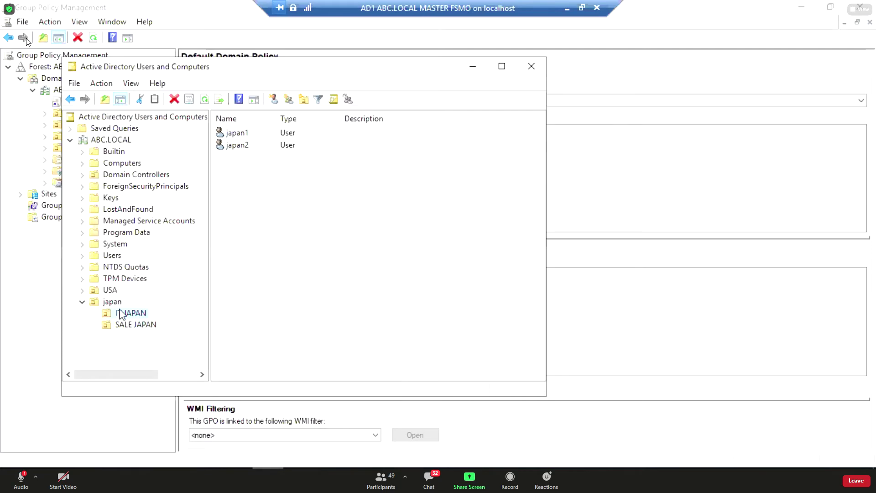
{"action": "left_click", "coordinate": [107, 152]}
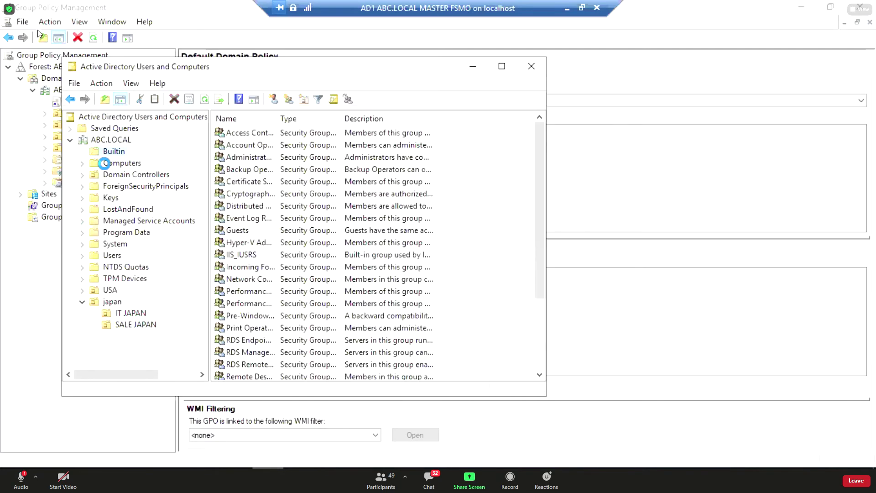
{"action": "left_click", "coordinate": [104, 163]}
{"action": "left_click", "coordinate": [107, 152]}
{"action": "left_click", "coordinate": [473, 67]}
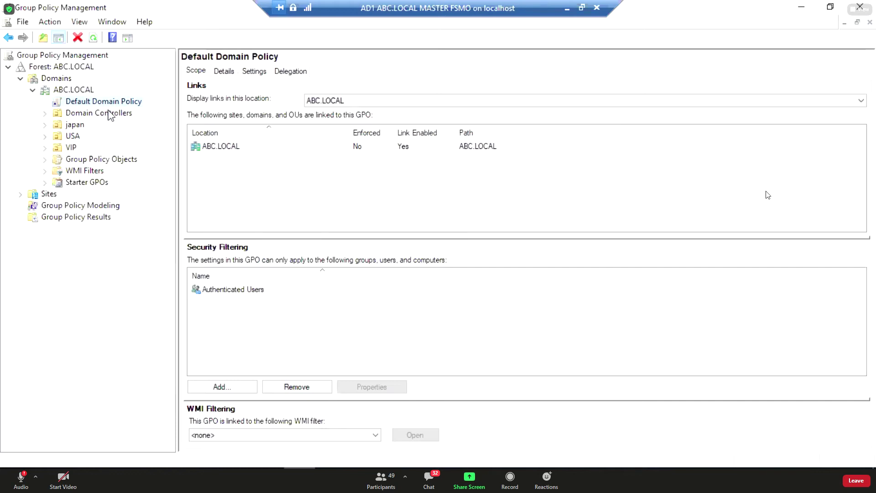
{"action": "right_click", "coordinate": [102, 102]}
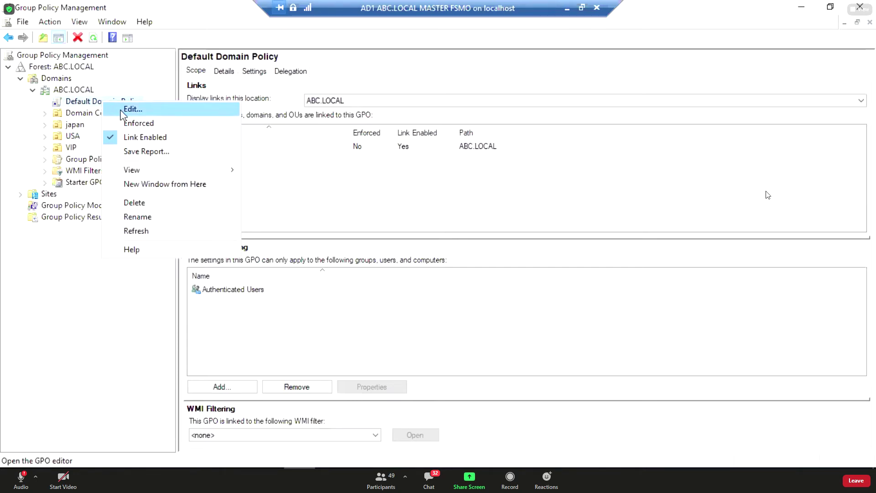
{"action": "right_click", "coordinate": [81, 105]}
{"action": "left_click", "coordinate": [144, 113]}
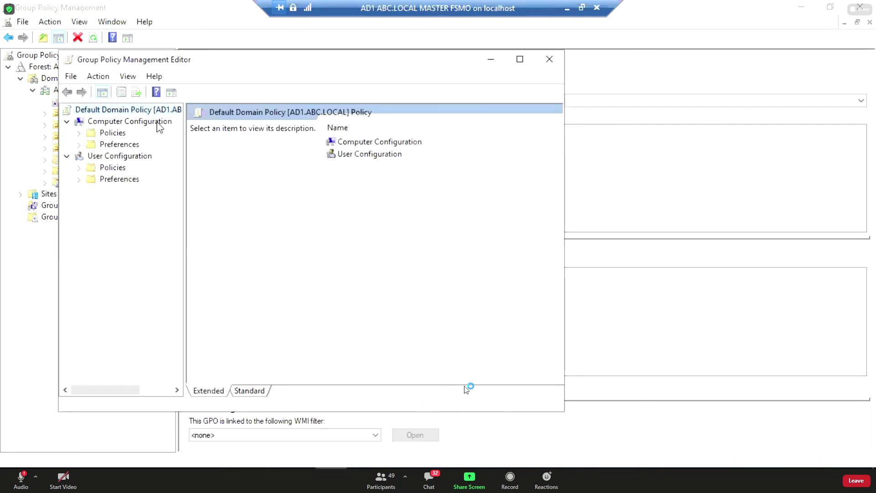
{"action": "mouse_move", "coordinate": [180, 60]}
{"action": "left_mouse_down"}
{"action": "mouse_move", "coordinate": [243, 61]}
{"action": "mouse_move", "coordinate": [164, 57]}
{"action": "mouse_move", "coordinate": [194, 58]}
{"action": "left_mouse_up"}
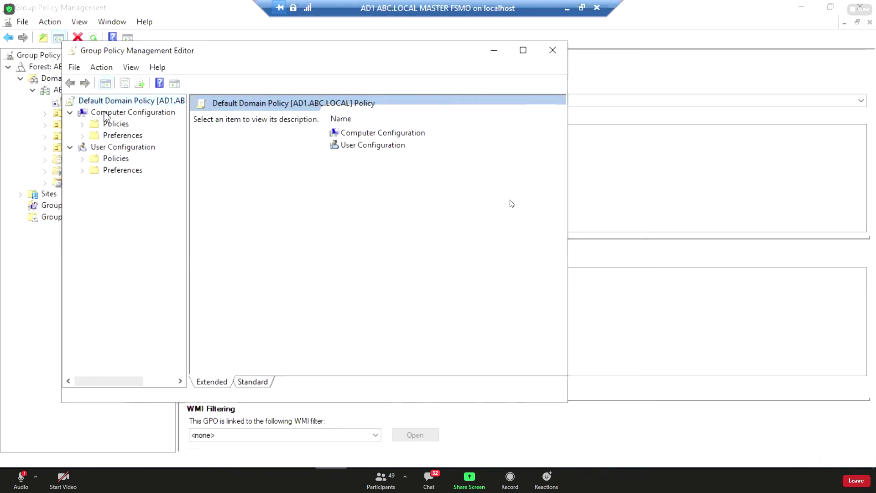
{"action": "left_click", "coordinate": [71, 113]}
{"action": "left_click", "coordinate": [71, 124]}
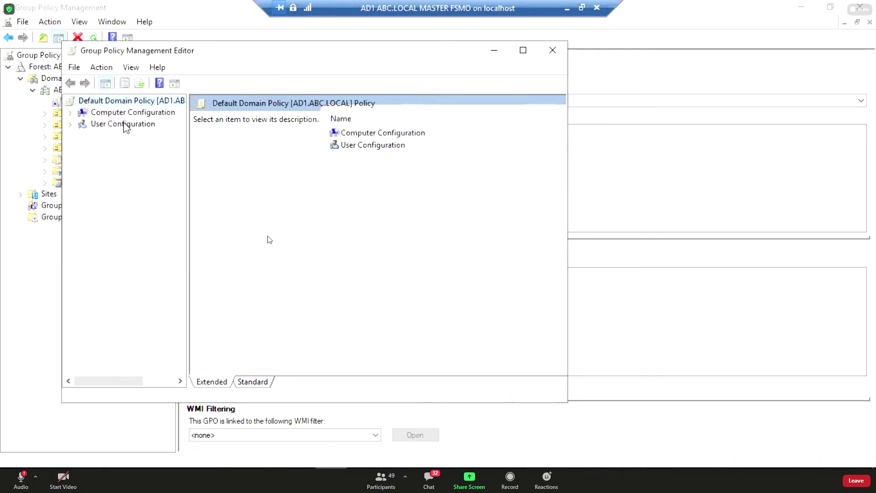
{"action": "left_click", "coordinate": [70, 126]}
{"action": "left_click", "coordinate": [82, 136]}
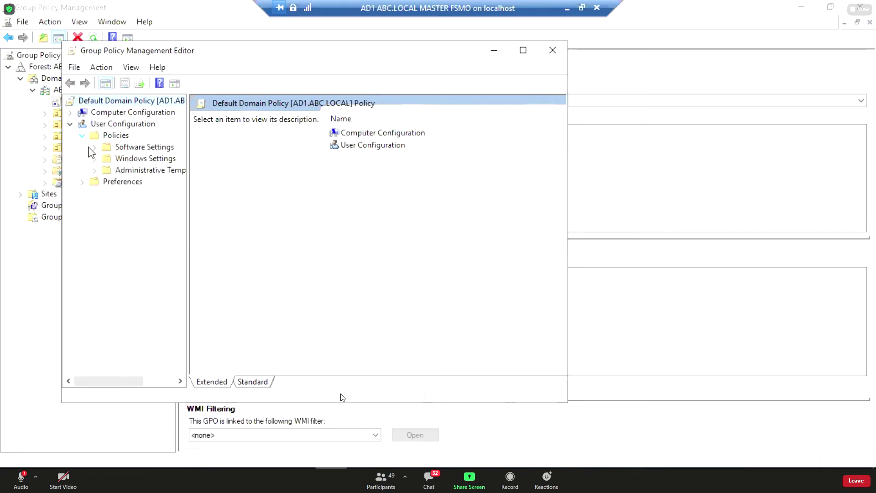
{"action": "left_click_drag", "start_coordinate": [188, 190], "coordinate": [213, 189]}
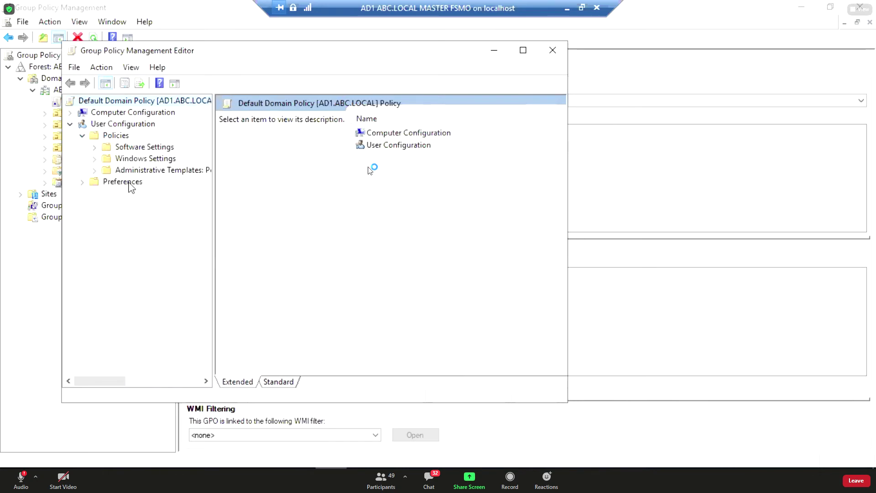
{"action": "left_click", "coordinate": [95, 170]}
{"action": "left_click", "coordinate": [95, 170]}
{"action": "left_click", "coordinate": [95, 147]}
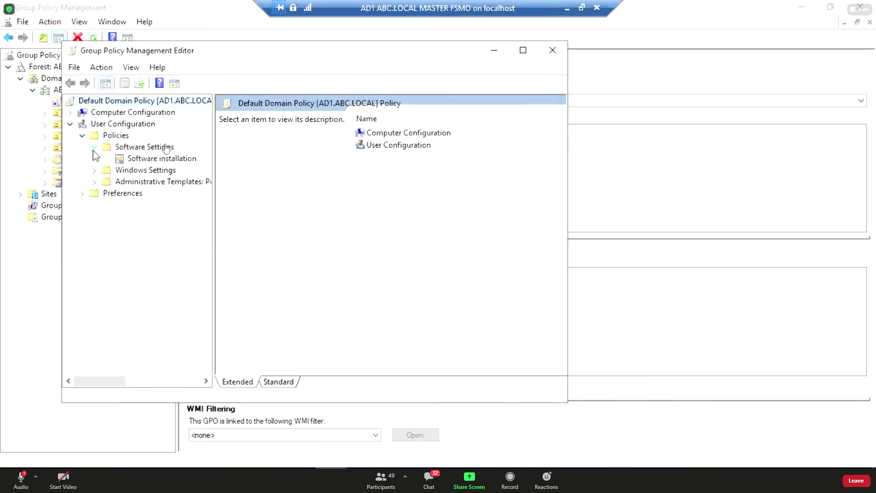
{"action": "left_click", "coordinate": [71, 113]}
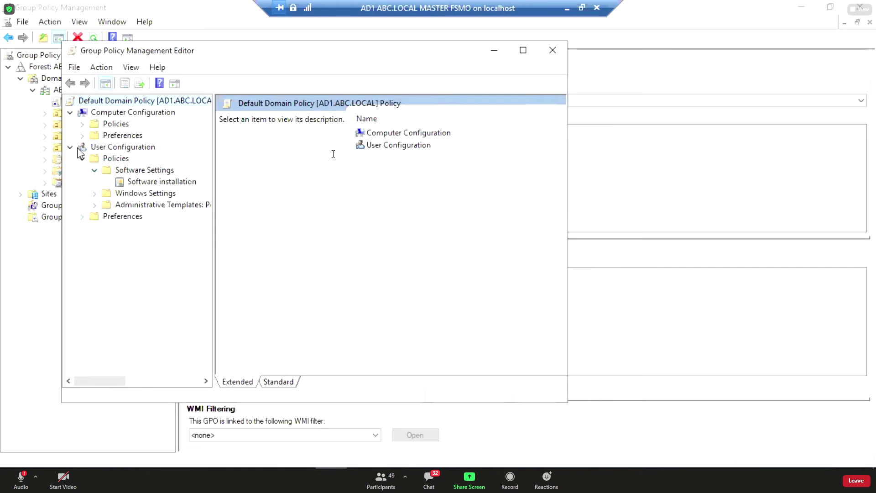
{"action": "left_click", "coordinate": [82, 126]}
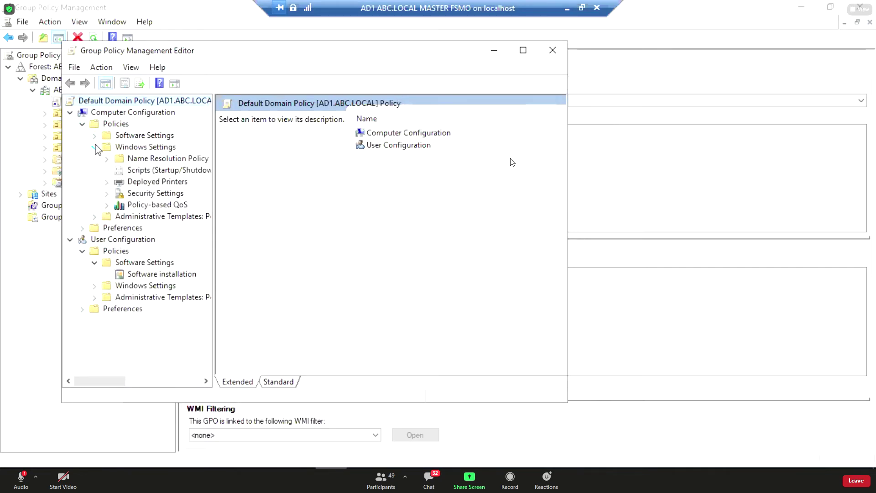
{"action": "left_click", "coordinate": [94, 147]}
{"action": "left_click", "coordinate": [94, 136]}
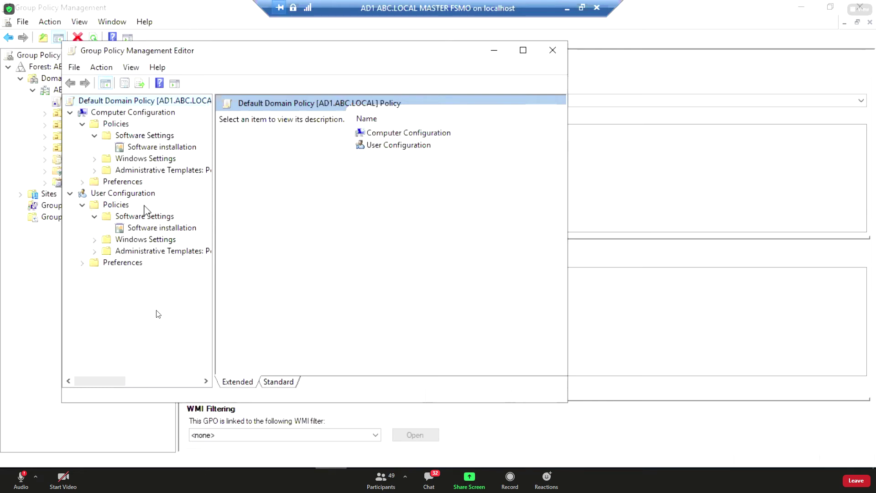
{"action": "left_click", "coordinate": [83, 192]}
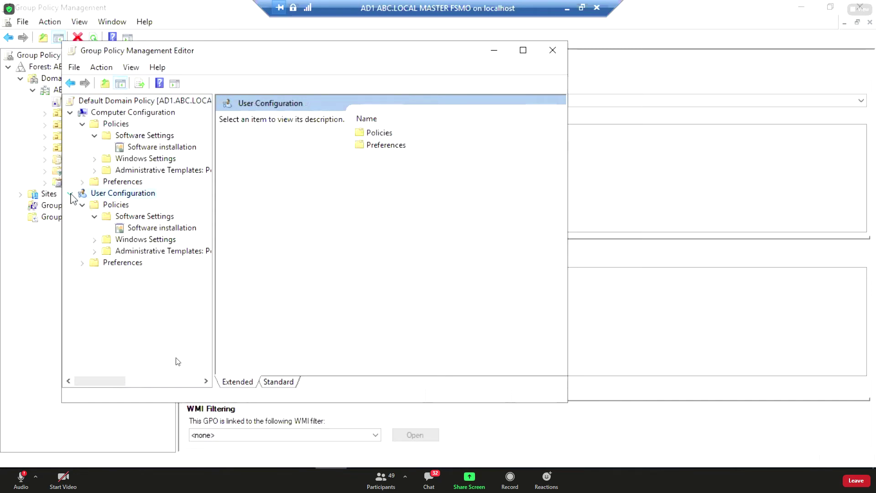
{"action": "left_click", "coordinate": [70, 194]}
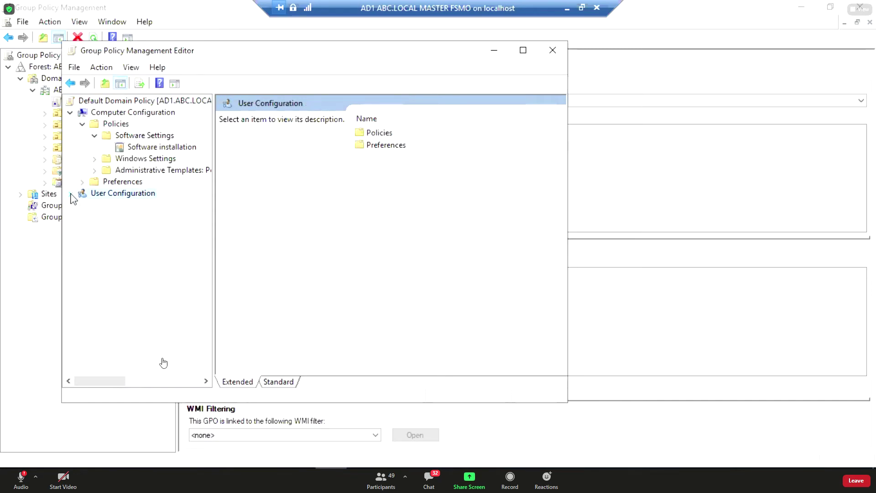
{"action": "left_click", "coordinate": [70, 112]}
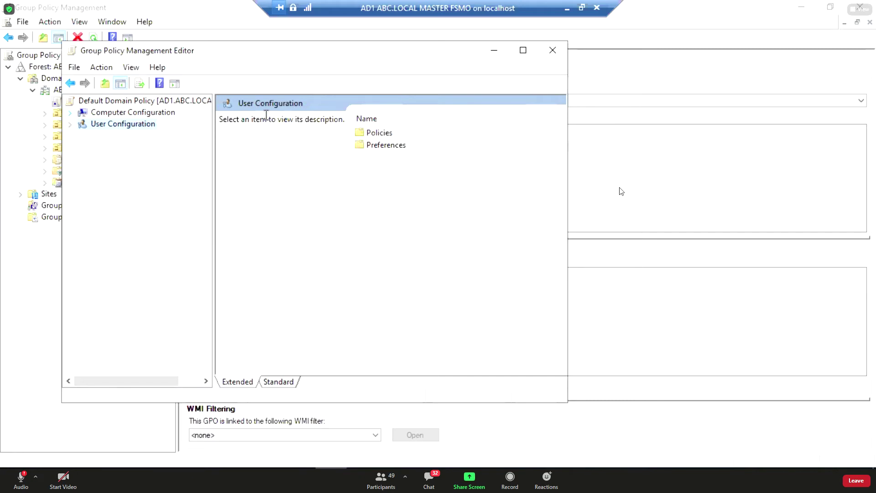
{"action": "left_click", "coordinate": [549, 56]}
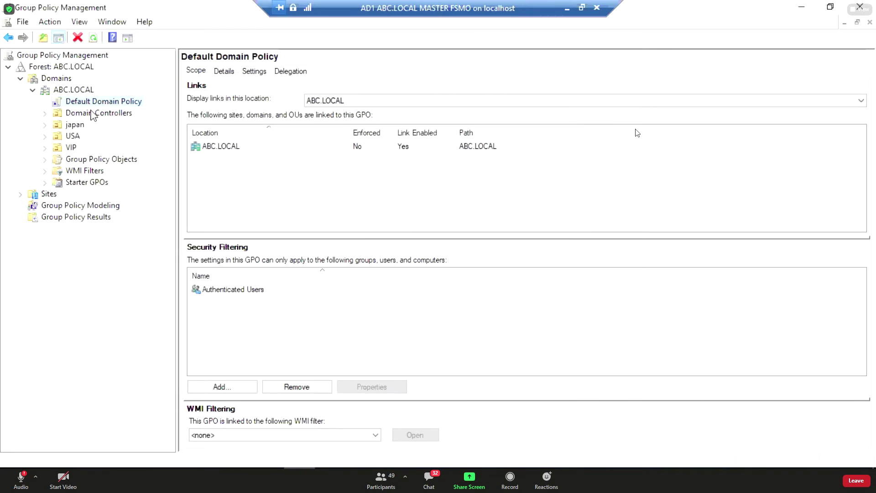
Reopen the Default Domain Policy for editing and widen the policy tree pane.
{"action": "right_click", "coordinate": [111, 103]}
{"action": "left_click", "coordinate": [128, 111]}
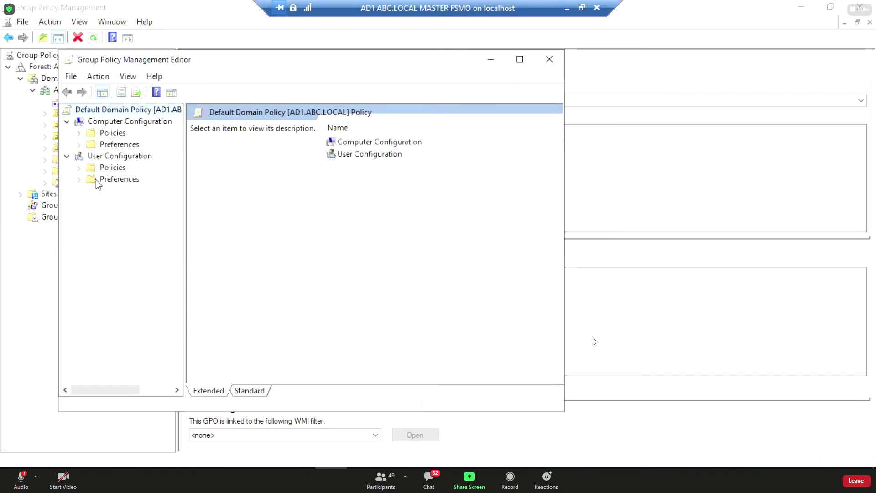
{"action": "left_click", "coordinate": [81, 133]}
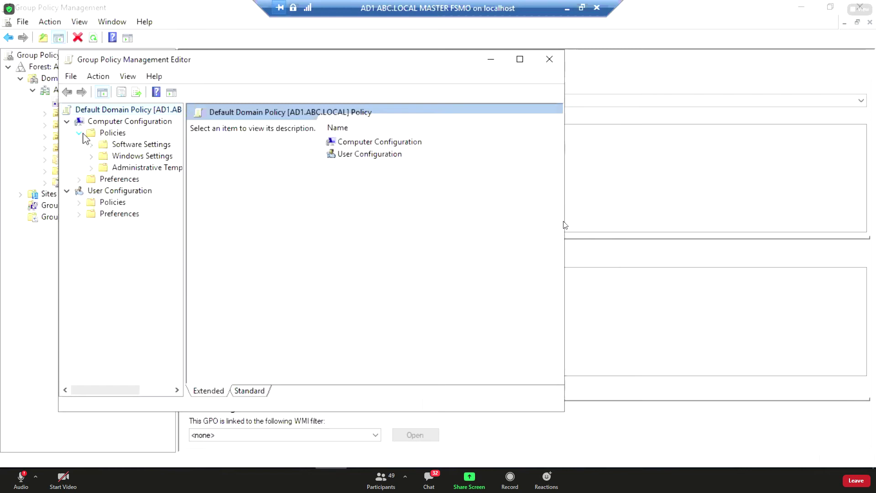
{"action": "left_click", "coordinate": [91, 167]}
{"action": "left_click", "coordinate": [91, 168]}
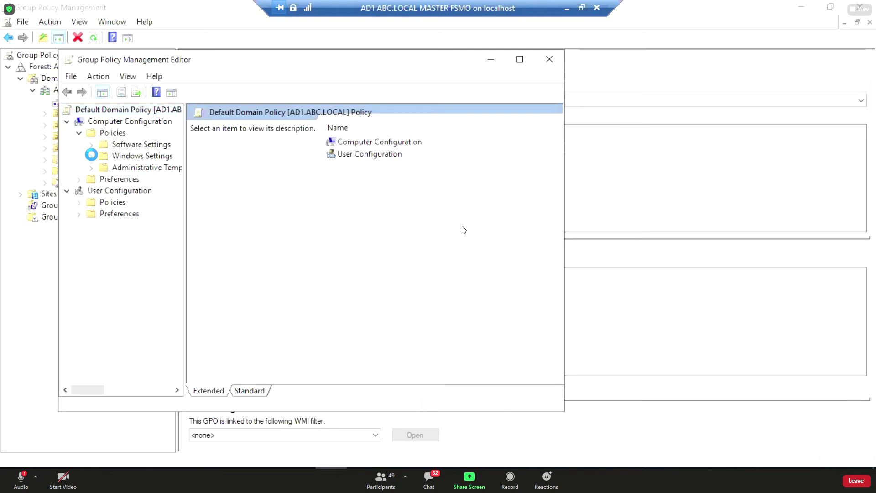
{"action": "left_click_drag", "start_coordinate": [182, 175], "coordinate": [259, 178]}
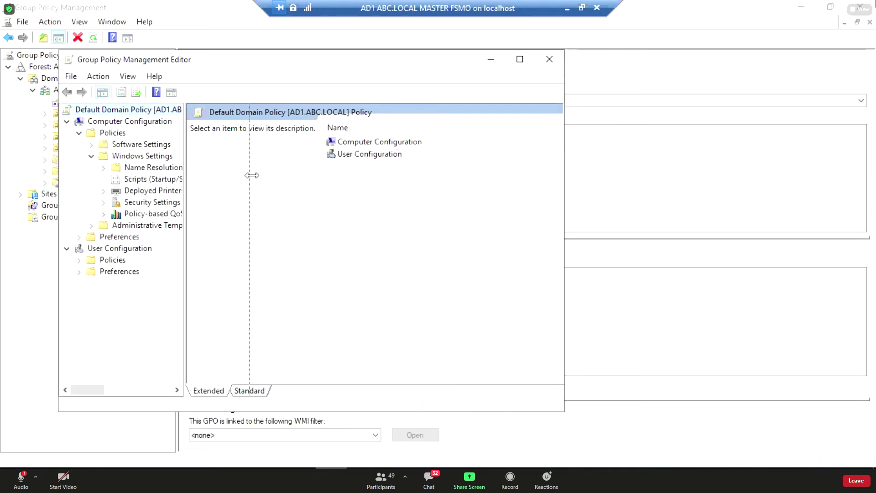
Show Security Settings > Account Policies > Password Policy, widening the editor to read values.
{"action": "left_click", "coordinate": [103, 202]}
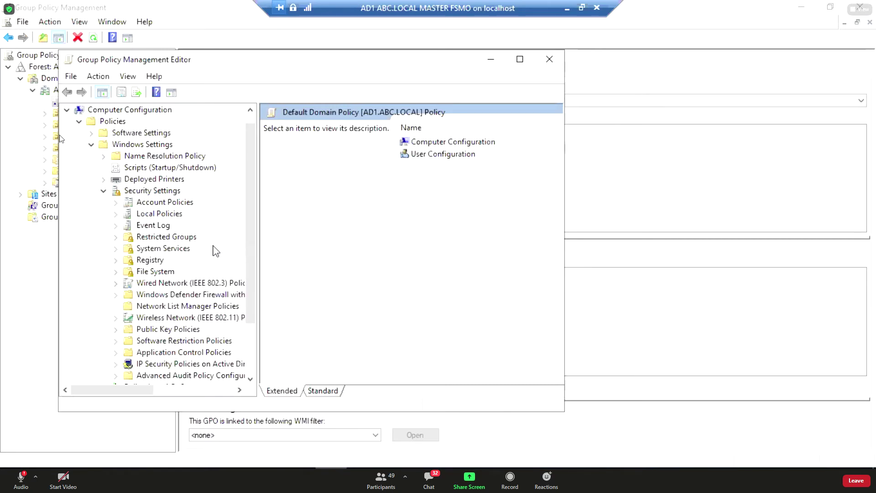
{"action": "left_click", "coordinate": [117, 202]}
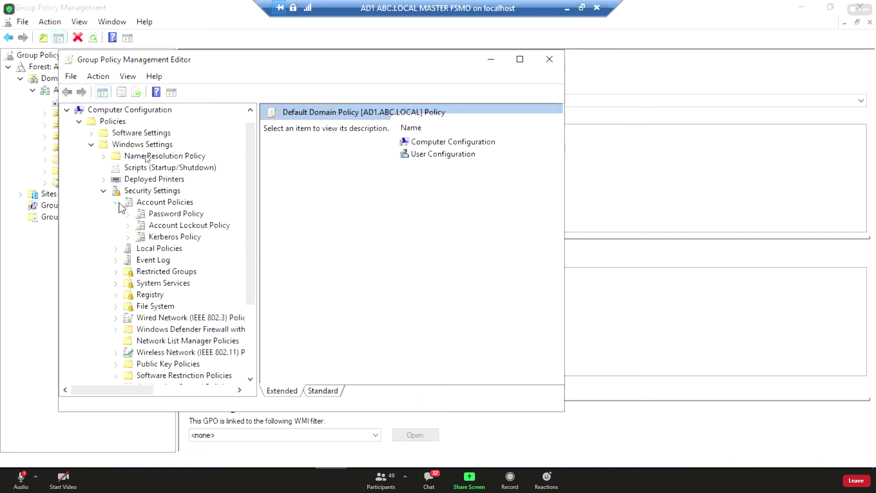
{"action": "left_click", "coordinate": [176, 214]}
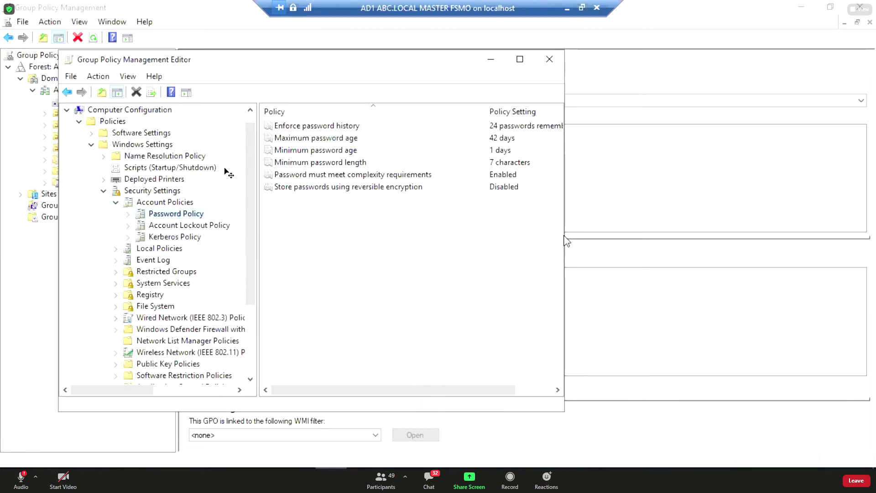
{"action": "left_click_drag", "start_coordinate": [565, 239], "coordinate": [614, 244]}
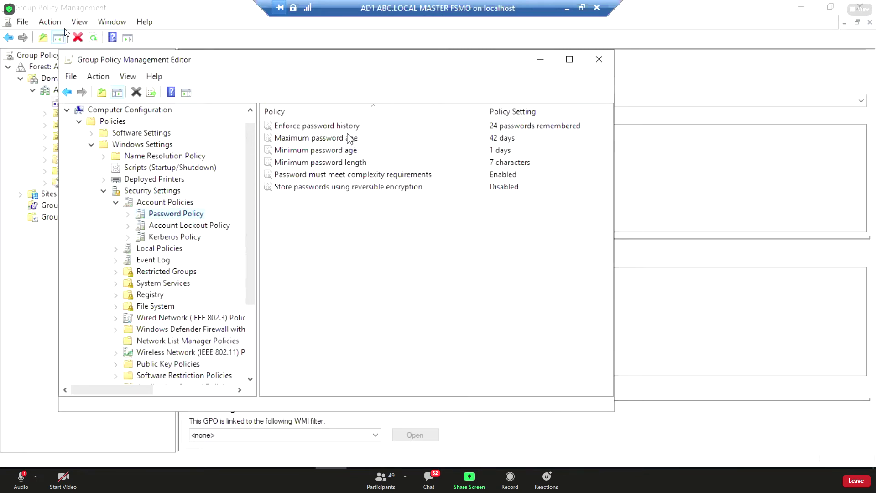
Change Enforce password history from 24 to 4 passwords remembered and apply it.
{"action": "left_click", "coordinate": [322, 126]}
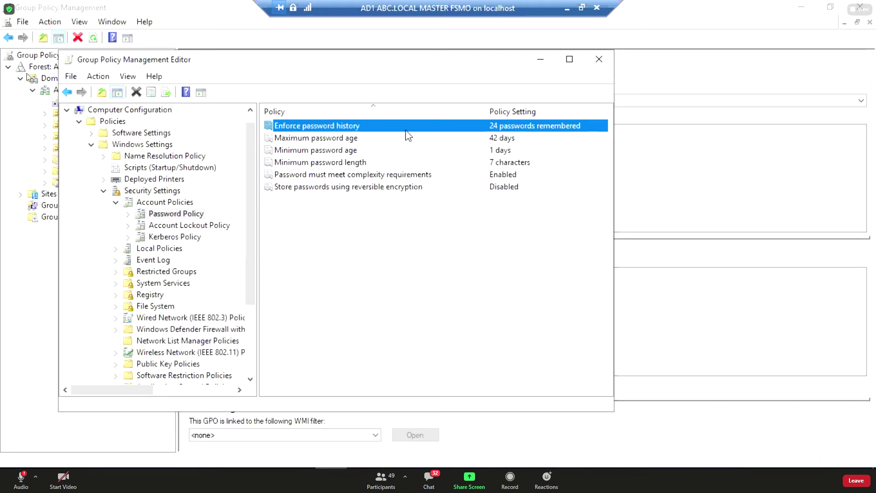
{"action": "double_click", "coordinate": [433, 126]}
{"action": "left_click", "coordinate": [266, 179]}
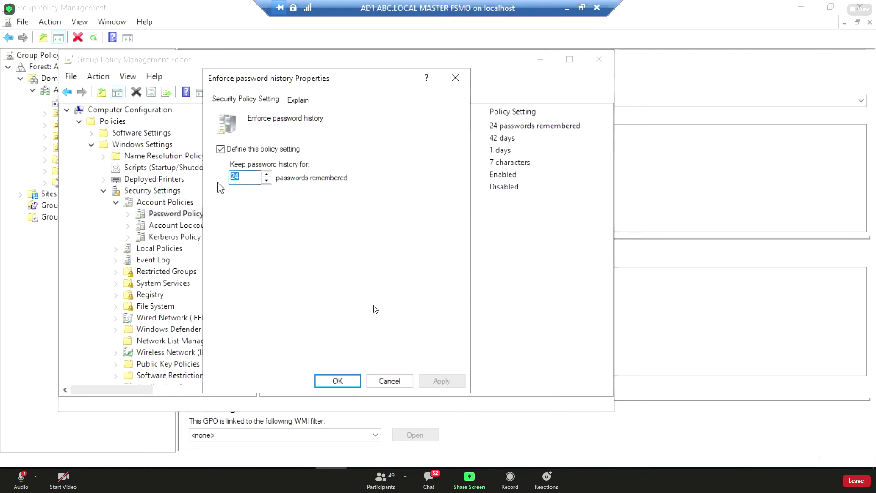
{"action": "type", "text": "4"}
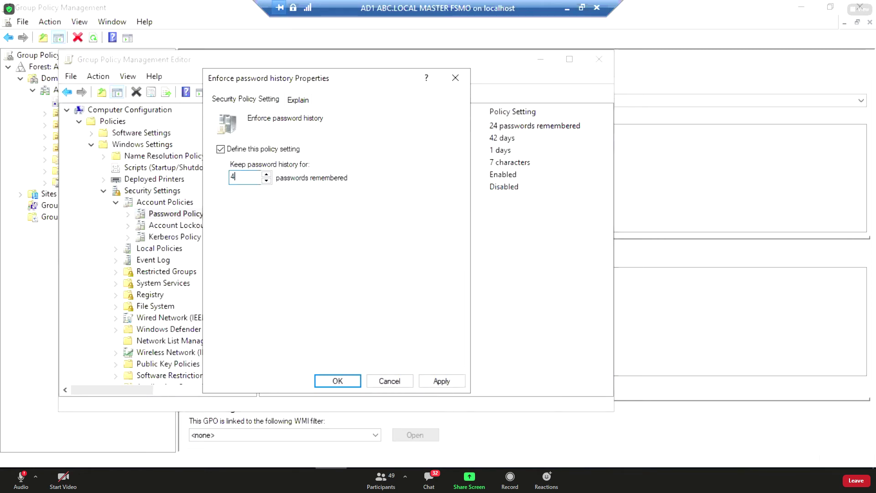
{"action": "left_click", "coordinate": [442, 382]}
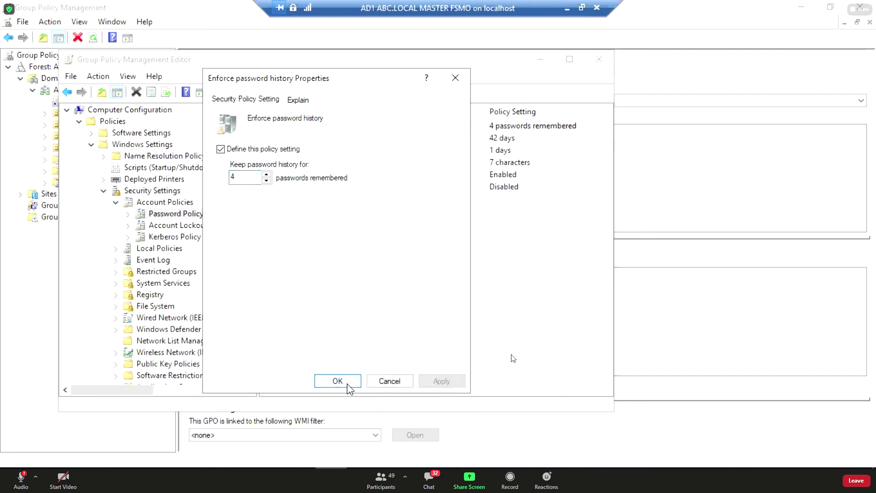
{"action": "left_click", "coordinate": [358, 376]}
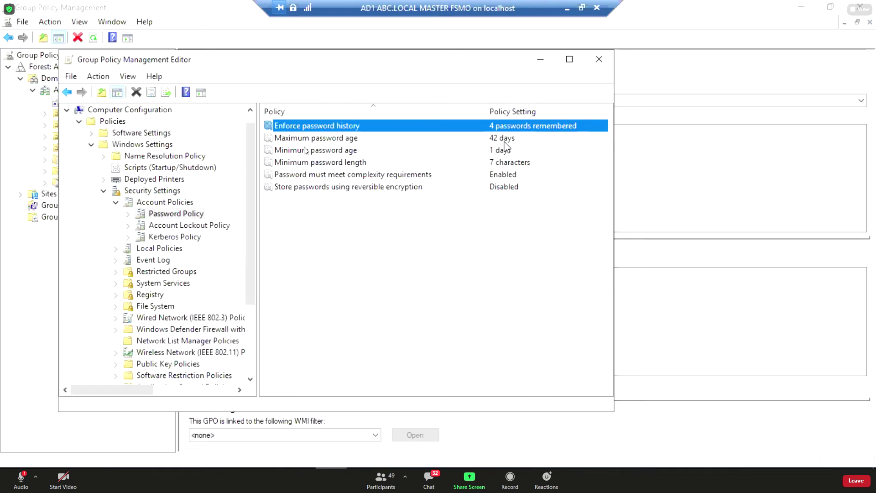
Change Maximum password age from 42 to 90 days, then check Minimum password age.
{"action": "double_click", "coordinate": [505, 138]}
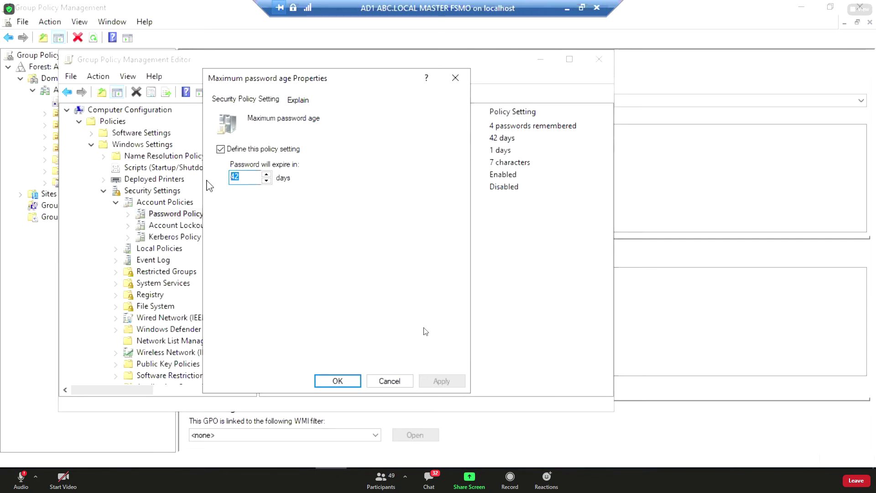
{"action": "type", "text": "90"}
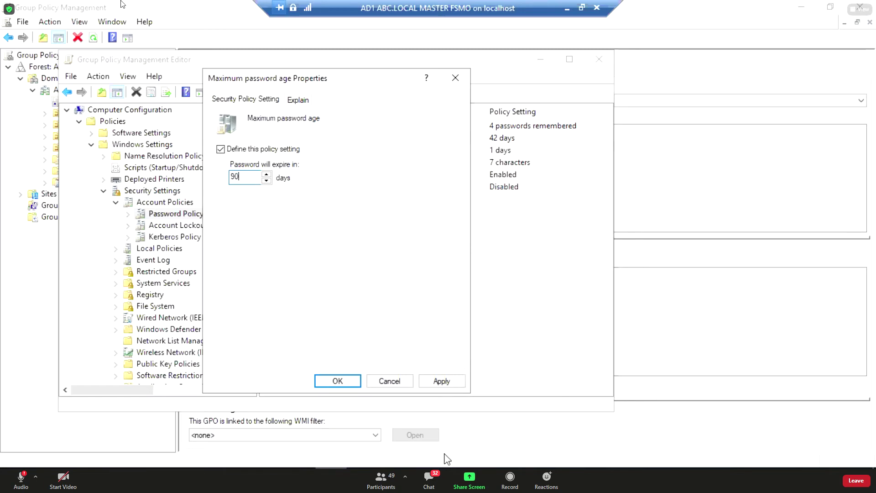
{"action": "left_click", "coordinate": [444, 381]}
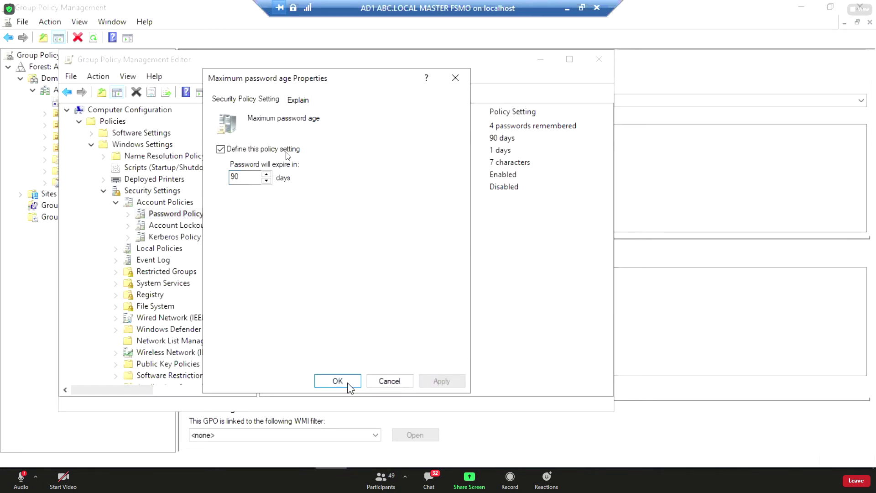
{"action": "left_click", "coordinate": [349, 382]}
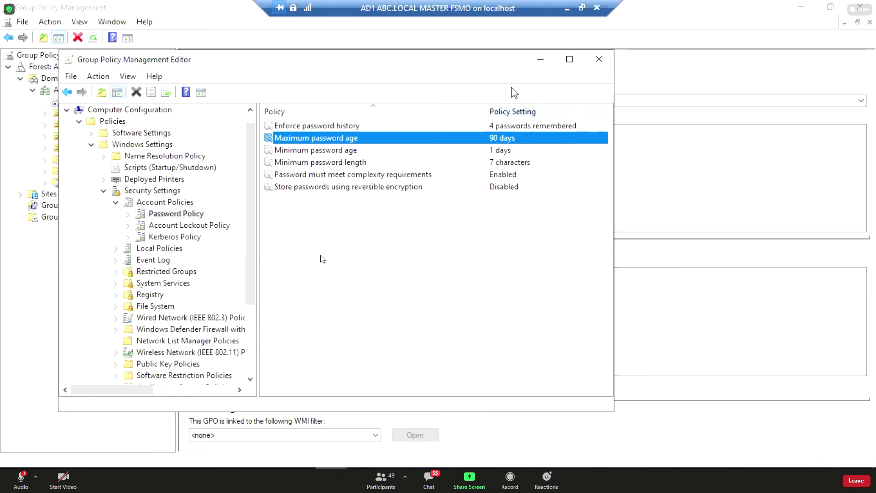
{"action": "left_click", "coordinate": [331, 153]}
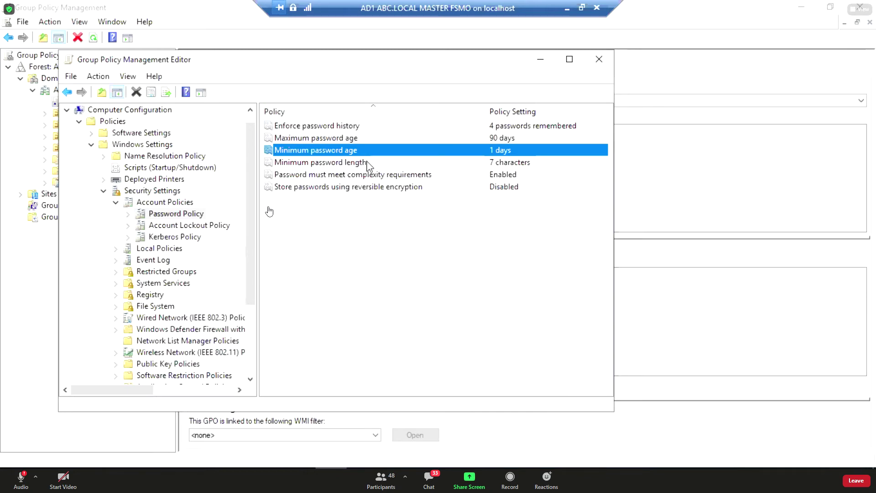
Review password length, reversible encryption and complexity rows, then show Account Lockout Policy.
{"action": "left_click", "coordinate": [363, 165]}
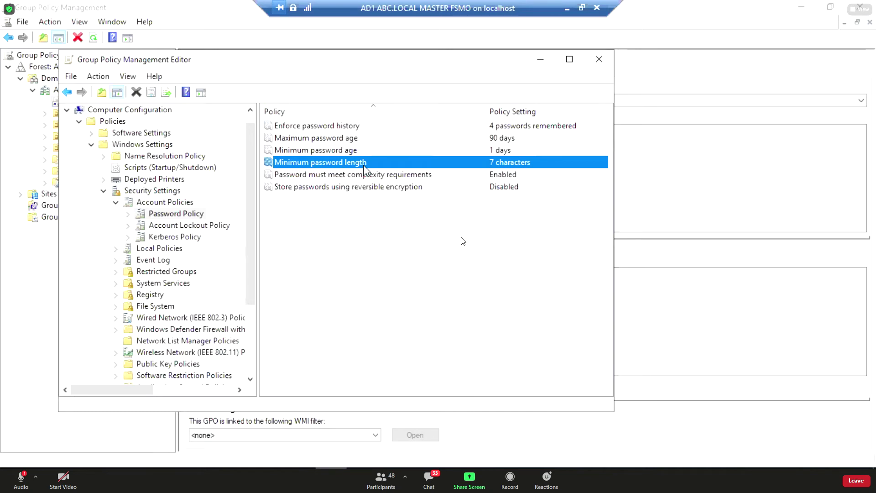
{"action": "left_click", "coordinate": [389, 186]}
{"action": "left_click", "coordinate": [390, 177]}
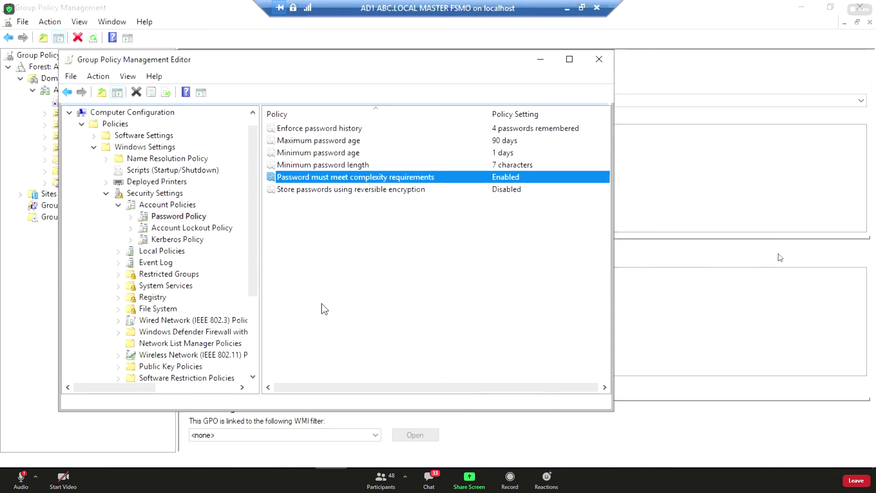
{"action": "left_click", "coordinate": [176, 228]}
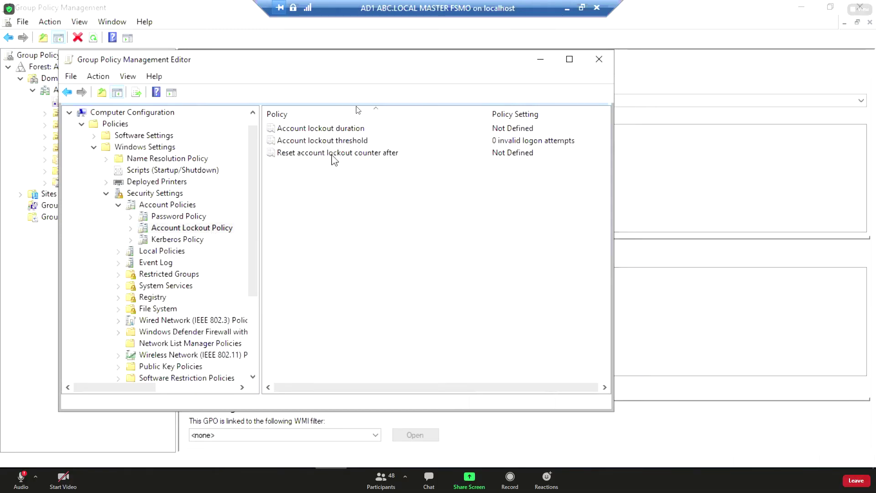
Set Account lockout threshold to 5 attempts, accepting the suggested 30-minute duration and reset values.
{"action": "double_click", "coordinate": [340, 141]}
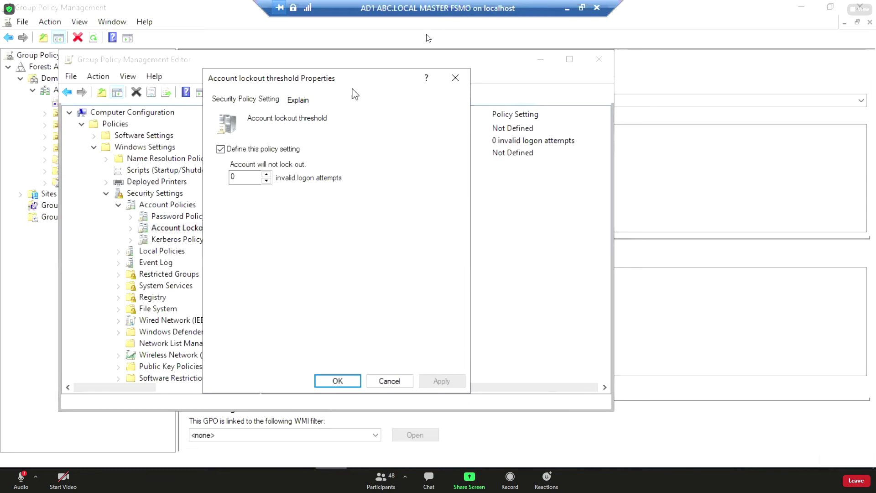
{"action": "left_click_drag", "start_coordinate": [361, 81], "coordinate": [402, 83]}
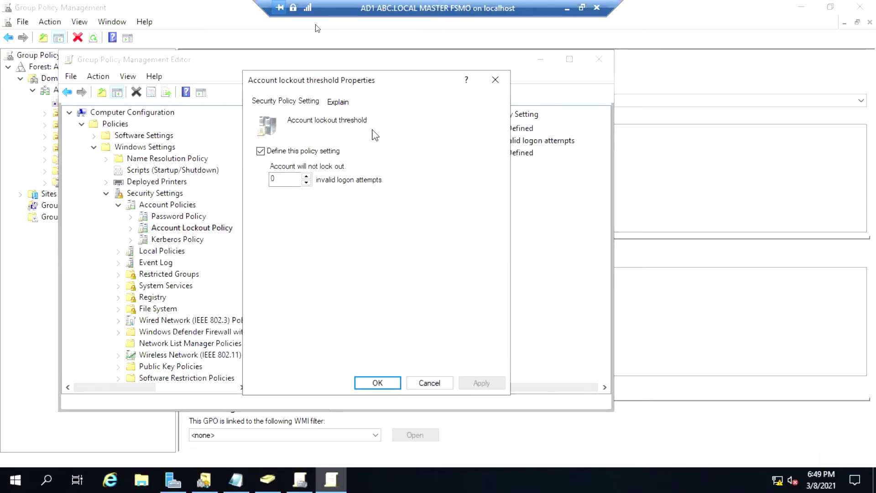
{"action": "left_click_drag", "start_coordinate": [289, 179], "coordinate": [265, 180]}
{"action": "type", "text": "5"}
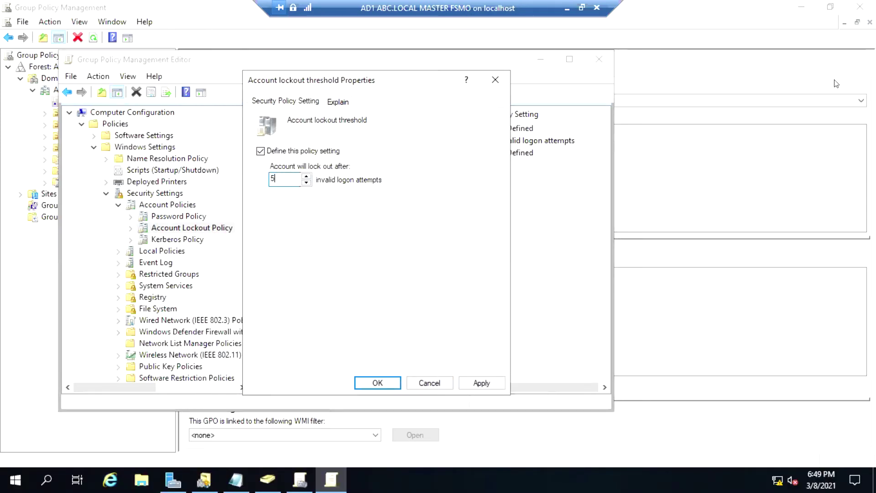
{"action": "left_click", "coordinate": [487, 386]}
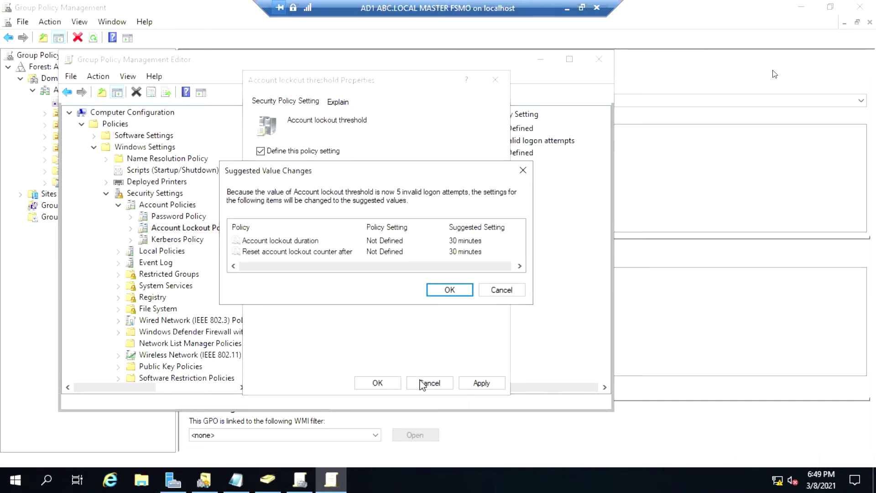
{"action": "left_click", "coordinate": [449, 290]}
{"action": "left_click", "coordinate": [376, 383]}
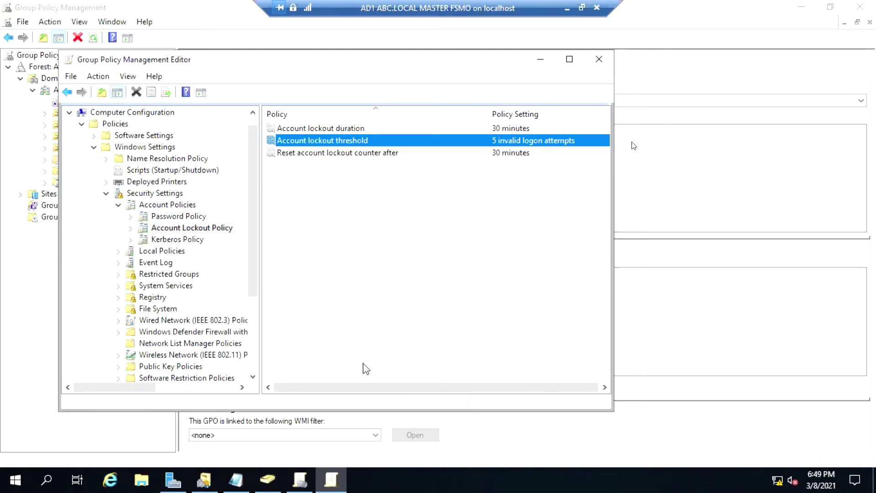
In ADUC, expand USA and open the IT USA unit to list its users.
{"action": "left_click", "coordinate": [274, 477]}
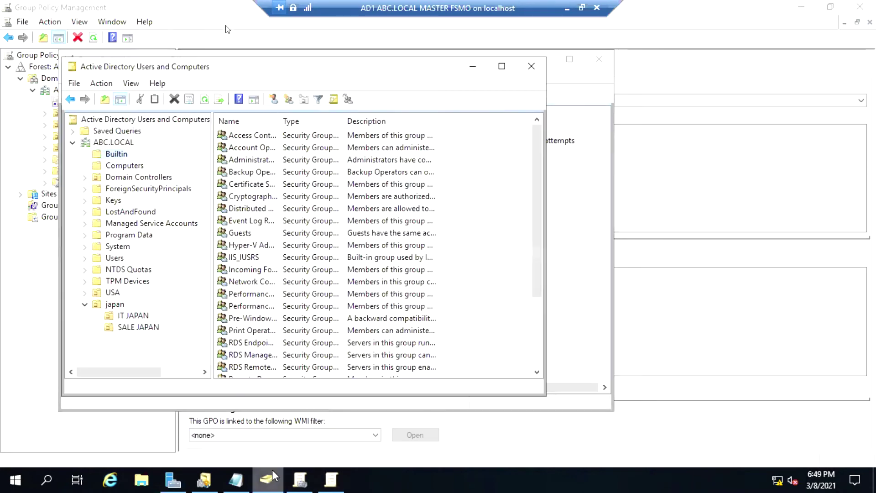
{"action": "left_click", "coordinate": [119, 293]}
{"action": "double_click", "coordinate": [93, 293]}
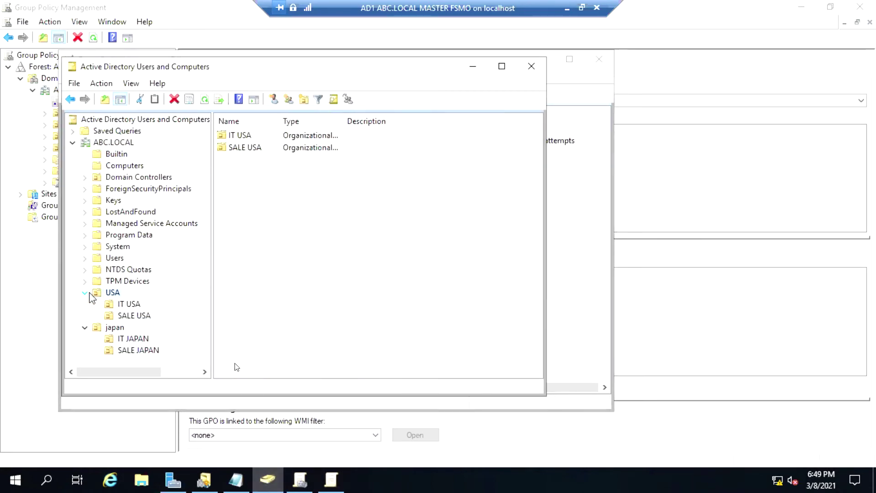
{"action": "left_click", "coordinate": [127, 303]}
On the first IT USA user's Account tab, toggle Unlock account on and off, then apply.
{"action": "left_click", "coordinate": [234, 136]}
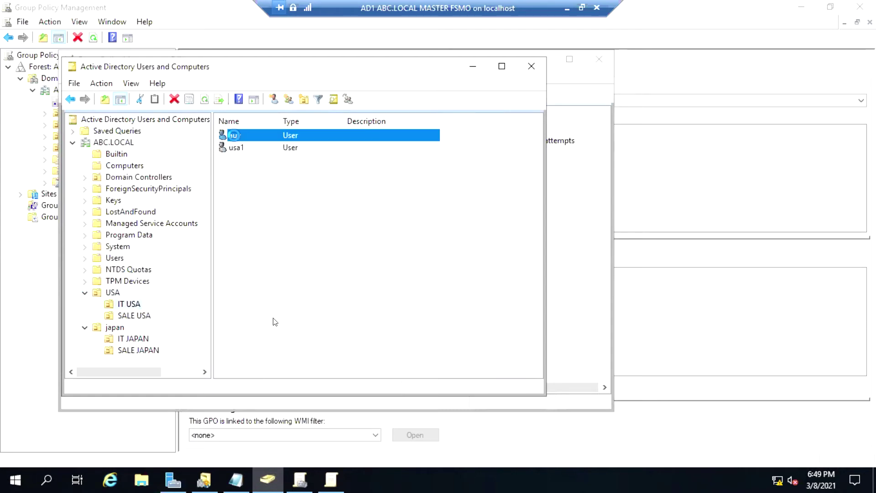
{"action": "double_click", "coordinate": [235, 137]}
{"action": "left_click", "coordinate": [271, 115]}
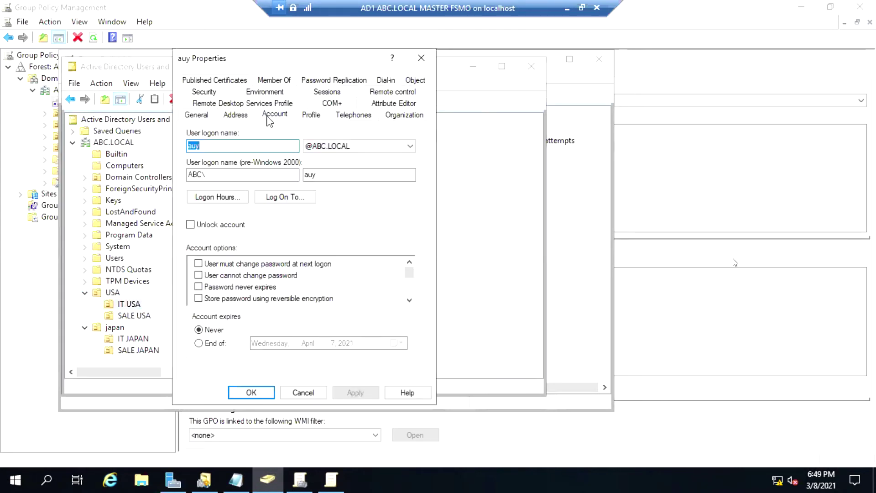
{"action": "left_click", "coordinate": [197, 224]}
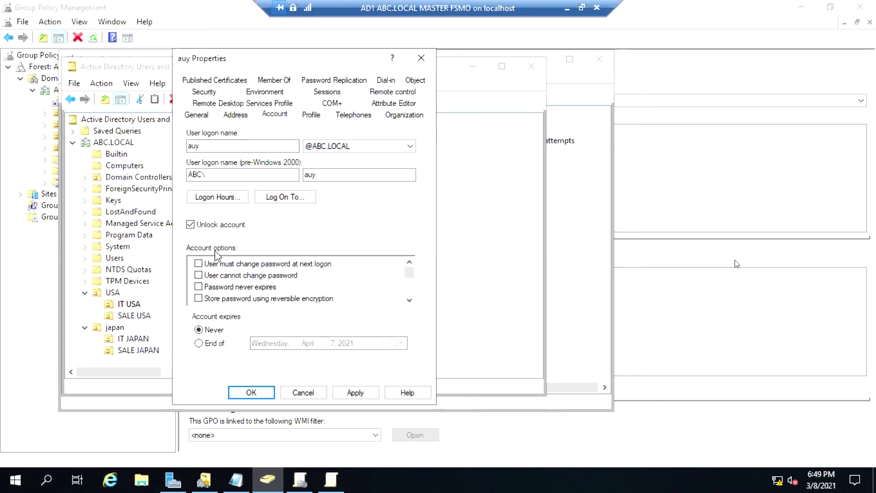
{"action": "left_click", "coordinate": [194, 224]}
{"action": "left_click", "coordinate": [358, 392]}
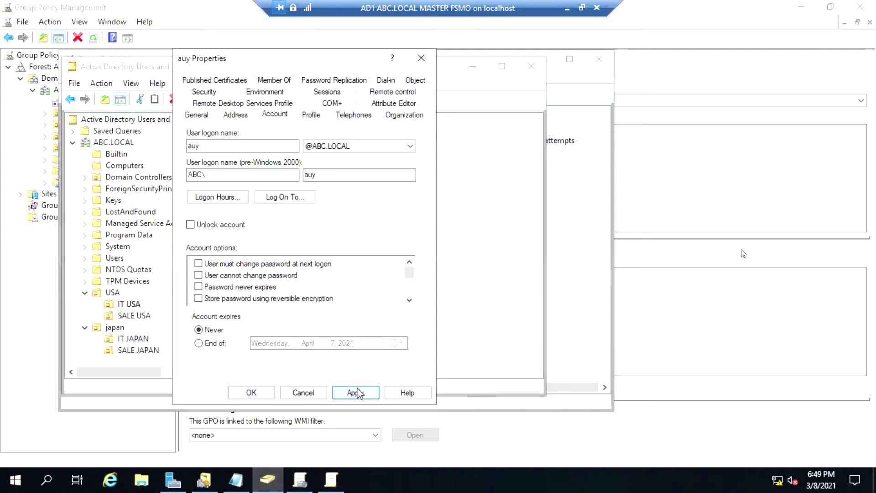
{"action": "left_click", "coordinate": [257, 393]}
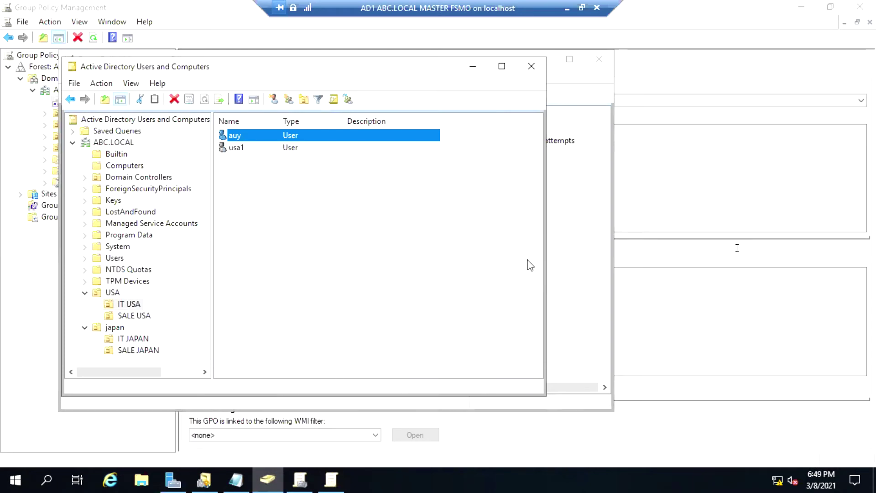
Under Local Policies > Audit Policy, define Audit account logon events for Success and Failure.
{"action": "left_click", "coordinate": [584, 238]}
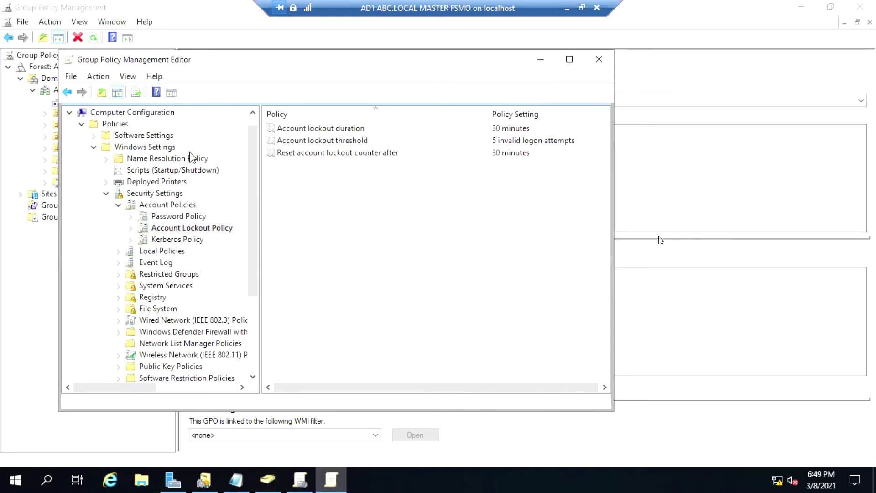
{"action": "left_click_drag", "start_coordinate": [228, 69], "coordinate": [257, 61]}
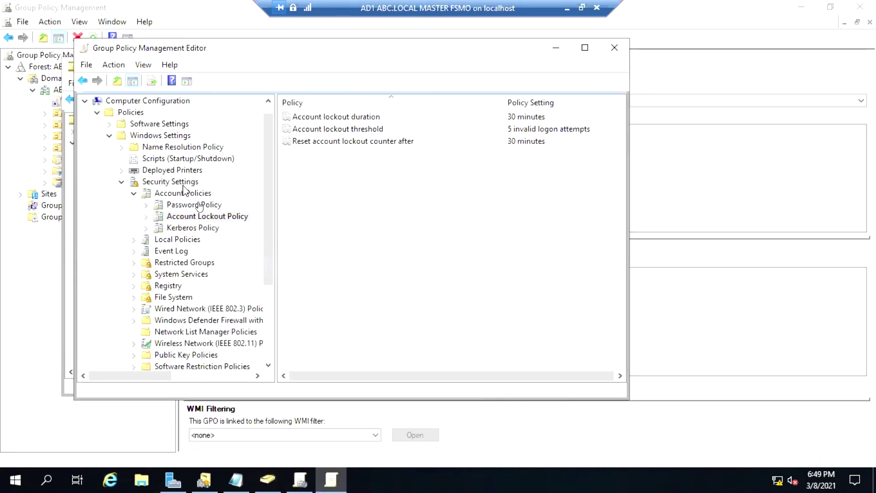
{"action": "left_click", "coordinate": [133, 240]}
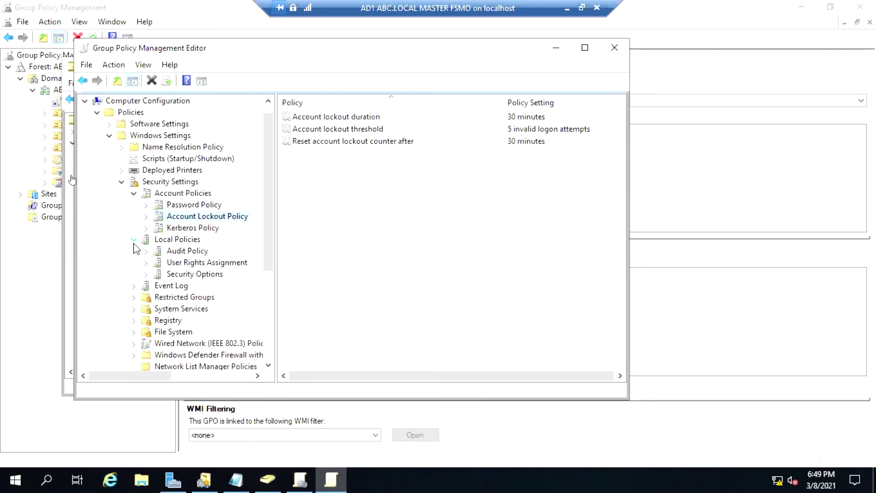
{"action": "left_click", "coordinate": [198, 252]}
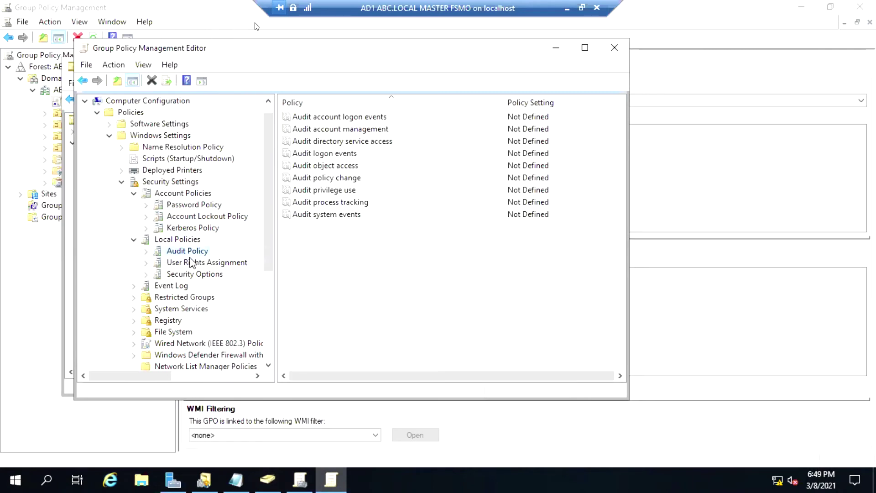
{"action": "right_click", "coordinate": [315, 118]}
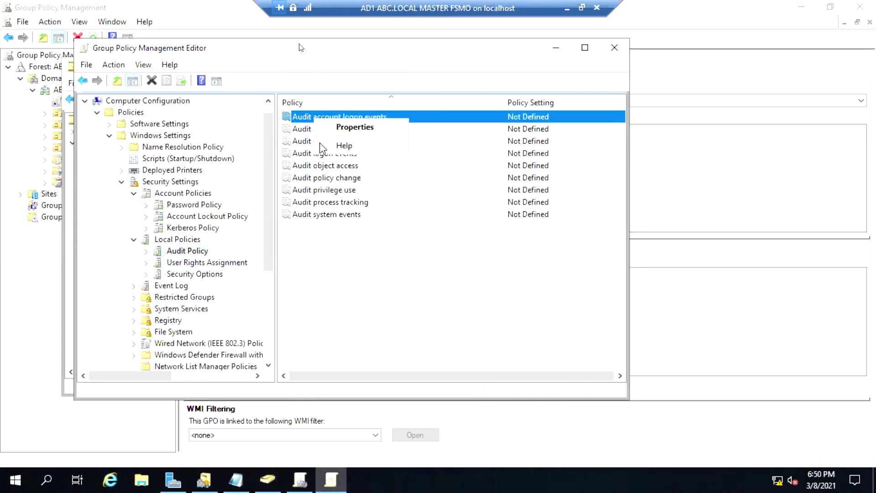
{"action": "left_click", "coordinate": [339, 128]}
{"action": "left_click", "coordinate": [299, 156]}
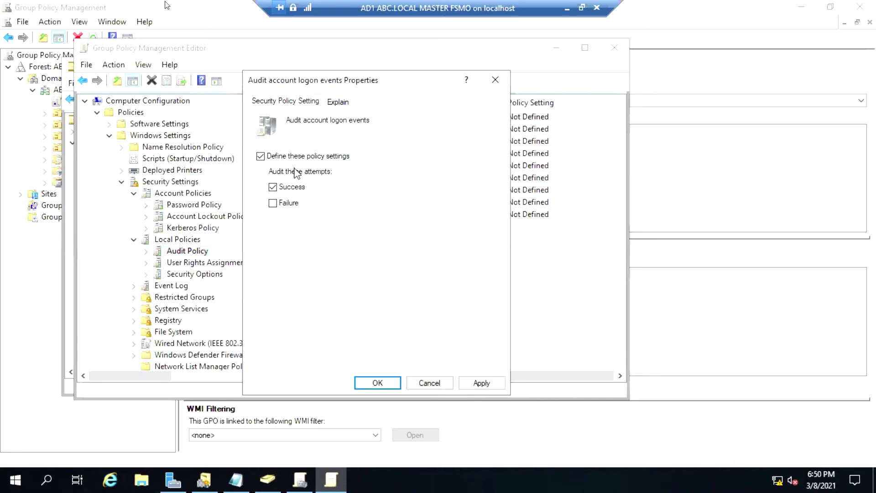
{"action": "left_click", "coordinate": [294, 203]}
{"action": "left_click", "coordinate": [480, 382]}
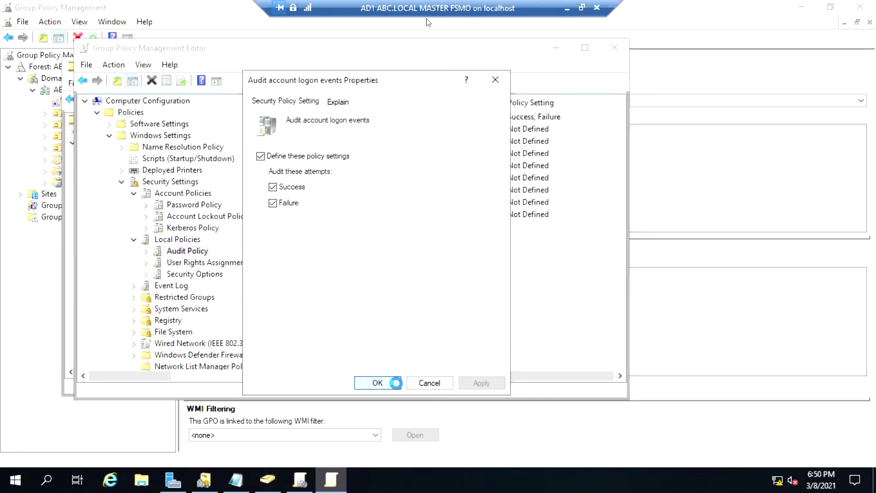
{"action": "left_click", "coordinate": [377, 382]}
Define Audit account management to audit both Success and Failure.
{"action": "right_click", "coordinate": [349, 131]}
{"action": "left_click", "coordinate": [365, 136]}
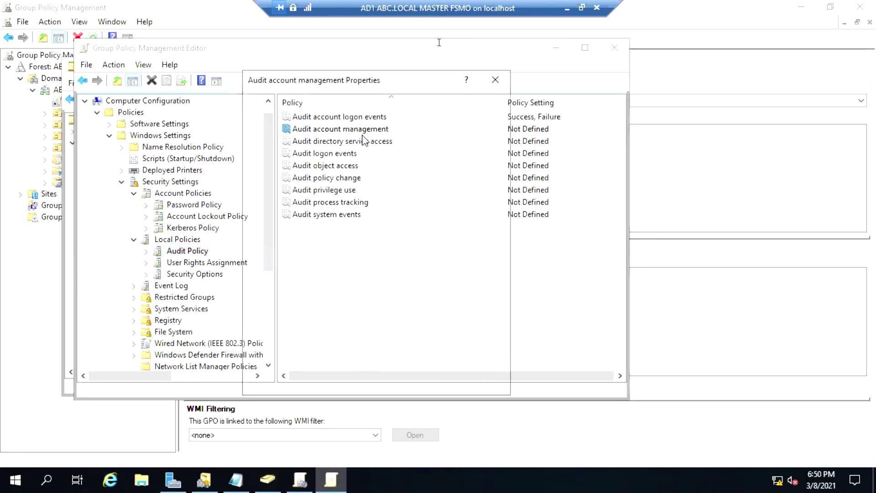
{"action": "left_click", "coordinate": [291, 156]}
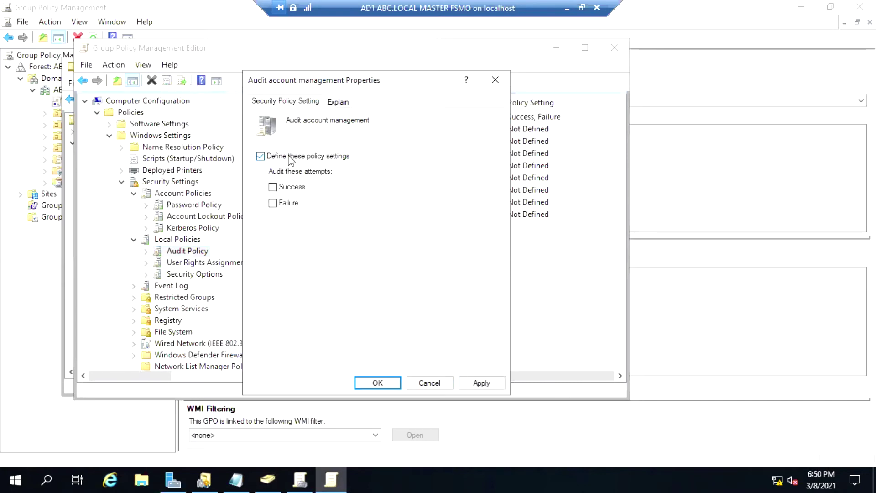
{"action": "left_click", "coordinate": [274, 187]}
{"action": "left_click", "coordinate": [275, 203]}
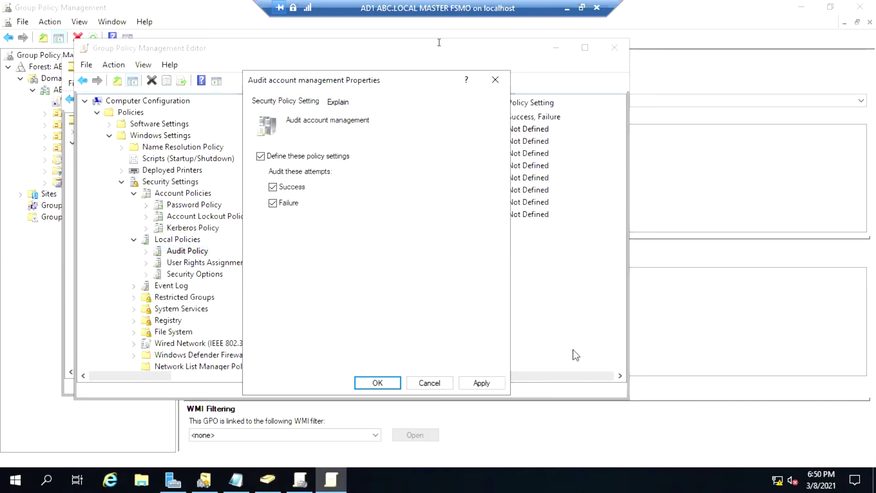
{"action": "left_click", "coordinate": [481, 383]}
{"action": "left_click", "coordinate": [381, 383]}
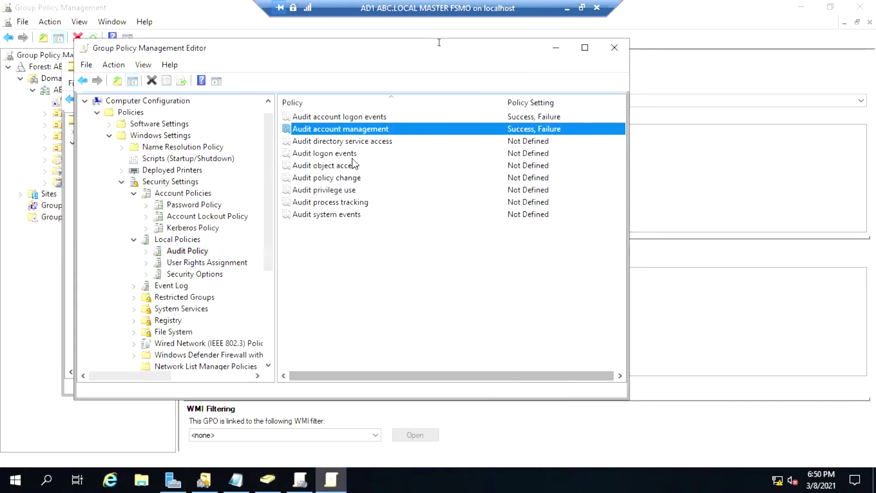
Define Audit directory service access to audit both Success and Failure.
{"action": "right_click", "coordinate": [355, 141]}
{"action": "left_click", "coordinate": [381, 150]}
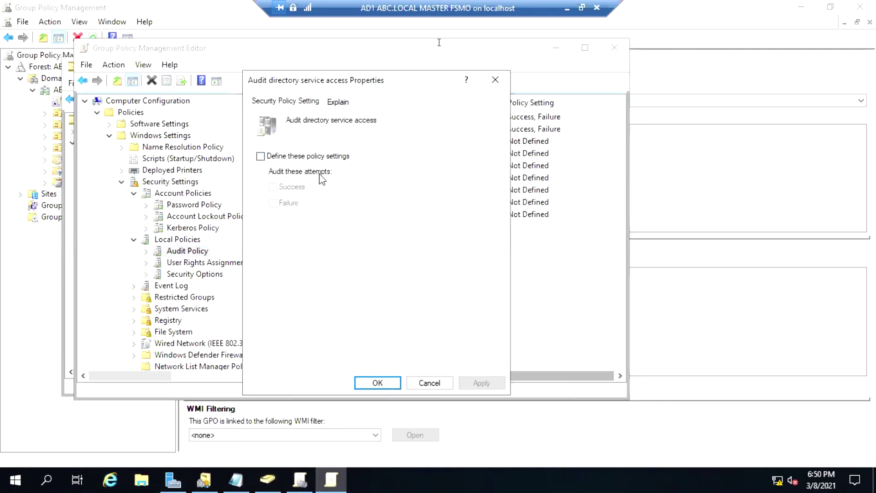
{"action": "left_click", "coordinate": [297, 157]}
{"action": "left_click", "coordinate": [273, 187]}
{"action": "left_click", "coordinate": [273, 204]}
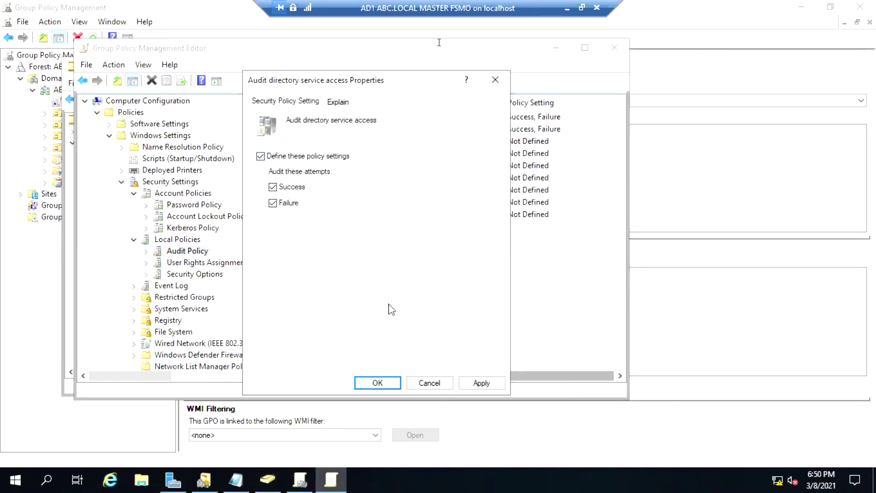
{"action": "left_click", "coordinate": [479, 383]}
{"action": "left_click", "coordinate": [398, 385]}
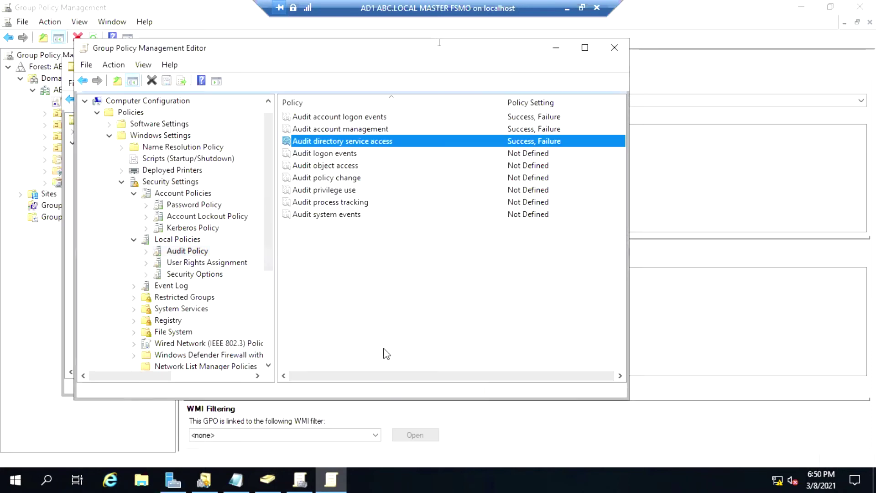
Define Audit logon events to audit both Success and Failure.
{"action": "right_click", "coordinate": [347, 155]}
{"action": "left_click", "coordinate": [369, 163]}
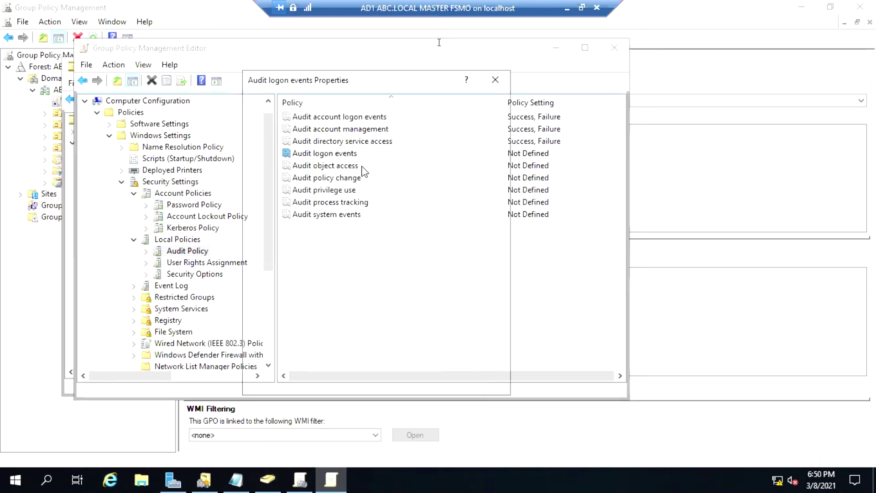
{"action": "left_click", "coordinate": [302, 157]}
{"action": "left_click", "coordinate": [273, 187]}
{"action": "left_click", "coordinate": [273, 203]}
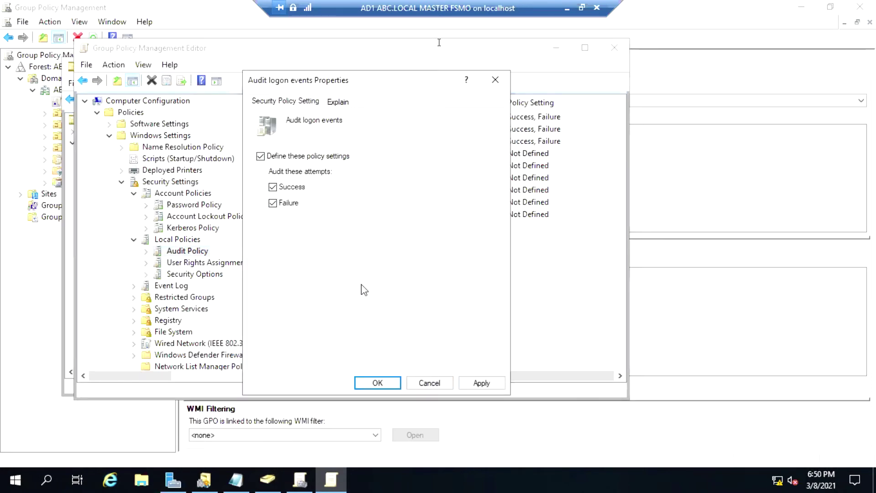
{"action": "left_click", "coordinate": [473, 382]}
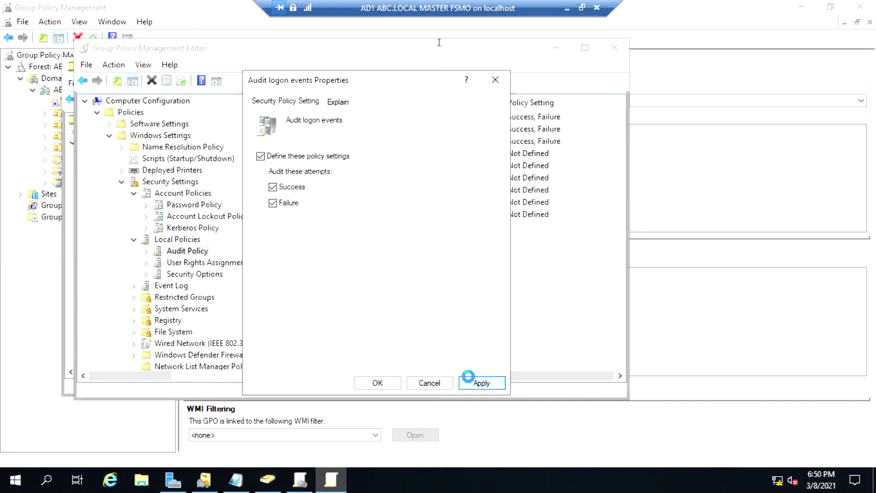
{"action": "left_click", "coordinate": [383, 383]}
Define Audit object access to audit both Success and Failure.
{"action": "right_click", "coordinate": [338, 165]}
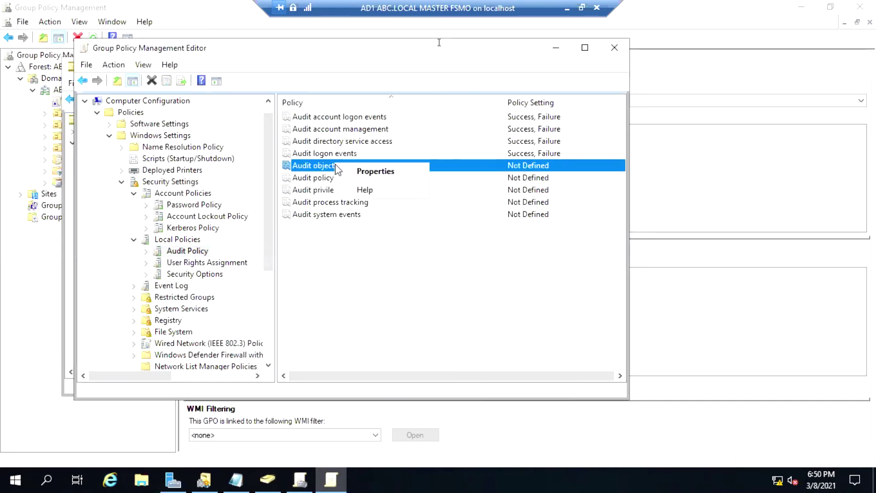
{"action": "left_click", "coordinate": [367, 173]}
{"action": "left_click", "coordinate": [317, 156]}
{"action": "left_click", "coordinate": [302, 188]}
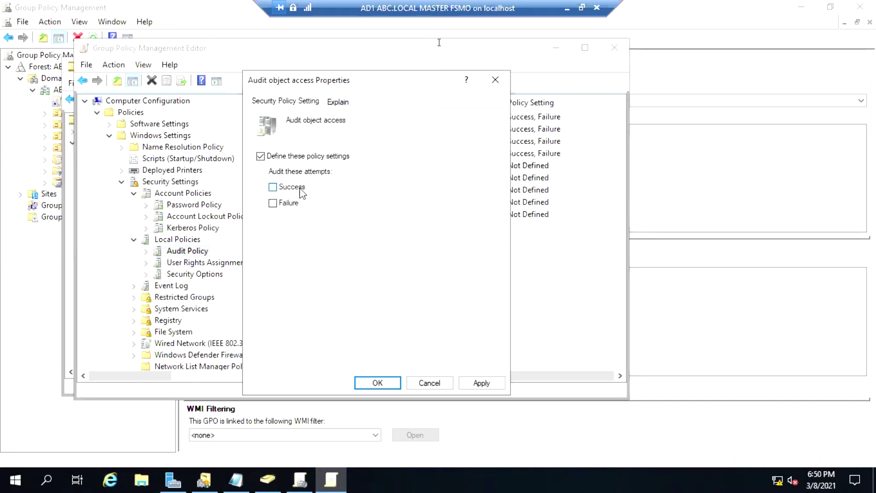
{"action": "left_click", "coordinate": [291, 204]}
{"action": "left_click", "coordinate": [497, 385]}
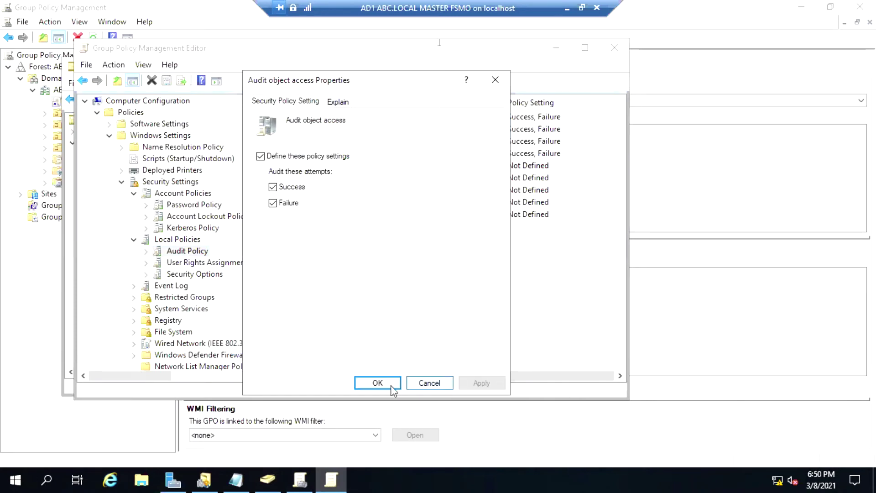
{"action": "left_click", "coordinate": [378, 384]}
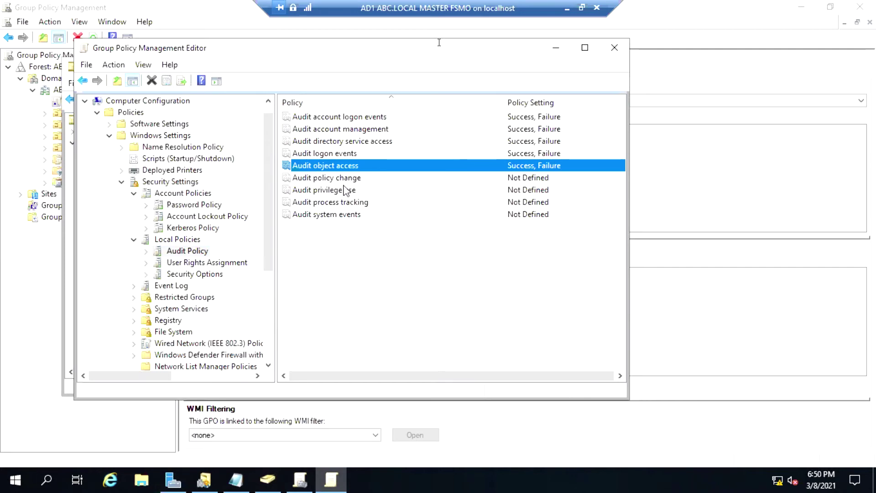
Define Audit policy change to audit both Success and Failure.
{"action": "right_click", "coordinate": [343, 181]}
{"action": "left_click", "coordinate": [374, 189]}
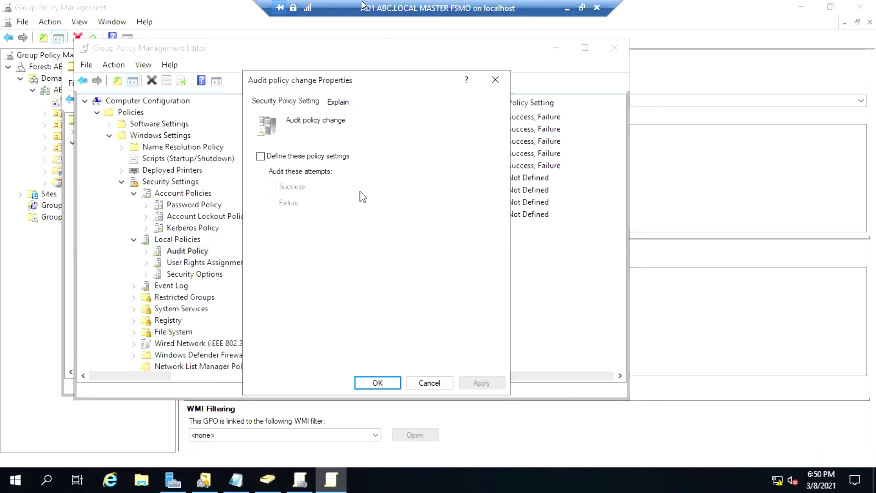
{"action": "left_click", "coordinate": [302, 156]}
{"action": "left_click", "coordinate": [294, 187]}
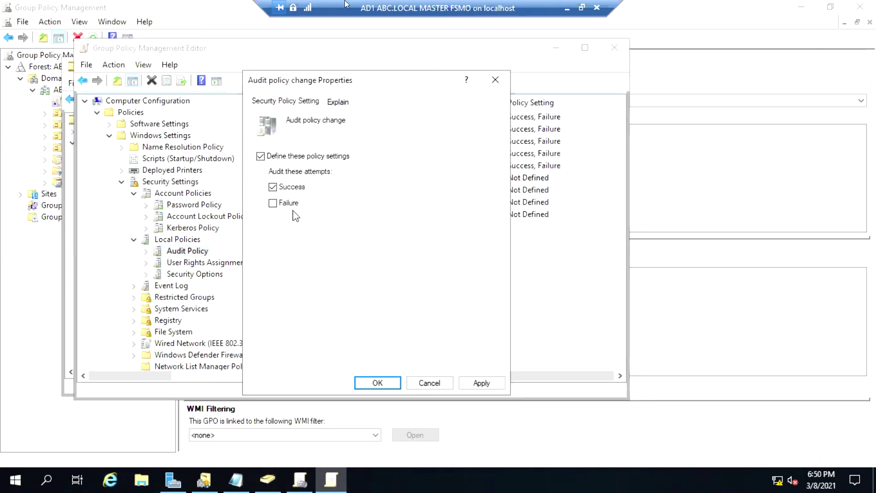
{"action": "left_click", "coordinate": [292, 204]}
{"action": "left_click", "coordinate": [468, 381]}
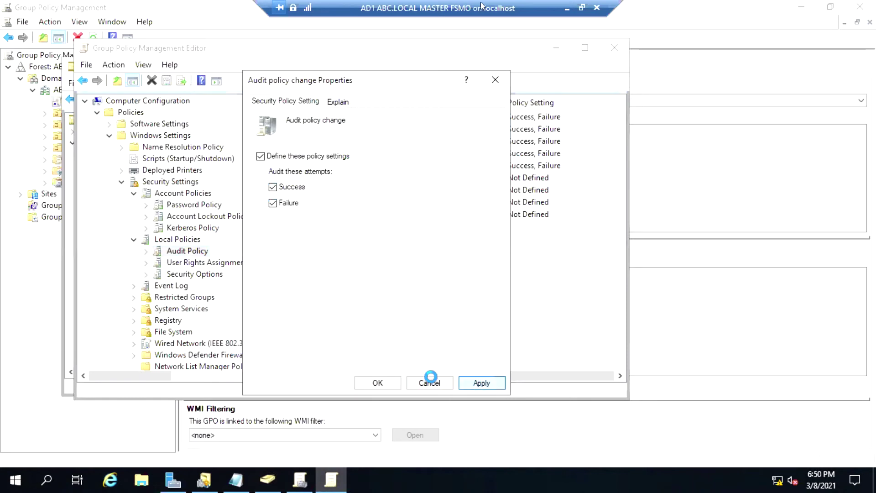
{"action": "left_click", "coordinate": [377, 383]}
Define Audit privilege use to audit both Success and Failure.
{"action": "left_click", "coordinate": [322, 191]}
{"action": "right_click", "coordinate": [322, 190]}
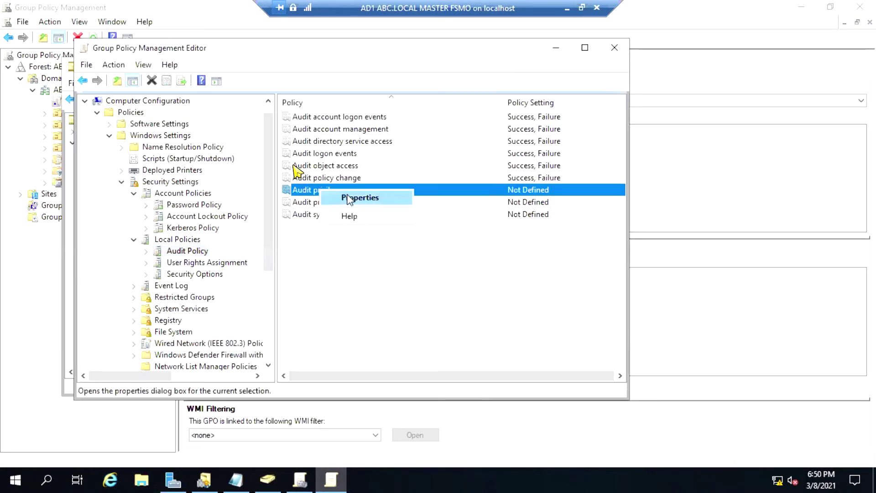
{"action": "left_click", "coordinate": [350, 195]}
{"action": "left_click", "coordinate": [260, 156]}
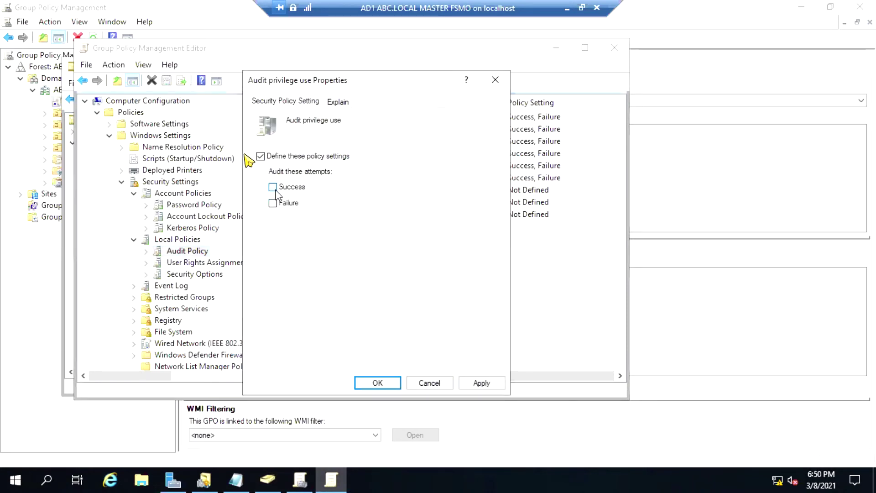
{"action": "left_click", "coordinate": [273, 187]}
{"action": "left_click", "coordinate": [273, 203]}
{"action": "left_click", "coordinate": [497, 384]}
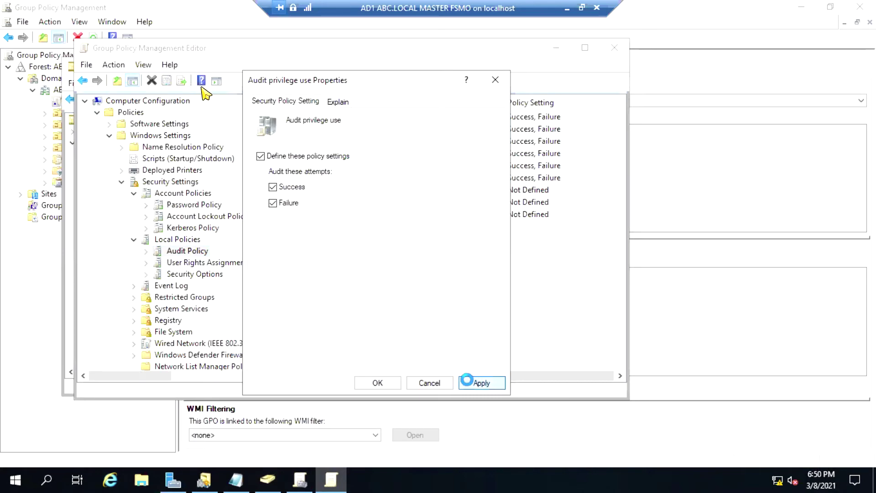
{"action": "left_click", "coordinate": [383, 385]}
Define Audit process tracking to audit both Success and Failure.
{"action": "right_click", "coordinate": [319, 202]}
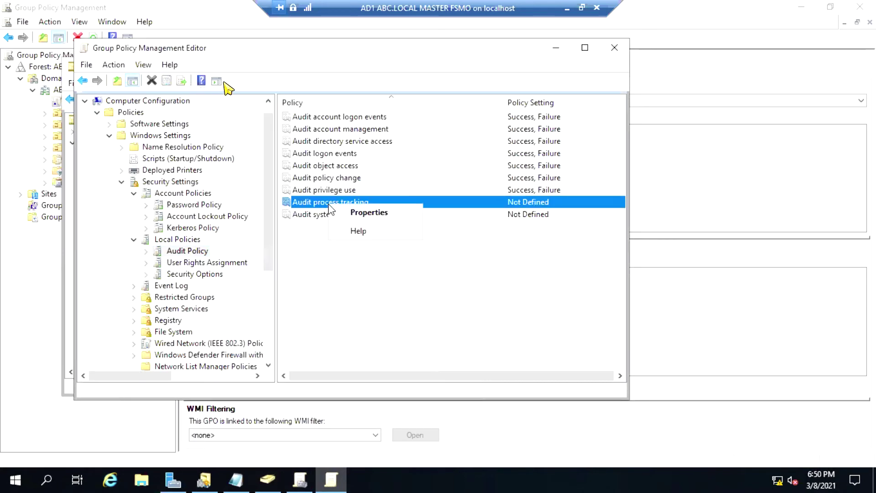
{"action": "left_click", "coordinate": [339, 207]}
{"action": "left_click", "coordinate": [261, 156]}
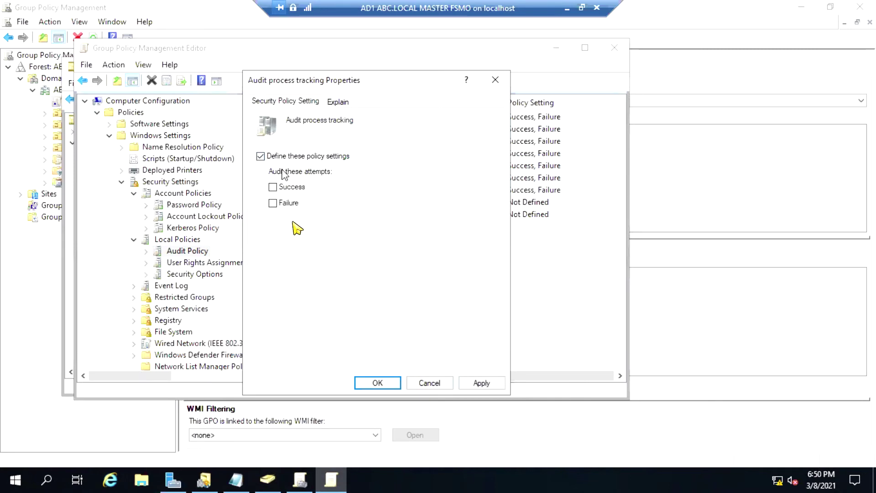
{"action": "left_click", "coordinate": [273, 187]}
{"action": "left_click", "coordinate": [273, 203]}
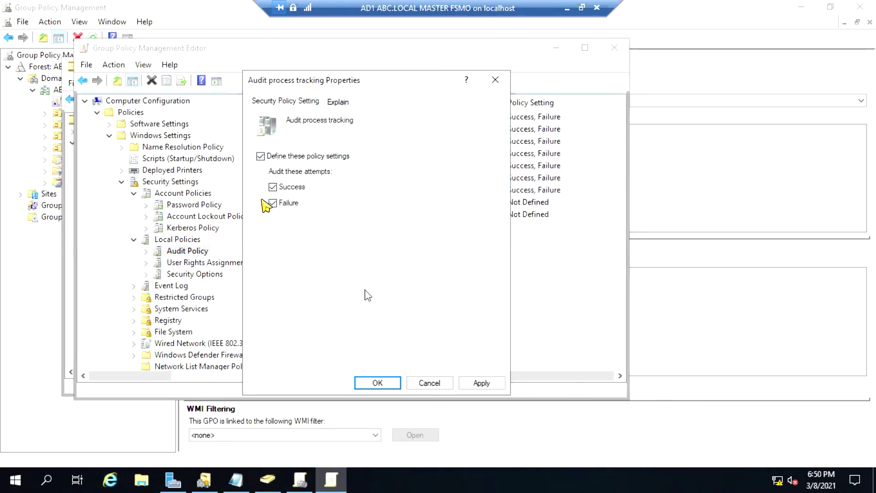
{"action": "left_click", "coordinate": [481, 383]}
{"action": "left_click", "coordinate": [378, 383]}
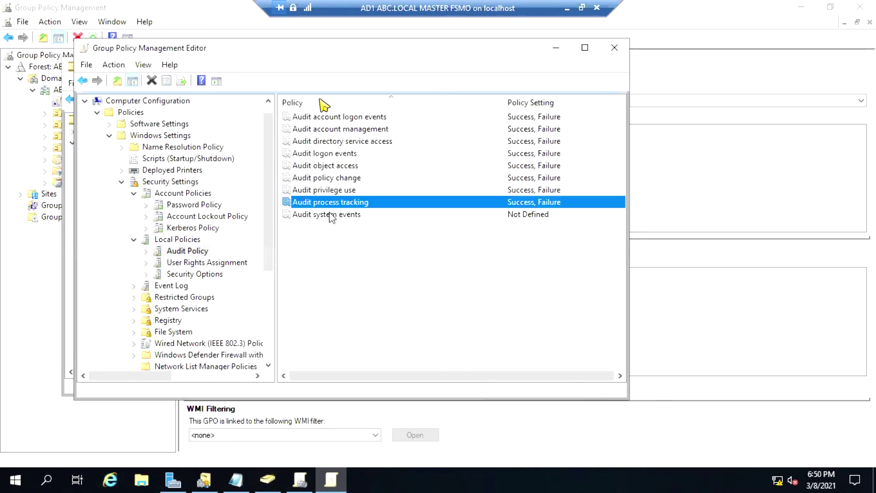
Define Audit system events to audit both Success and Failure.
{"action": "right_click", "coordinate": [332, 214]}
{"action": "left_click", "coordinate": [354, 221]}
{"action": "left_click", "coordinate": [285, 157]}
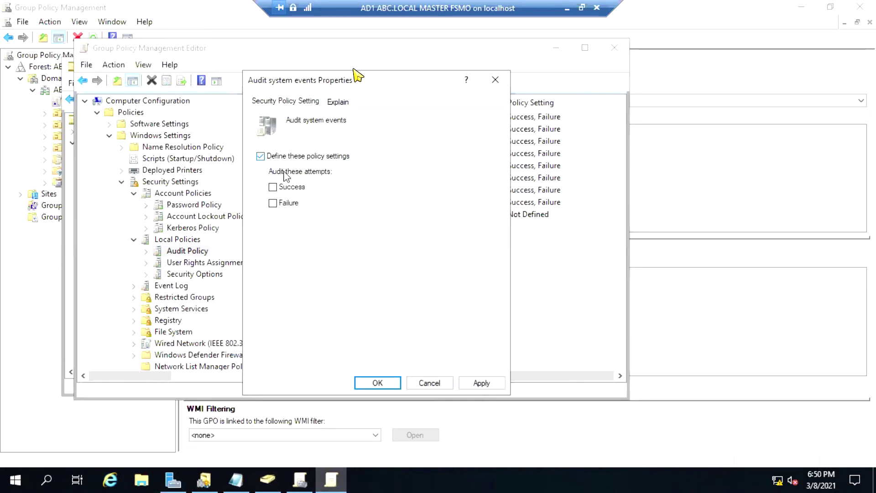
{"action": "left_click", "coordinate": [287, 187]}
{"action": "left_click", "coordinate": [289, 203]}
{"action": "left_click", "coordinate": [379, 383]}
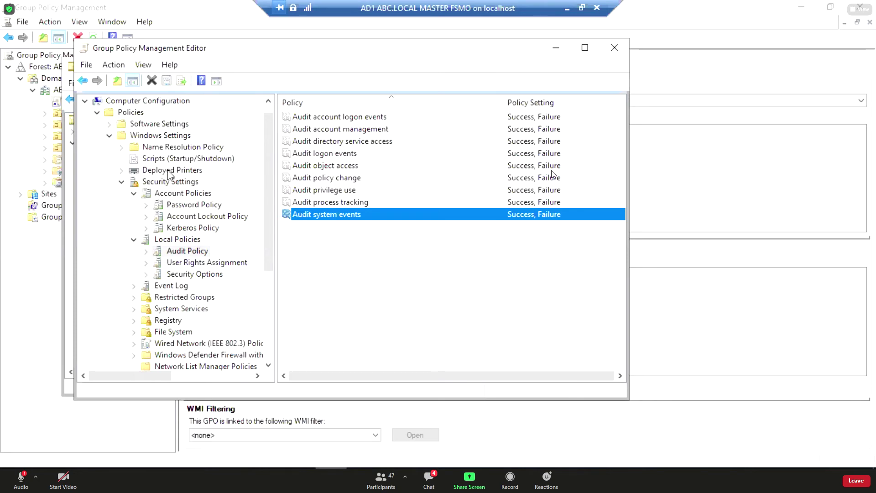
Collapse Account and Local Policies, close the editor, minimize ADUC, and bring up Server Manager.
{"action": "left_click", "coordinate": [135, 194]}
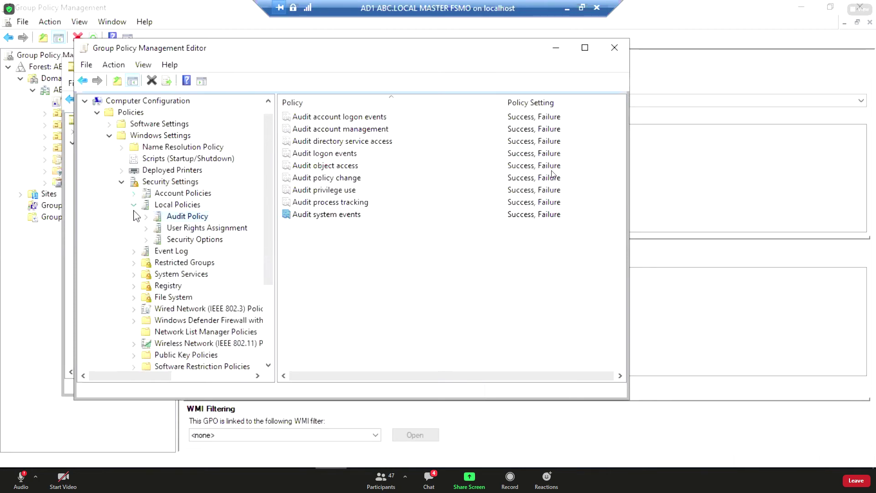
{"action": "left_click", "coordinate": [134, 206]}
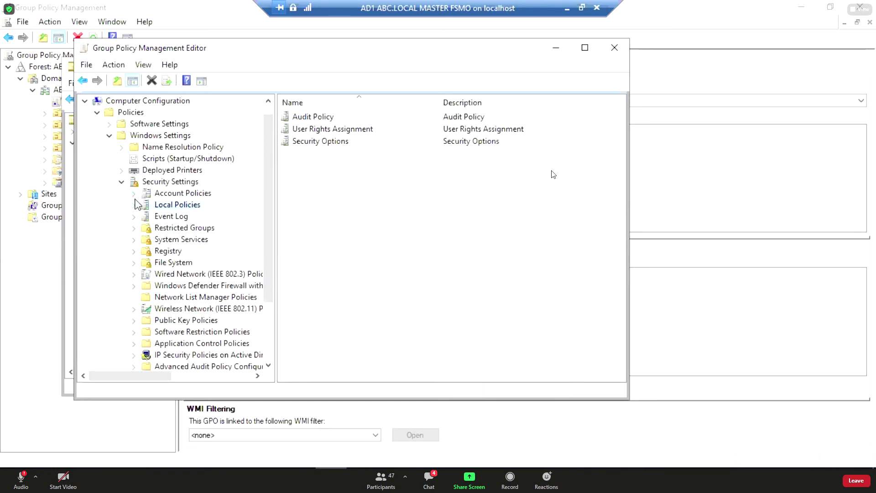
{"action": "left_click", "coordinate": [134, 194]}
{"action": "left_click", "coordinate": [134, 240]}
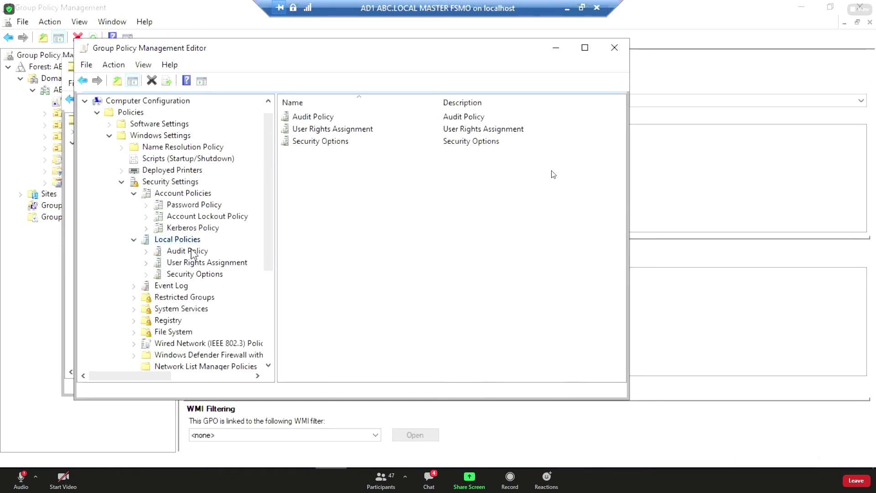
{"action": "left_click", "coordinate": [134, 194]}
{"action": "left_click", "coordinate": [133, 206]}
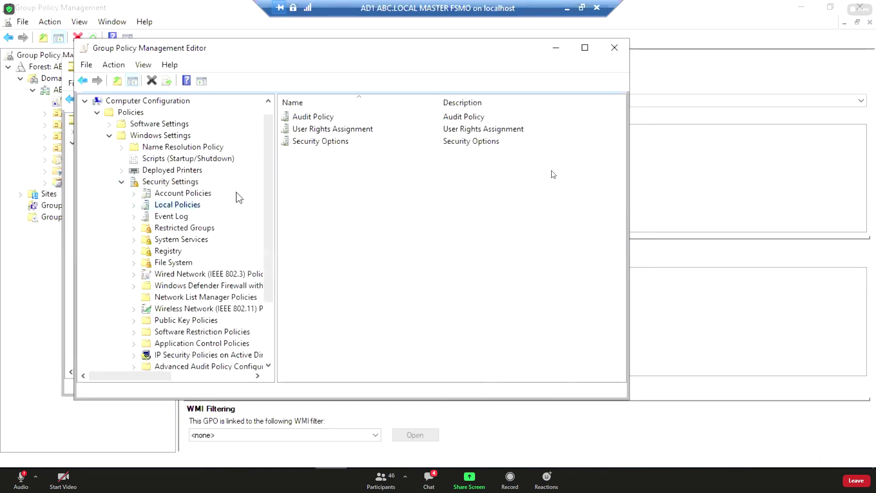
{"action": "left_click", "coordinate": [613, 48]}
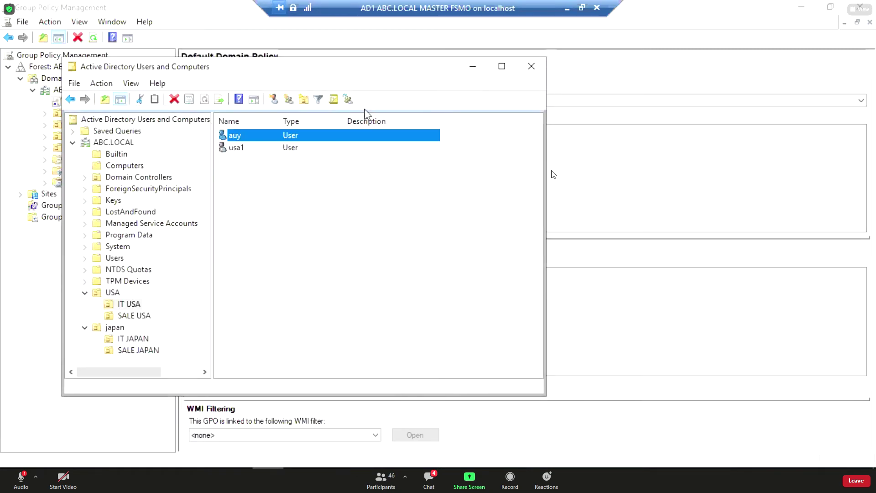
{"action": "left_click", "coordinate": [472, 68]}
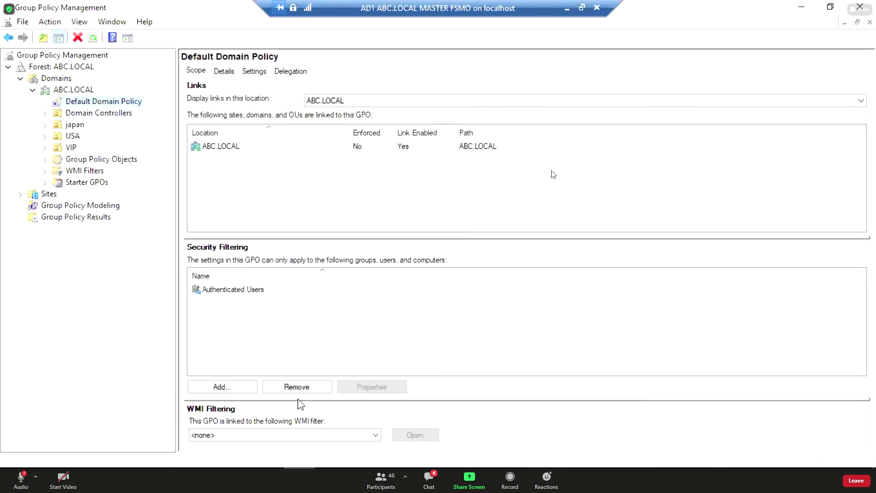
{"action": "left_click", "coordinate": [299, 464]}
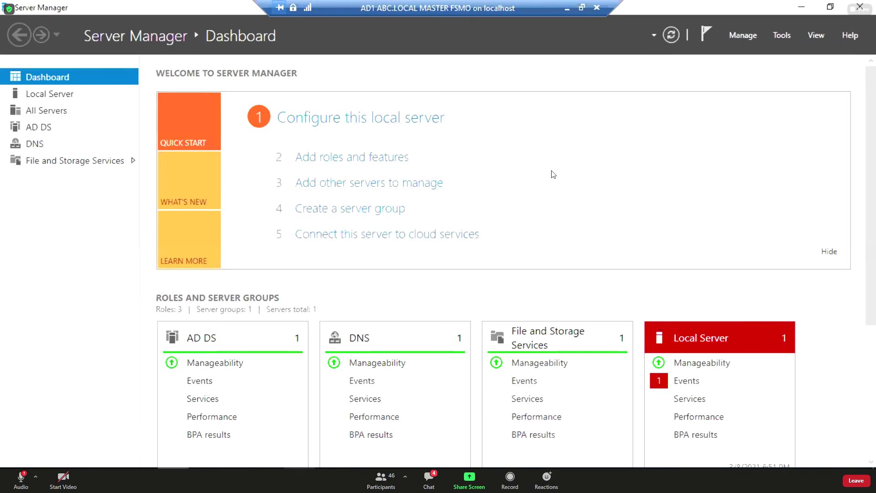
Bring Group Policy Management back in front from the taskbar.
{"action": "left_click", "coordinate": [299, 465]}
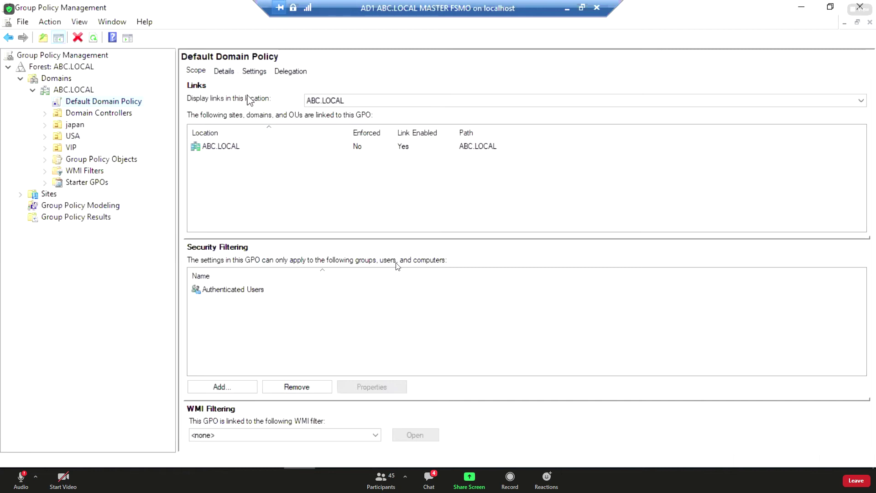
Create a GPO named REMOVE_HELP linked to ABC.LOCAL and view its scope.
{"action": "left_click", "coordinate": [69, 91]}
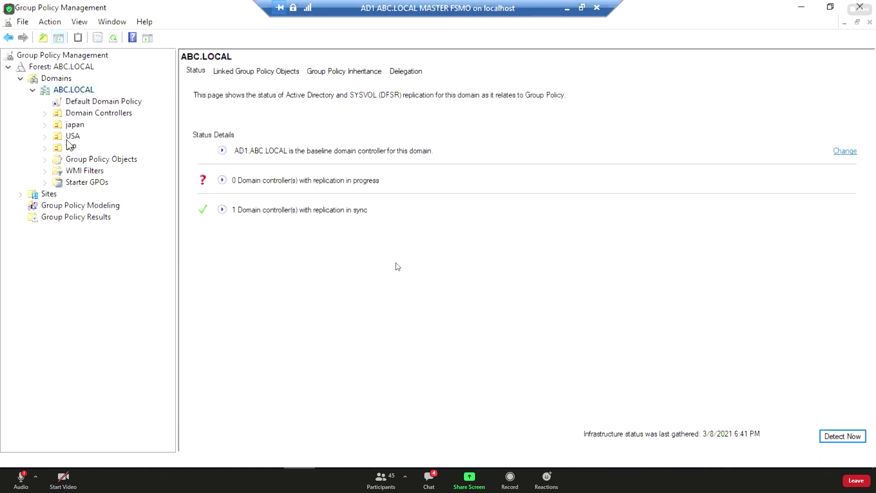
{"action": "left_click", "coordinate": [69, 137]}
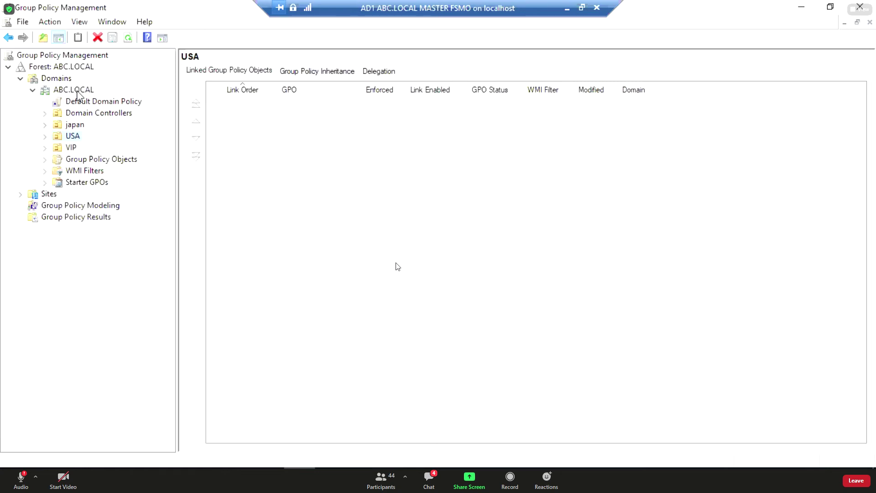
{"action": "right_click", "coordinate": [77, 94]}
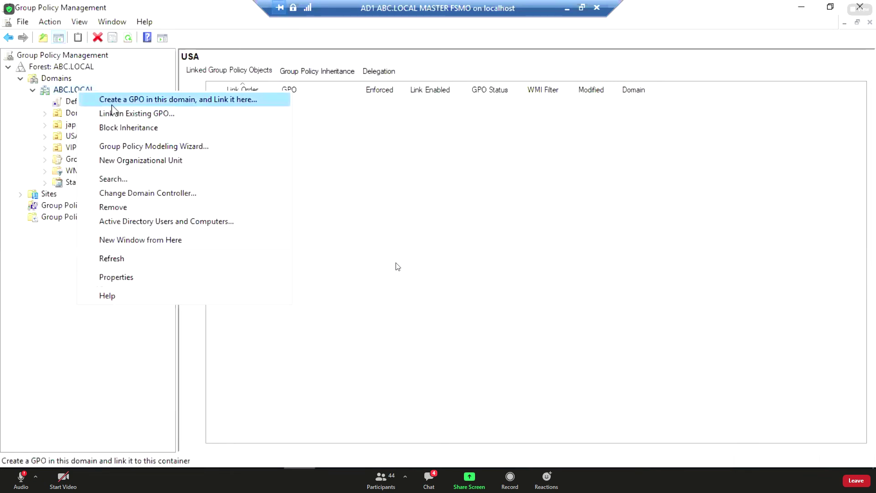
{"action": "left_click", "coordinate": [171, 100]}
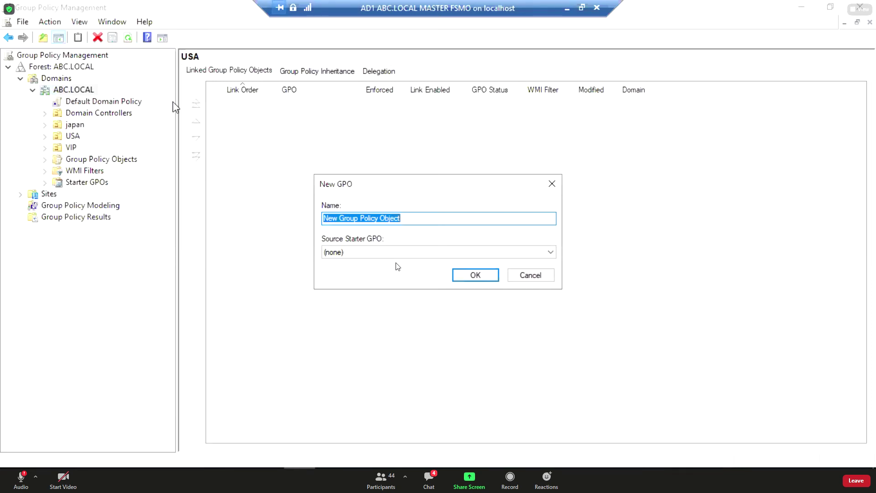
{"action": "type", "text": "REMO"}
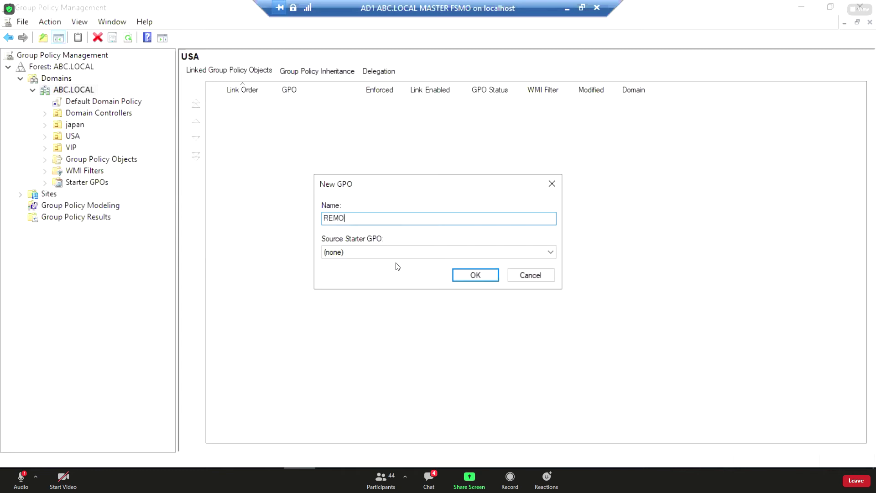
{"action": "type", "text": "VE_HELP"}
{"action": "key", "text": "Return"}
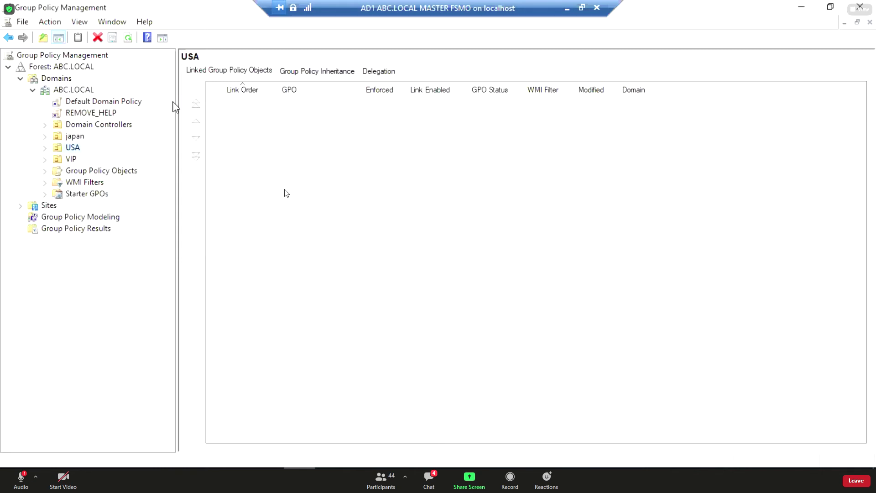
{"action": "left_click", "coordinate": [94, 114]}
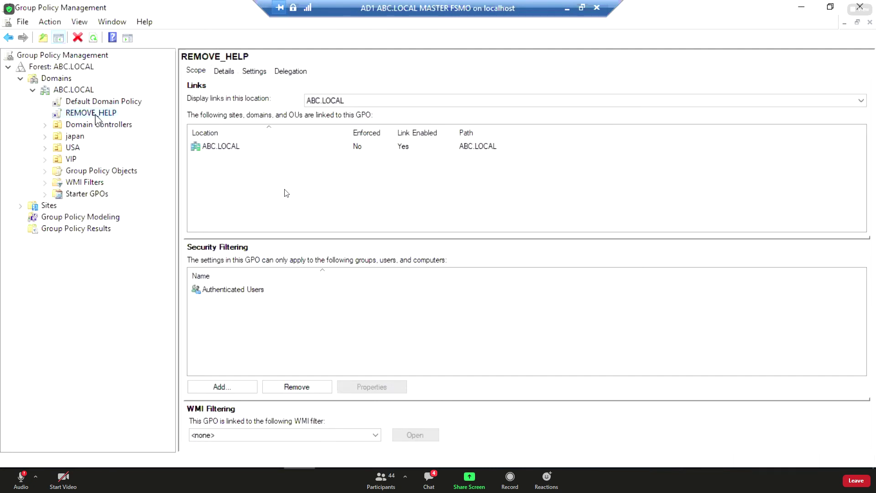
Edit REMOVE_HELP and browse to the user Start Menu and Taskbar administrative templates.
{"action": "right_click", "coordinate": [96, 116]}
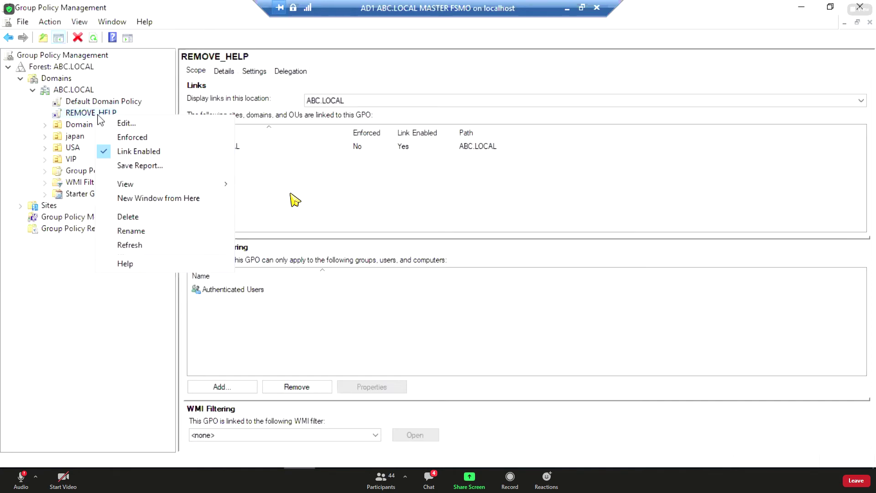
{"action": "left_click", "coordinate": [123, 124]}
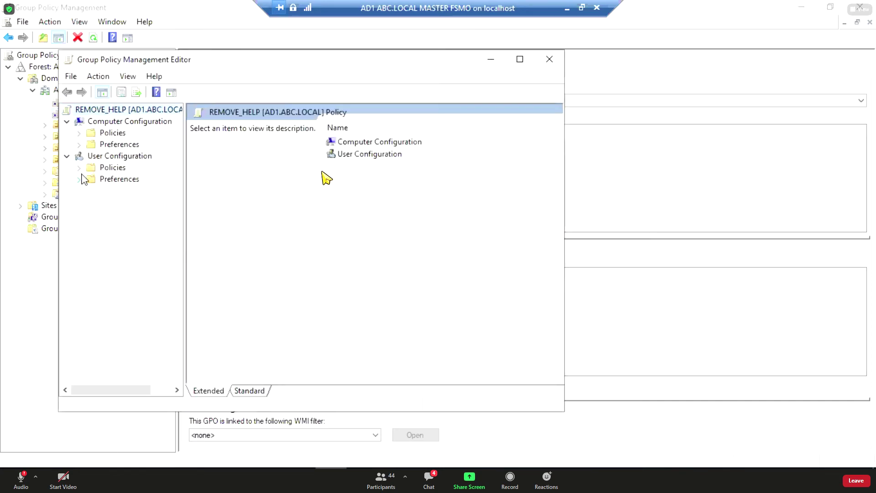
{"action": "left_click", "coordinate": [79, 168]}
{"action": "left_click", "coordinate": [79, 168]}
{"action": "left_click", "coordinate": [79, 168]}
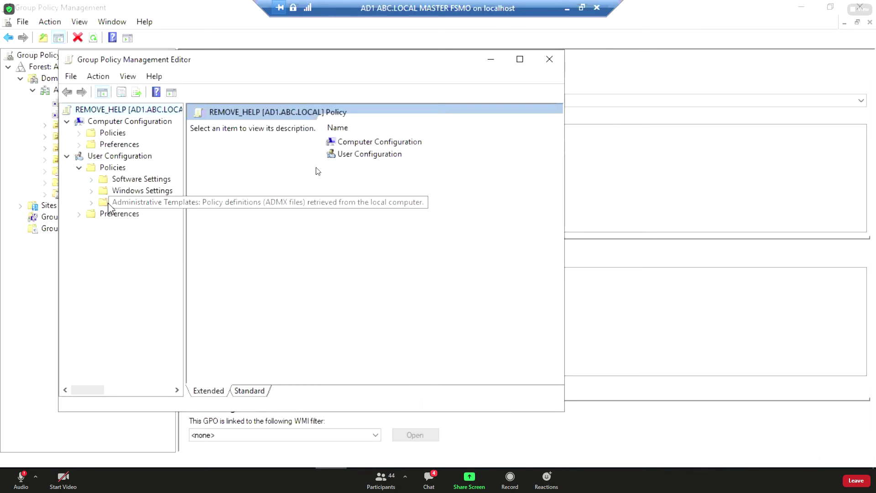
{"action": "left_click", "coordinate": [108, 203]}
{"action": "left_click", "coordinate": [94, 203]}
{"action": "left_click", "coordinate": [135, 264]}
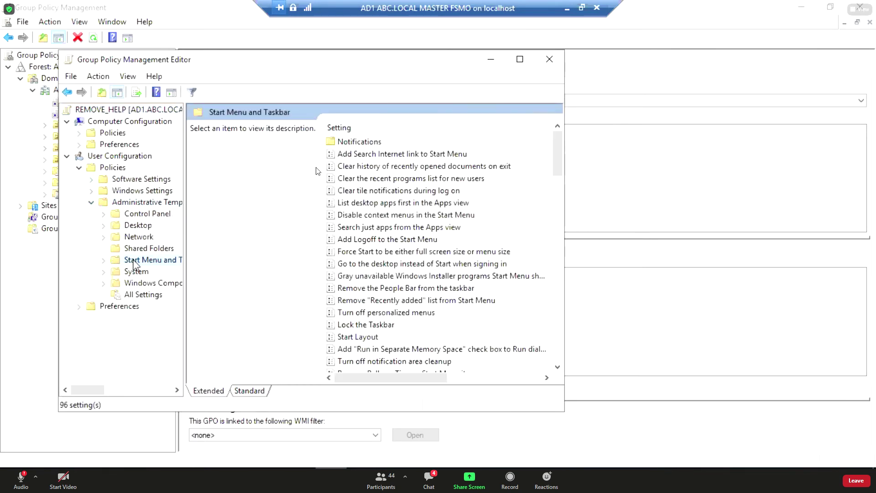
{"action": "left_click", "coordinate": [243, 392]}
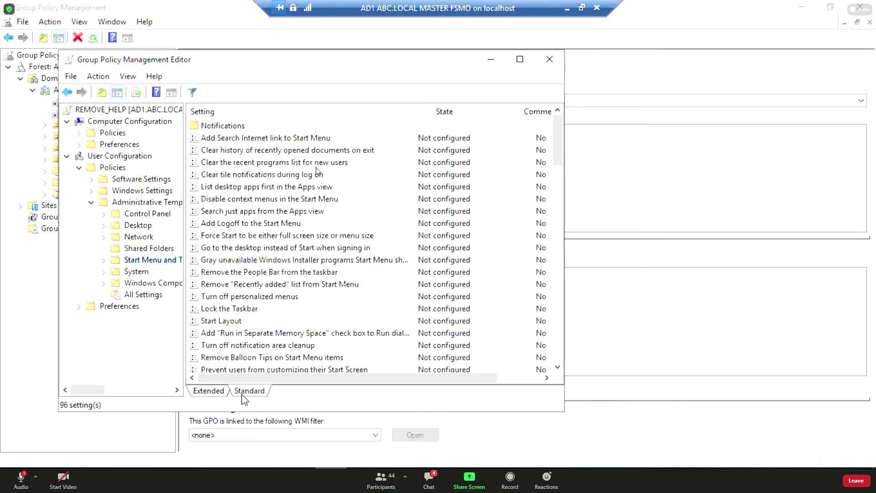
{"action": "left_click", "coordinate": [230, 284]}
{"action": "scroll", "coordinate": [303, 246], "scroll_direction": "down", "scroll_amount": 4}
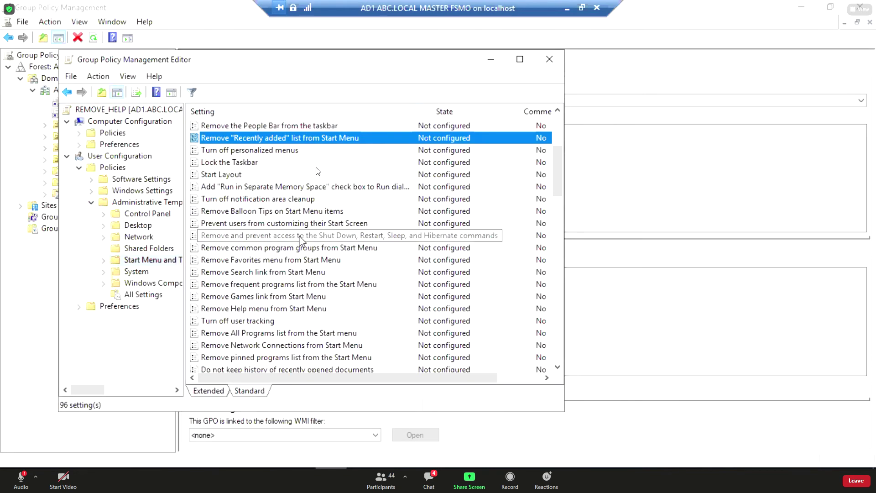
{"action": "scroll", "coordinate": [303, 244], "scroll_direction": "down", "scroll_amount": 1}
{"action": "scroll", "coordinate": [296, 243], "scroll_direction": "down", "scroll_amount": 2}
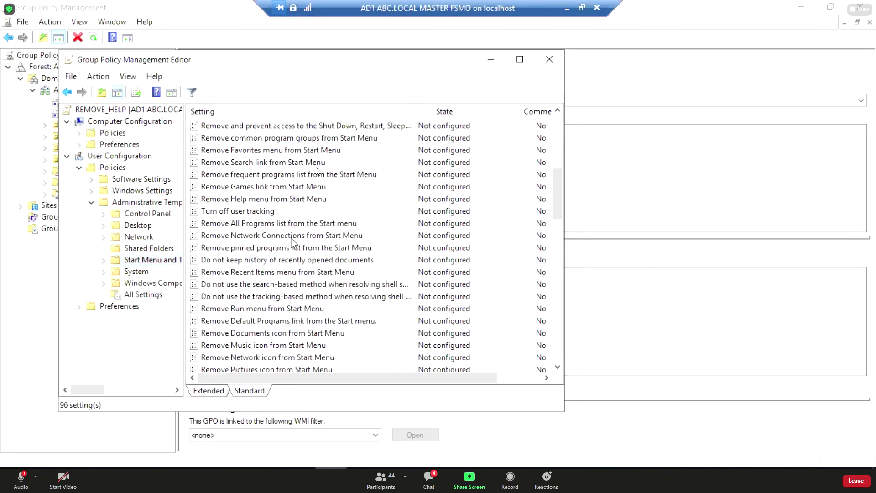
Set Remove Help menu from Start Menu to Enabled and close the editor.
{"action": "left_click", "coordinate": [268, 200]}
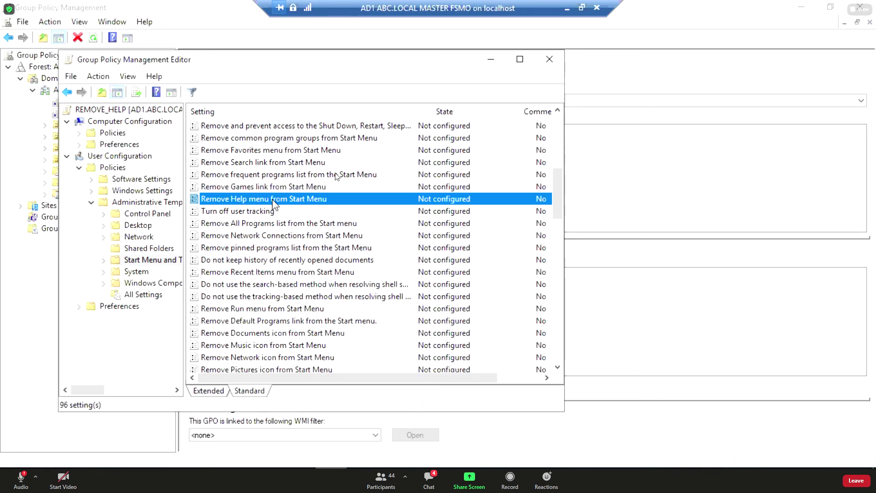
{"action": "double_click", "coordinate": [273, 200]}
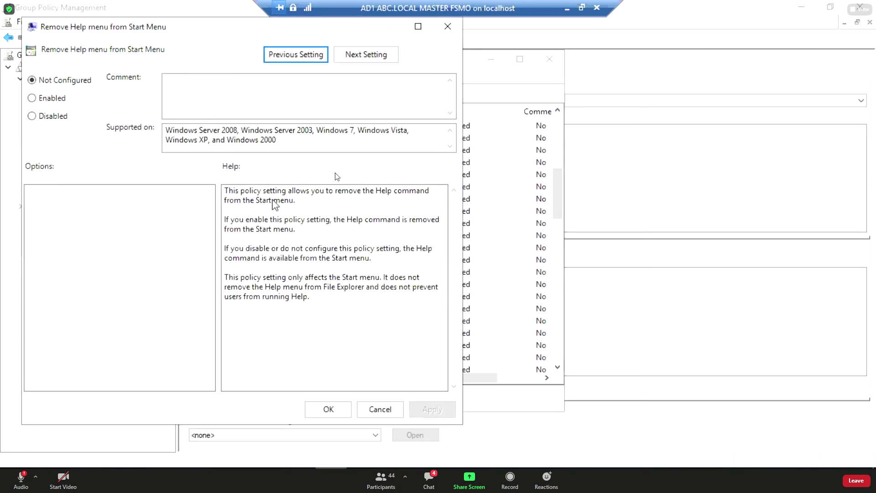
{"action": "left_click", "coordinate": [54, 97]}
{"action": "left_click", "coordinate": [428, 411]}
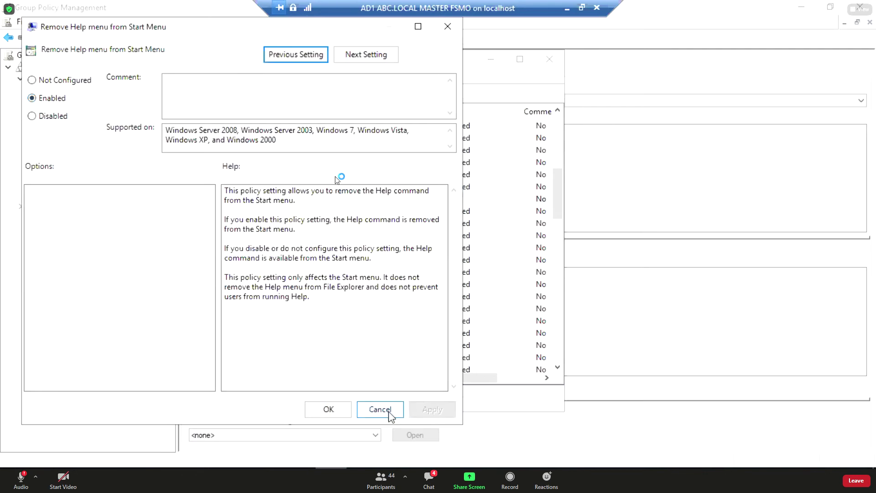
{"action": "left_click", "coordinate": [337, 416]}
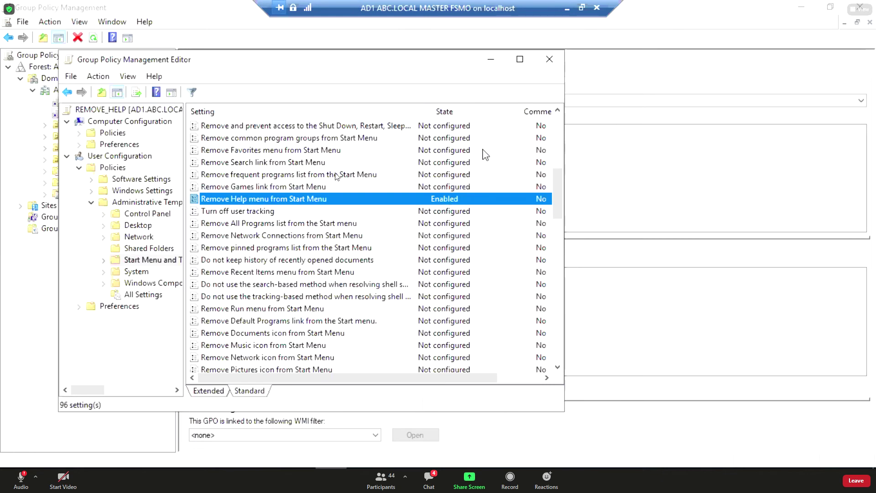
{"action": "left_click", "coordinate": [552, 62]}
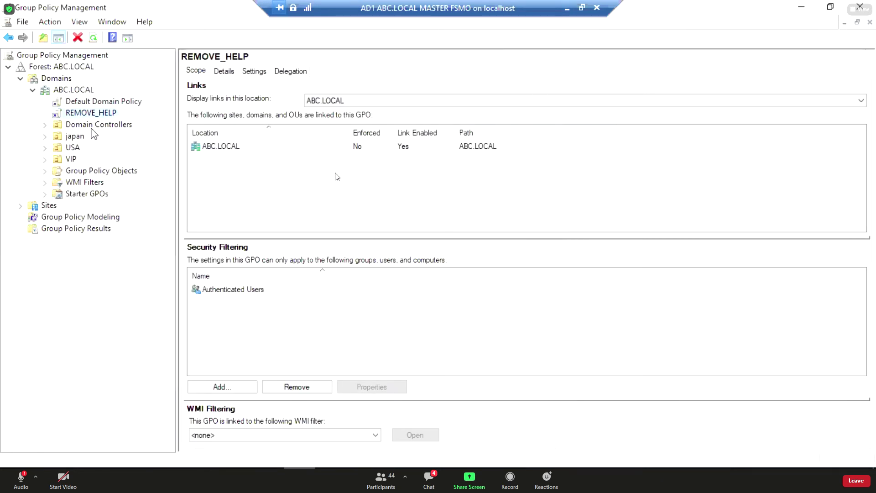
Create a GPO named BLOCK USB linked to the ABC.LOCAL domain.
{"action": "right_click", "coordinate": [86, 94]}
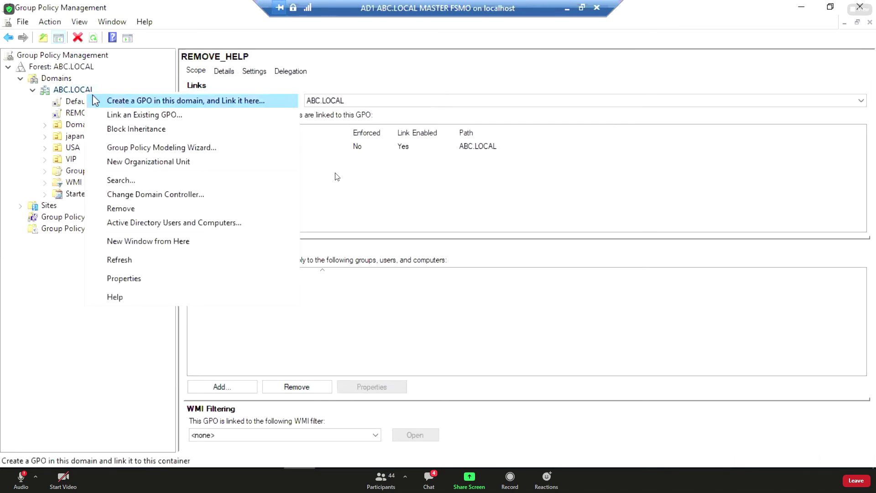
{"action": "left_click", "coordinate": [129, 108]}
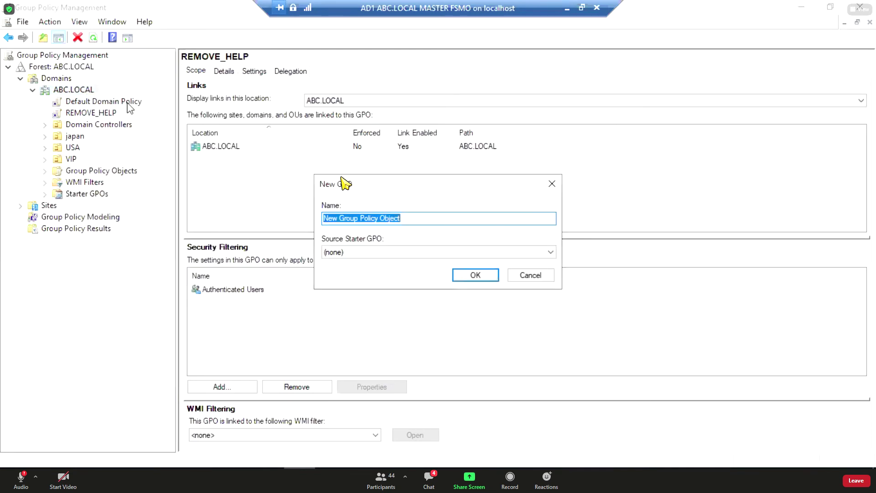
{"action": "left_click", "coordinate": [534, 277]}
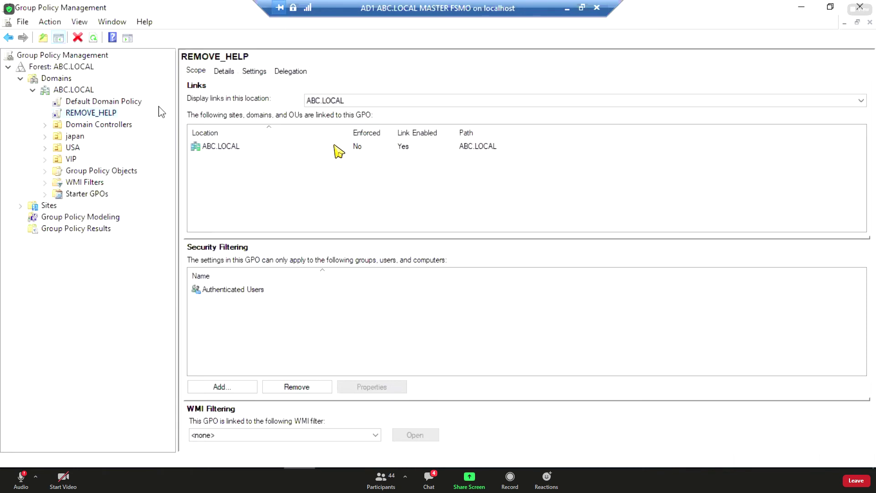
{"action": "left_click", "coordinate": [86, 91]}
{"action": "right_click", "coordinate": [86, 91]}
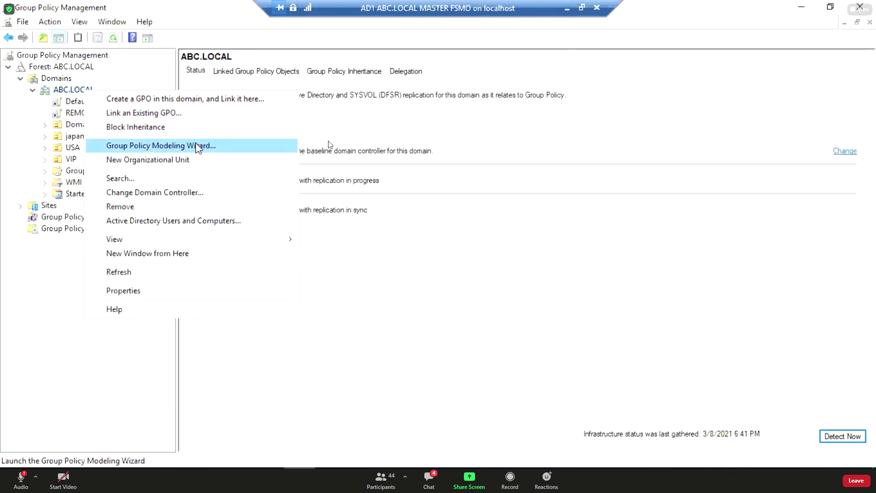
{"action": "left_click", "coordinate": [192, 103]}
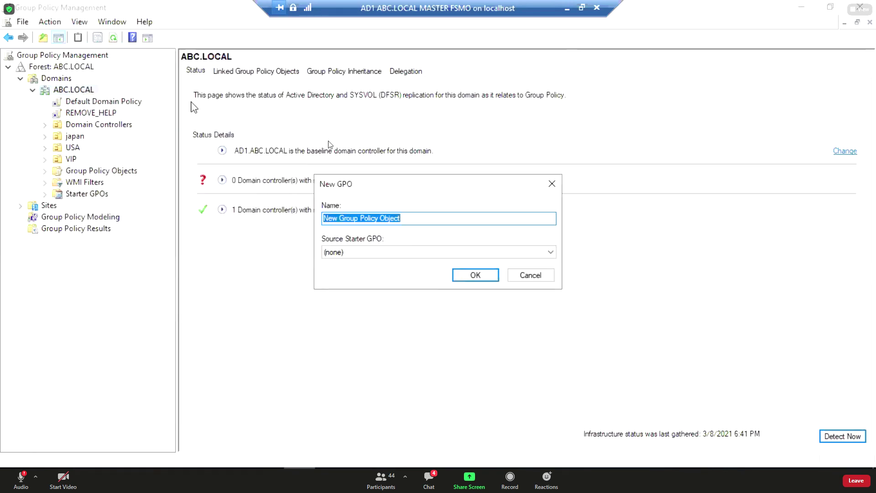
{"action": "type", "text": "B"}
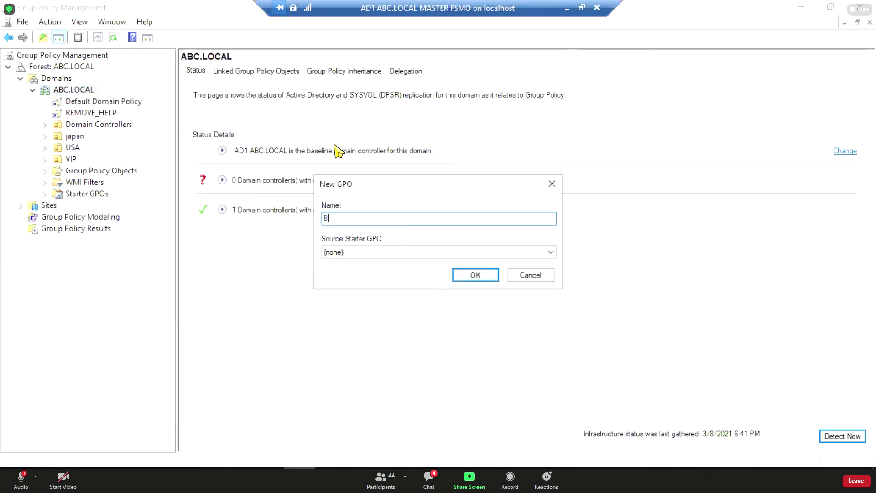
{"action": "type", "text": "LOCK USB"}
{"action": "left_click", "coordinate": [490, 276]}
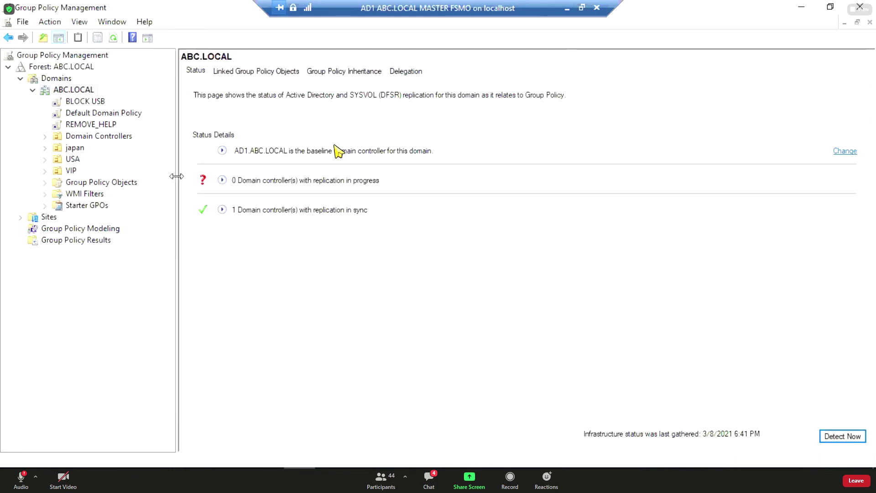
Edit BLOCK USB and browse to User Configuration's System > Removable Storage Access settings.
{"action": "left_click", "coordinate": [65, 103]}
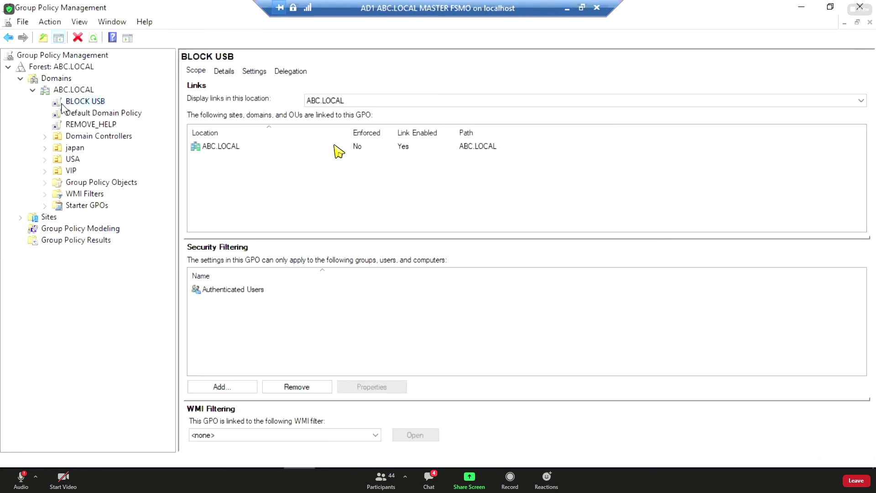
{"action": "right_click", "coordinate": [91, 102]}
{"action": "left_click", "coordinate": [112, 110]}
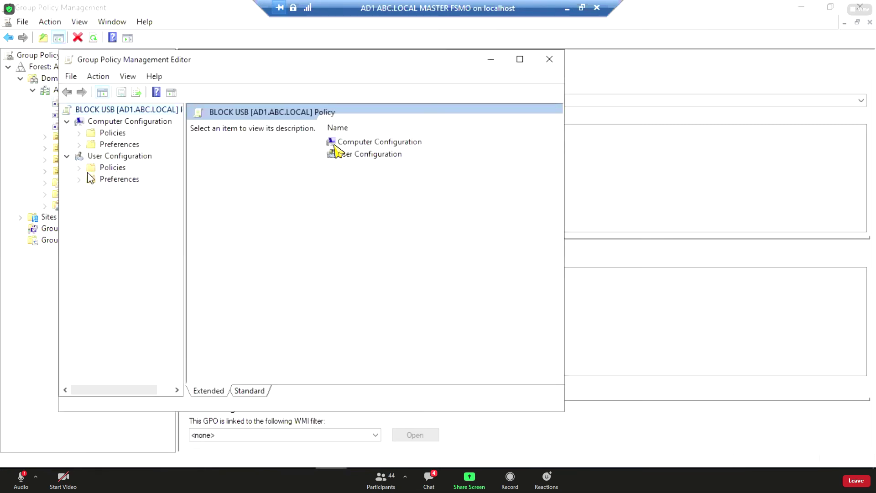
{"action": "left_click", "coordinate": [79, 168]}
{"action": "left_click", "coordinate": [91, 202]}
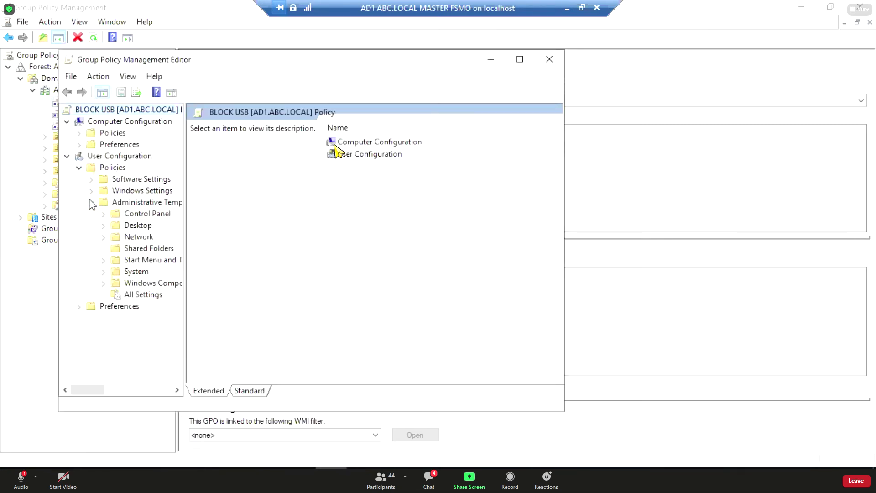
{"action": "left_click", "coordinate": [105, 272]}
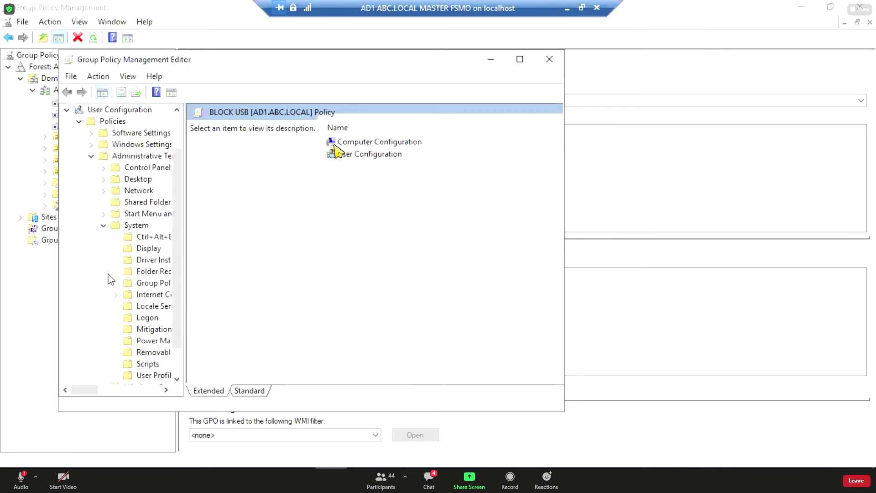
{"action": "left_click_drag", "start_coordinate": [185, 292], "coordinate": [250, 311]}
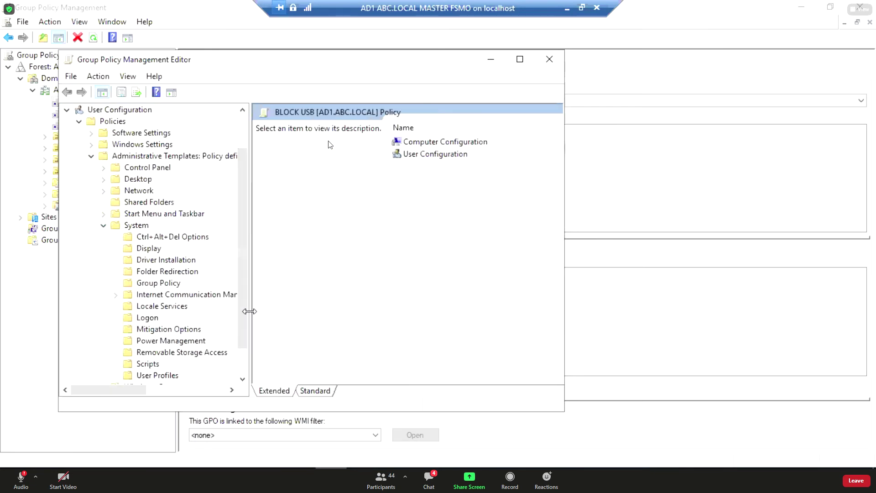
{"action": "left_click", "coordinate": [182, 353]}
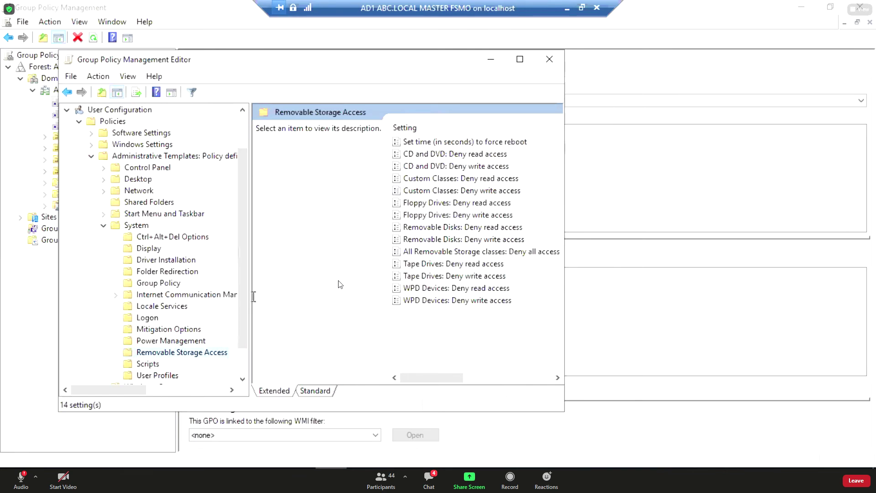
{"action": "left_click_drag", "start_coordinate": [250, 297], "coordinate": [277, 297]}
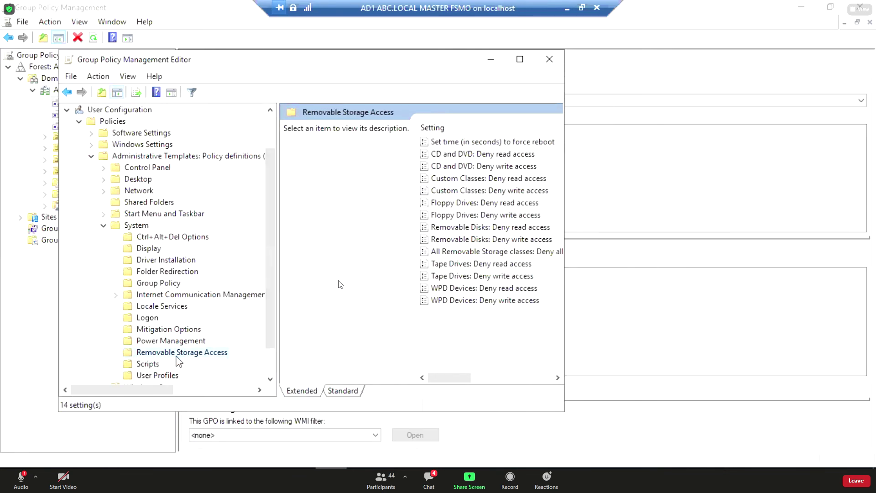
{"action": "left_click", "coordinate": [343, 391]}
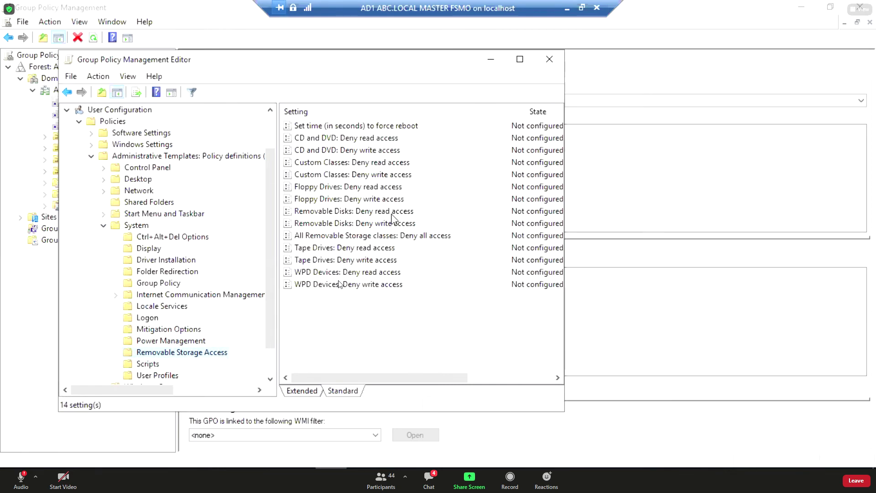
Set All Removable Storage classes: Deny all access to Enabled and close the editor.
{"action": "left_click", "coordinate": [349, 241]}
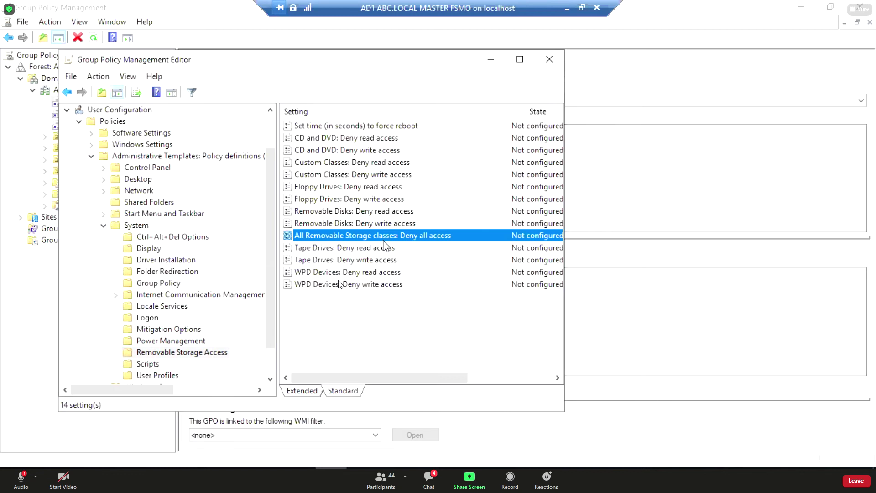
{"action": "left_click_drag", "start_coordinate": [564, 235], "coordinate": [686, 241]}
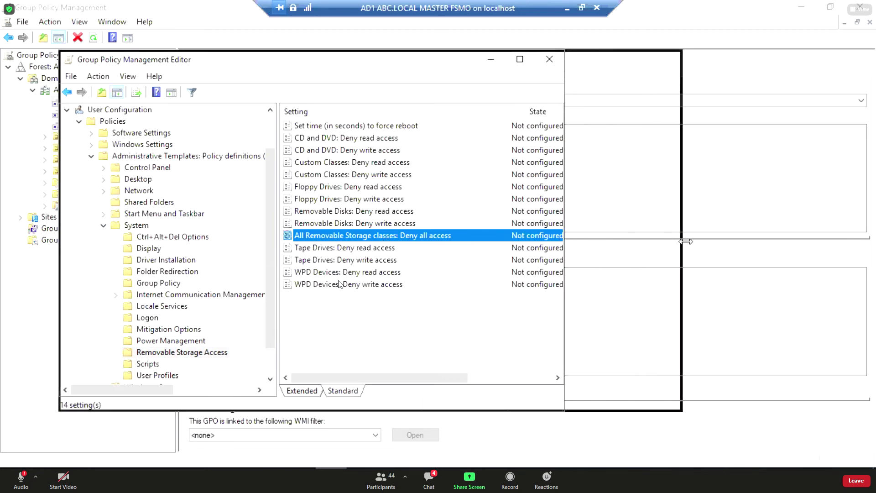
{"action": "double_click", "coordinate": [388, 238]}
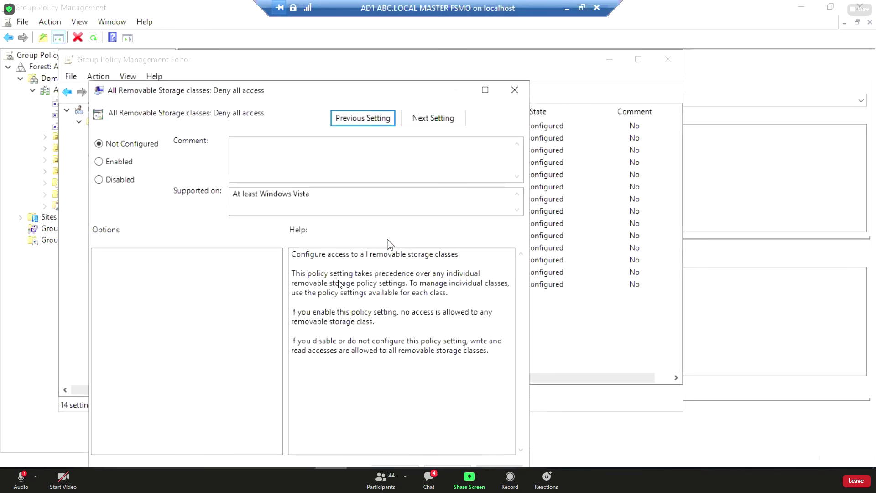
{"action": "left_click", "coordinate": [99, 162]}
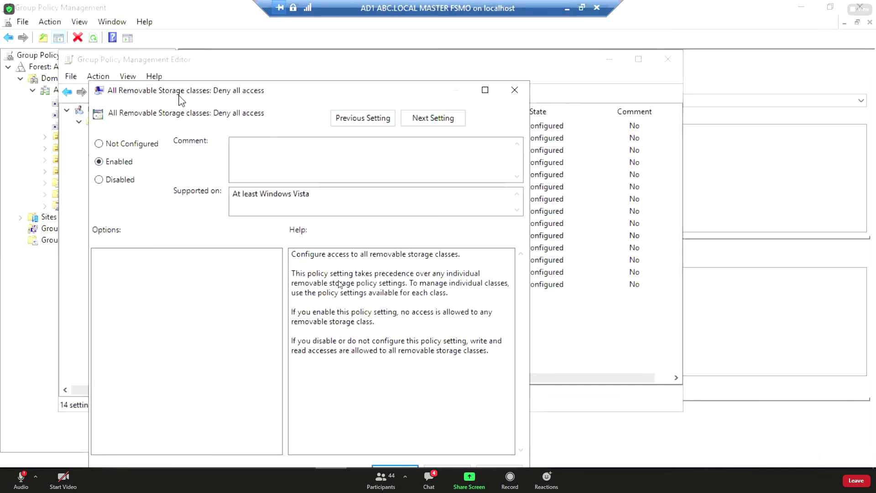
{"action": "left_click_drag", "start_coordinate": [181, 100], "coordinate": [183, 66]}
{"action": "left_click", "coordinate": [501, 439]}
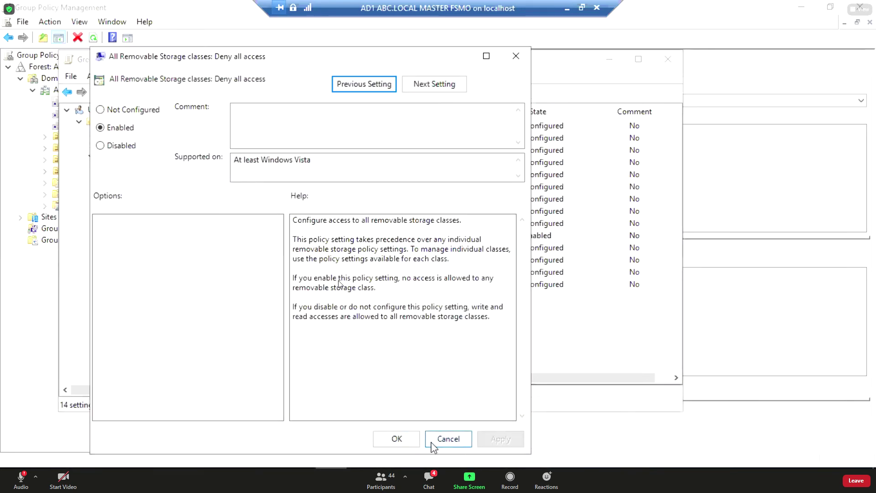
{"action": "left_click", "coordinate": [413, 440]}
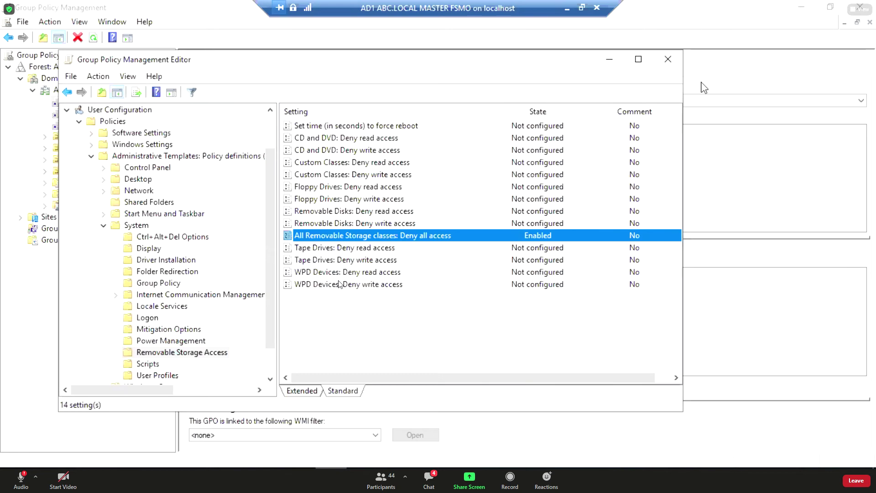
{"action": "left_click", "coordinate": [667, 59]}
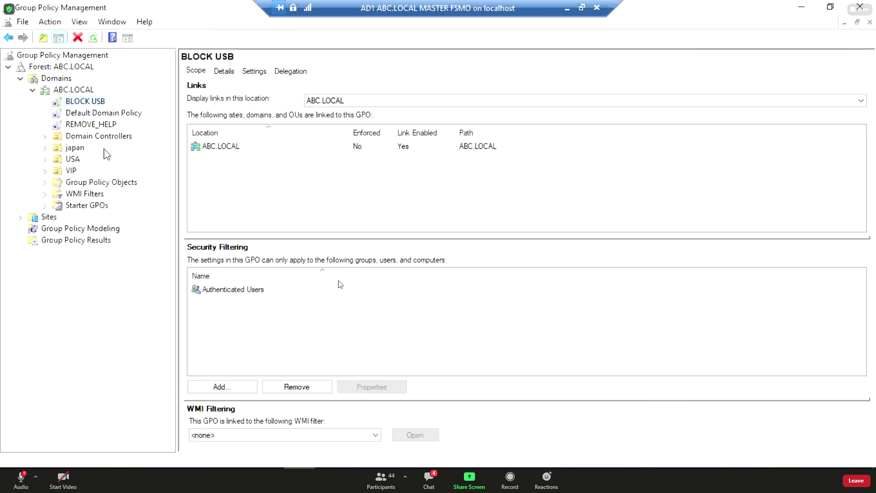
Create a GPO named DO NOT CHANGE WALLPAPER linked to ABC.LOCAL and view its scope.
{"action": "left_click", "coordinate": [93, 124]}
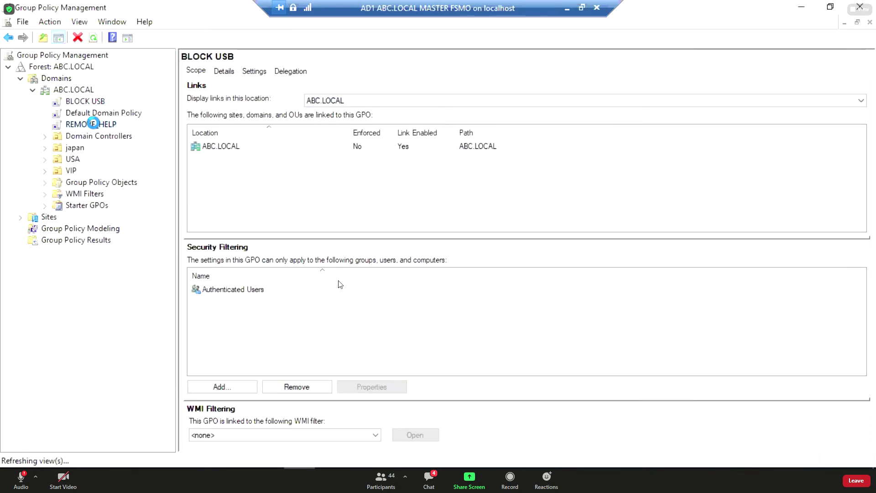
{"action": "right_click", "coordinate": [88, 91]}
{"action": "left_click", "coordinate": [108, 97]}
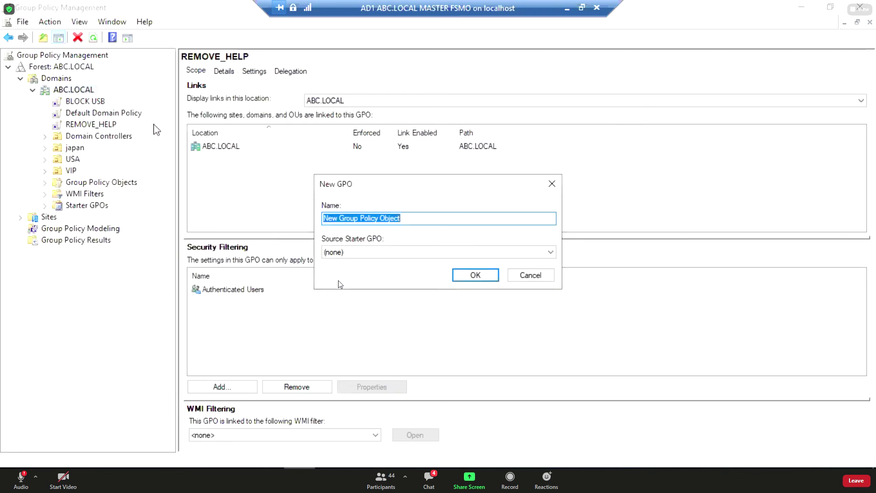
{"action": "type", "text": "DO NOT "}
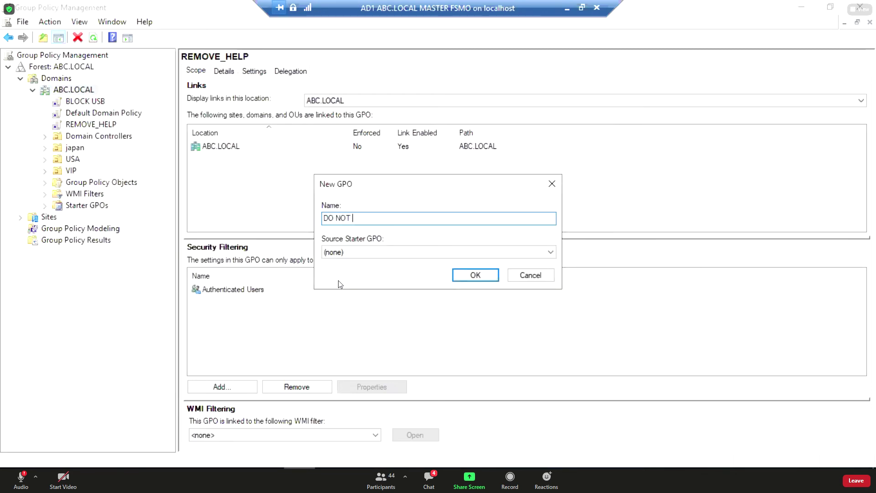
{"action": "type", "text": "CHANGE WALLPAPER"}
{"action": "key", "text": "Return"}
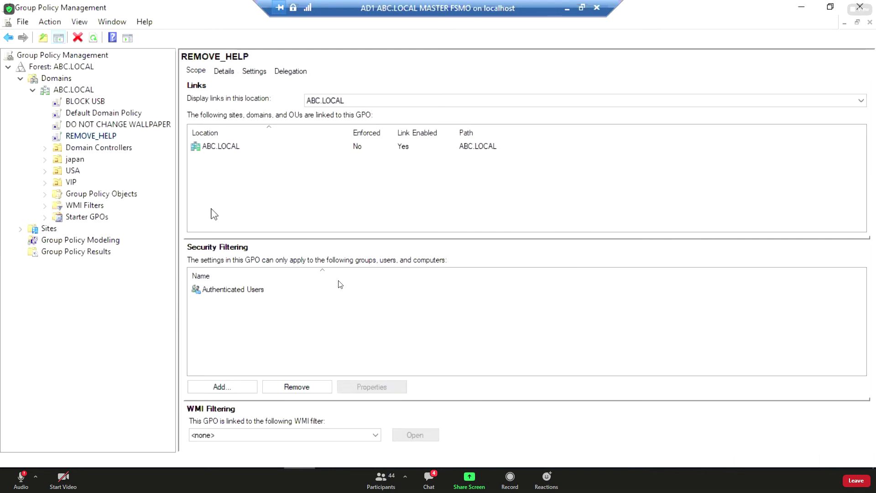
{"action": "left_click", "coordinate": [106, 125]}
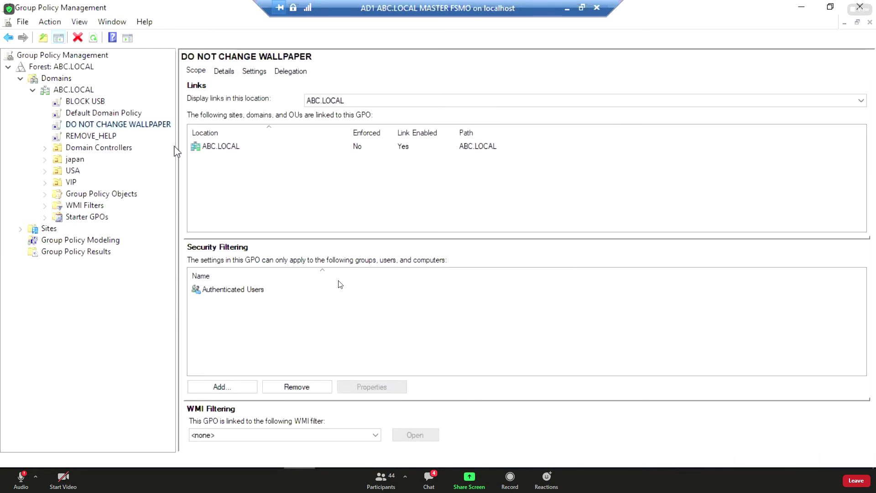
{"action": "left_click_drag", "start_coordinate": [178, 152], "coordinate": [185, 152]}
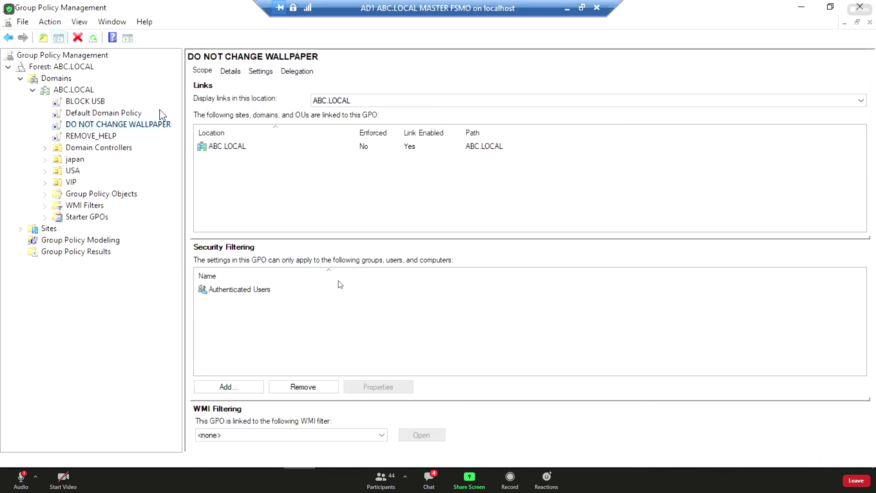
{"action": "right_click", "coordinate": [117, 127]}
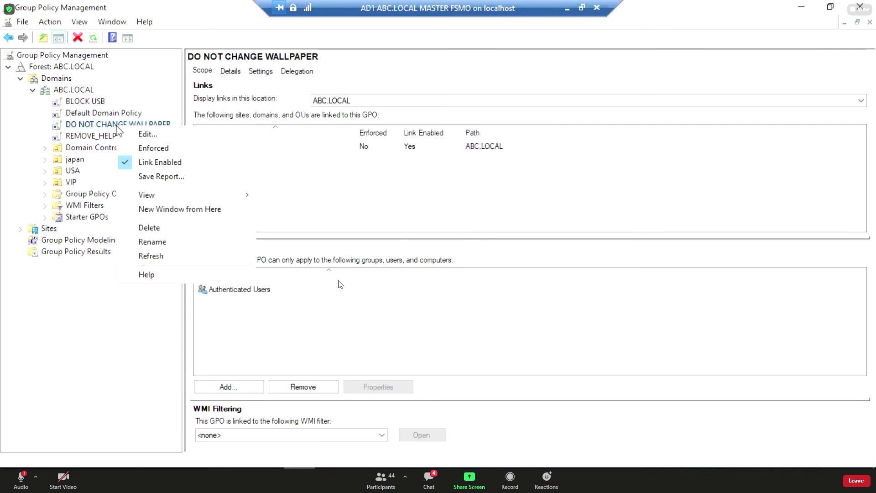
{"action": "left_click", "coordinate": [161, 135]}
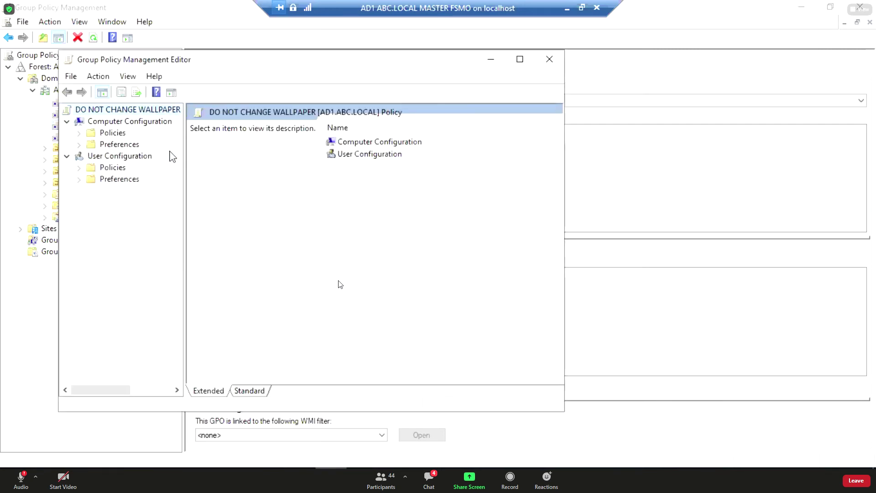
{"action": "left_click", "coordinate": [80, 168]}
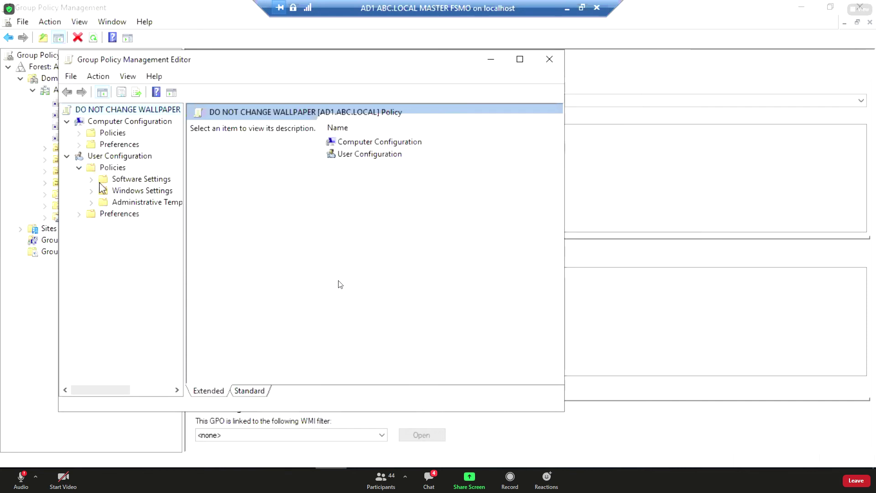
{"action": "left_click", "coordinate": [96, 204]}
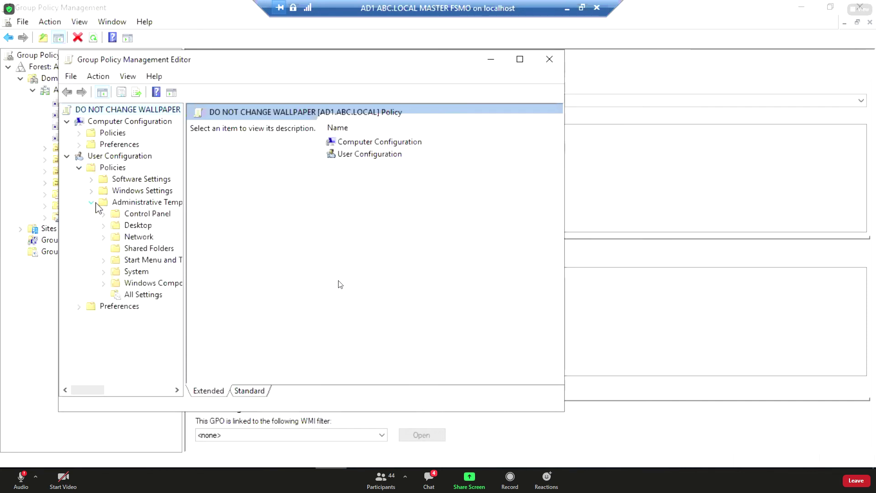
{"action": "left_click", "coordinate": [137, 225]}
{"action": "left_click", "coordinate": [105, 226]}
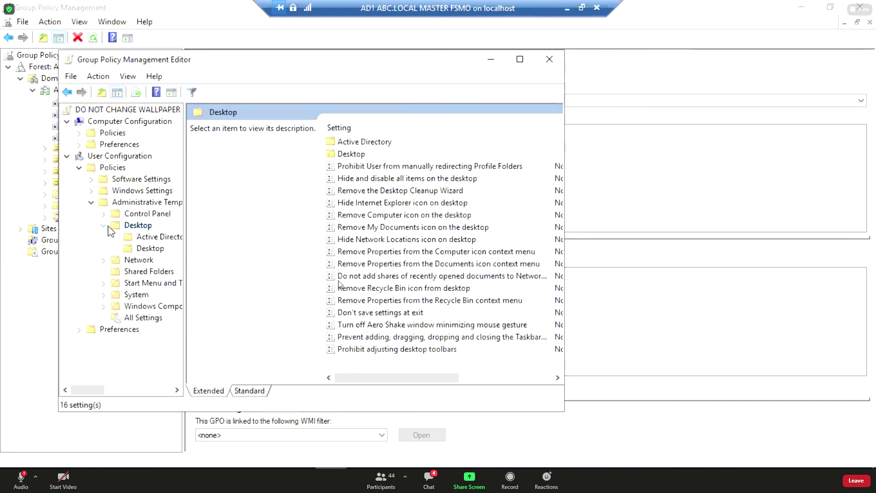
{"action": "left_click", "coordinate": [139, 248]}
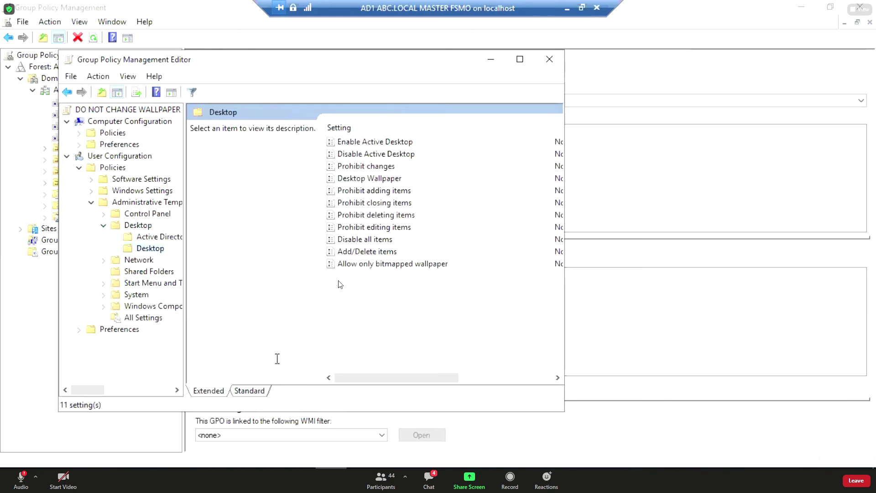
{"action": "left_click", "coordinate": [264, 392]}
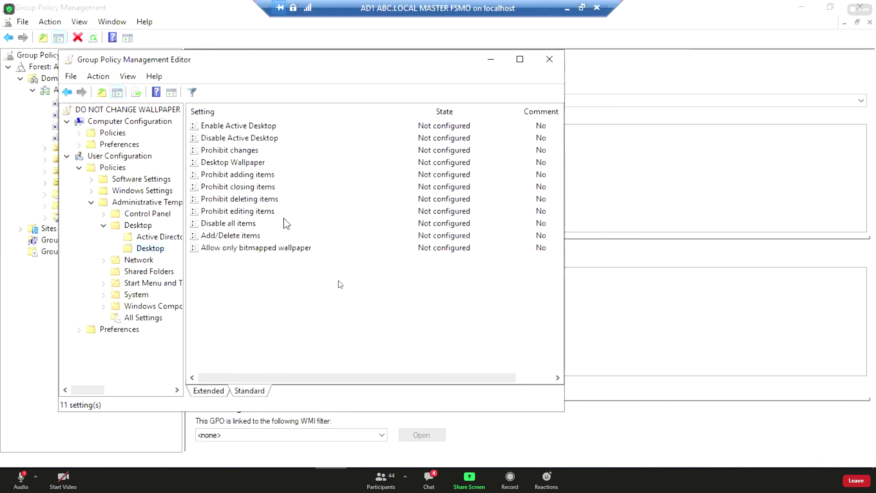
{"action": "double_click", "coordinate": [247, 163]}
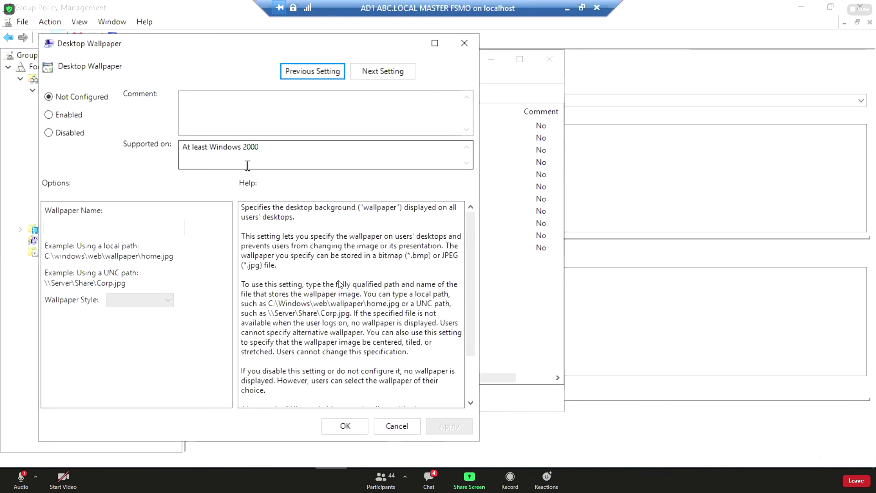
{"action": "left_click", "coordinate": [396, 426]}
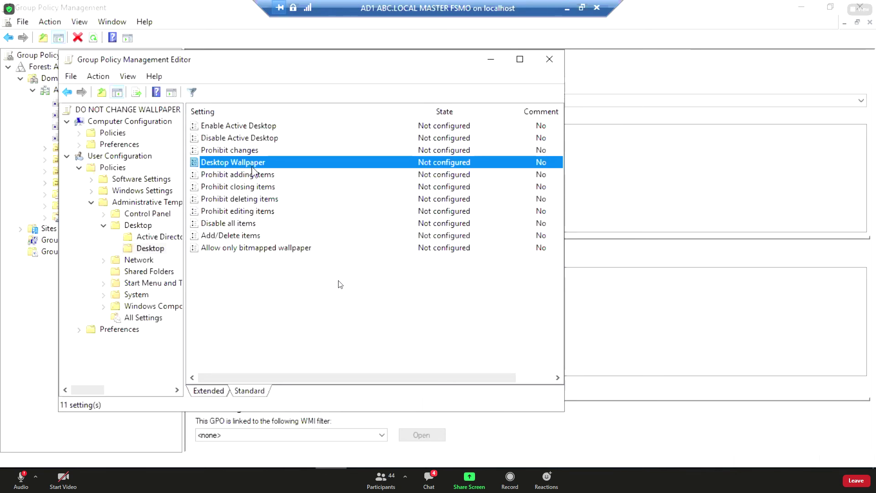
{"action": "double_click", "coordinate": [252, 167]}
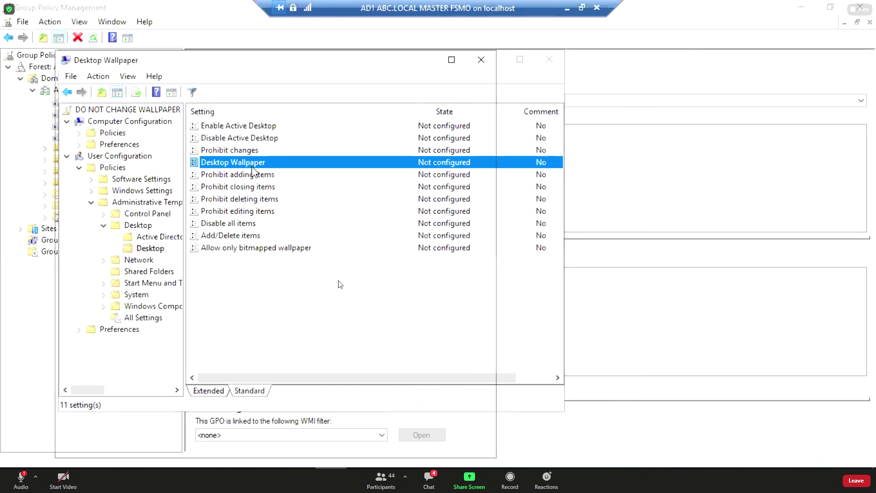
{"action": "left_click", "coordinate": [85, 135]}
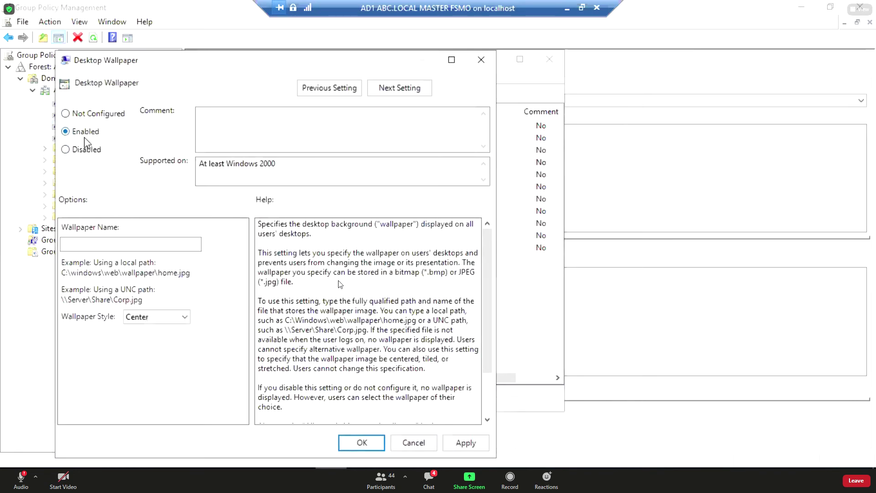
{"action": "left_click", "coordinate": [95, 244]}
{"action": "type", "text": "\\\\"}
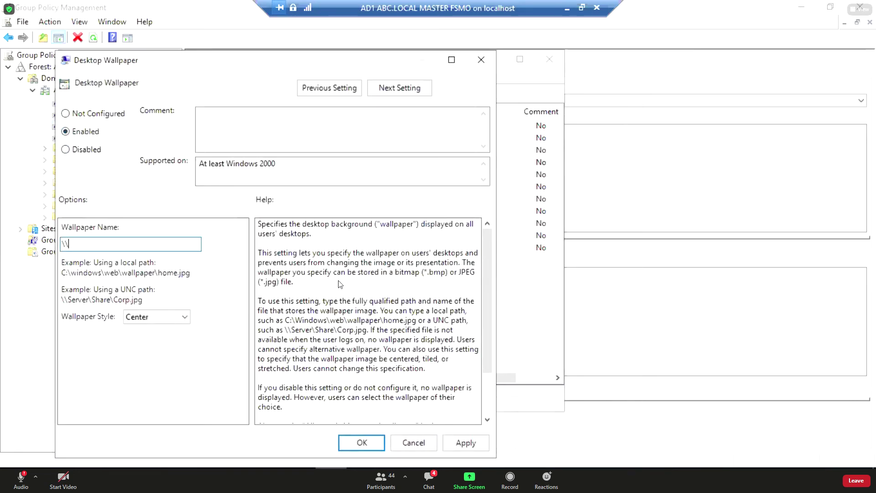
{"action": "type", "text": "11.1."}
{"action": "left_click", "coordinate": [184, 317]}
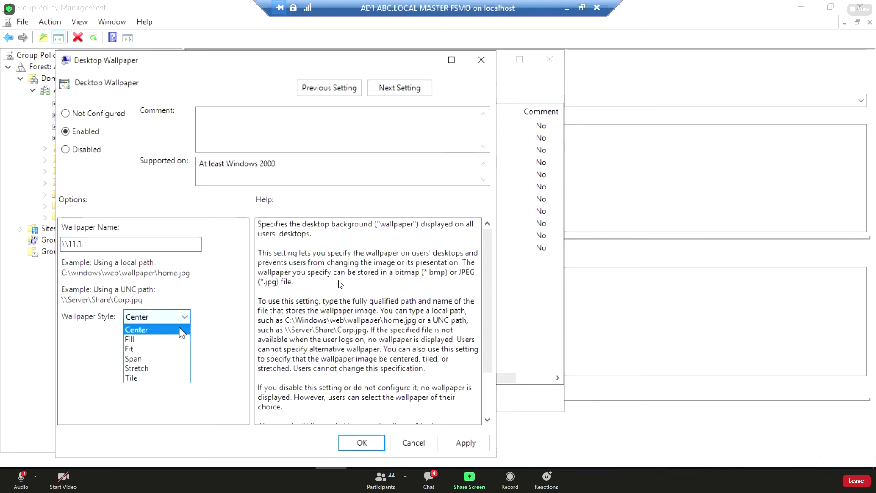
{"action": "left_click", "coordinate": [166, 350]}
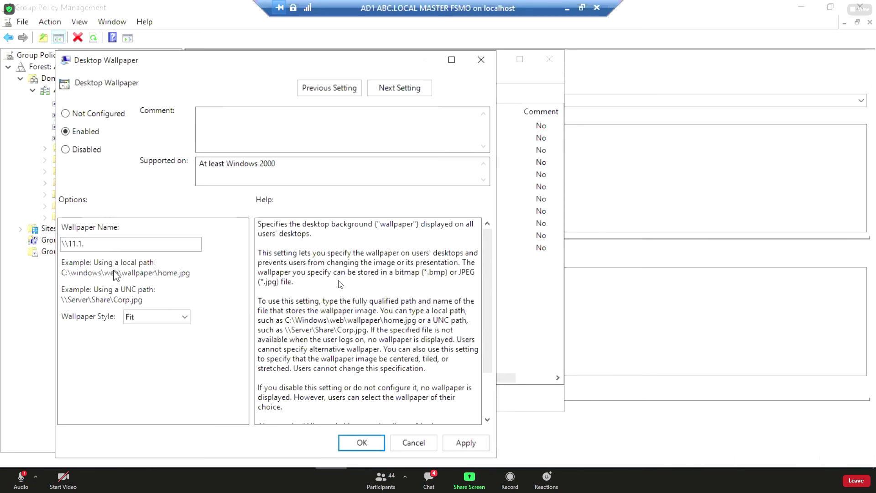
Cancel the open wallpaper setting, set Prohibit changes to Enabled, and close the editor.
{"action": "left_click", "coordinate": [414, 443]}
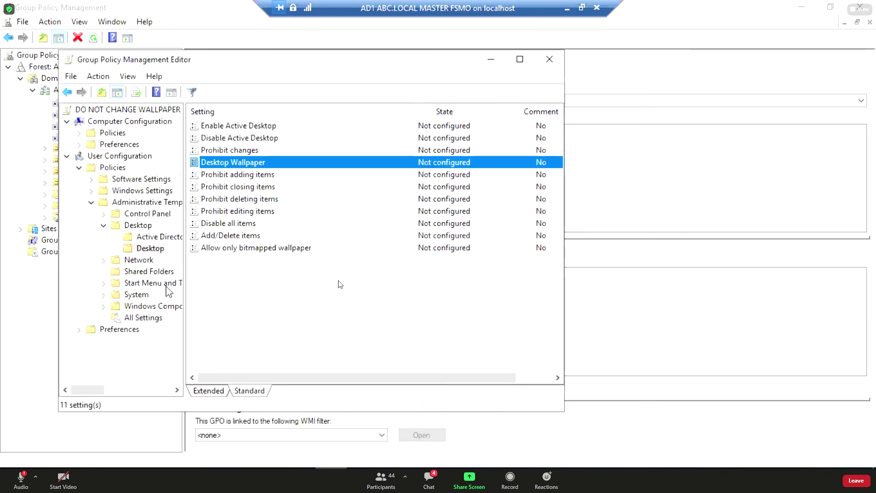
{"action": "double_click", "coordinate": [232, 152]}
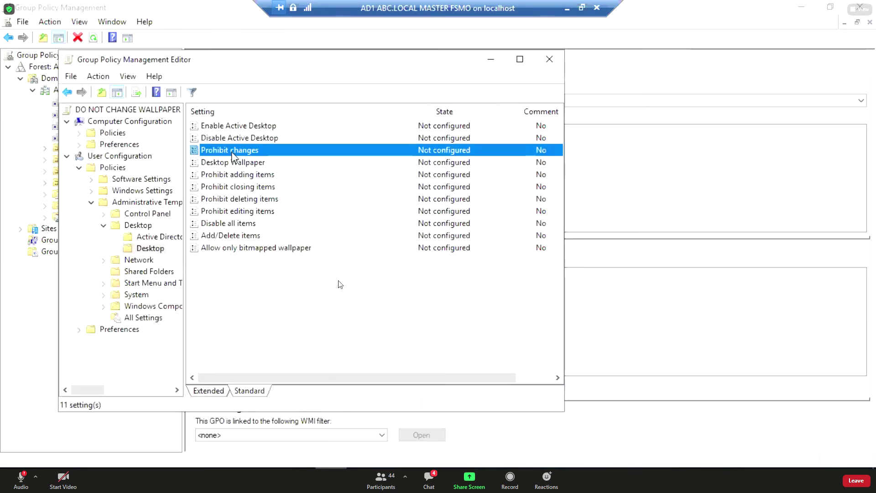
{"action": "left_click", "coordinate": [102, 149]}
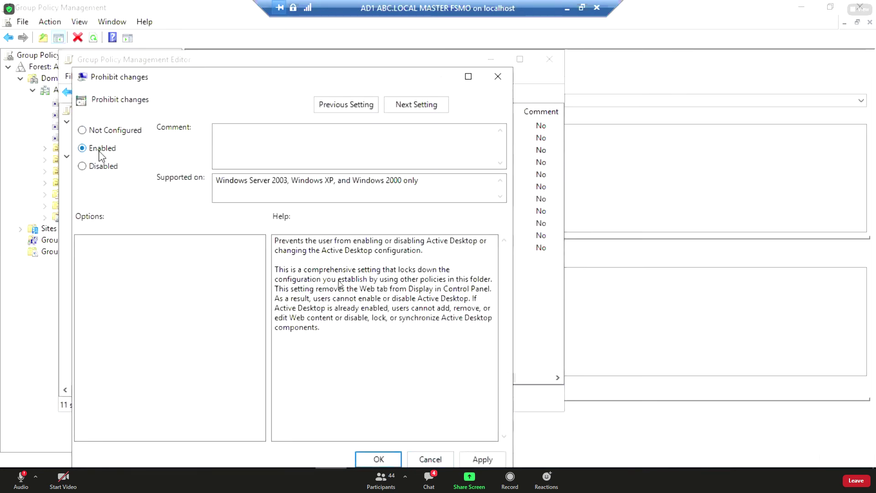
{"action": "left_click_drag", "start_coordinate": [114, 83], "coordinate": [106, 60]}
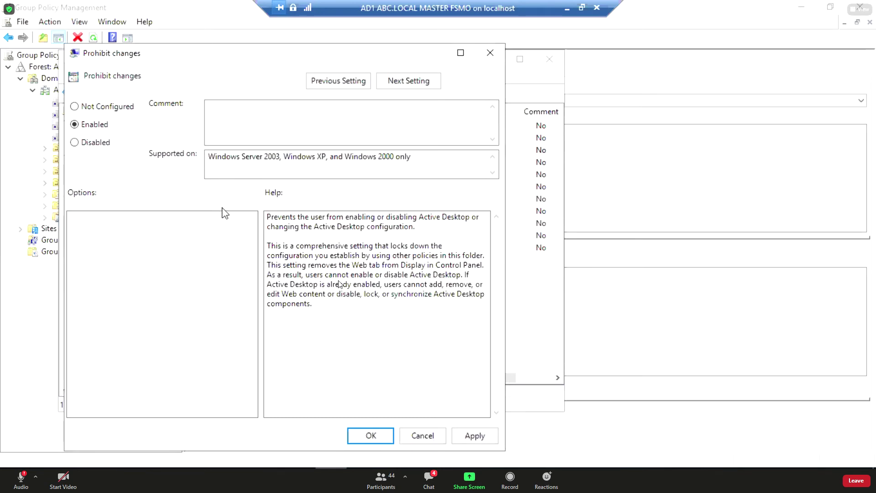
{"action": "left_click", "coordinate": [470, 436]}
{"action": "left_click", "coordinate": [370, 437]}
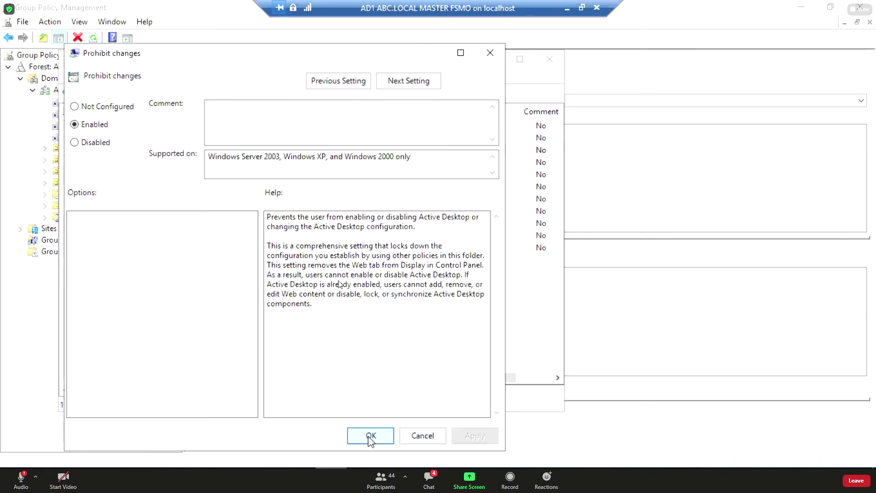
{"action": "left_click", "coordinate": [550, 60]}
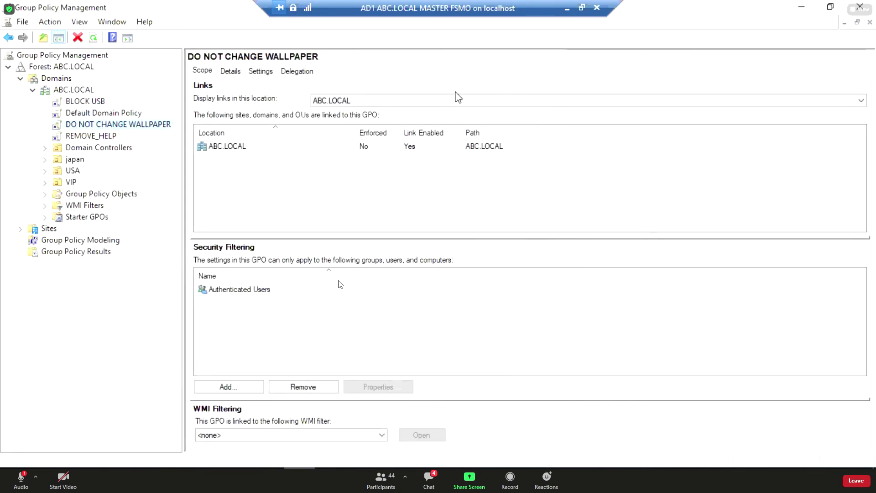
Check the scopes of Default Domain Policy, REMOVE_HELP, BLOCK USB and DO NOT CHANGE WALLPAPER, then select the USA OU.
{"action": "left_click", "coordinate": [94, 114]}
{"action": "left_click", "coordinate": [91, 136]}
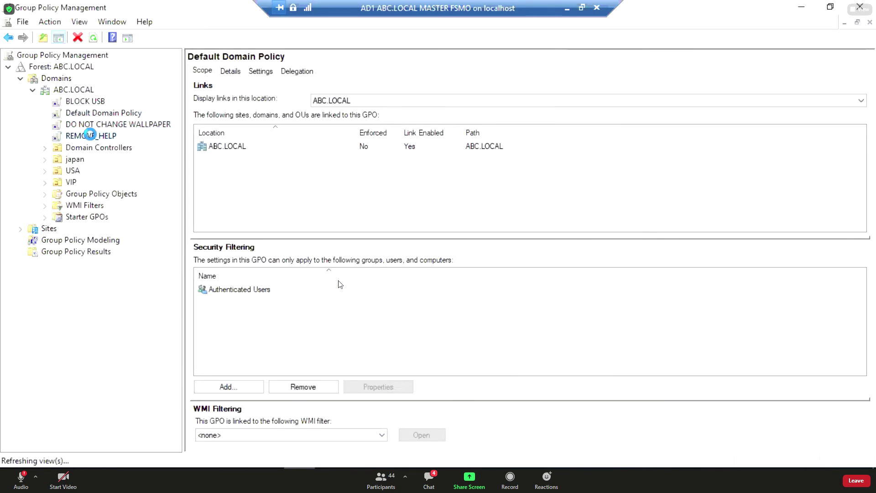
{"action": "left_click", "coordinate": [87, 112]}
{"action": "left_click", "coordinate": [94, 101]}
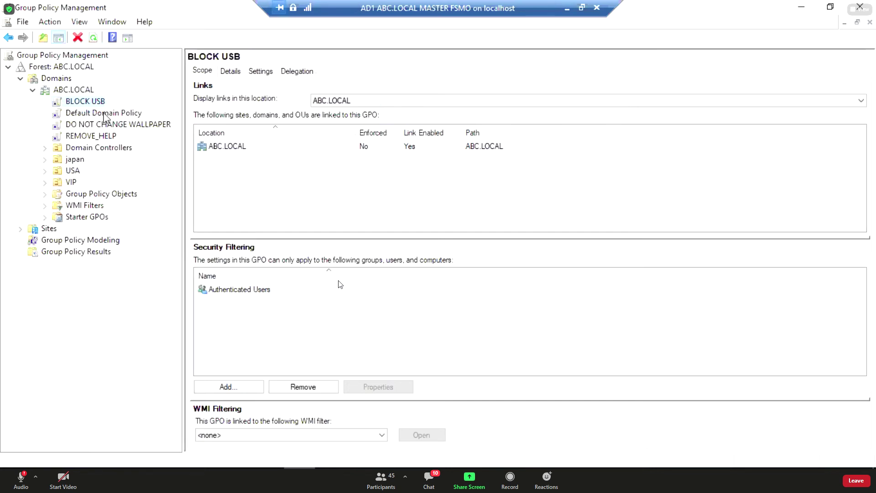
{"action": "left_click", "coordinate": [93, 136]}
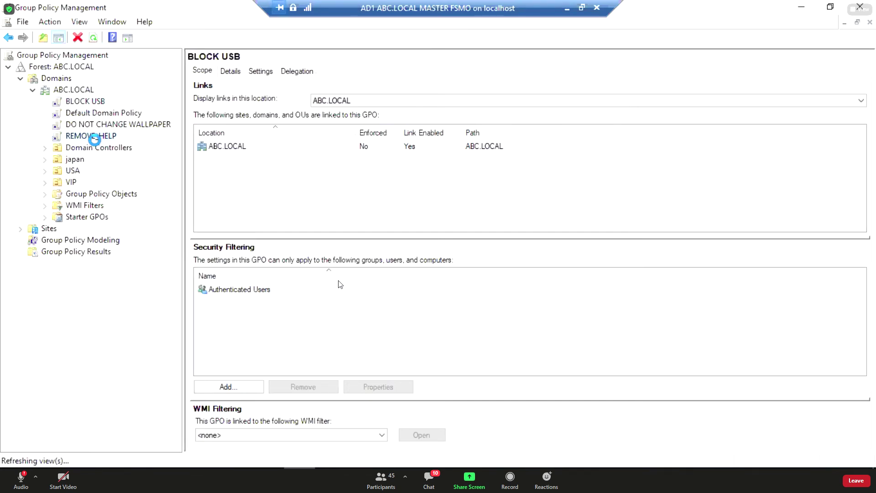
{"action": "key", "text": "Up"}
{"action": "key", "text": "Up"}
{"action": "key", "text": "Up"}
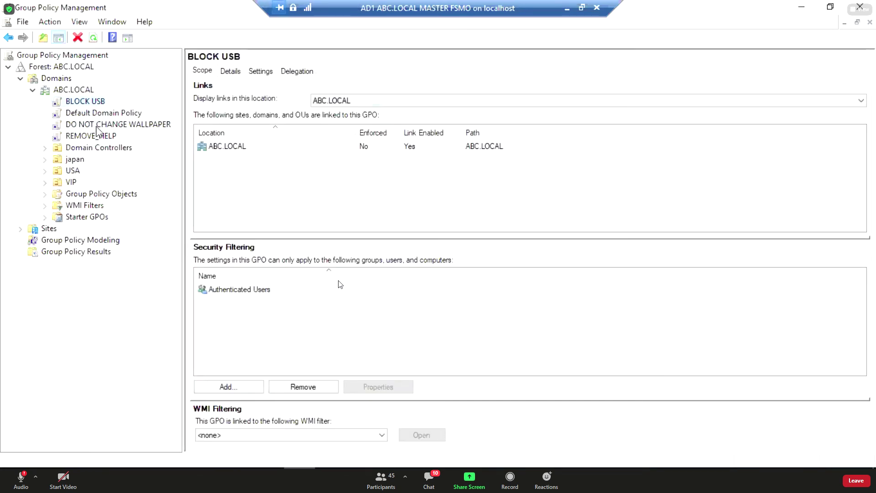
{"action": "left_click", "coordinate": [97, 133]}
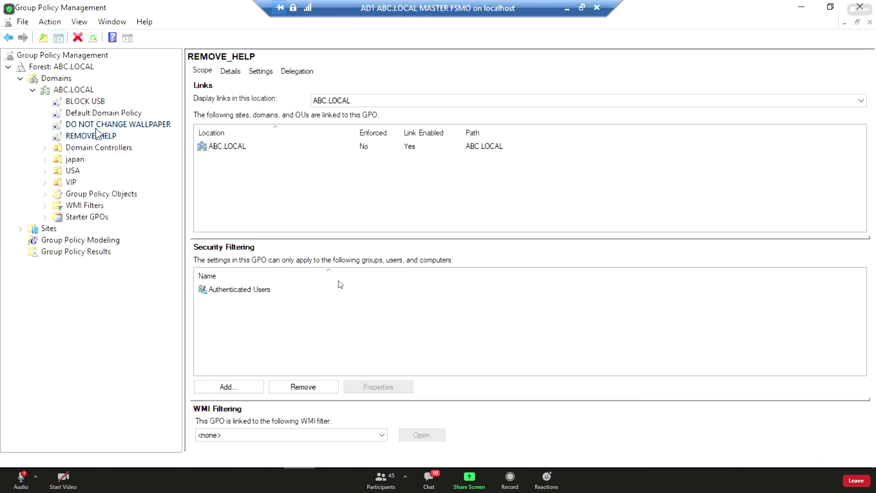
{"action": "key", "text": "Up"}
{"action": "left_click", "coordinate": [101, 134]}
{"action": "key", "text": "Up"}
{"action": "left_click", "coordinate": [101, 103]}
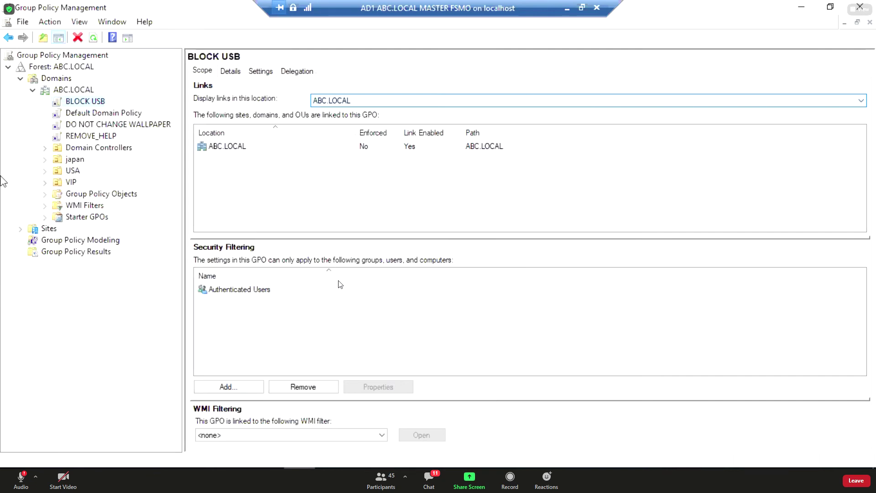
{"action": "left_click", "coordinate": [64, 171]}
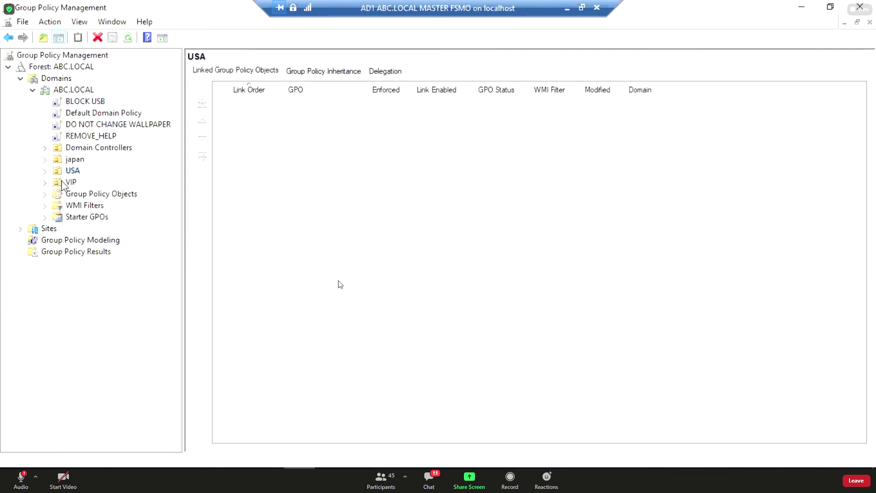
Switch back and forth between the USA and japan OUs, ending on japan's empty linked-GPO list.
{"action": "left_click", "coordinate": [63, 182]}
{"action": "left_click", "coordinate": [63, 171]}
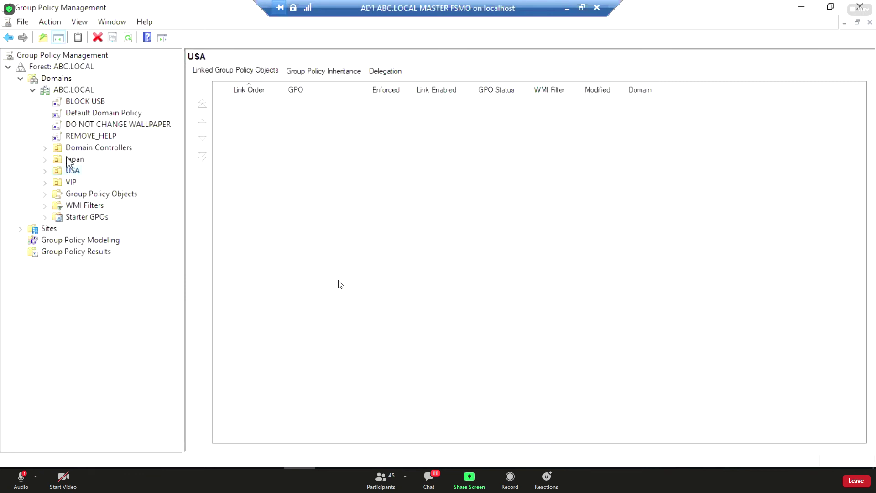
{"action": "left_click", "coordinate": [72, 160]}
{"action": "left_click", "coordinate": [57, 173]}
{"action": "left_click", "coordinate": [60, 159]}
{"action": "left_click", "coordinate": [56, 167]}
{"action": "left_click", "coordinate": [58, 160]}
{"action": "left_click", "coordinate": [59, 172]}
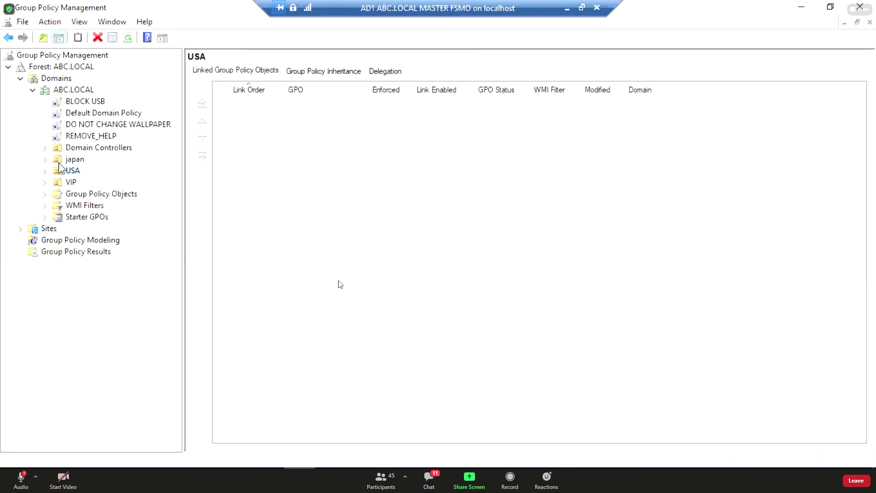
{"action": "left_click", "coordinate": [59, 162]}
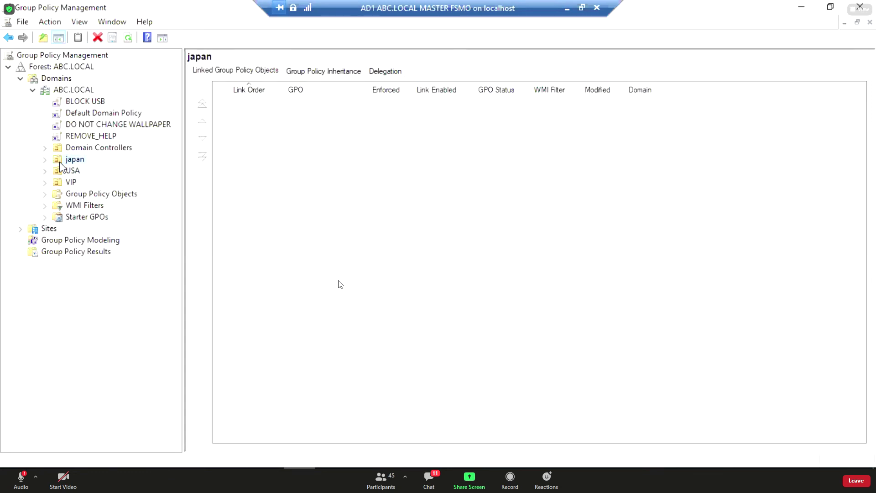
Create and link a GPO named REMOVE GAME on the japan OU, then expand japan.
{"action": "right_click", "coordinate": [60, 163]}
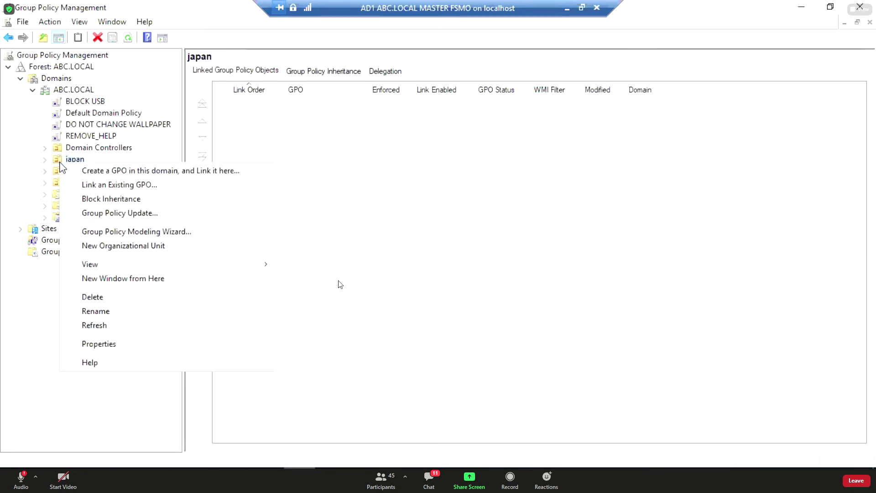
{"action": "left_click", "coordinate": [159, 177]}
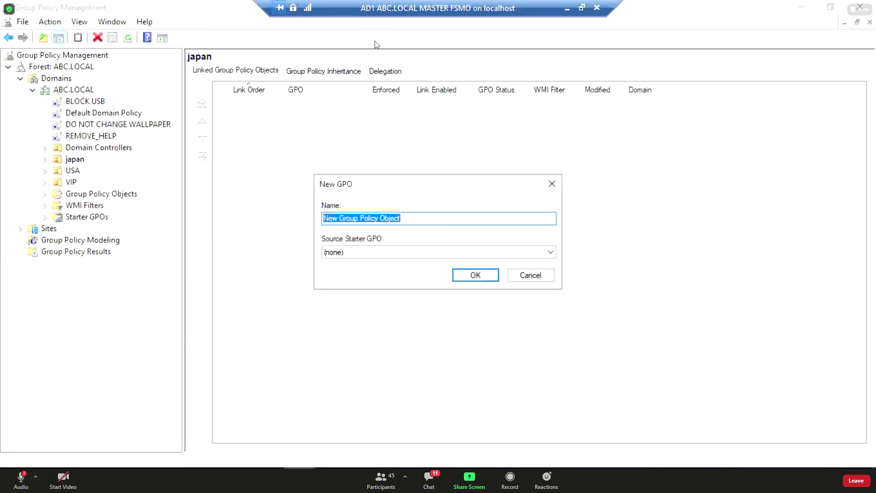
{"action": "type", "text": "REMOVE"}
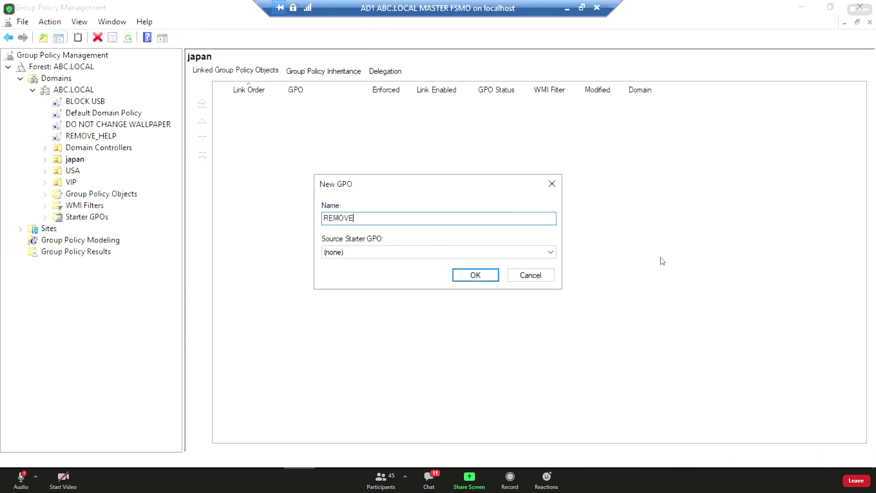
{"action": "type", "text": " GAME"}
{"action": "left_click", "coordinate": [474, 275]}
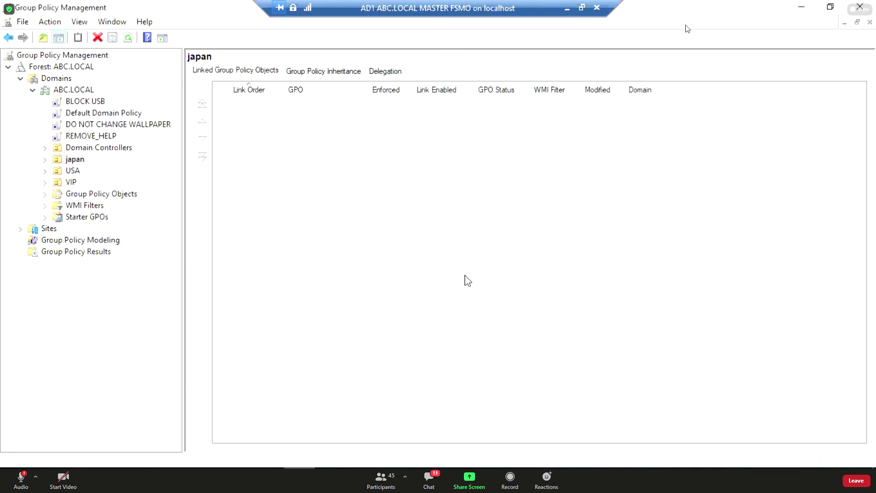
{"action": "left_click", "coordinate": [45, 160]}
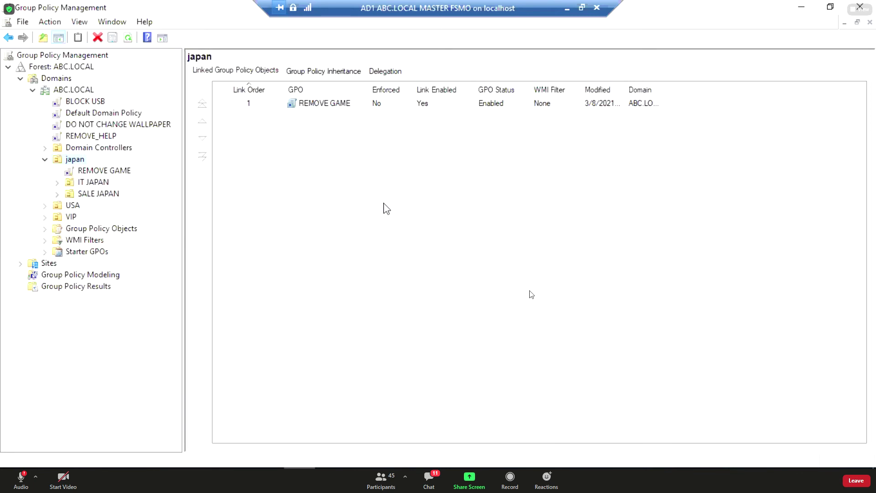
Edit REMOVE GAME and show User Configuration's Start Menu and Taskbar settings in standard view.
{"action": "right_click", "coordinate": [94, 173]}
{"action": "left_click", "coordinate": [143, 183]}
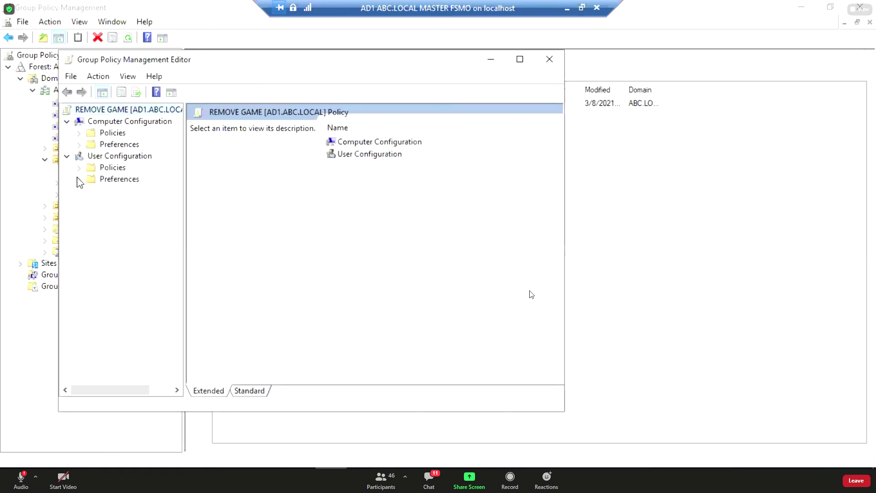
{"action": "left_click", "coordinate": [79, 167]}
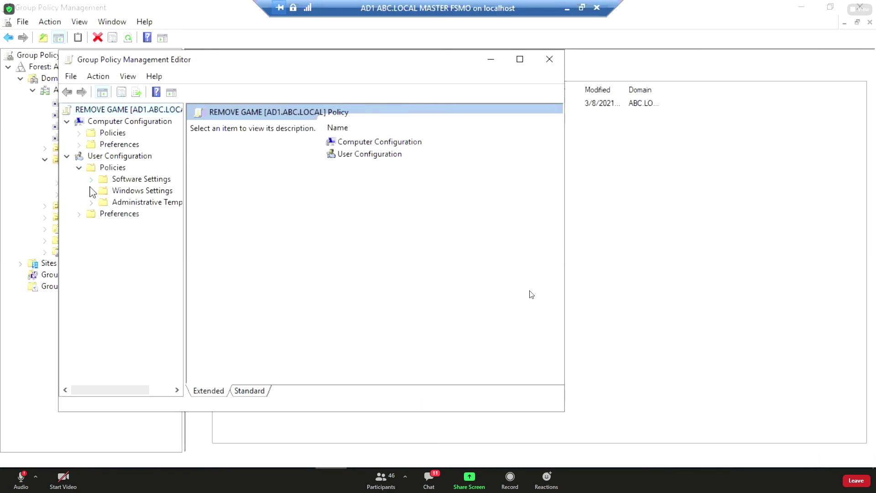
{"action": "left_click", "coordinate": [91, 202]}
{"action": "left_click", "coordinate": [146, 260]}
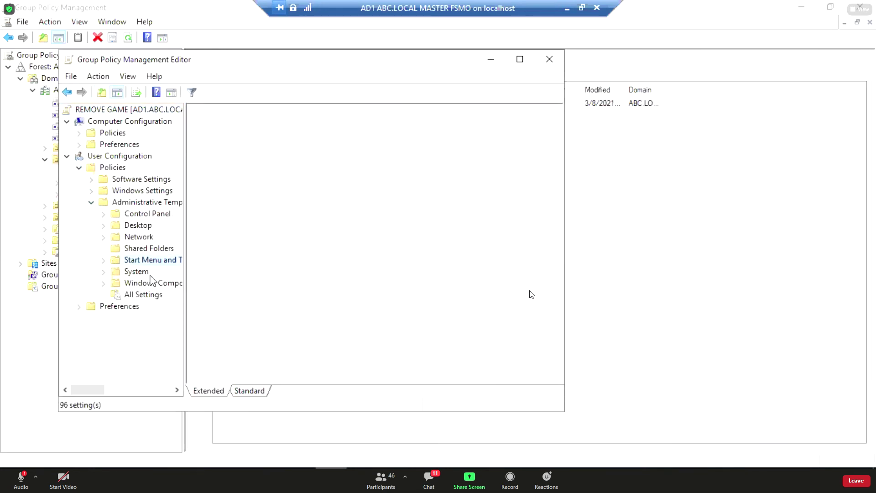
{"action": "left_click", "coordinate": [243, 392]}
Set 'Remove Games link from Start Menu' to Enabled and apply it.
{"action": "left_click", "coordinate": [238, 235]}
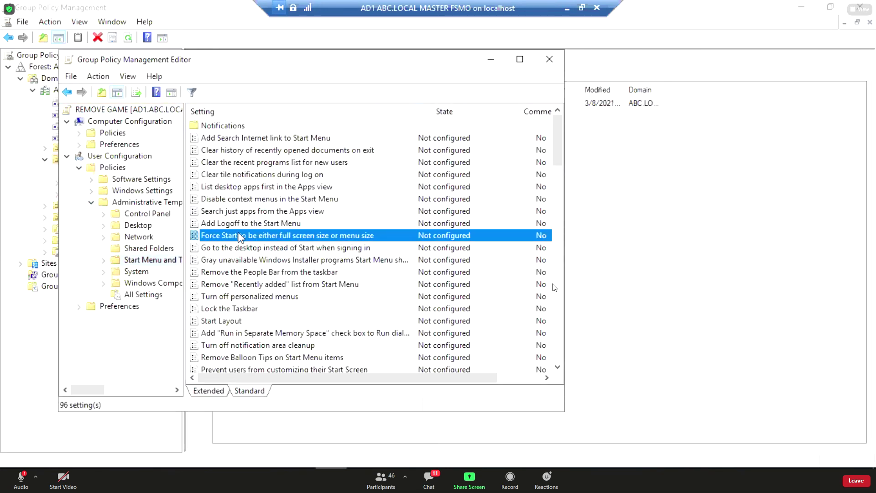
{"action": "scroll", "coordinate": [256, 283], "scroll_direction": "down", "scroll_amount": 4}
{"action": "scroll", "coordinate": [266, 290], "scroll_direction": "down", "scroll_amount": 1}
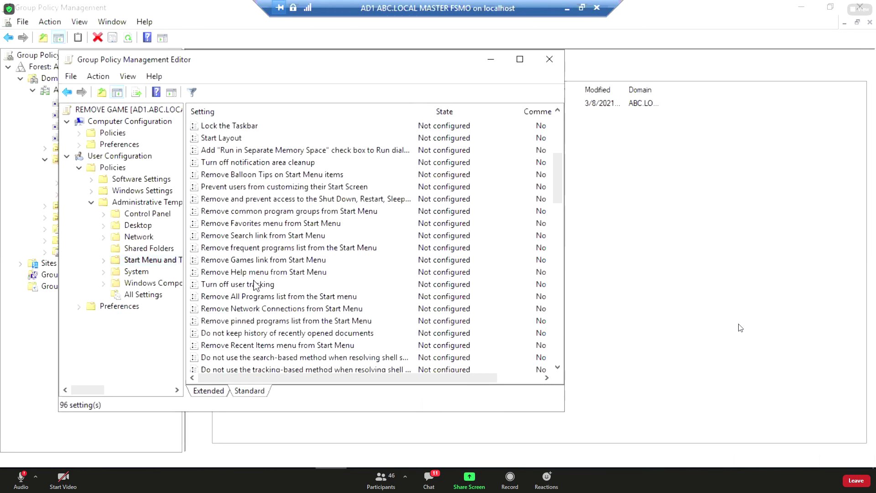
{"action": "left_click", "coordinate": [246, 265]}
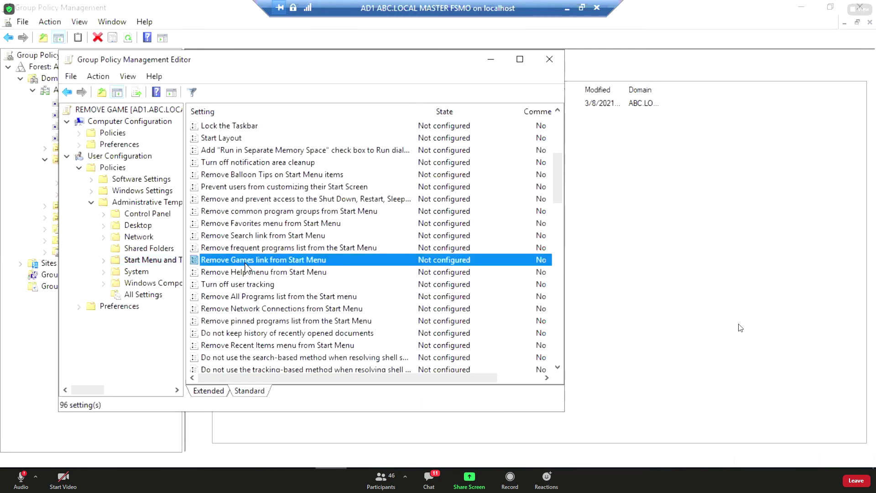
{"action": "double_click", "coordinate": [247, 264]}
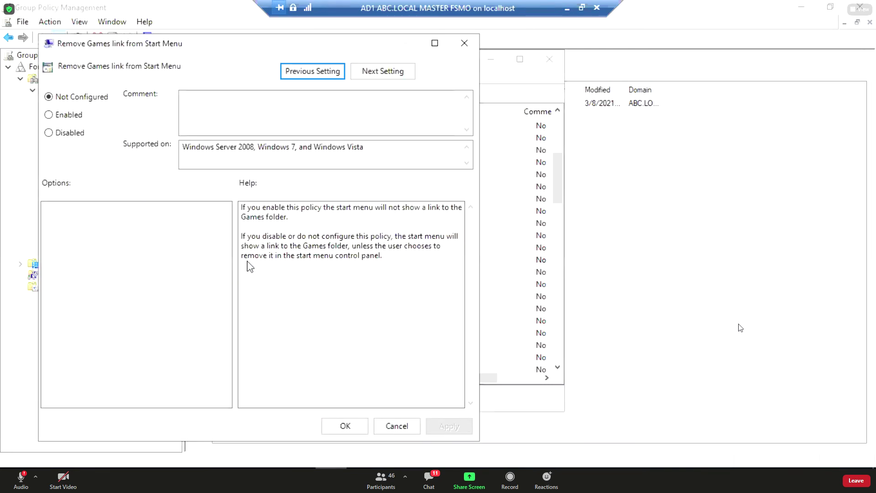
{"action": "left_click", "coordinate": [75, 117]}
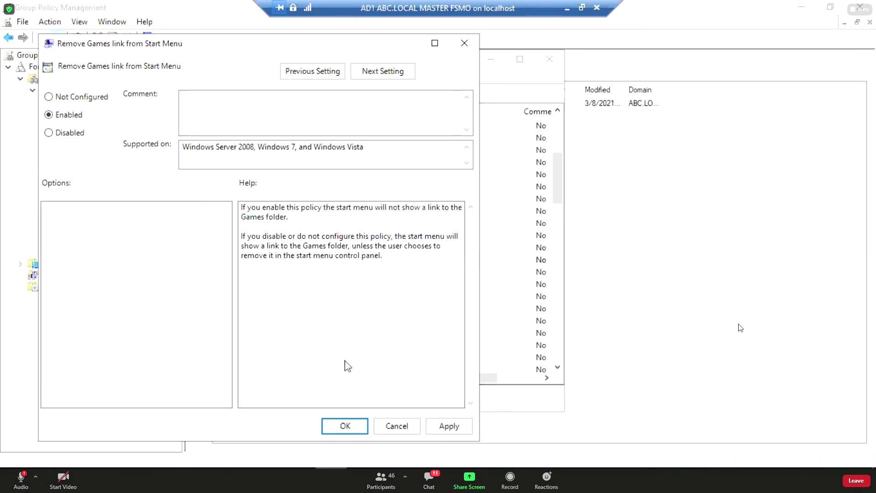
{"action": "left_click", "coordinate": [437, 427]}
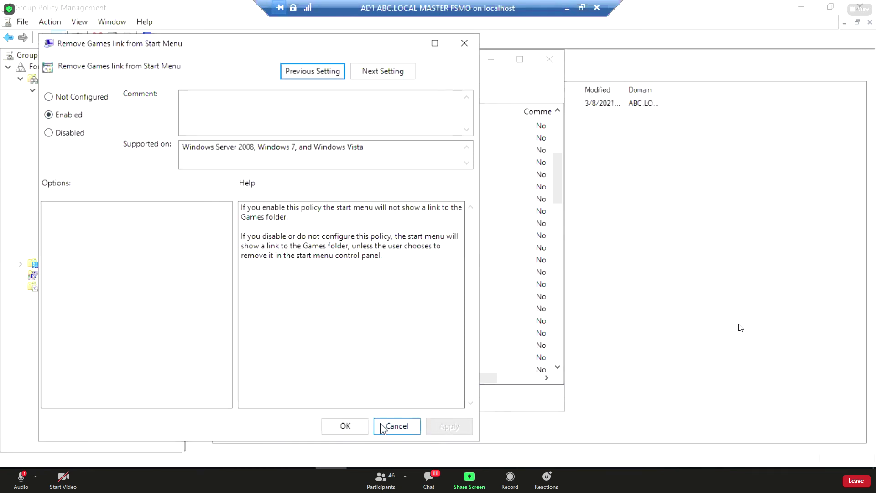
{"action": "left_click", "coordinate": [358, 425]}
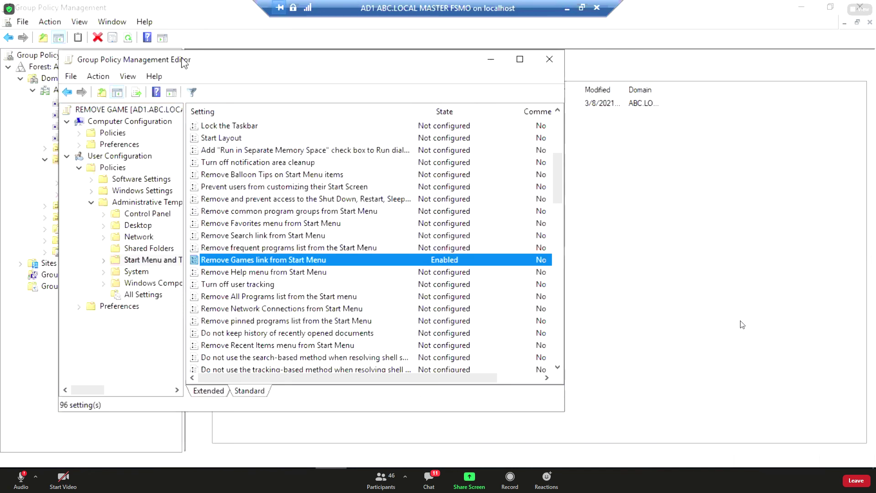
{"action": "left_click_drag", "start_coordinate": [202, 68], "coordinate": [212, 78]}
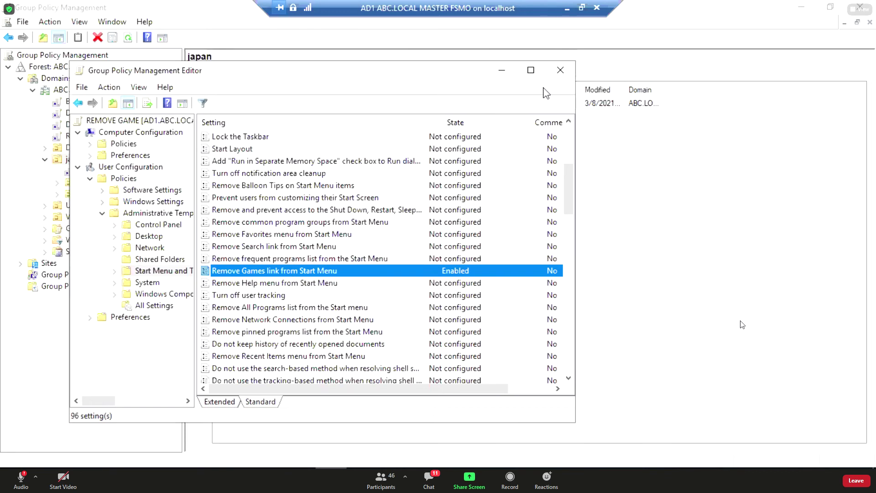
Close the policy editor and select the USA OU, bringing up its actions menu.
{"action": "left_click", "coordinate": [560, 71]}
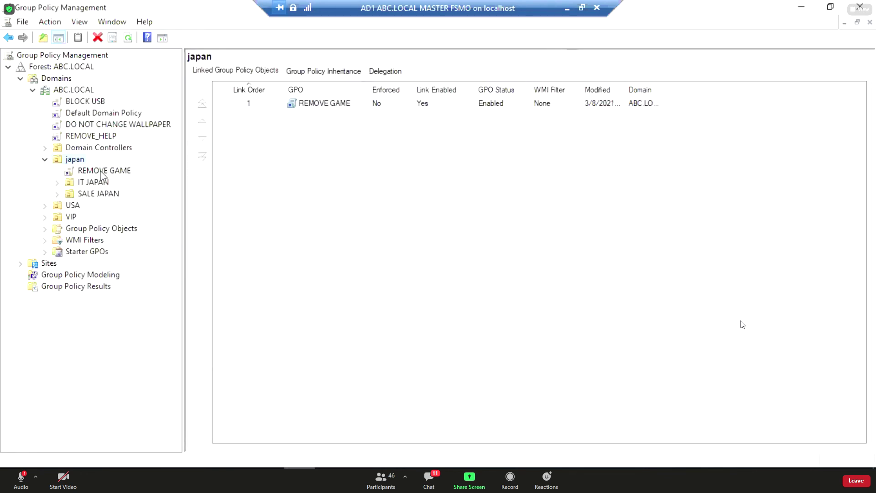
{"action": "right_click", "coordinate": [80, 159]}
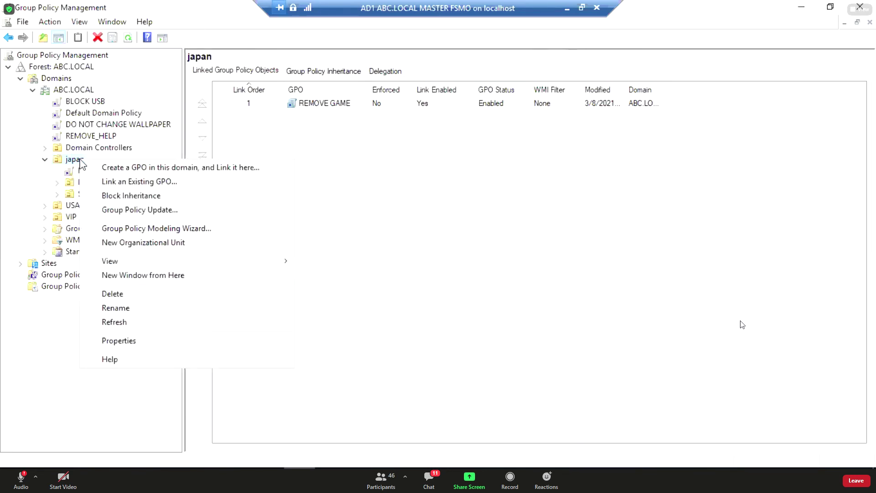
{"action": "left_click", "coordinate": [72, 206]}
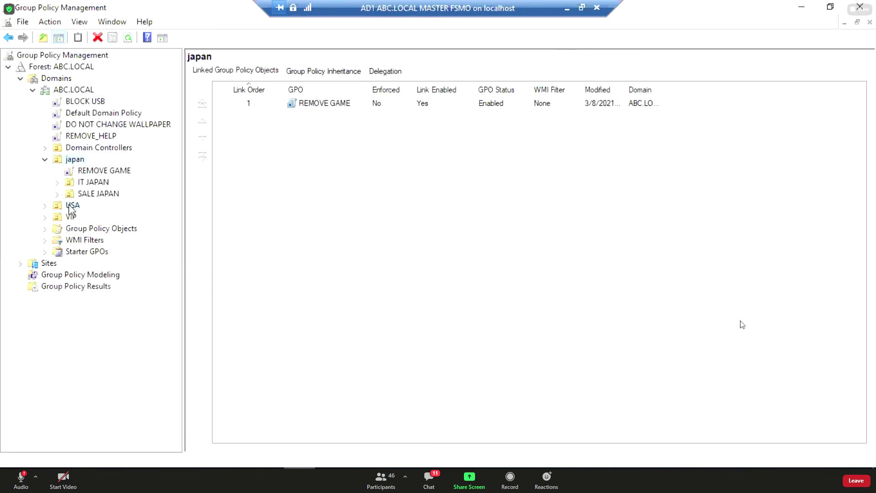
{"action": "left_click", "coordinate": [72, 206]}
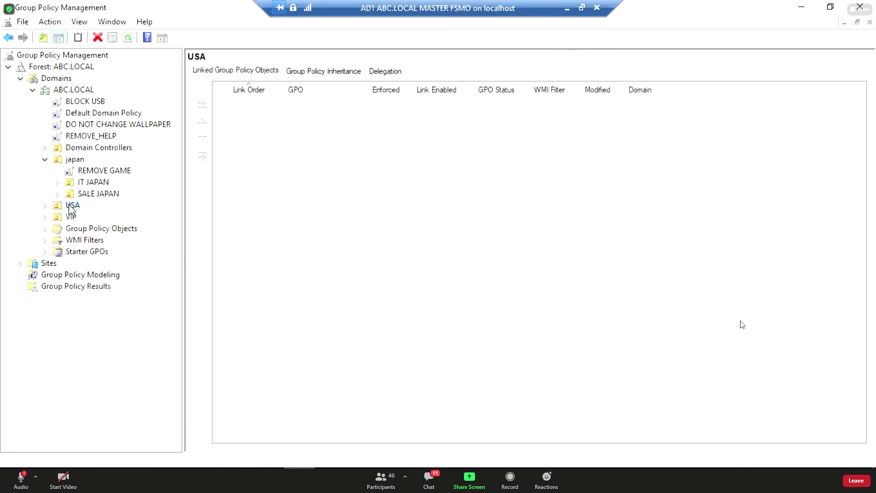
{"action": "right_click", "coordinate": [71, 206]}
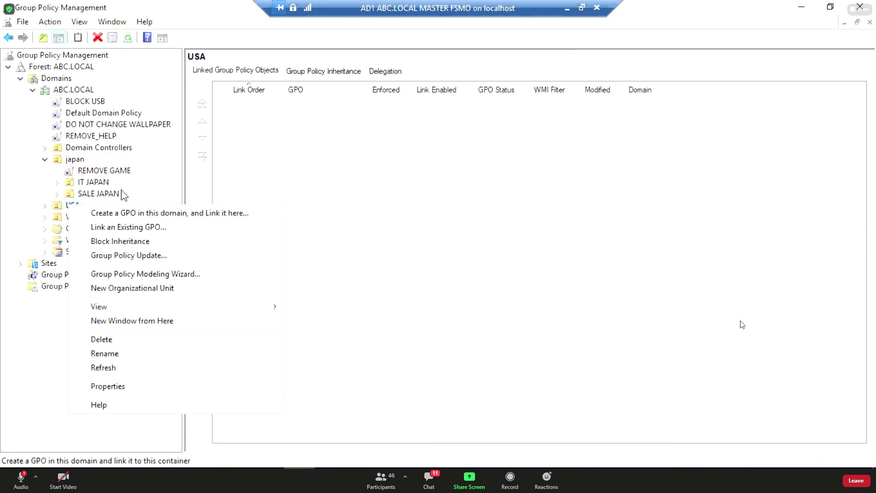
Create and link a GPO named REMOVE NETWORK ICON on the USA OU, then expand USA.
{"action": "right_click", "coordinate": [62, 207]}
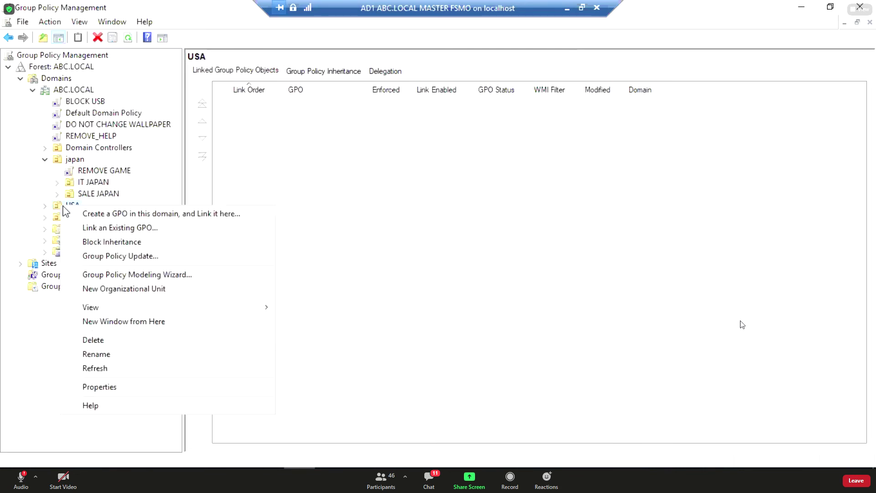
{"action": "left_click", "coordinate": [104, 217]}
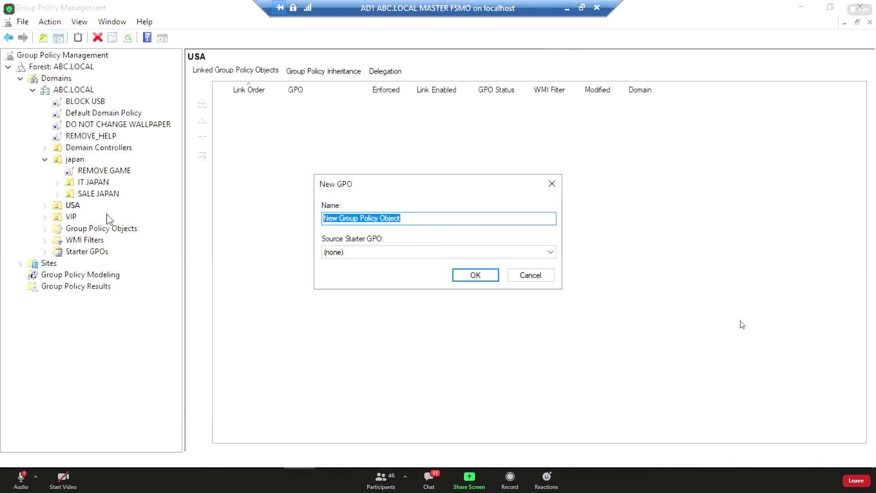
{"action": "type", "text": "REMOVE NETWORK ICON"}
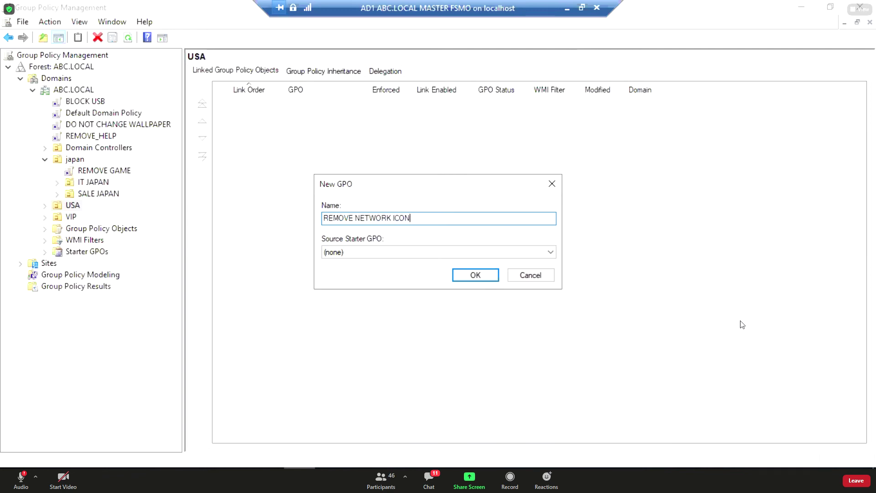
{"action": "key", "text": "Return"}
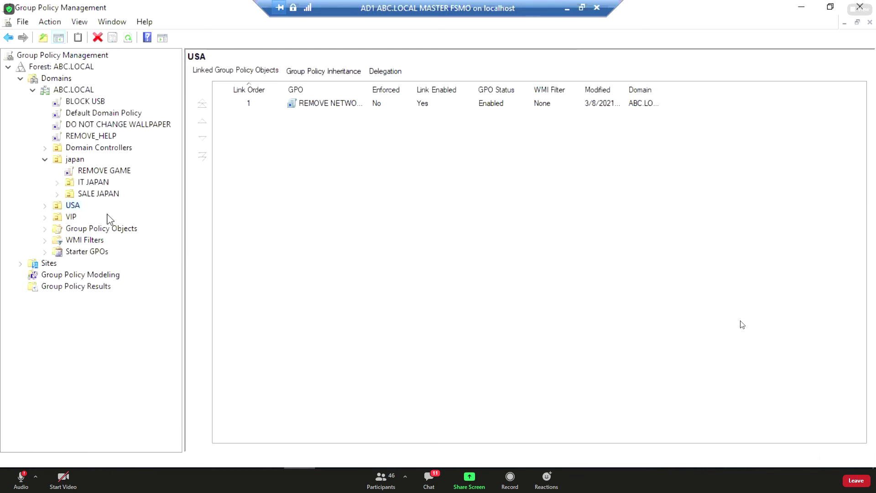
{"action": "left_click", "coordinate": [46, 206]}
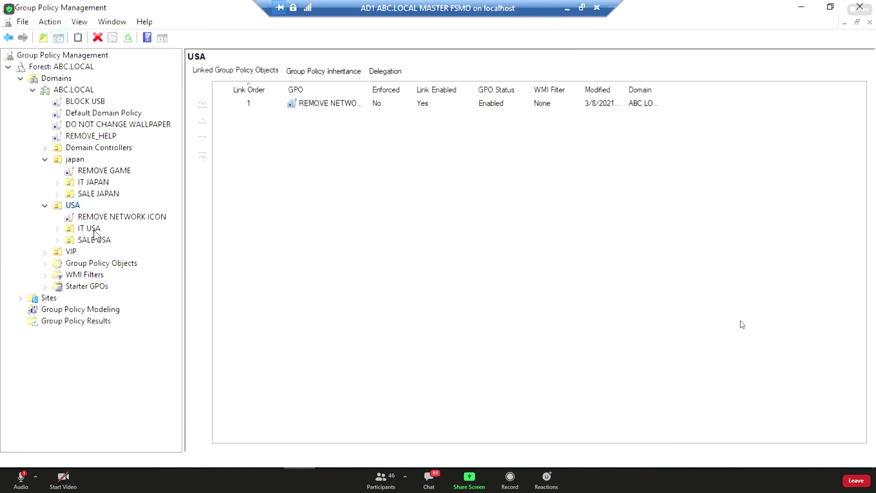
Toggle Enforced on and back off for the REMOVE NETWORK ICON link, then edit the GPO.
{"action": "left_click", "coordinate": [93, 171]}
{"action": "left_click", "coordinate": [79, 161]}
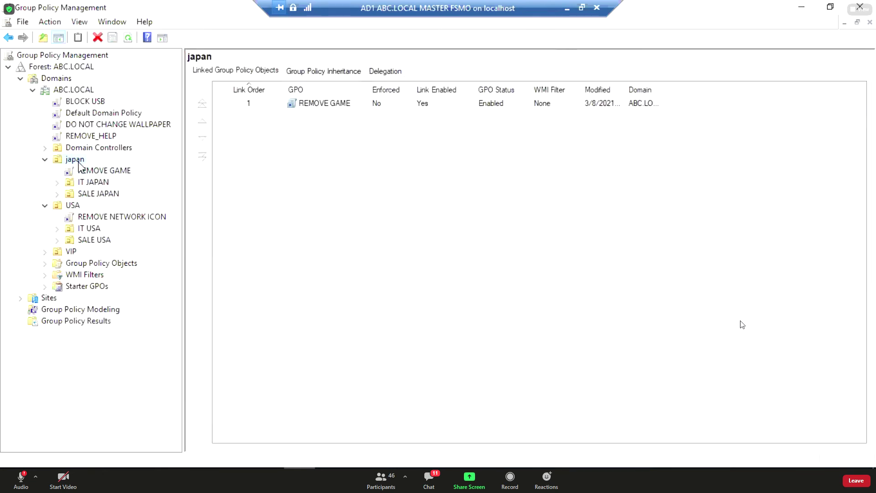
{"action": "left_click", "coordinate": [104, 218]}
{"action": "right_click", "coordinate": [104, 219]}
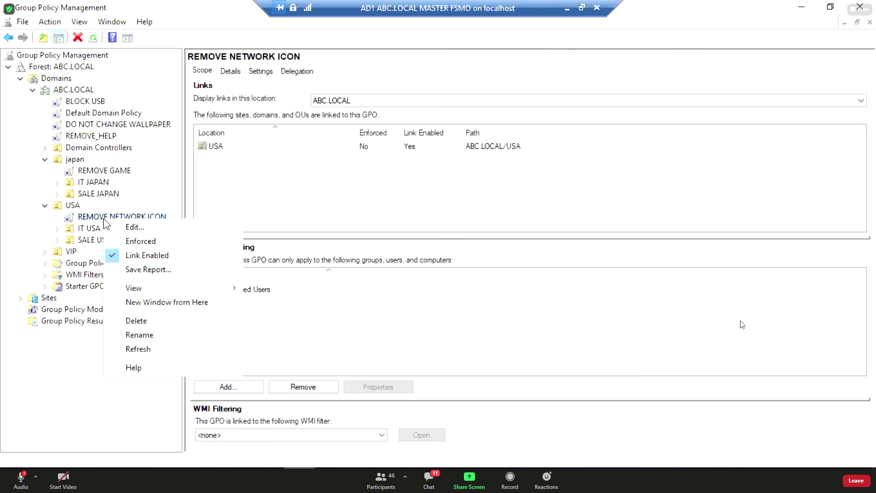
{"action": "left_click", "coordinate": [145, 241]}
{"action": "right_click", "coordinate": [107, 221]}
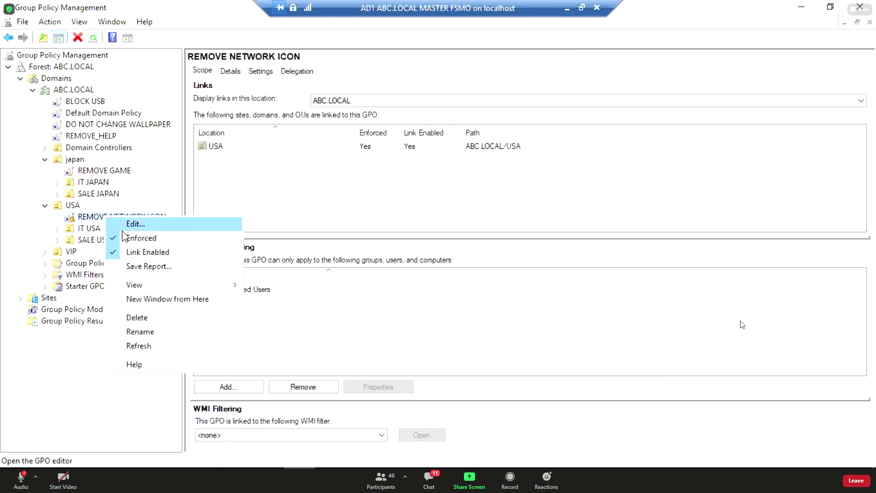
{"action": "left_click", "coordinate": [150, 238]}
{"action": "right_click", "coordinate": [119, 220]}
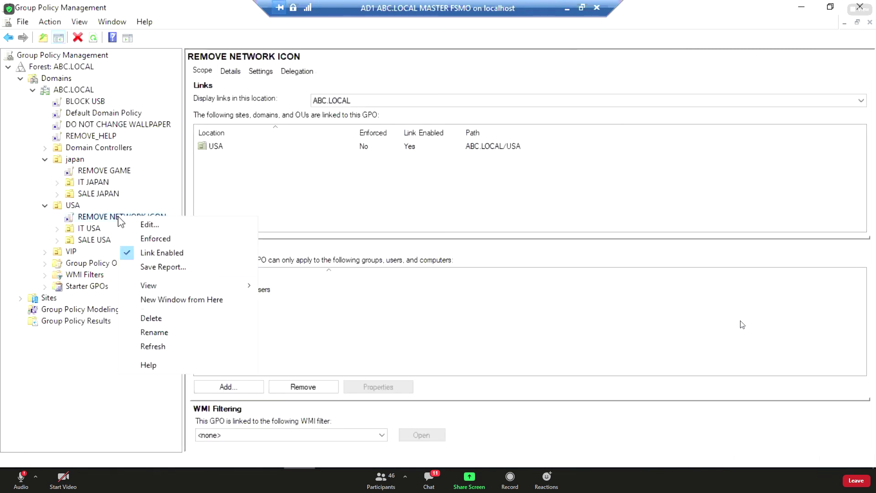
{"action": "left_click", "coordinate": [156, 225]}
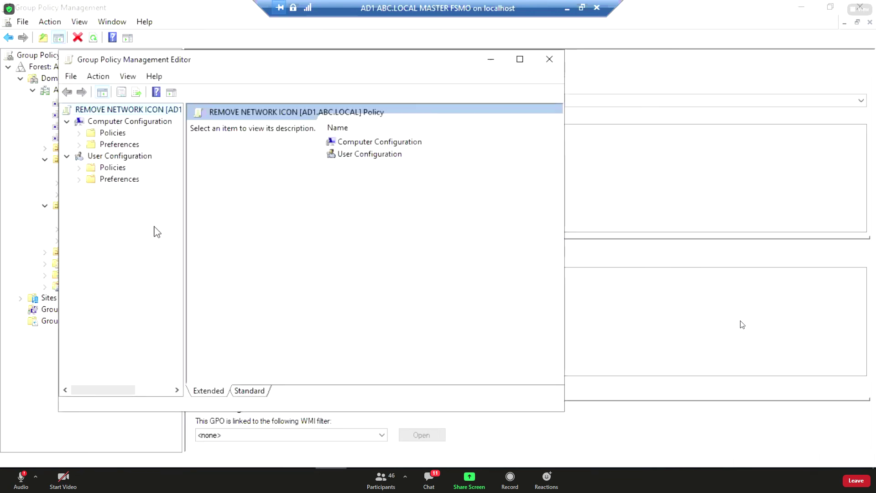
Navigate to User Configuration's Start Menu and Taskbar settings in standard view.
{"action": "left_click", "coordinate": [79, 168]}
{"action": "left_click", "coordinate": [120, 203]}
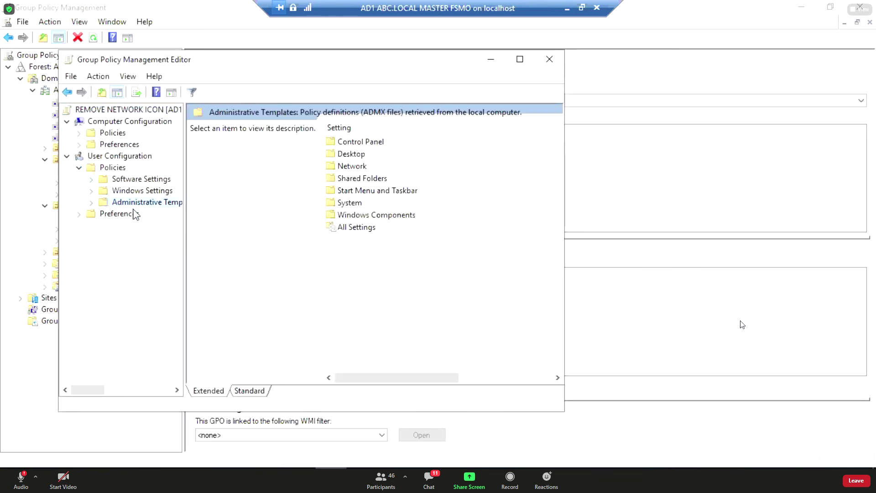
{"action": "left_click", "coordinate": [91, 203]}
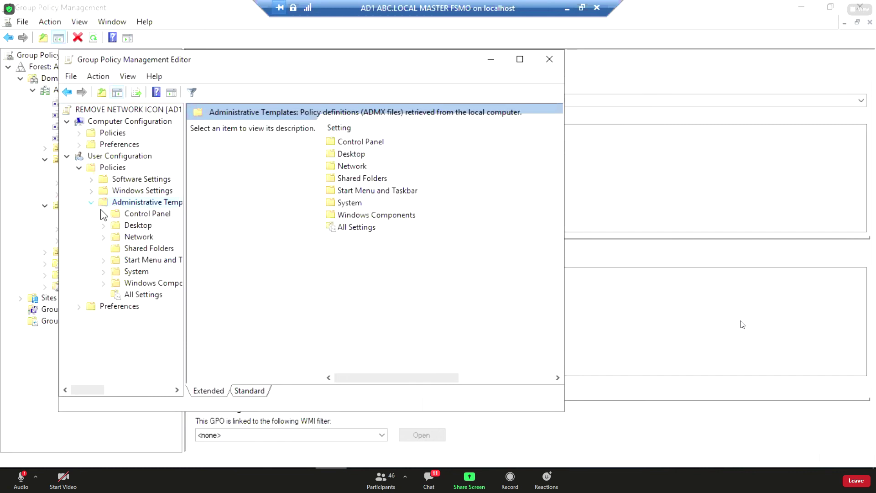
{"action": "left_click", "coordinate": [134, 259]}
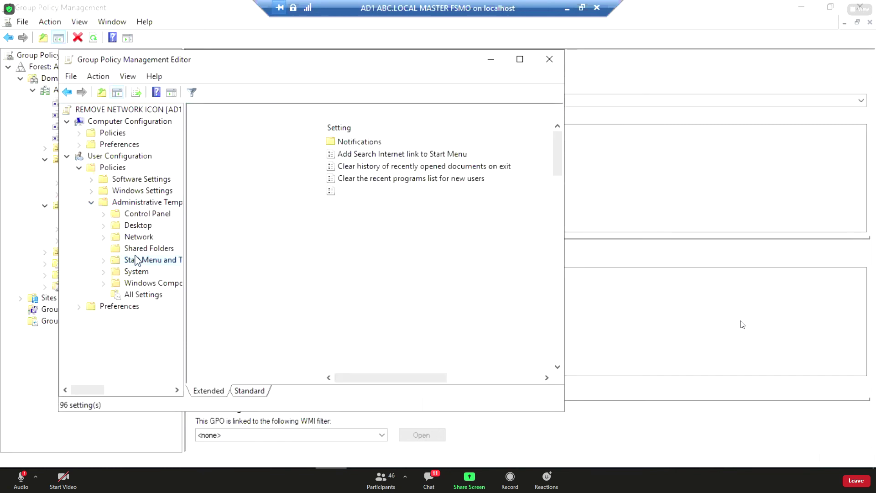
{"action": "left_click", "coordinate": [257, 391]}
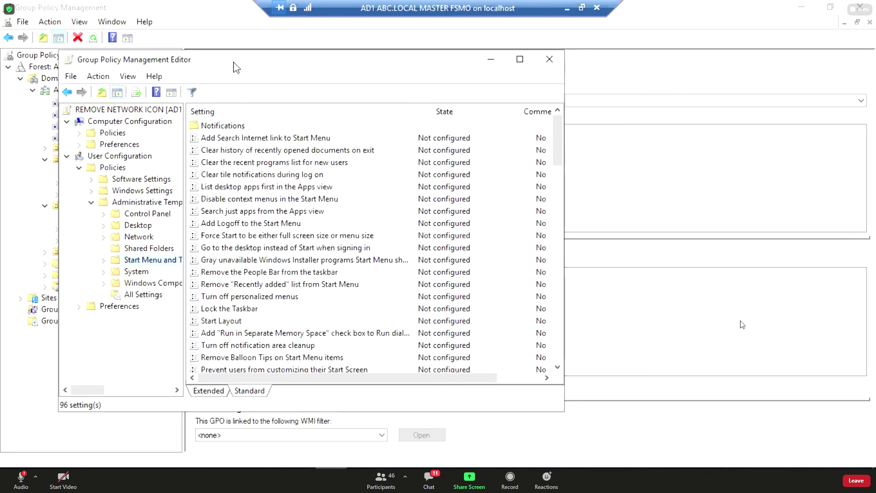
{"action": "left_click_drag", "start_coordinate": [233, 63], "coordinate": [268, 69]}
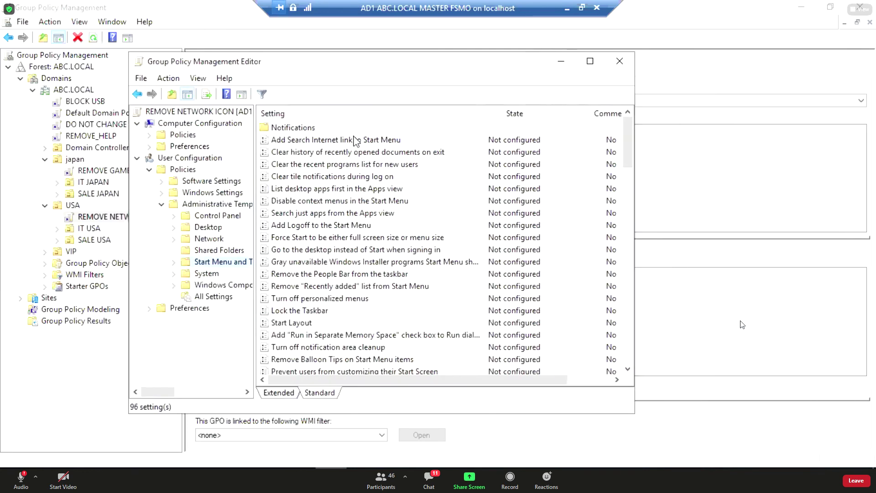
{"action": "scroll", "coordinate": [367, 225], "scroll_direction": "down", "scroll_amount": 4}
{"action": "scroll", "coordinate": [368, 224], "scroll_direction": "down", "scroll_amount": 5}
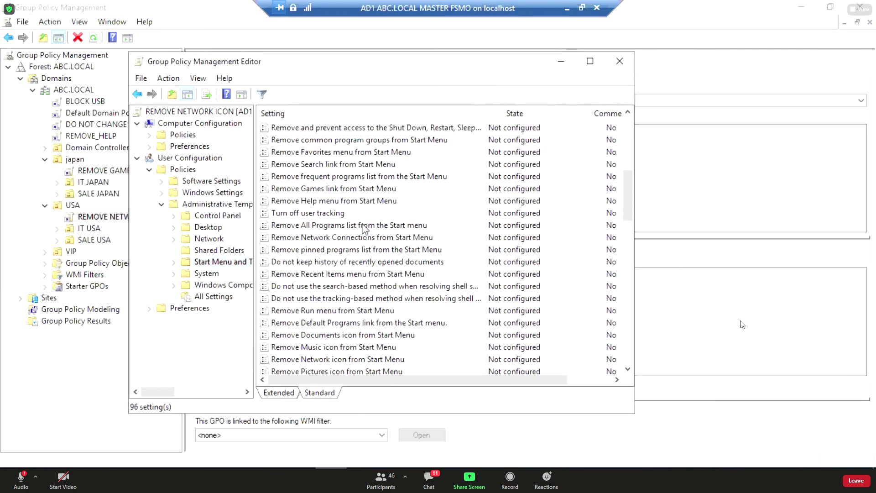
Set 'Remove Network icon from Start Menu' to Enabled, apply it, and close the editor.
{"action": "left_click", "coordinate": [343, 286]}
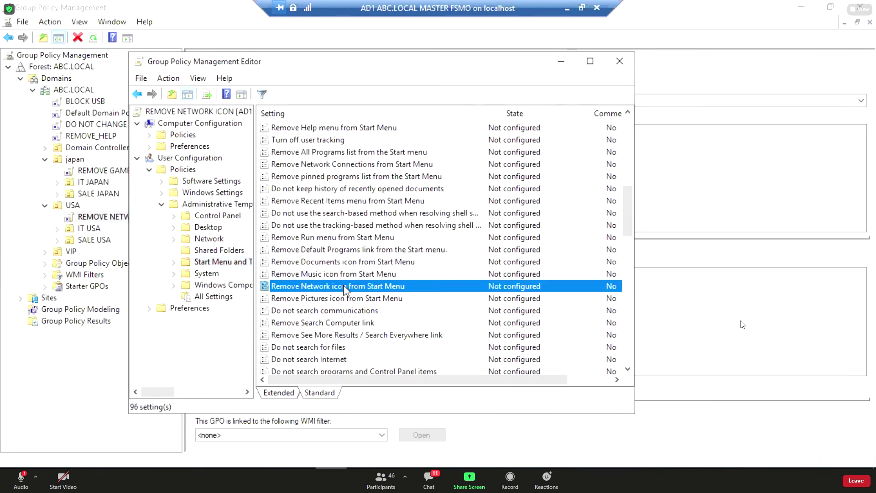
{"action": "scroll", "coordinate": [344, 286], "scroll_direction": "down", "scroll_amount": 2}
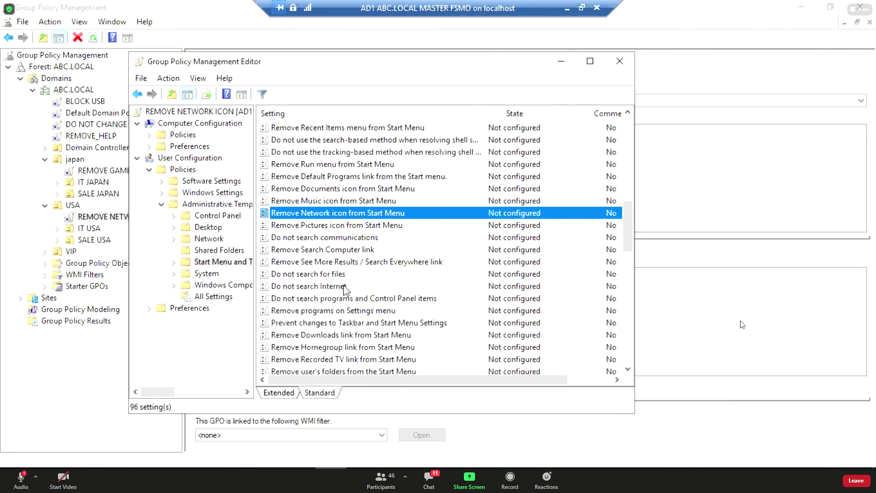
{"action": "double_click", "coordinate": [340, 213]}
{"action": "left_click", "coordinate": [144, 163]}
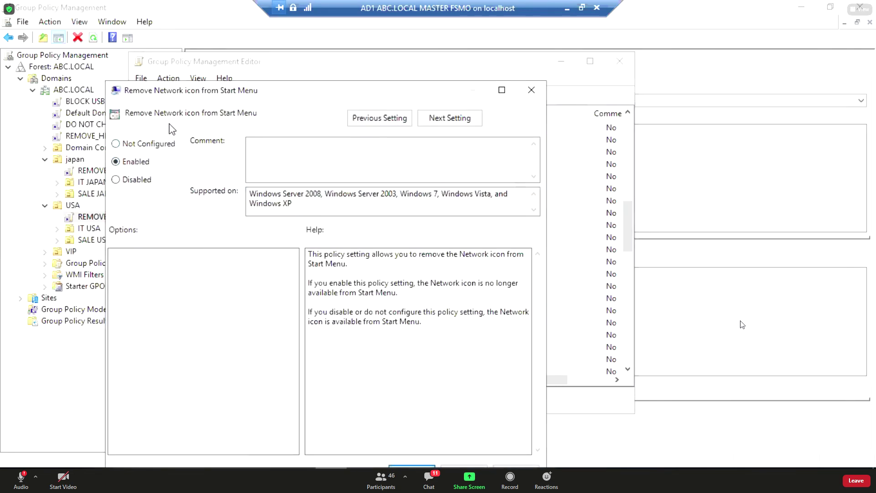
{"action": "left_click_drag", "start_coordinate": [183, 91], "coordinate": [185, 58]}
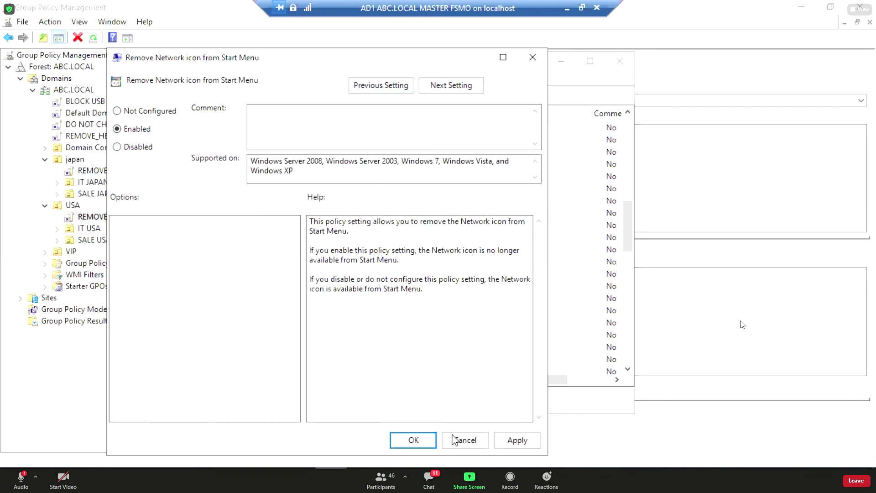
{"action": "left_click", "coordinate": [516, 440]}
{"action": "left_click", "coordinate": [427, 441]}
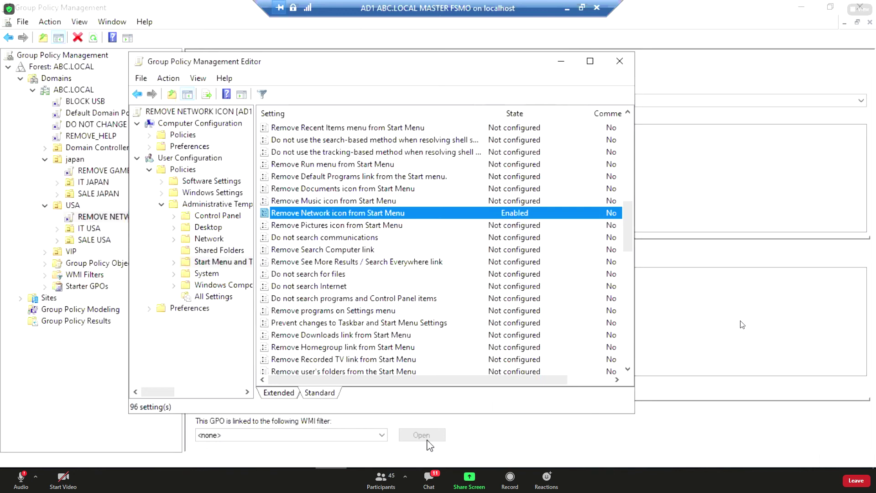
{"action": "left_click", "coordinate": [620, 62]}
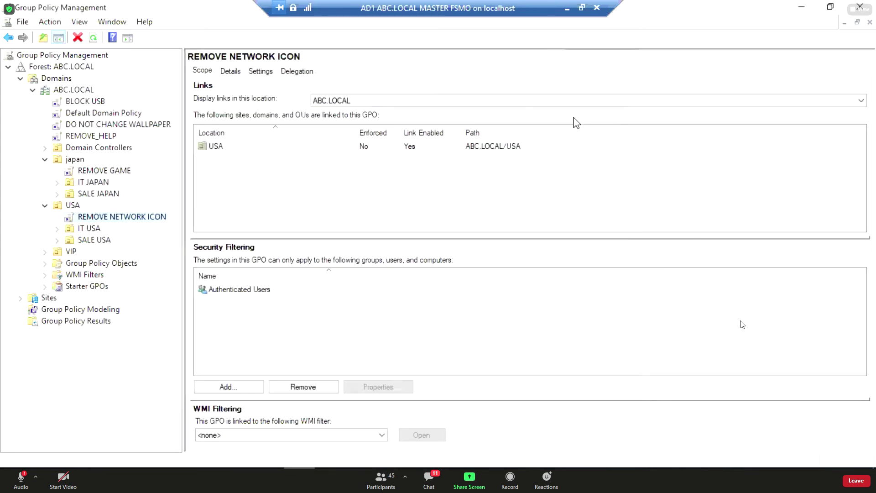
Create a new GPO linked to japan and rename it REMOVE PICTURE ICON.
{"action": "right_click", "coordinate": [77, 163]}
{"action": "left_click", "coordinate": [81, 166]}
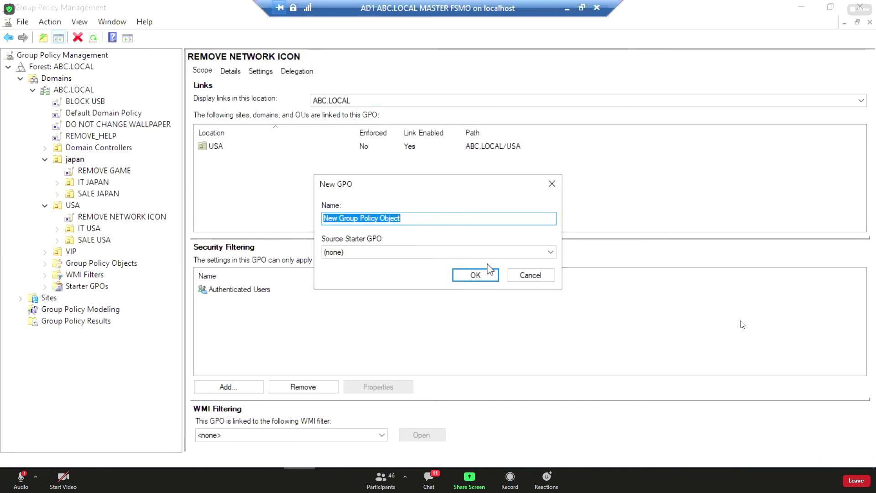
{"action": "left_click", "coordinate": [477, 276]}
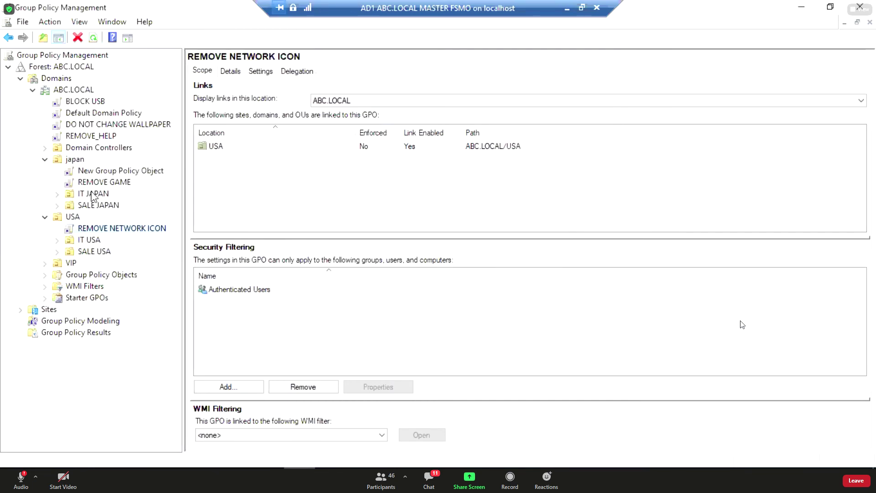
{"action": "right_click", "coordinate": [95, 170]}
{"action": "left_click", "coordinate": [141, 277]}
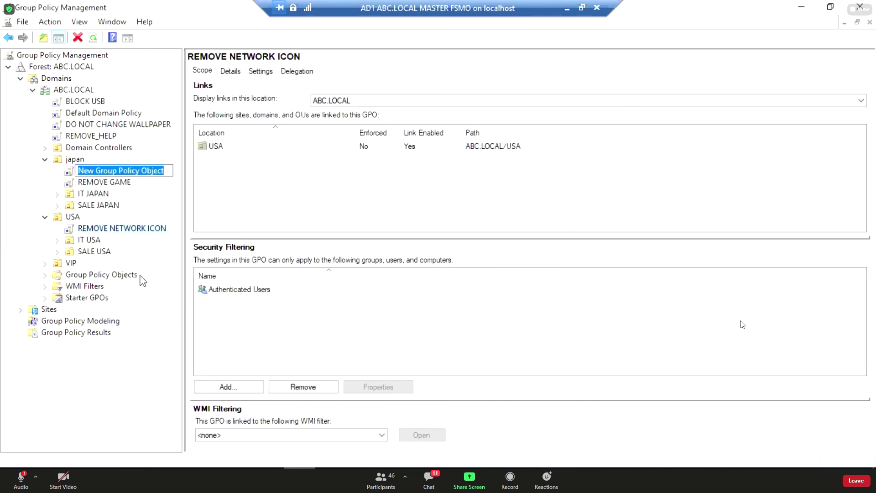
{"action": "type", "text": "REMO"}
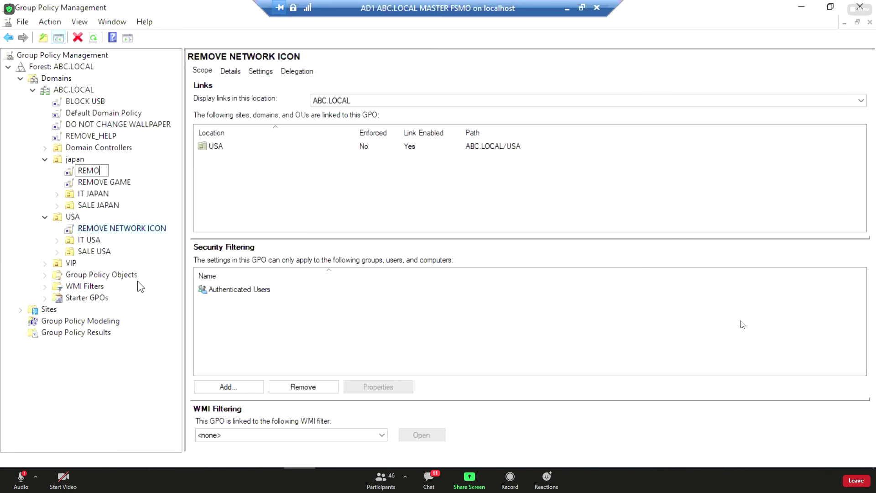
{"action": "type", "text": "VE PICTURE"}
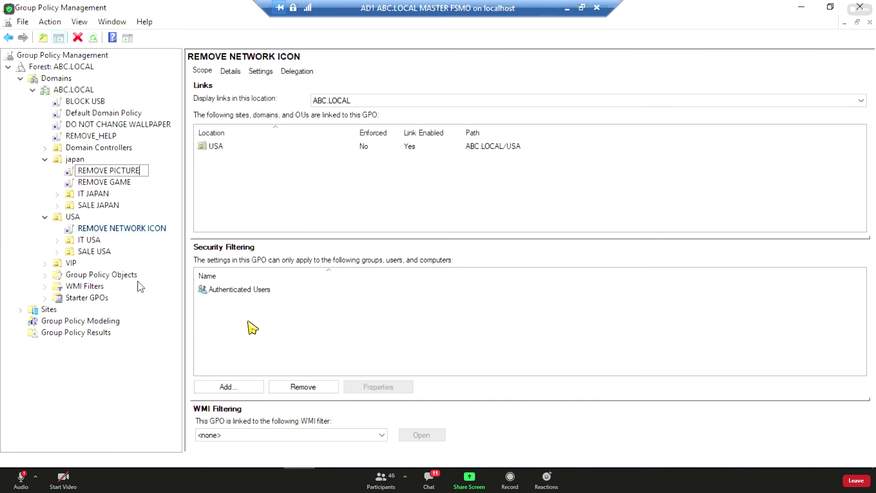
{"action": "type", "text": " ICON"}
{"action": "key", "text": "Return"}
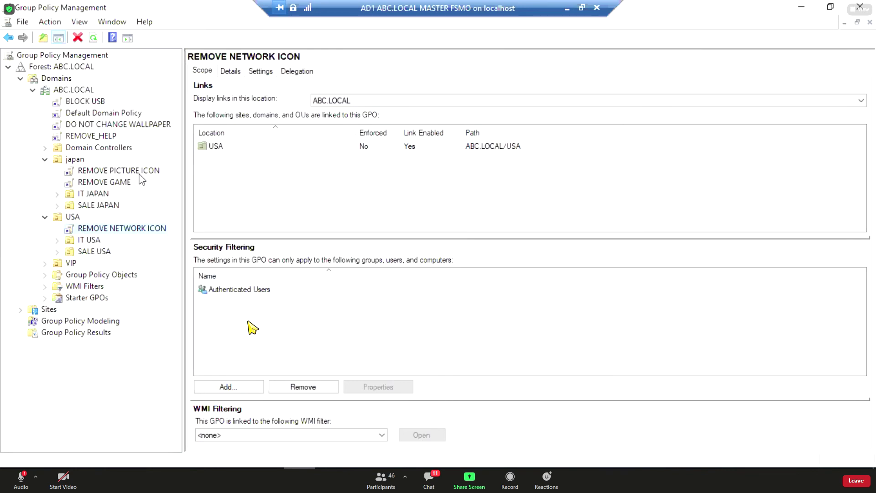
{"action": "right_click", "coordinate": [159, 170]}
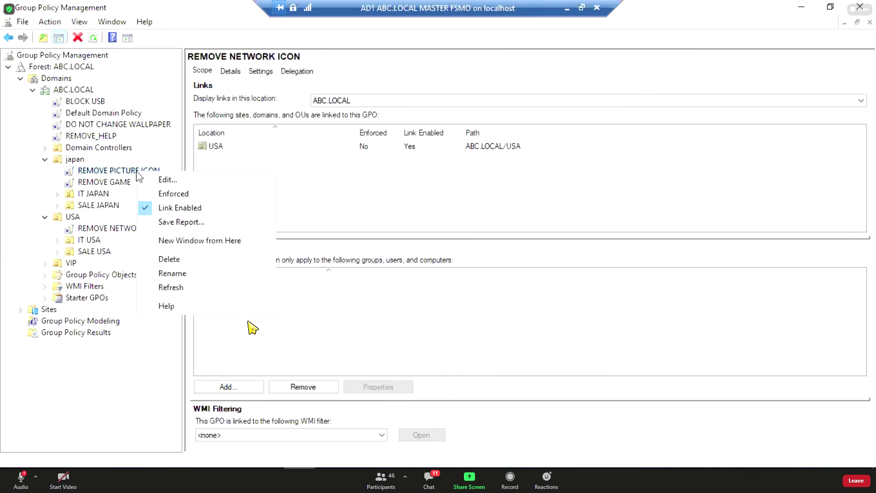
Edit REMOVE PICTURE ICON and show User Configuration's Start Menu and Taskbar settings in standard view.
{"action": "left_click", "coordinate": [185, 181]}
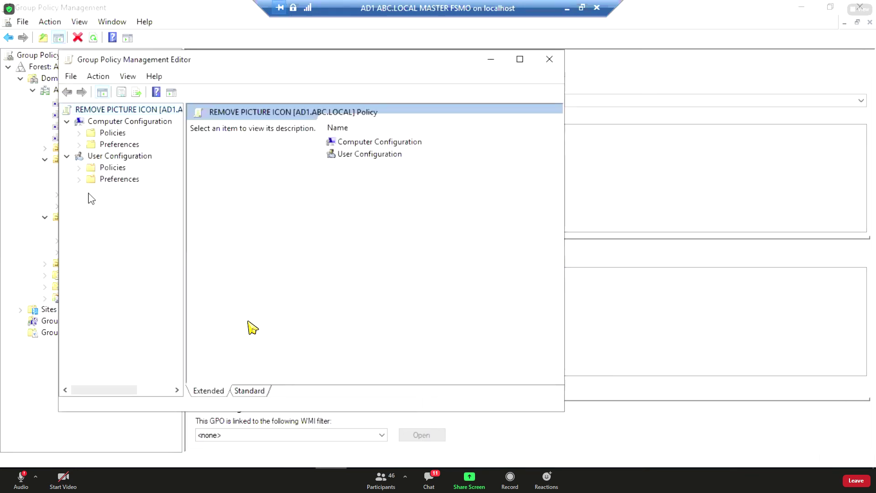
{"action": "left_click", "coordinate": [80, 179]}
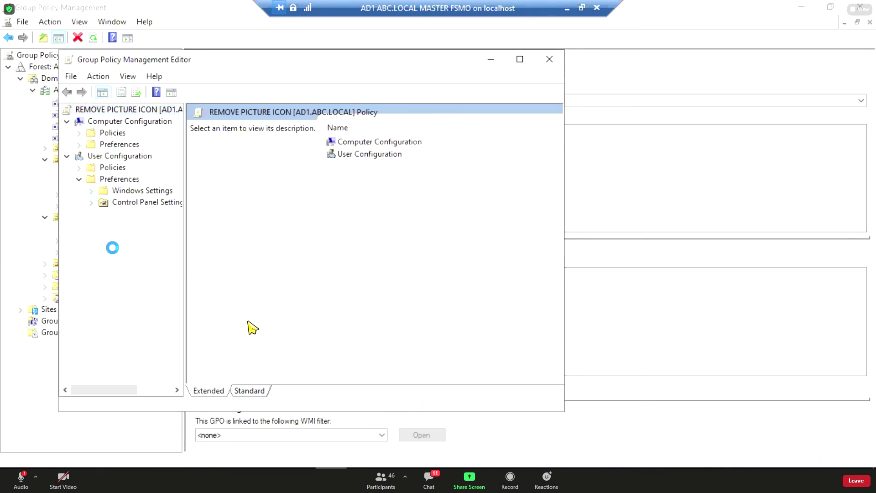
{"action": "left_click", "coordinate": [92, 190]}
{"action": "left_click", "coordinate": [79, 179]}
{"action": "left_click", "coordinate": [79, 167]}
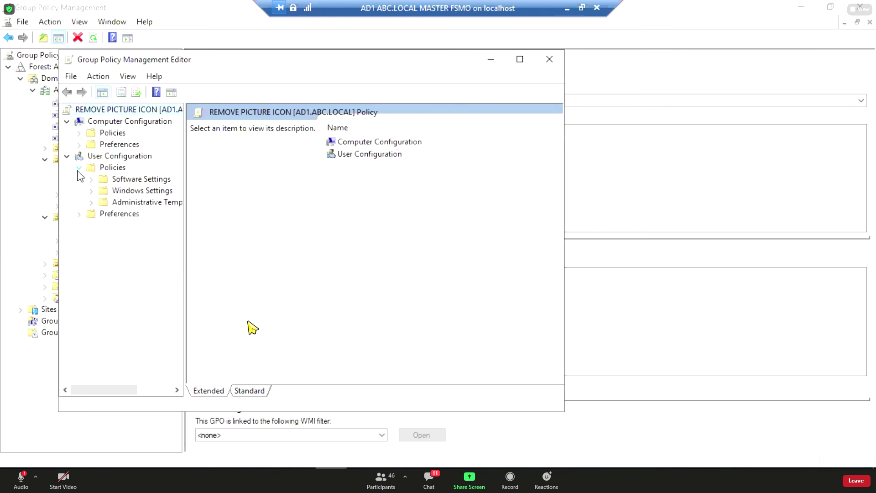
{"action": "left_click", "coordinate": [91, 202]}
{"action": "left_click", "coordinate": [148, 260]}
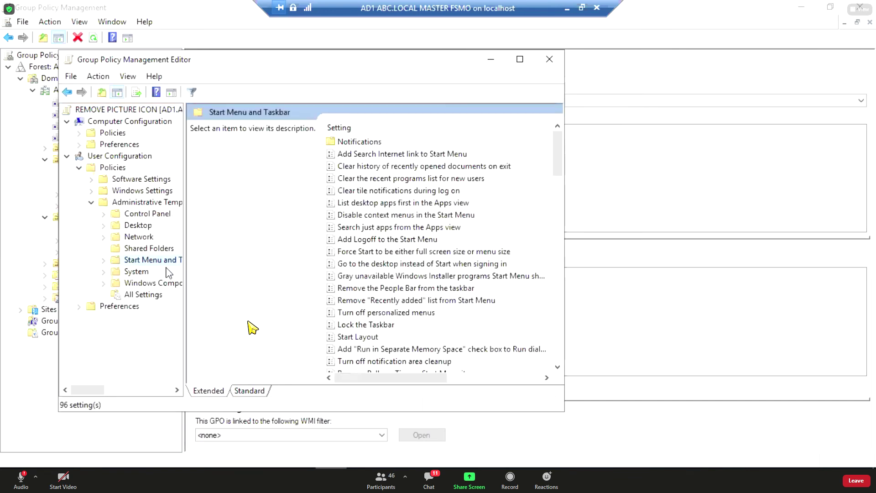
{"action": "left_click_drag", "start_coordinate": [184, 273], "coordinate": [193, 274]}
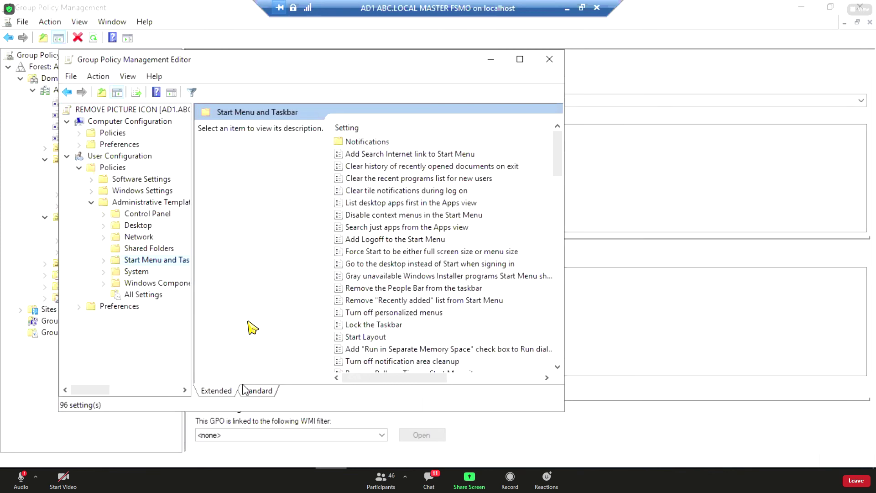
{"action": "left_click", "coordinate": [256, 391]}
Set 'Remove Pictures icon from Start Menu' to Enabled and apply it.
{"action": "left_click", "coordinate": [243, 320]}
{"action": "scroll", "coordinate": [244, 323], "scroll_direction": "down", "scroll_amount": 5}
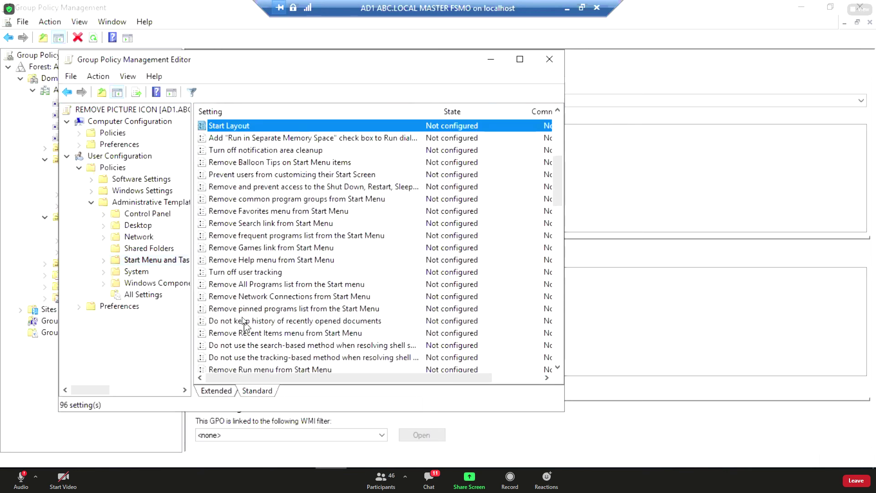
{"action": "scroll", "coordinate": [258, 296], "scroll_direction": "down", "scroll_amount": 2}
{"action": "scroll", "coordinate": [265, 296], "scroll_direction": "down", "scroll_amount": 1}
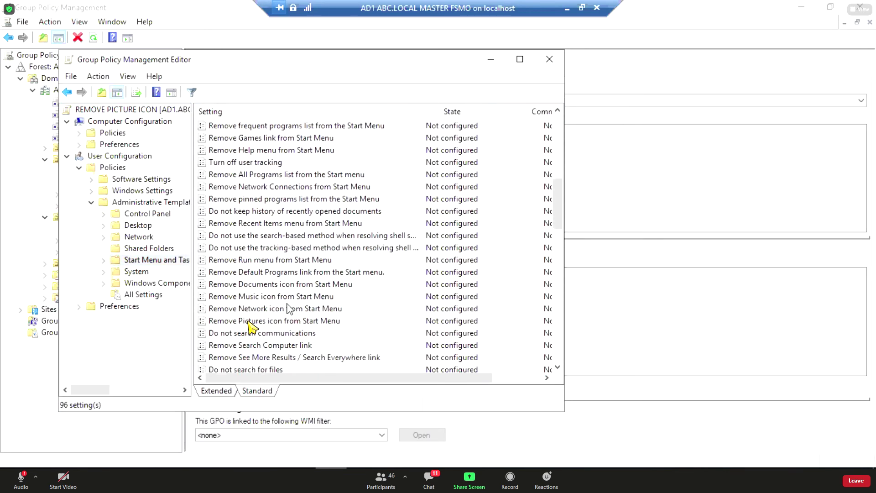
{"action": "scroll", "coordinate": [287, 305], "scroll_direction": "down", "scroll_amount": 1}
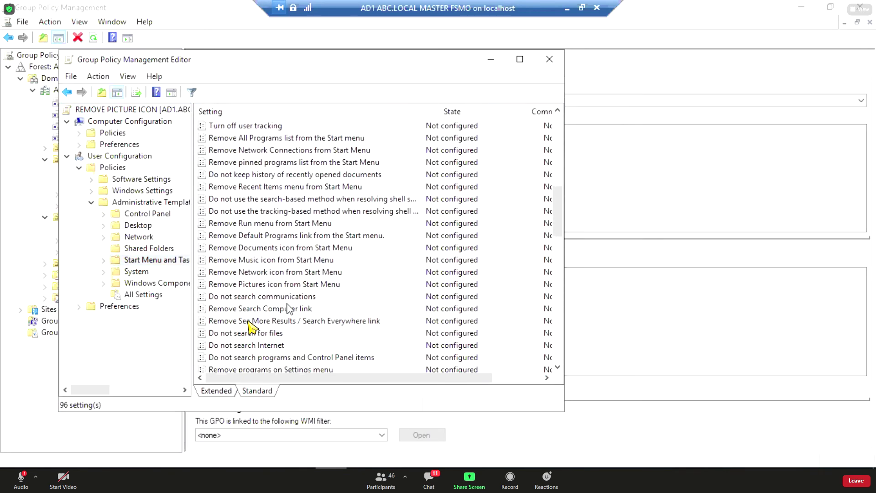
{"action": "double_click", "coordinate": [269, 285]}
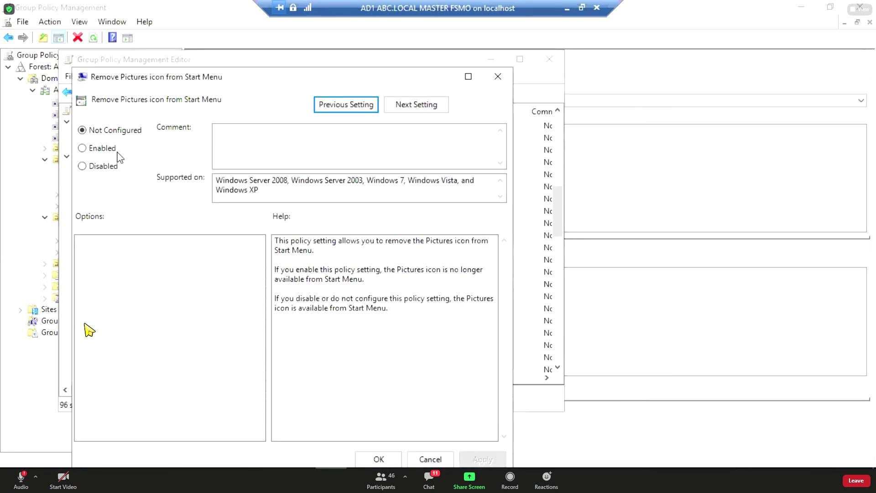
{"action": "left_click", "coordinate": [113, 147]}
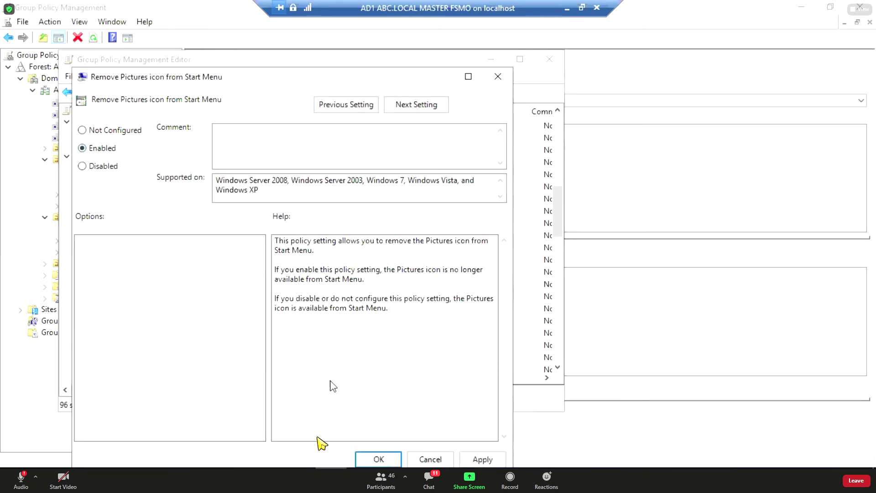
{"action": "left_click", "coordinate": [465, 460]}
{"action": "left_click", "coordinate": [382, 459]}
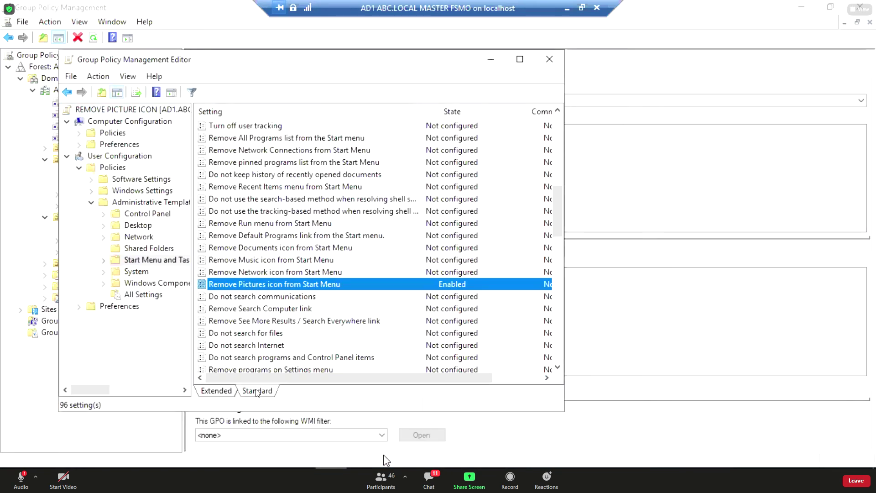
Close the editor, add a REMOVE MUSIC ICON GPO on USA, and edit REMOVE NETWORK ICON.
{"action": "left_click", "coordinate": [549, 58]}
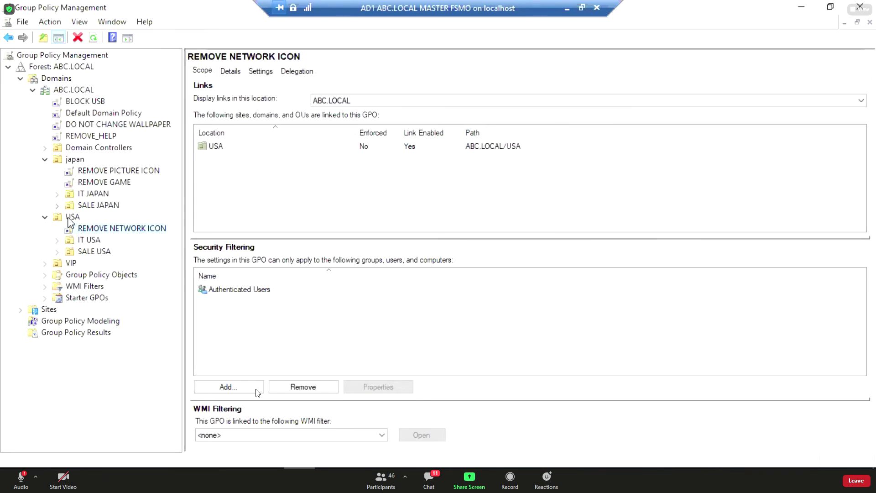
{"action": "right_click", "coordinate": [71, 219]}
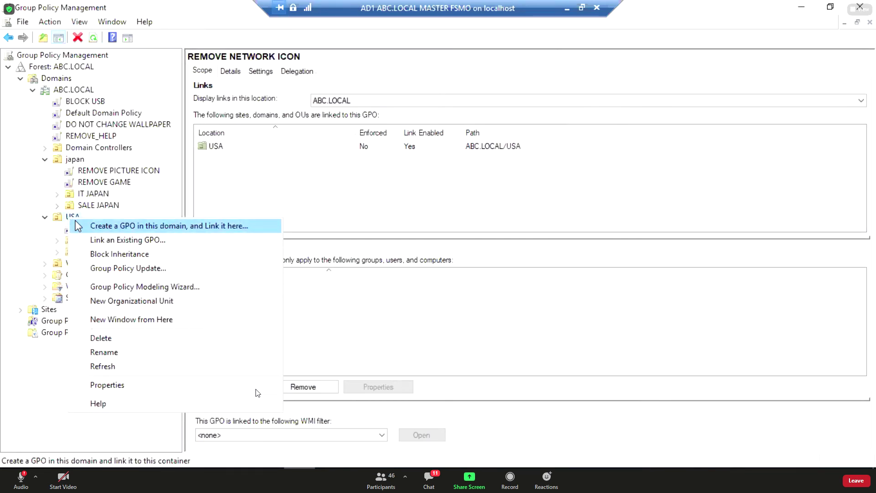
{"action": "left_click", "coordinate": [112, 225]}
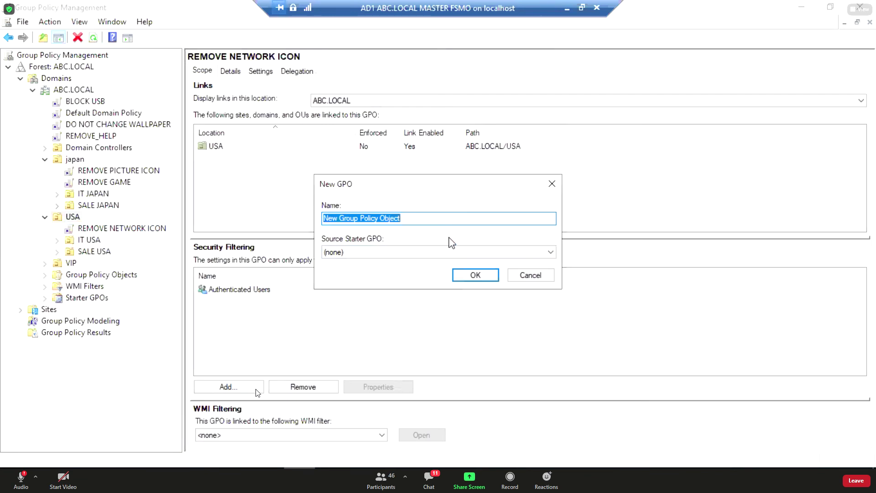
{"action": "type", "text": "REMOVE"}
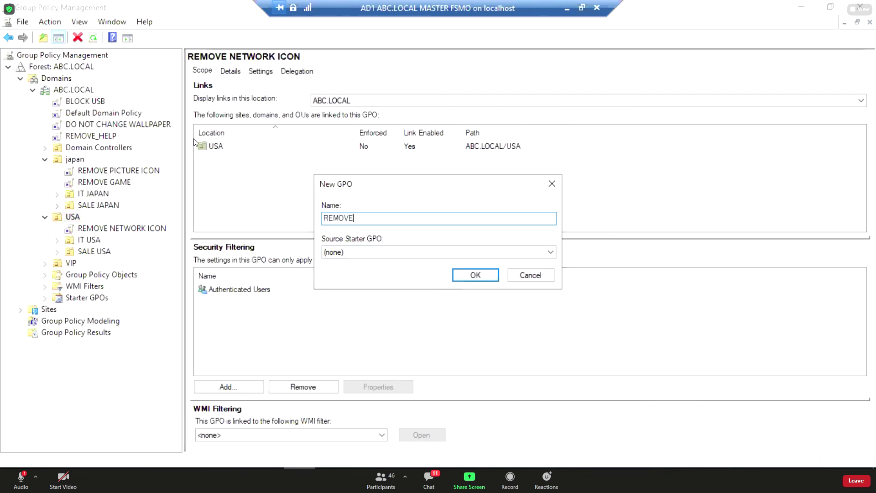
{"action": "type", "text": " MUSIC ICON"}
{"action": "key", "text": "Return"}
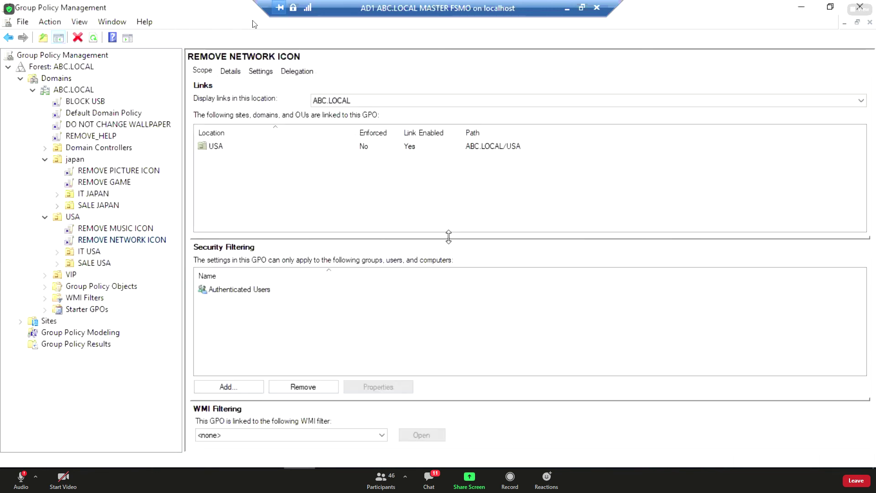
{"action": "right_click", "coordinate": [129, 242]}
{"action": "left_click", "coordinate": [169, 247]}
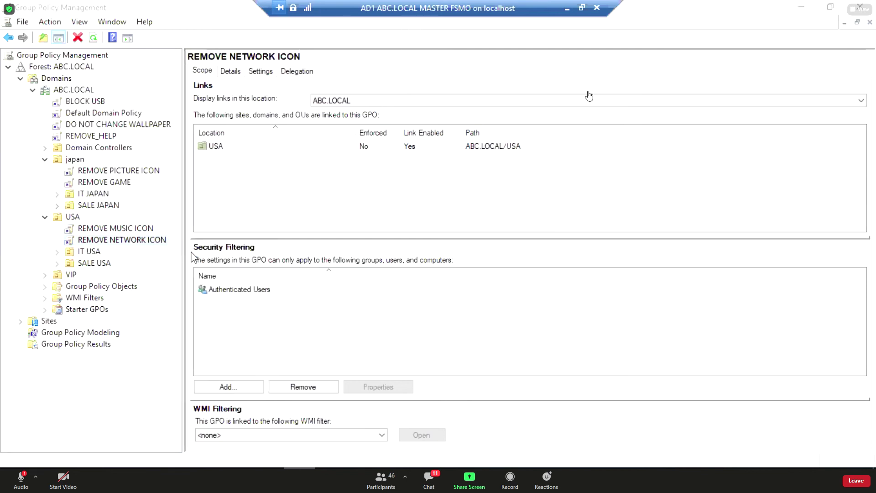
Browse to User Configuration > Administrative Templates > Start Menu and Taskbar and list its settings.
{"action": "left_click", "coordinate": [78, 167]}
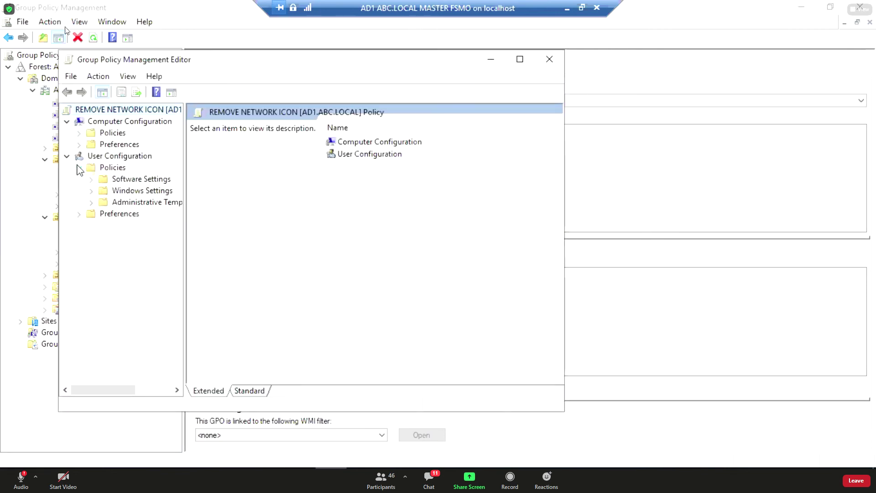
{"action": "double_click", "coordinate": [106, 203]}
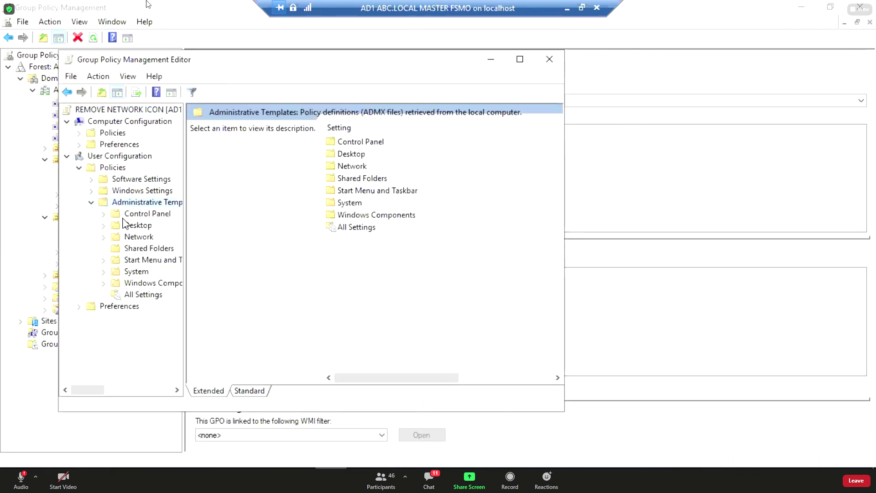
{"action": "left_click", "coordinate": [136, 263]}
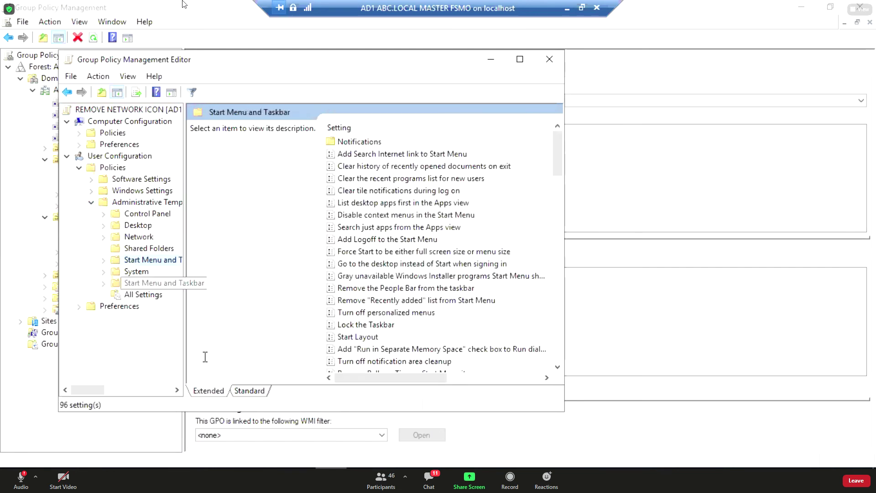
{"action": "left_click", "coordinate": [249, 392]}
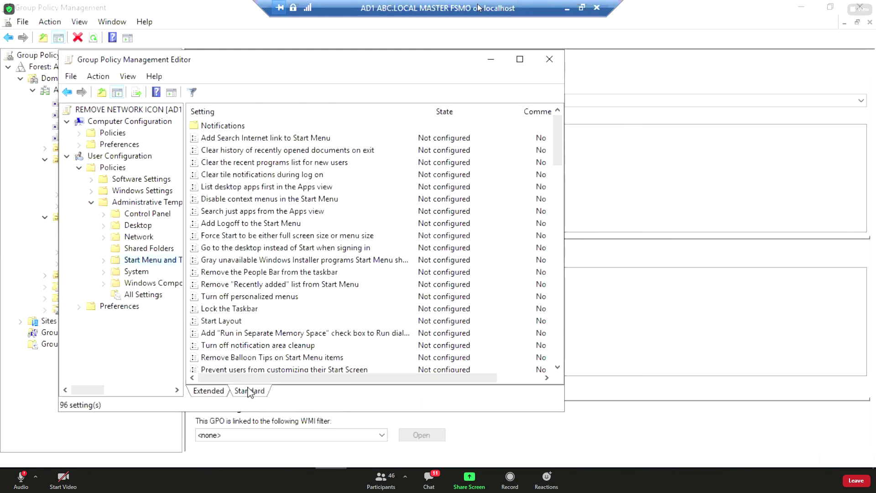
{"action": "scroll", "coordinate": [253, 286], "scroll_direction": "down", "scroll_amount": 5}
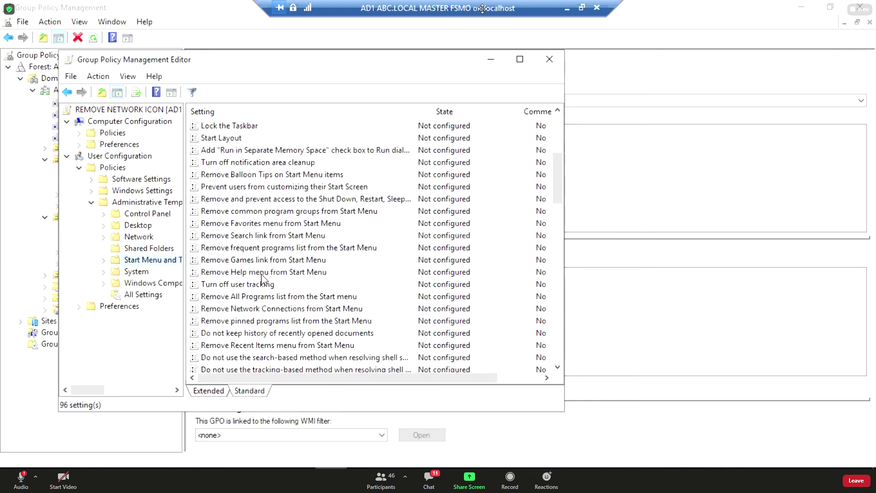
{"action": "scroll", "coordinate": [261, 279], "scroll_direction": "down", "scroll_amount": 4}
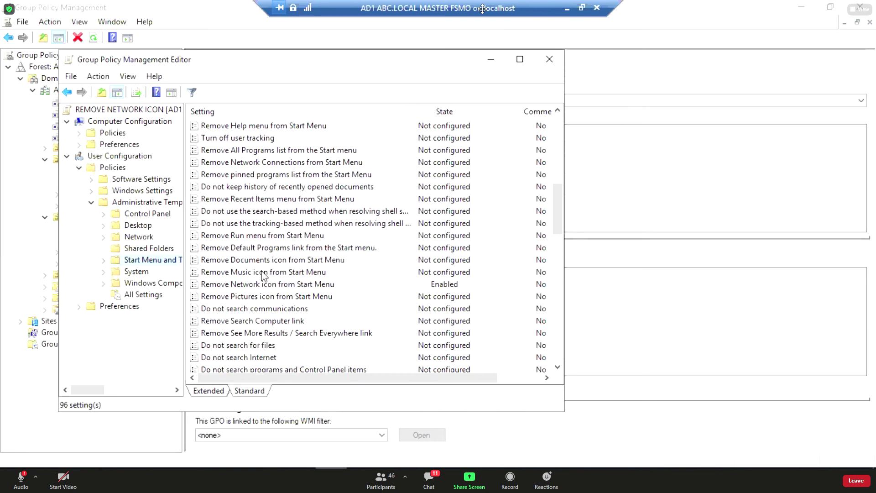
Set Remove Music icon from Start Menu to Enabled and apply it.
{"action": "left_click", "coordinate": [264, 275]}
{"action": "double_click", "coordinate": [264, 272]}
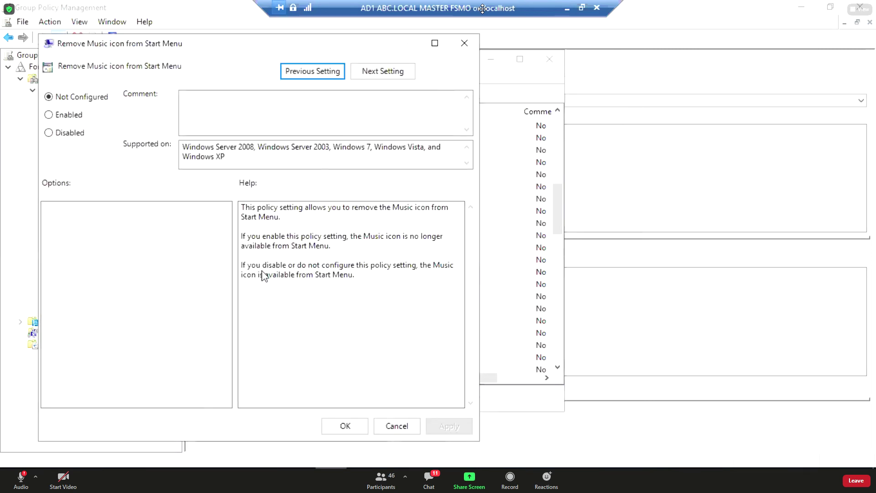
{"action": "left_click", "coordinate": [76, 115]}
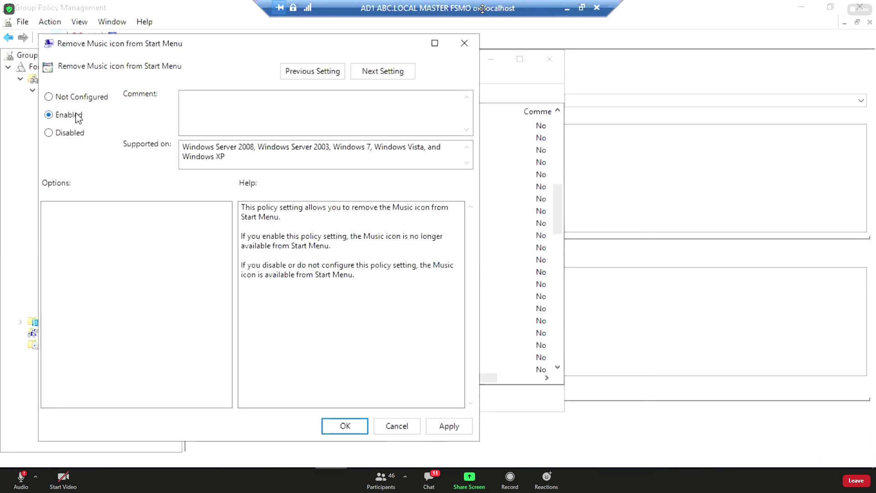
{"action": "left_click", "coordinate": [436, 430]}
{"action": "left_click", "coordinate": [343, 427]}
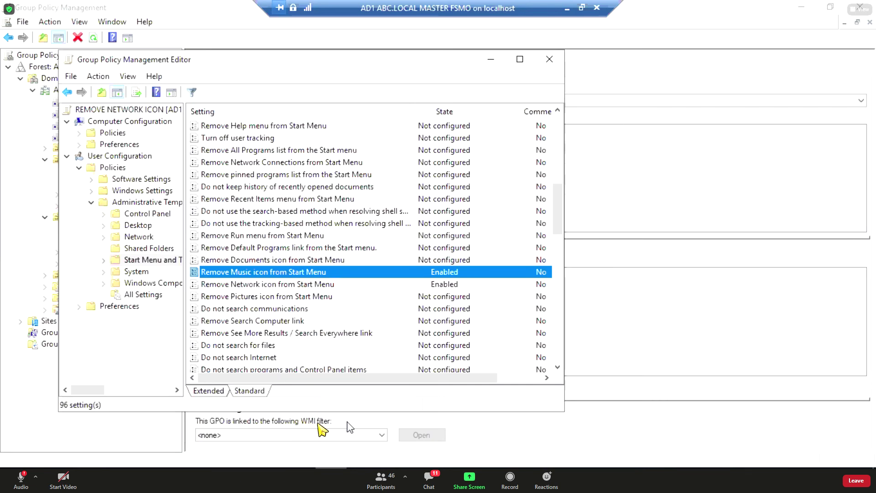
Close the policy editor and view REMOVE PICTURE ICON's scope and its japan link.
{"action": "left_click", "coordinate": [549, 58]}
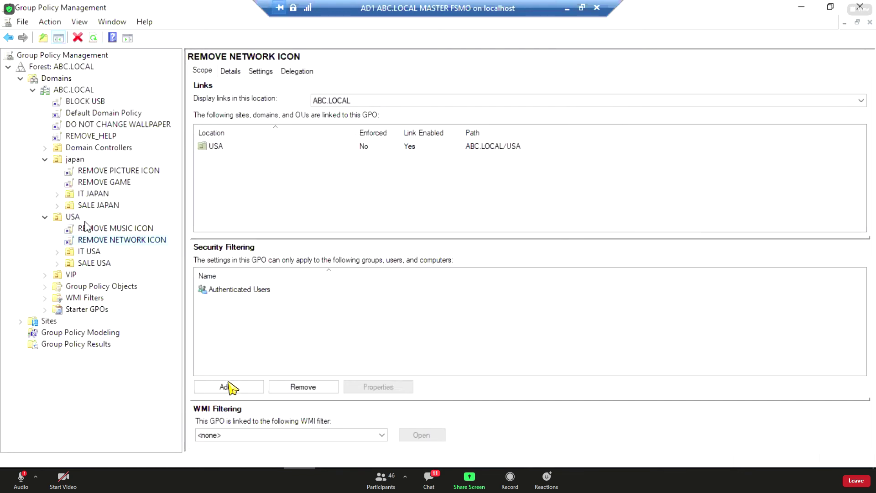
{"action": "left_click", "coordinate": [99, 182]}
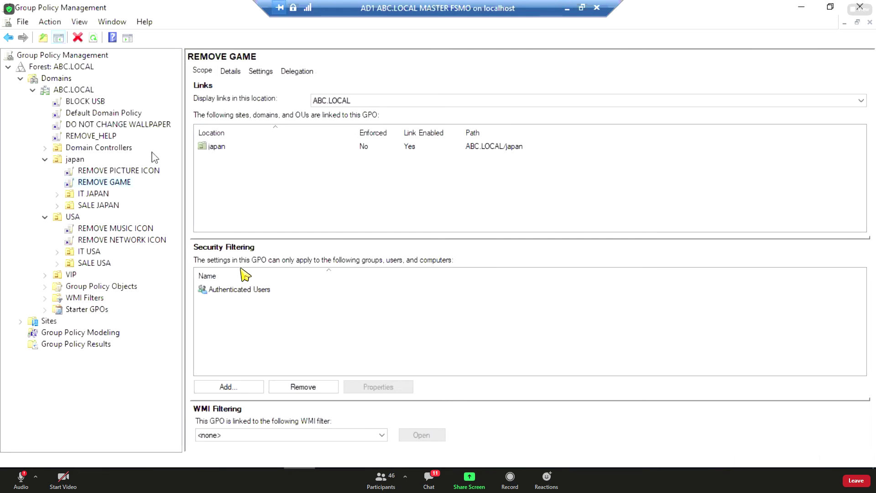
{"action": "left_click", "coordinate": [124, 172]}
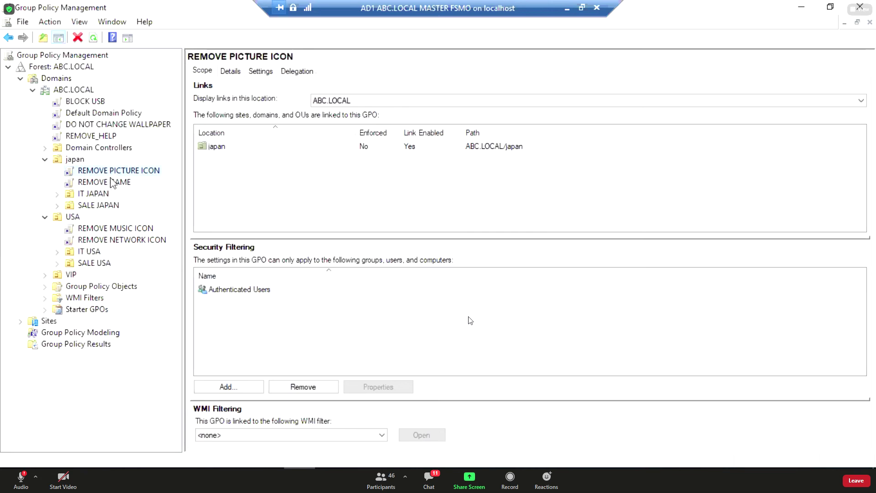
{"action": "left_click", "coordinate": [219, 146]}
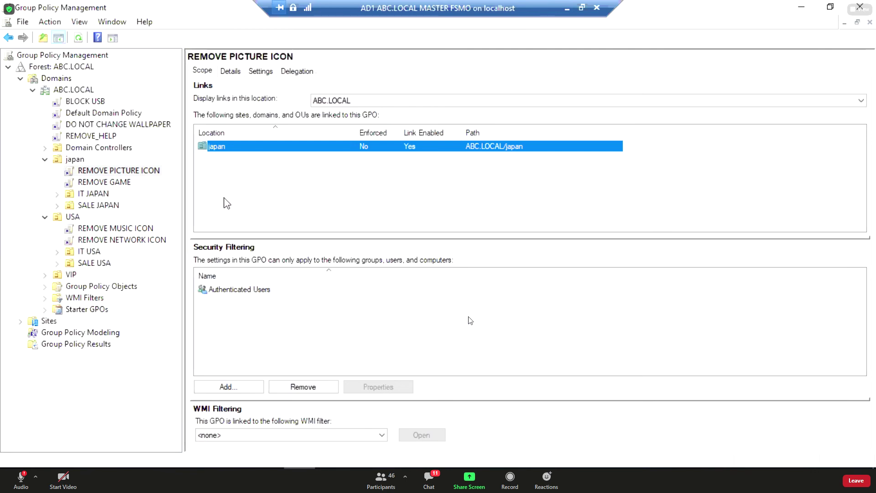
Remove Authenticated Users from REMOVE PICTURE ICON's security filtering, confirming both warnings.
{"action": "left_click", "coordinate": [238, 290]}
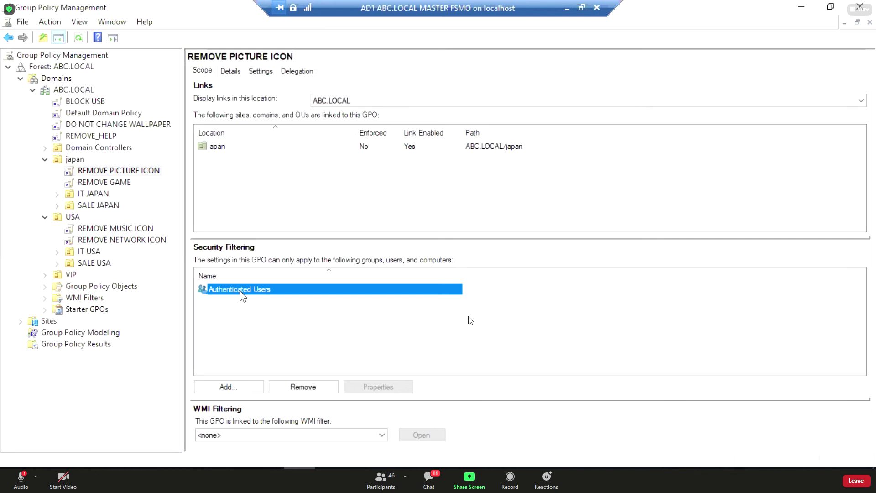
{"action": "left_click", "coordinate": [306, 387]}
{"action": "left_click", "coordinate": [470, 279]}
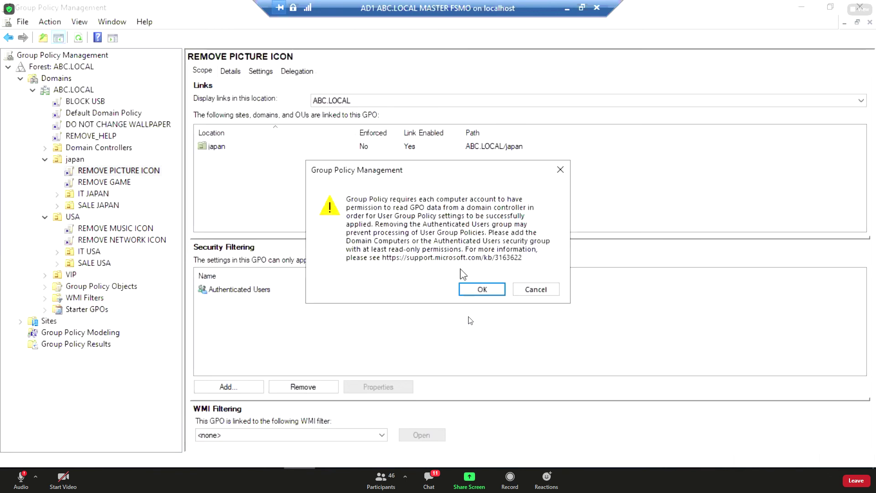
{"action": "left_click", "coordinate": [480, 289]}
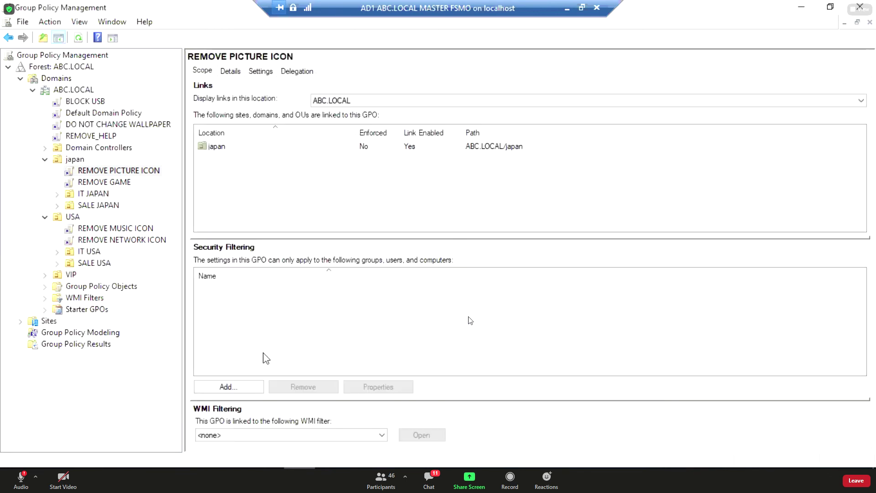
Add user japan3 to the security filtering and check the new entry.
{"action": "left_click", "coordinate": [228, 387]}
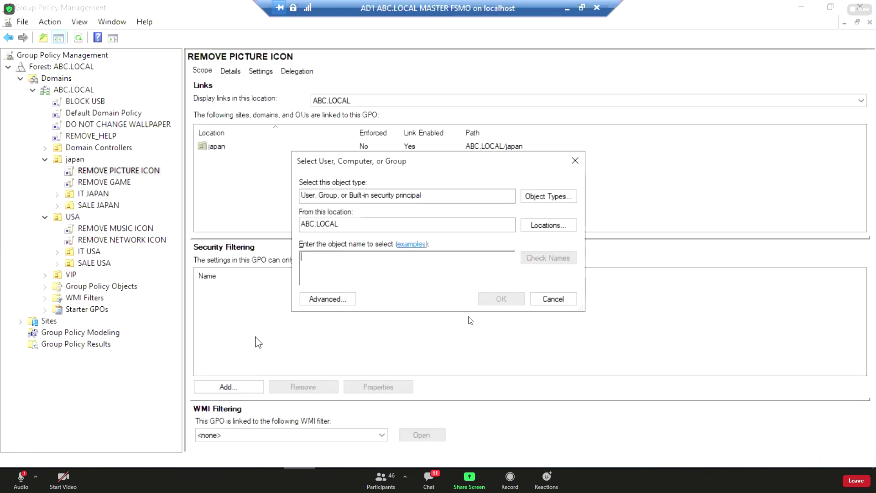
{"action": "type", "text": "japan3"}
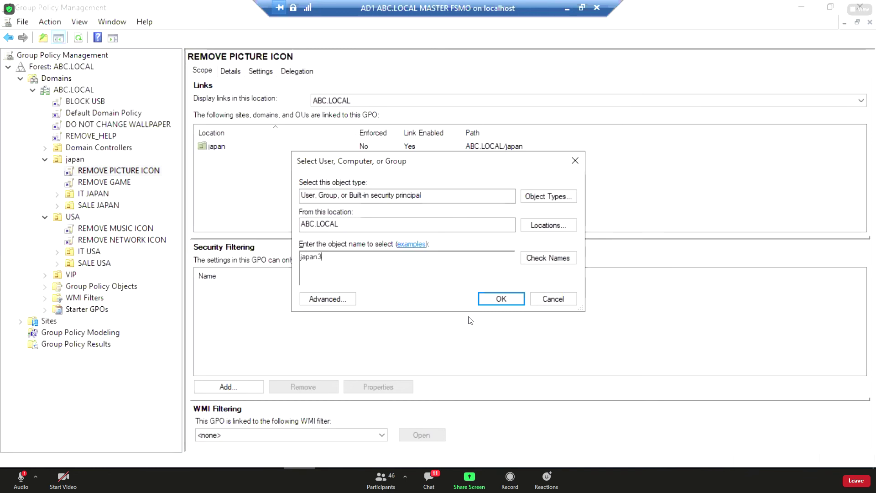
{"action": "key", "text": "Return"}
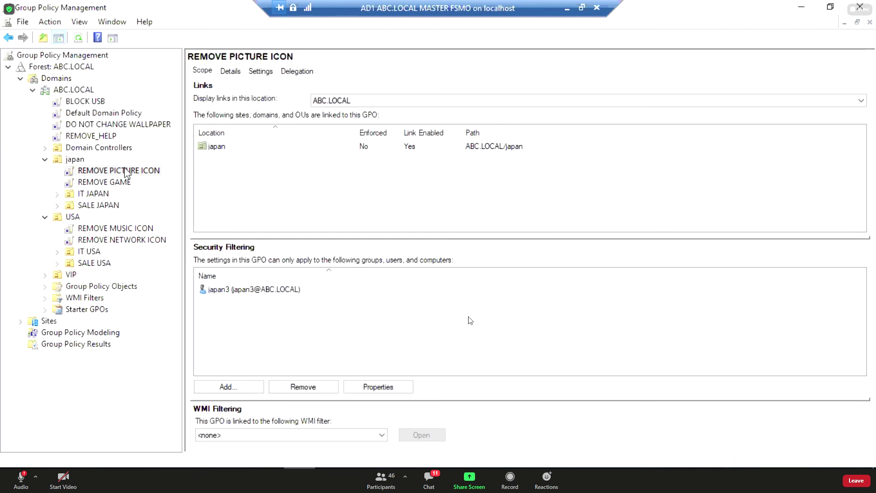
{"action": "left_click", "coordinate": [247, 292]}
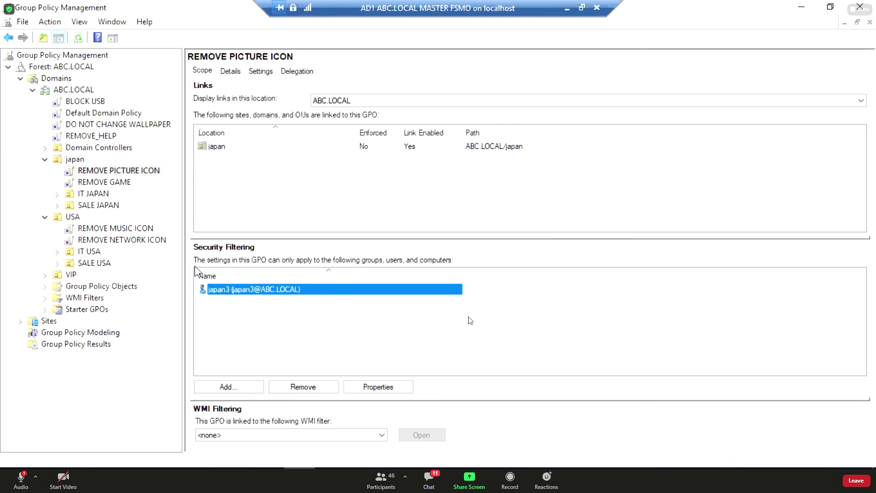
Remove Authenticated Users from REMOVE NETWORK ICON's security filtering, confirming both warnings.
{"action": "left_click", "coordinate": [159, 243]}
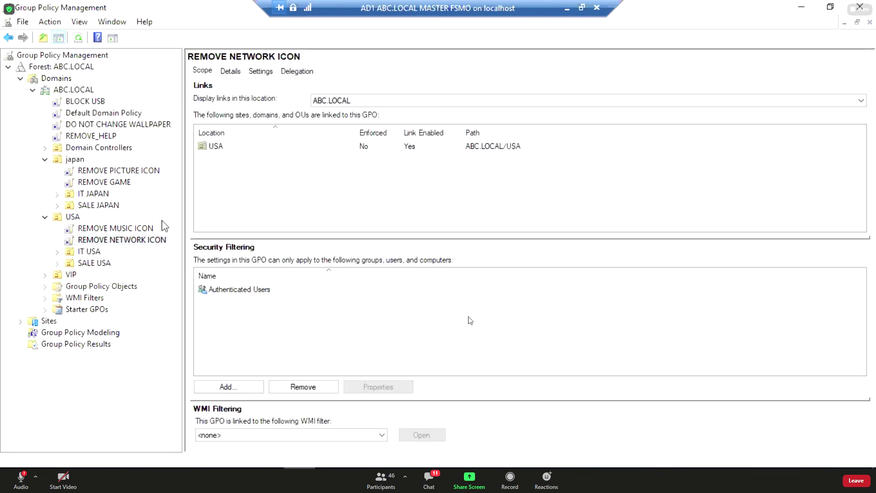
{"action": "left_click", "coordinate": [234, 290]}
{"action": "left_click", "coordinate": [281, 388]}
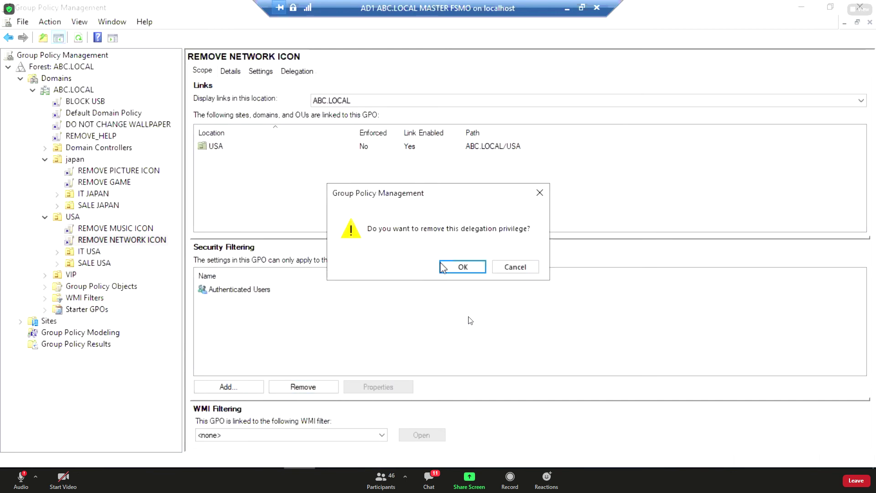
{"action": "left_click", "coordinate": [457, 265]}
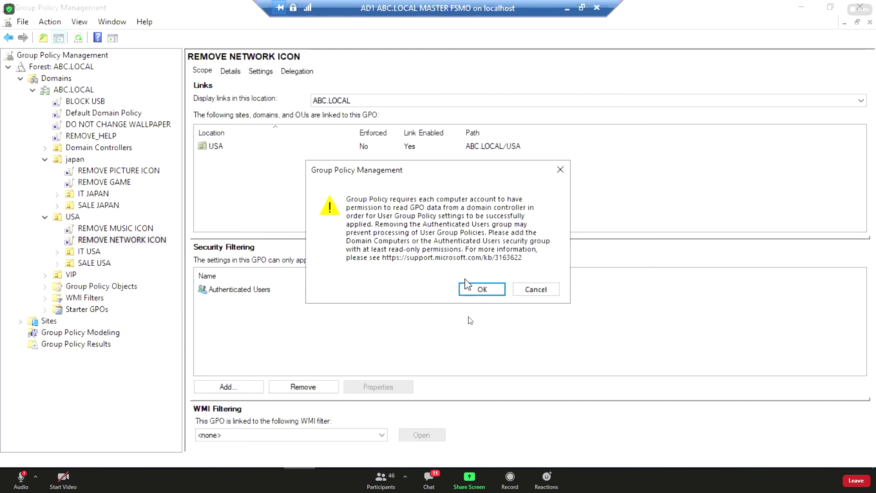
{"action": "left_click", "coordinate": [469, 288]}
Add user usa4 to the security filtering and sort the list by name.
{"action": "left_click", "coordinate": [235, 387]}
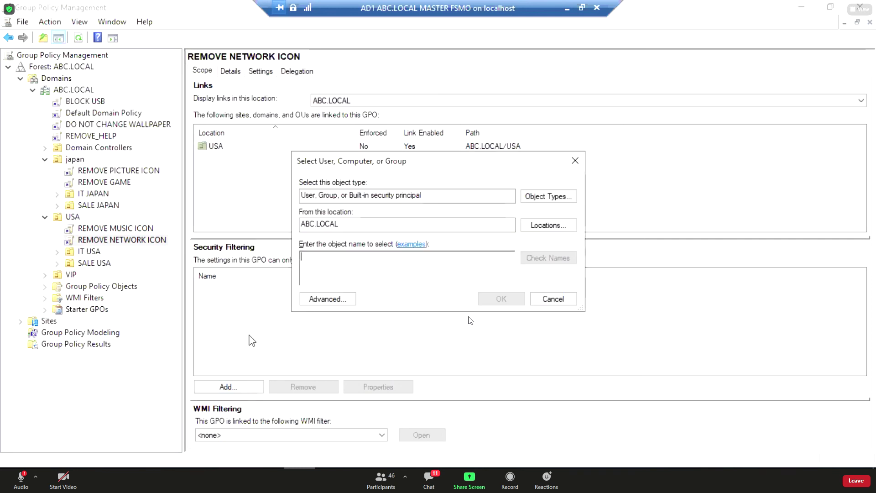
{"action": "type", "text": "usa4"}
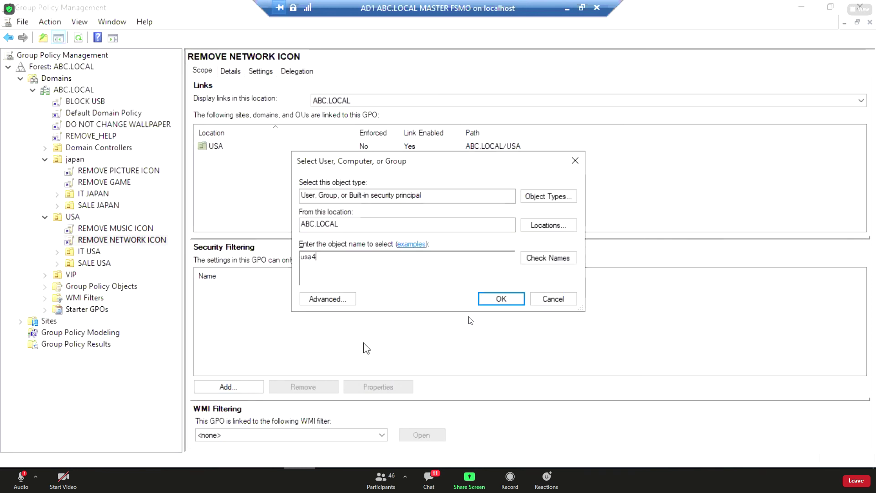
{"action": "left_click", "coordinate": [508, 297]}
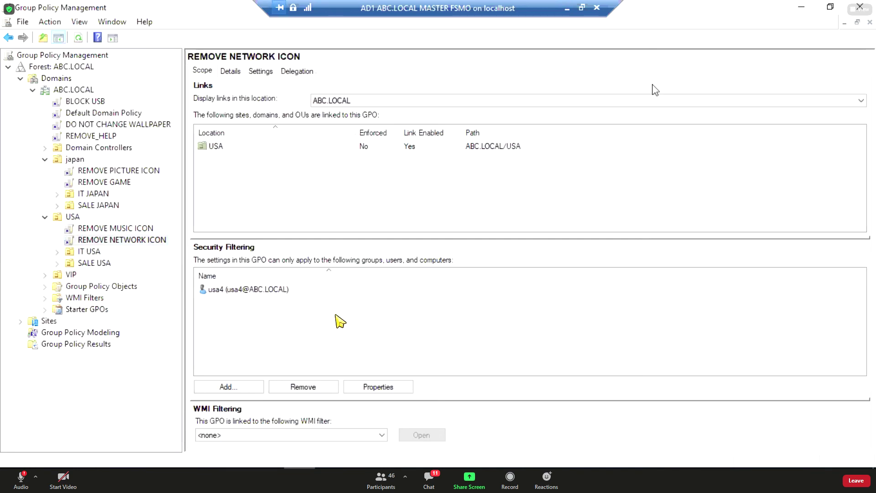
{"action": "left_click", "coordinate": [324, 271]}
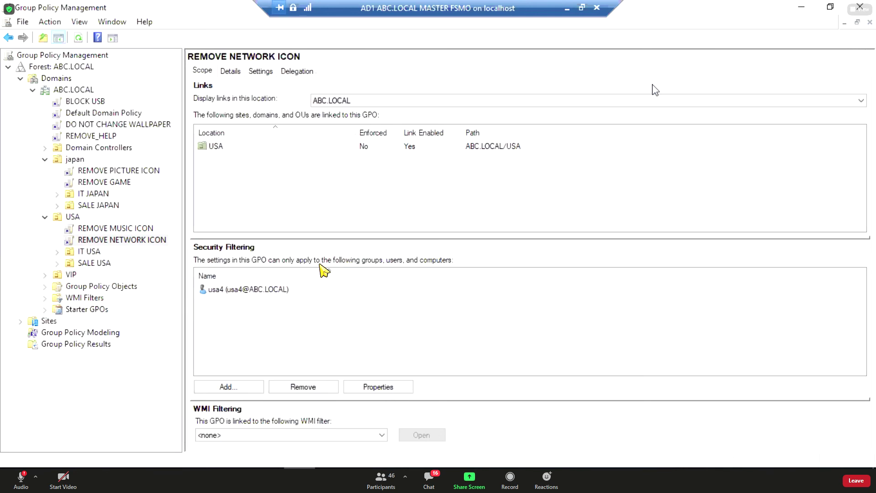
Compare Security Filtering for REMOVE MUSIC ICON and REMOVE NETWORK ICON, then collapse USA.
{"action": "left_click", "coordinate": [216, 274]}
{"action": "left_click", "coordinate": [104, 230]}
{"action": "left_click", "coordinate": [105, 238]}
{"action": "left_click", "coordinate": [104, 230]}
{"action": "left_click", "coordinate": [105, 236]}
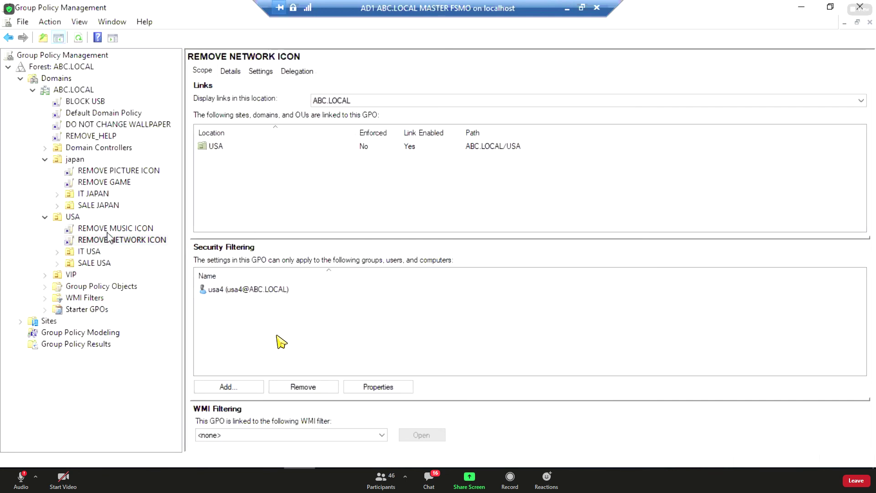
{"action": "left_click", "coordinate": [108, 230]}
{"action": "left_click", "coordinate": [109, 239]}
{"action": "left_click", "coordinate": [46, 218]}
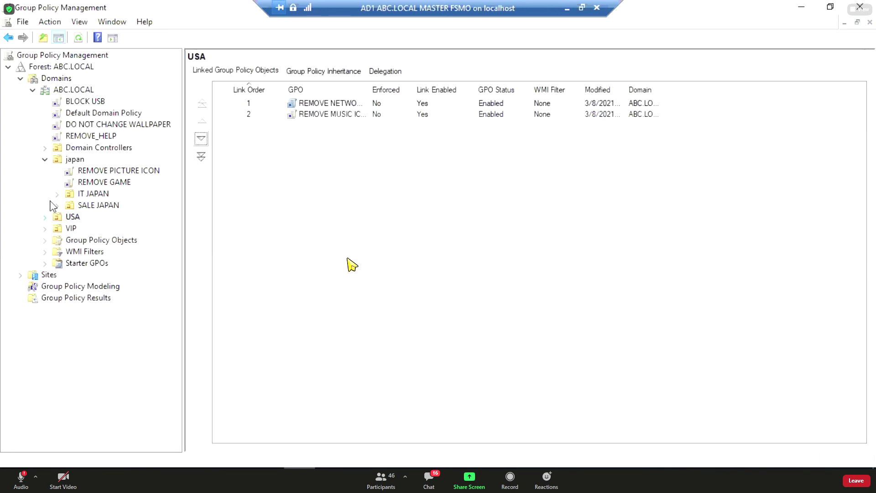
Collapse the japan OU and select VIP, which shows no linked GPOs.
{"action": "left_click", "coordinate": [45, 159]}
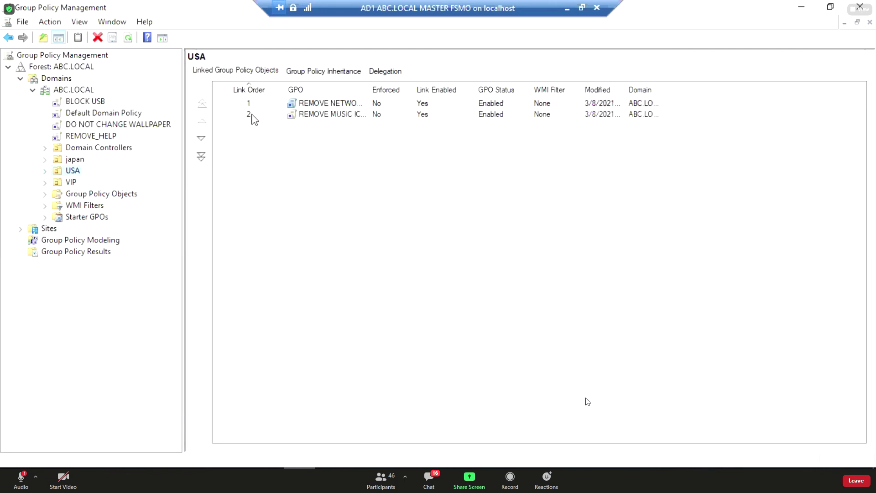
{"action": "left_click", "coordinate": [61, 184]}
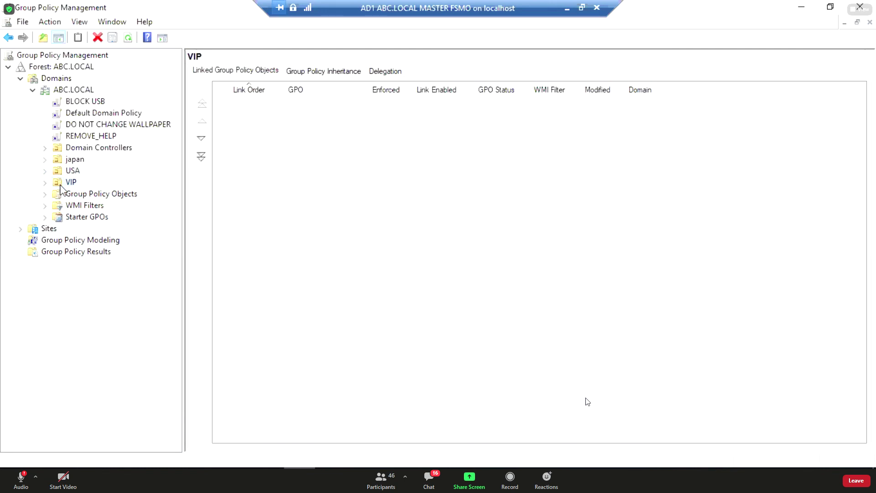
Turn on Block Inheritance for the VIP OU.
{"action": "right_click", "coordinate": [59, 184]}
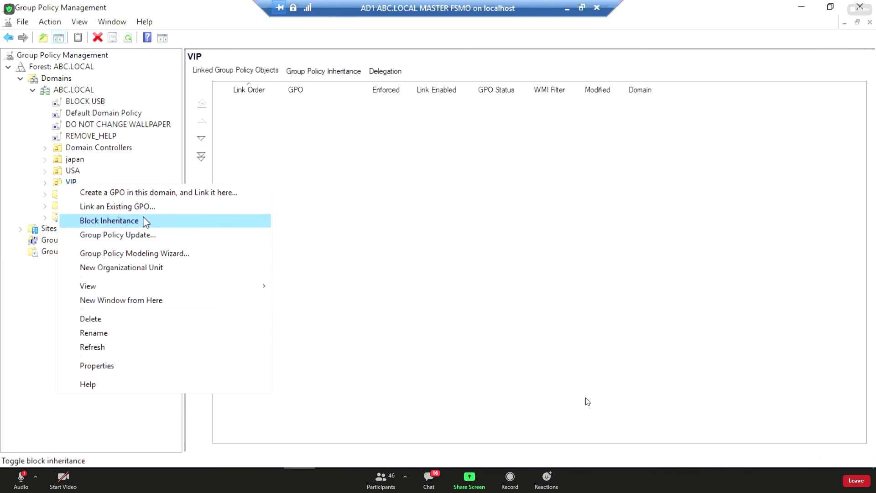
{"action": "left_click", "coordinate": [146, 223]}
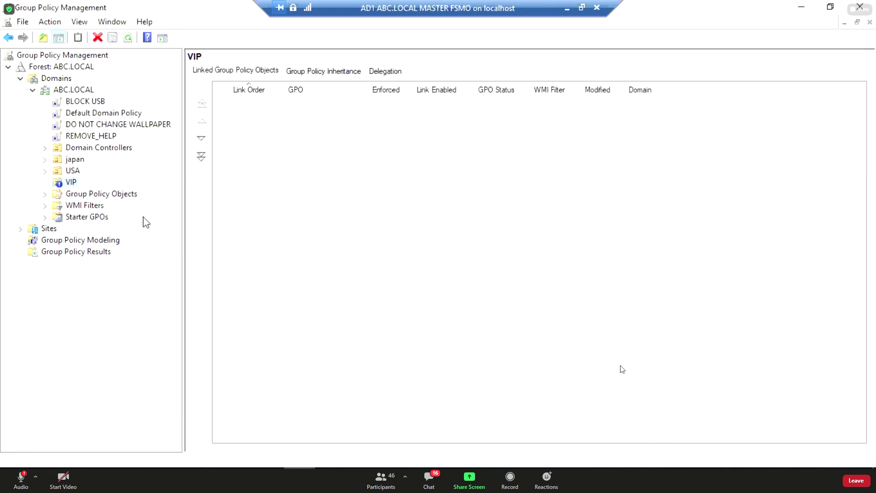
{"action": "left_click", "coordinate": [429, 482]}
Inspect the DO NOT CHANGE WALLPAPER and REMOVE MUSIC ICON link options.
{"action": "left_click", "coordinate": [123, 127]}
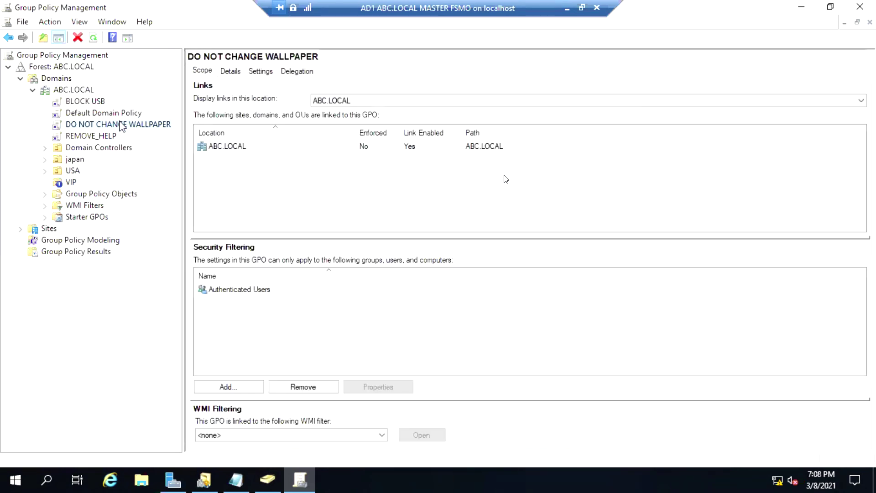
{"action": "right_click", "coordinate": [122, 124]}
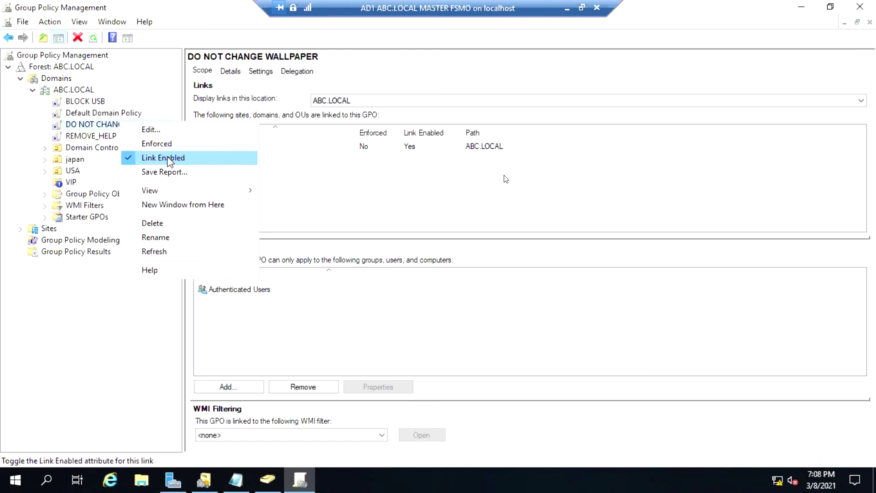
{"action": "left_click", "coordinate": [46, 172]}
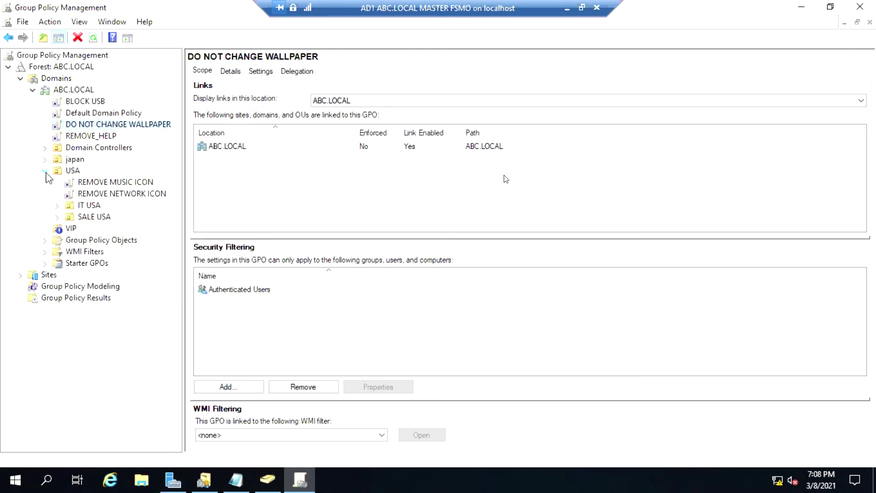
{"action": "right_click", "coordinate": [90, 183]}
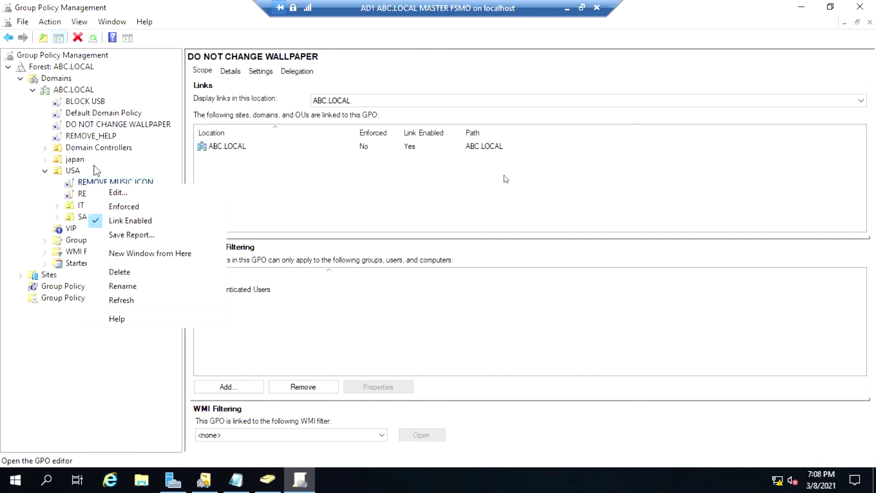
Check Default Domain Policy and VIP, then bring up the DO NOT CHANGE WALLPAPER link options.
{"action": "left_click", "coordinate": [103, 115]}
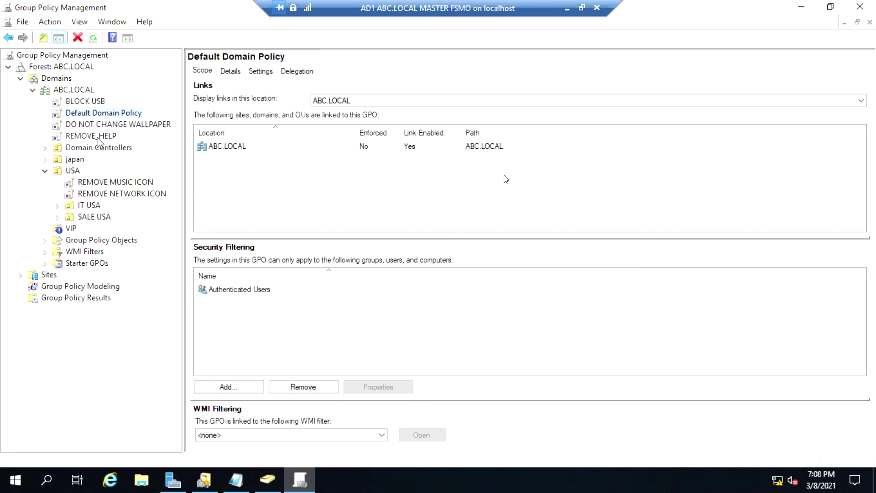
{"action": "left_click", "coordinate": [63, 230]}
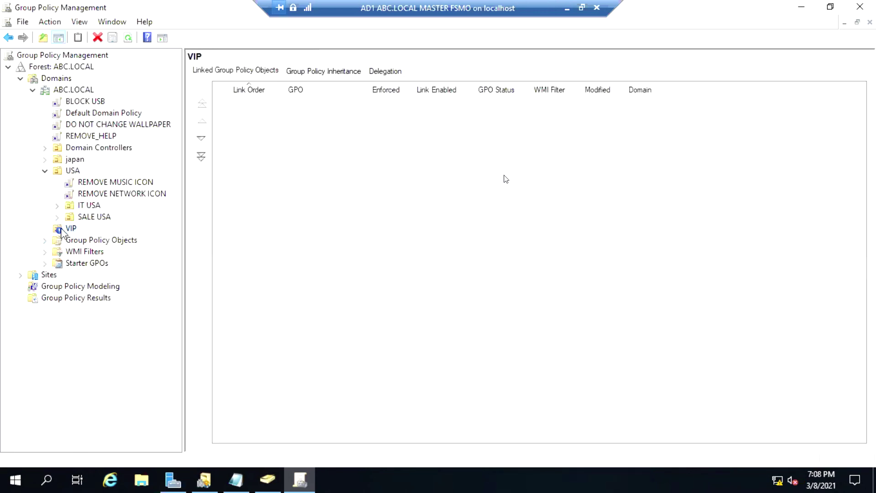
{"action": "left_click", "coordinate": [45, 170]}
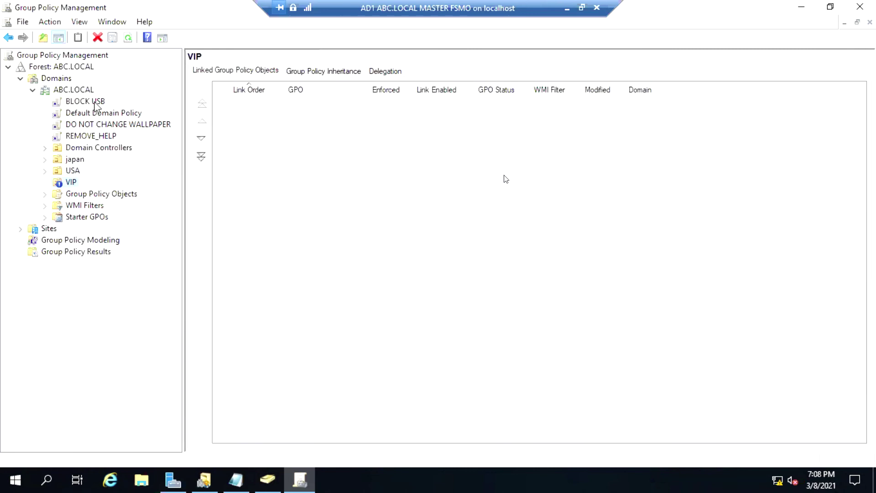
{"action": "left_click", "coordinate": [102, 128]}
{"action": "right_click", "coordinate": [102, 128]}
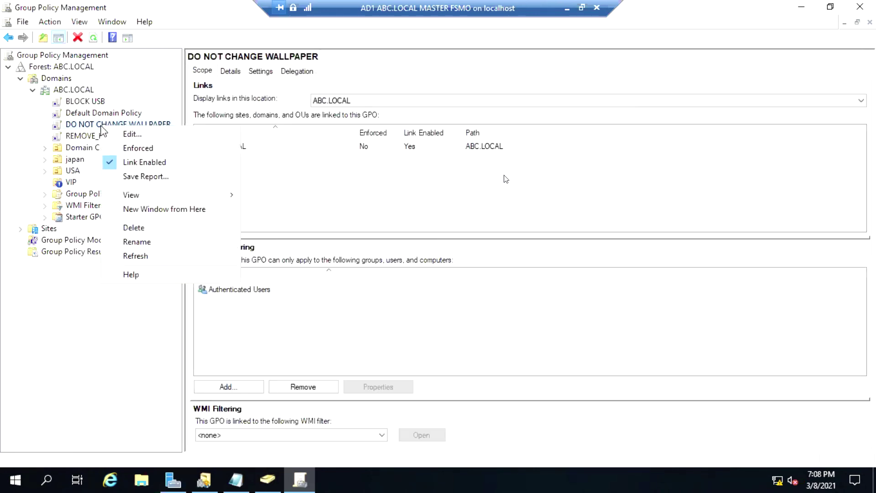
Enforce the DO NOT CHANGE WALLPAPER link on ABC.LOCAL and confirm Enforced: Yes.
{"action": "left_click", "coordinate": [132, 147]}
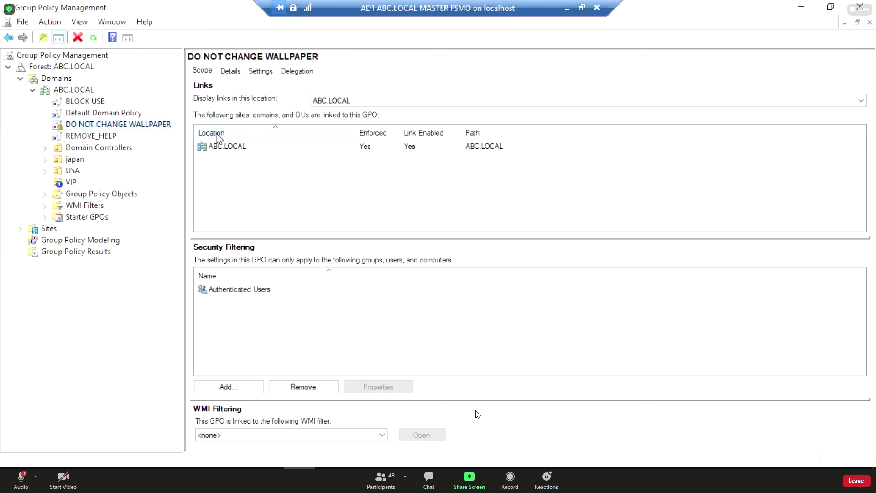
{"action": "right_click", "coordinate": [96, 129]}
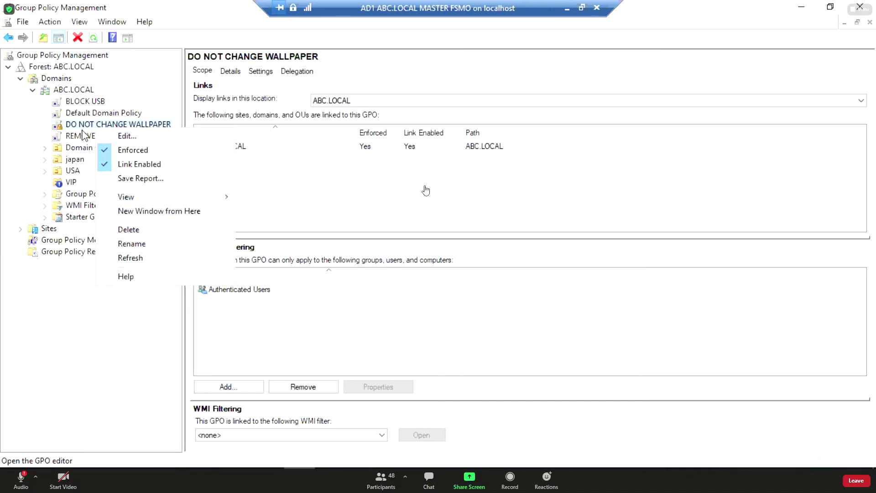
{"action": "left_click", "coordinate": [92, 102]}
Look at the BLOCK USB link options without changes, then reselect DO NOT CHANGE WALLPAPER.
{"action": "right_click", "coordinate": [92, 102]}
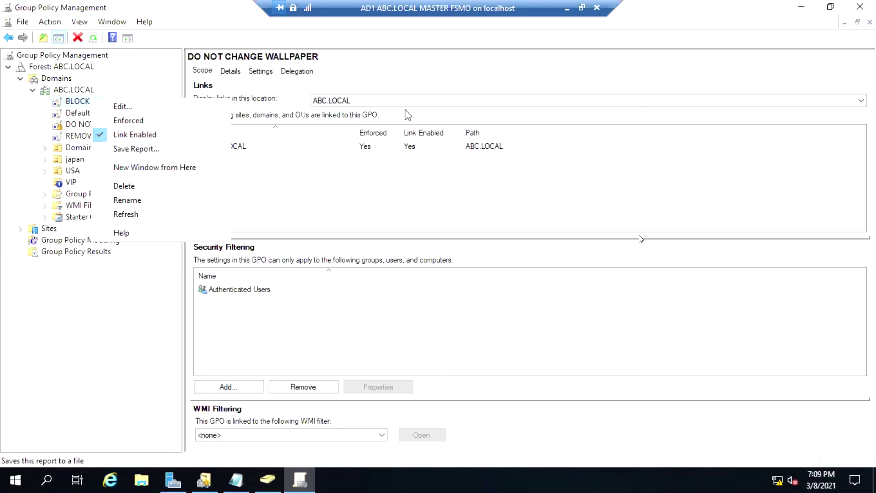
{"action": "left_click", "coordinate": [399, 80]}
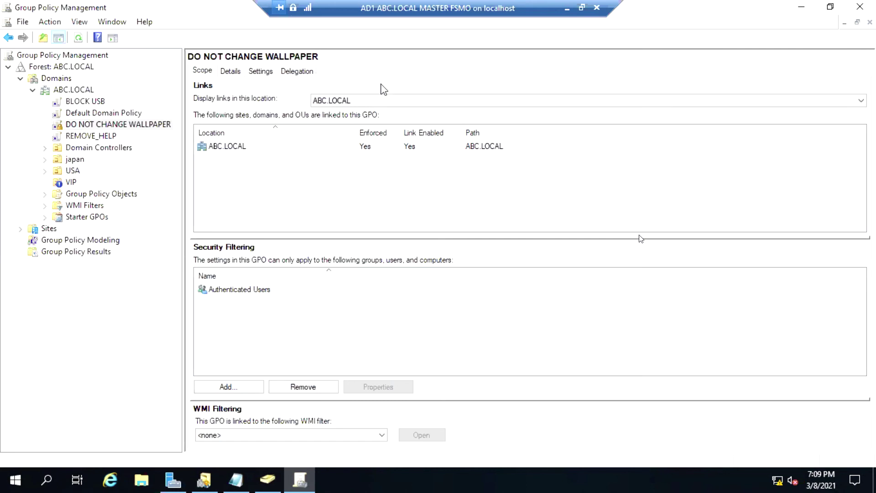
{"action": "left_click", "coordinate": [99, 101]}
{"action": "left_click", "coordinate": [96, 125]}
Show USA's Group Policy Inheritance list, with enforced DO NOT CHANGE WALLPAPER at precedence 1.
{"action": "left_click", "coordinate": [67, 183]}
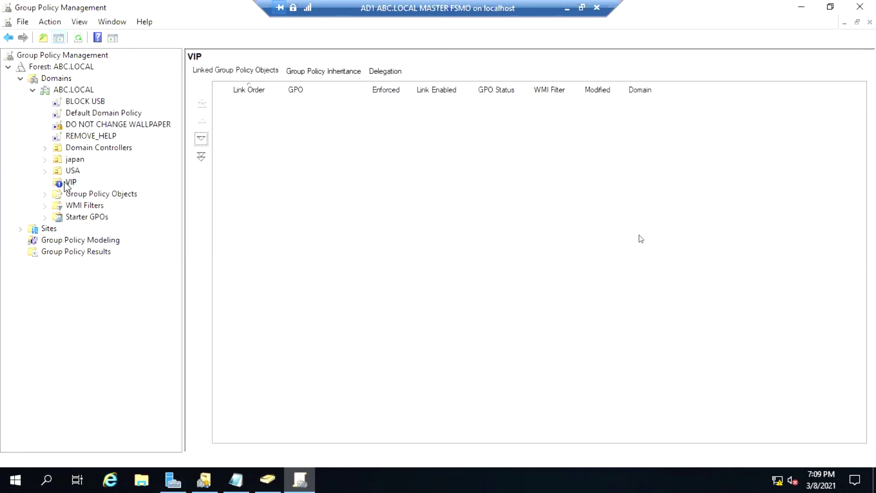
{"action": "left_click", "coordinate": [92, 123]}
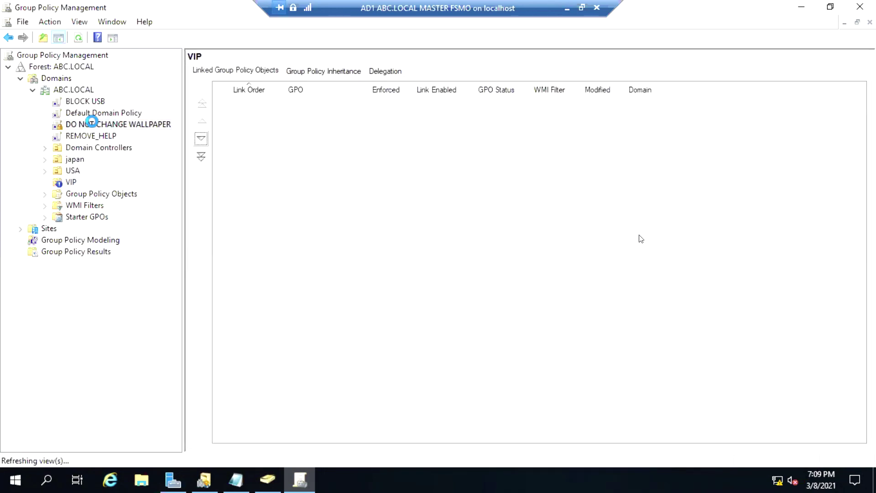
{"action": "left_click", "coordinate": [64, 173]}
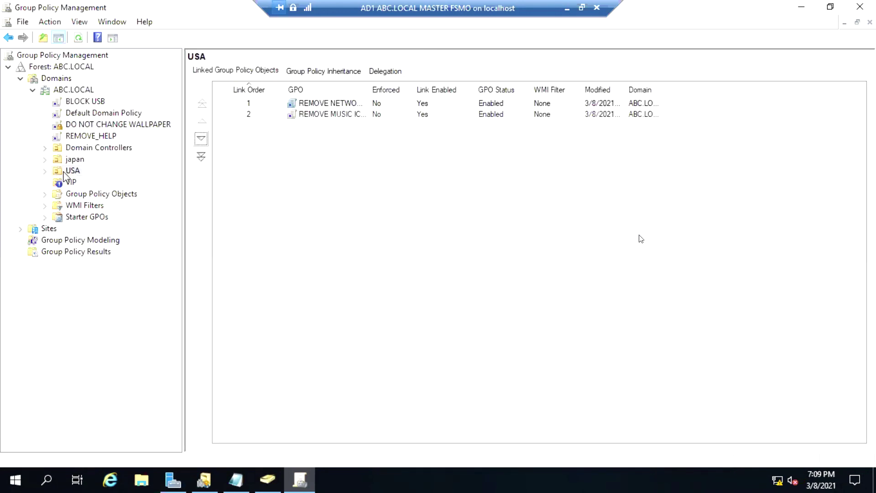
{"action": "left_click", "coordinate": [64, 173]}
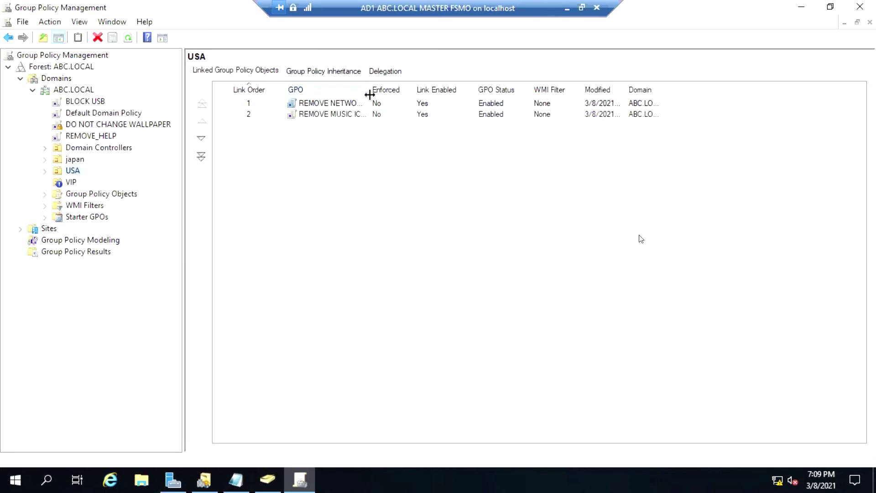
{"action": "left_click_drag", "start_coordinate": [370, 95], "coordinate": [391, 94]}
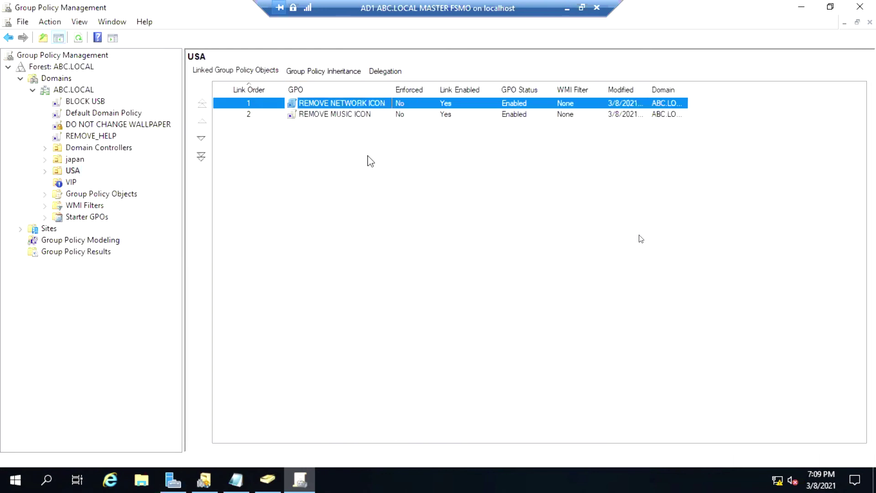
{"action": "left_click", "coordinate": [66, 175]}
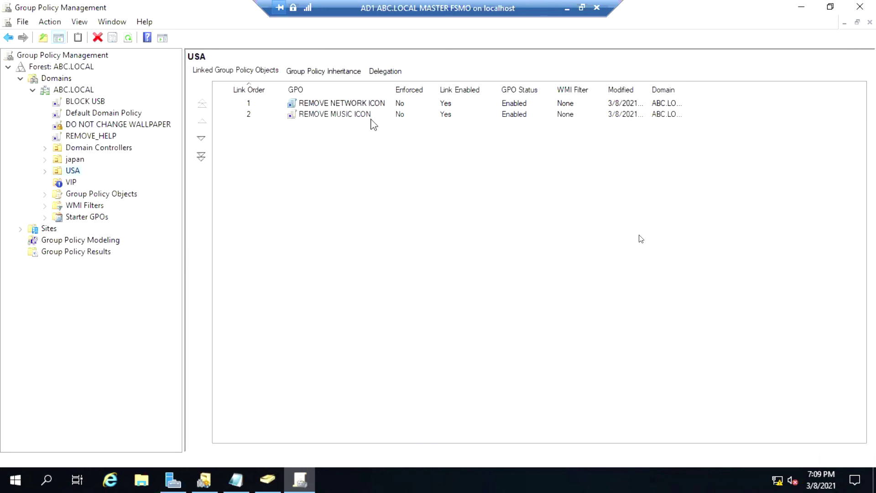
{"action": "left_click", "coordinate": [334, 73]}
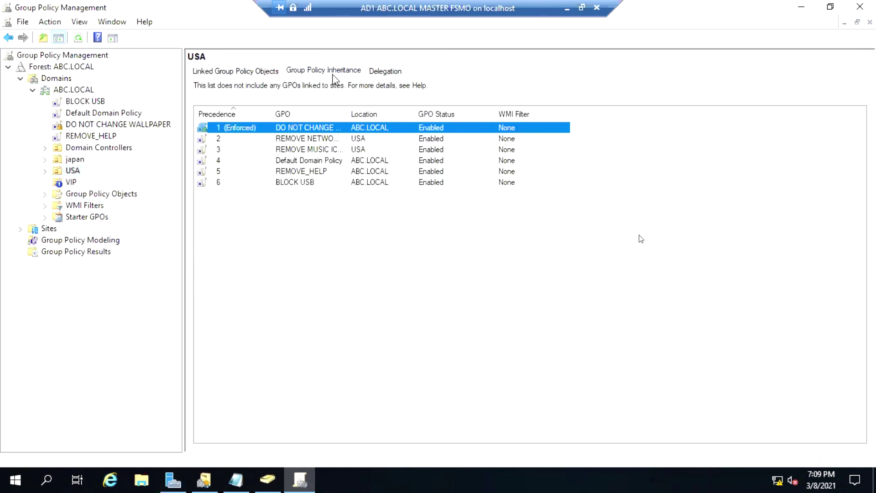
Widen the GPO column and view VIP's inherited GPOs: only enforced DO NOT CHANGE WALLPAPER.
{"action": "left_click_drag", "start_coordinate": [348, 113], "coordinate": [393, 117]}
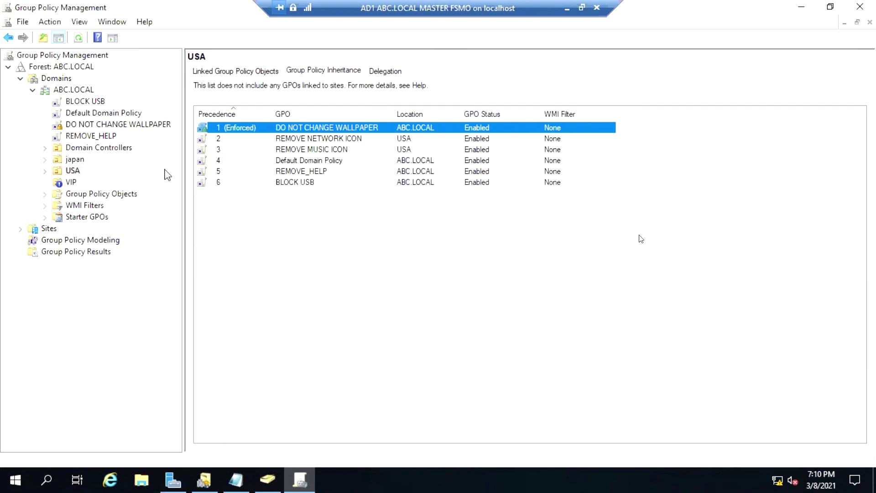
{"action": "left_click", "coordinate": [245, 72]}
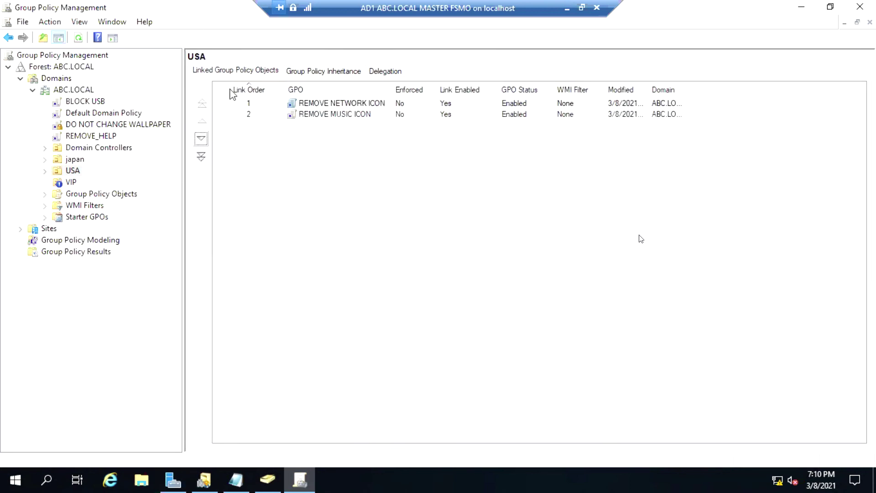
{"action": "left_click", "coordinate": [70, 183]}
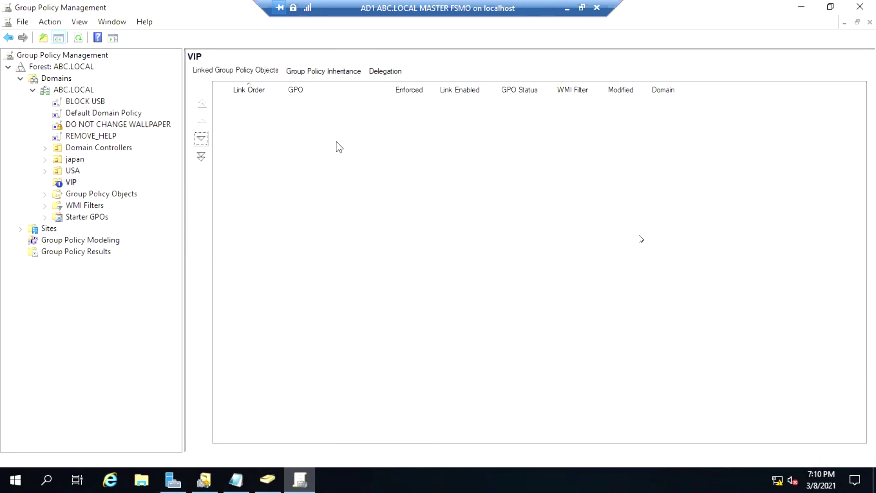
{"action": "left_click", "coordinate": [334, 73]}
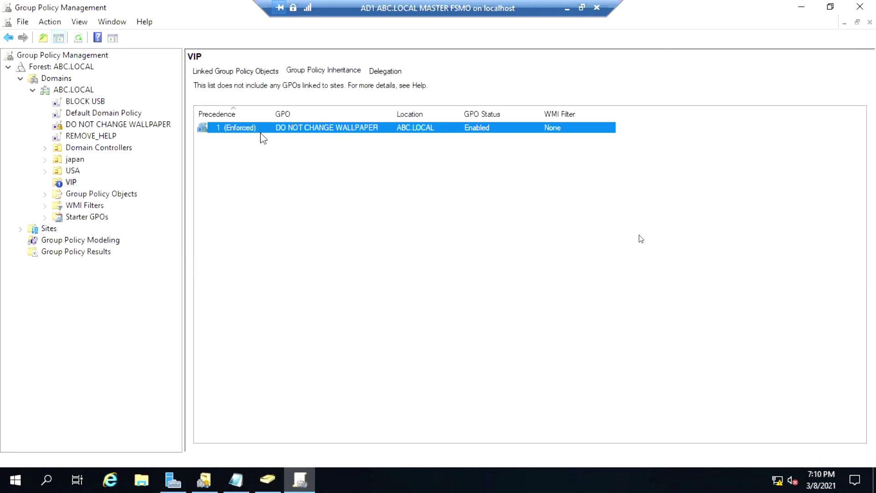
{"action": "left_click", "coordinate": [73, 172]}
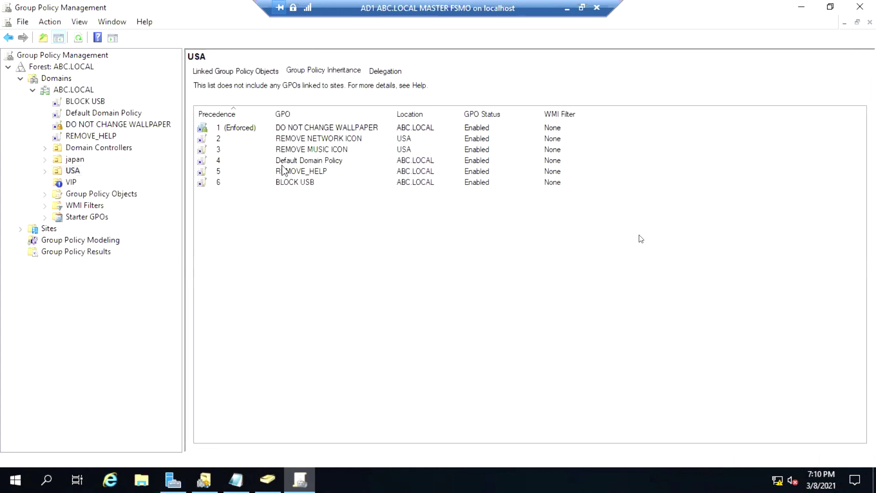
{"action": "left_click", "coordinate": [71, 183]}
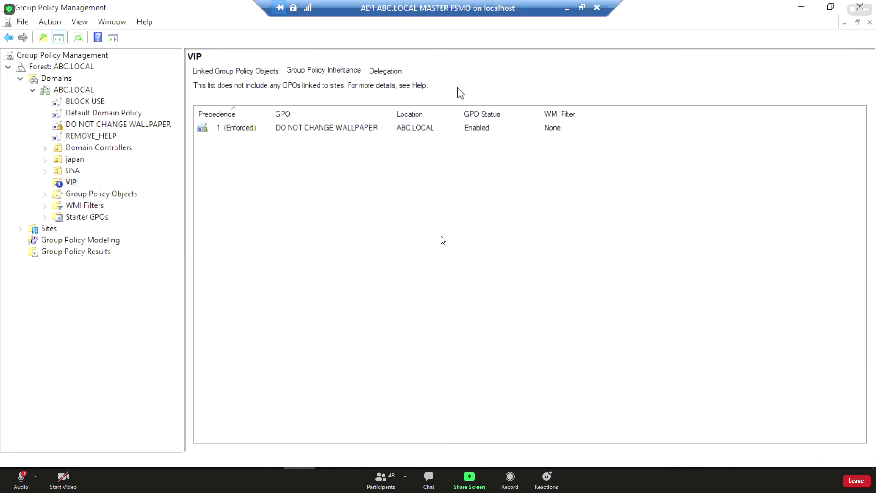
Return VIP to Linked GPOs, then review USA's inherited GPOs.
{"action": "left_click", "coordinate": [232, 71]}
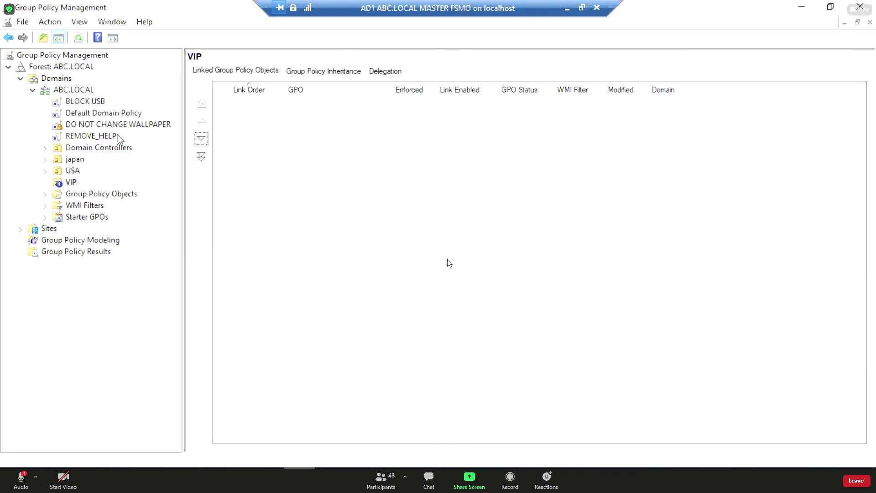
{"action": "left_click", "coordinate": [58, 175]}
{"action": "left_click", "coordinate": [45, 170]}
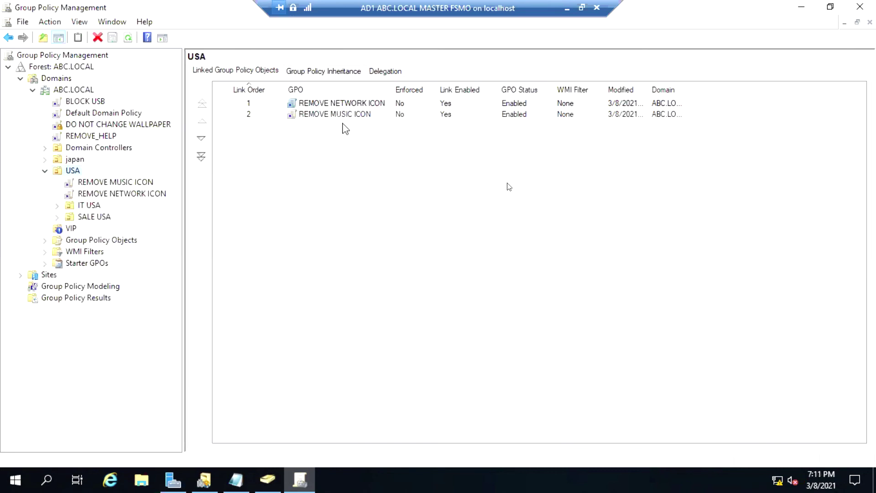
{"action": "left_click", "coordinate": [328, 71]}
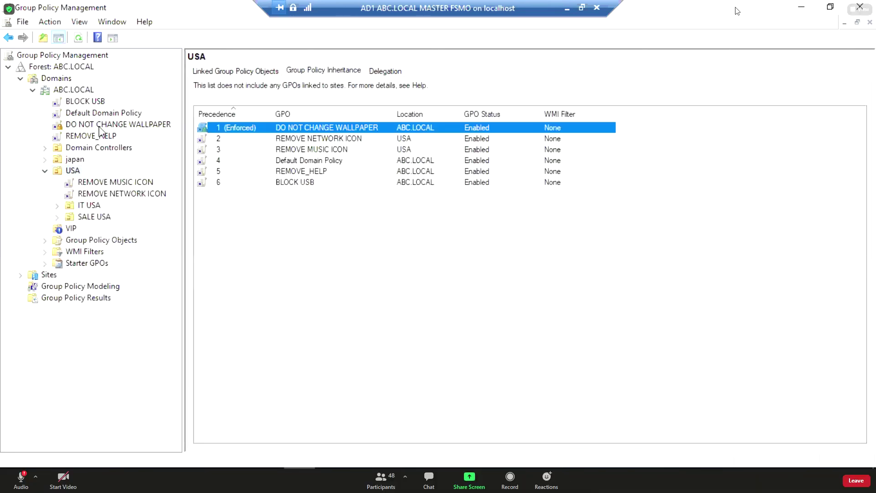
{"action": "left_click", "coordinate": [45, 171]}
{"action": "left_click", "coordinate": [45, 171]}
Select the japan OU and view its Link GPOs delegation on the Delegation tab.
{"action": "left_click", "coordinate": [45, 171]}
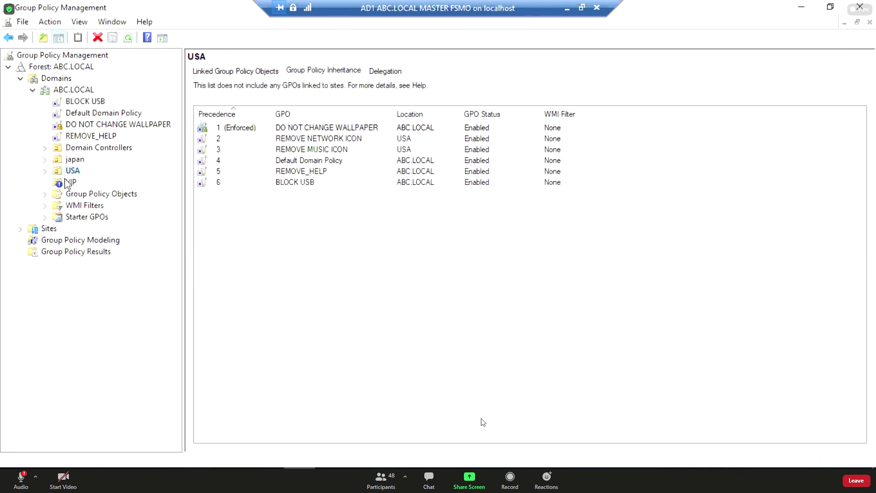
{"action": "left_click", "coordinate": [74, 159]}
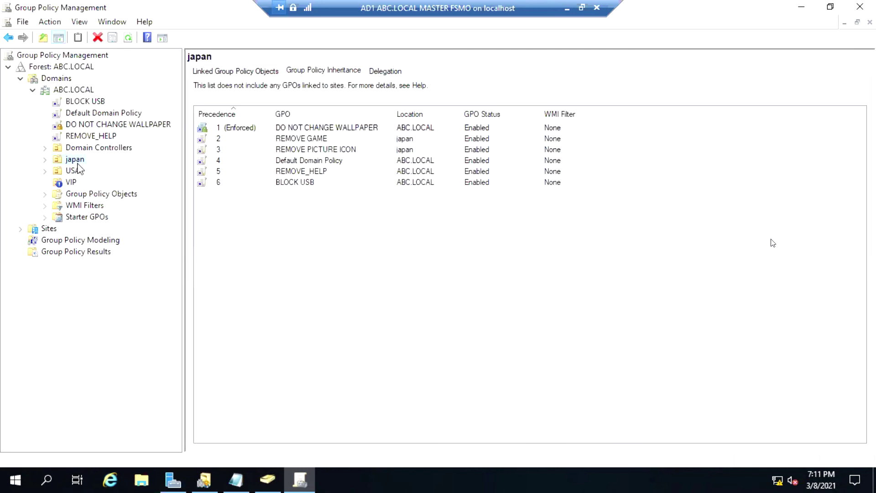
{"action": "left_click", "coordinate": [385, 71]}
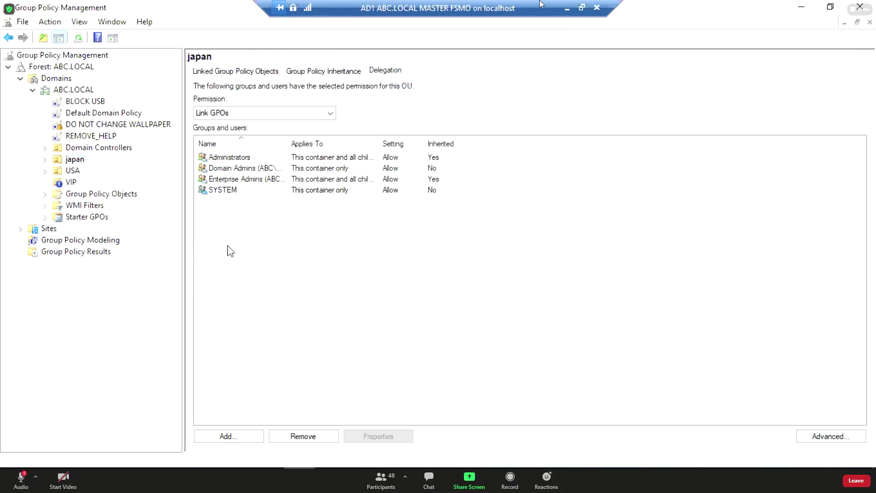
Grant a domain user Link GPOs permission on japan, applying to all child containers.
{"action": "left_click", "coordinate": [215, 433]}
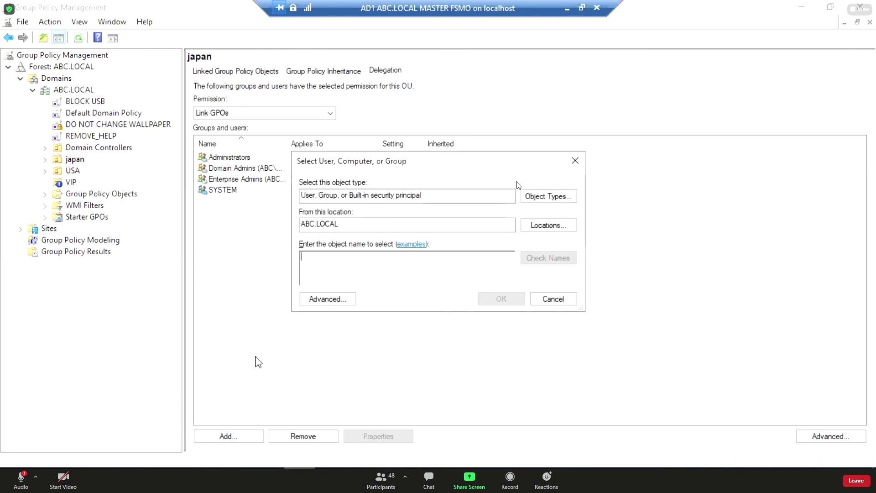
{"action": "type", "text": "japan1"}
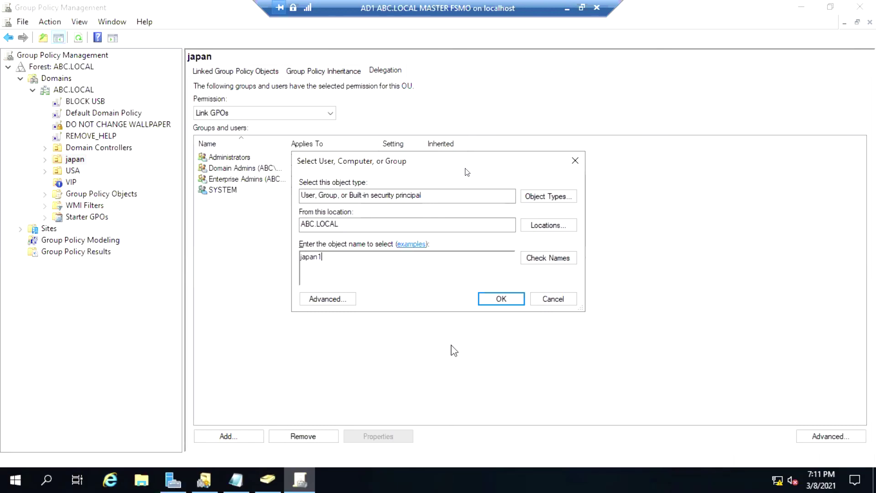
{"action": "left_click", "coordinate": [500, 299]}
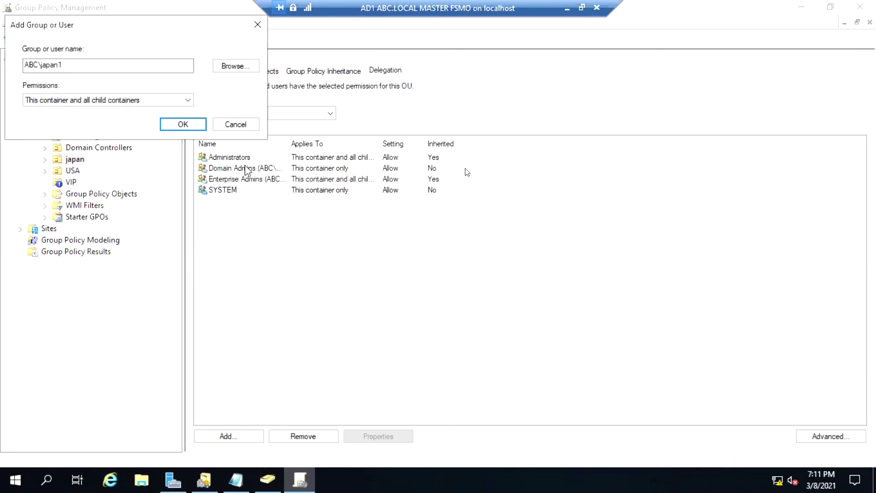
{"action": "left_click", "coordinate": [183, 124]}
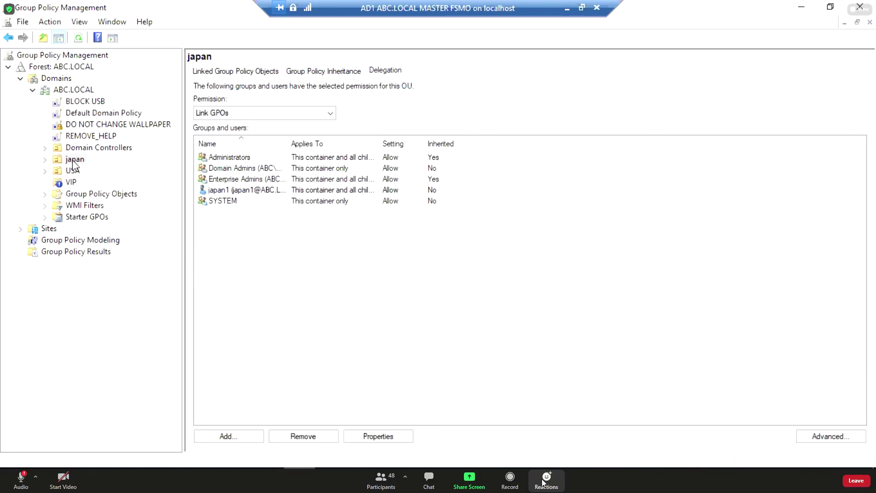
{"action": "left_click", "coordinate": [225, 190]}
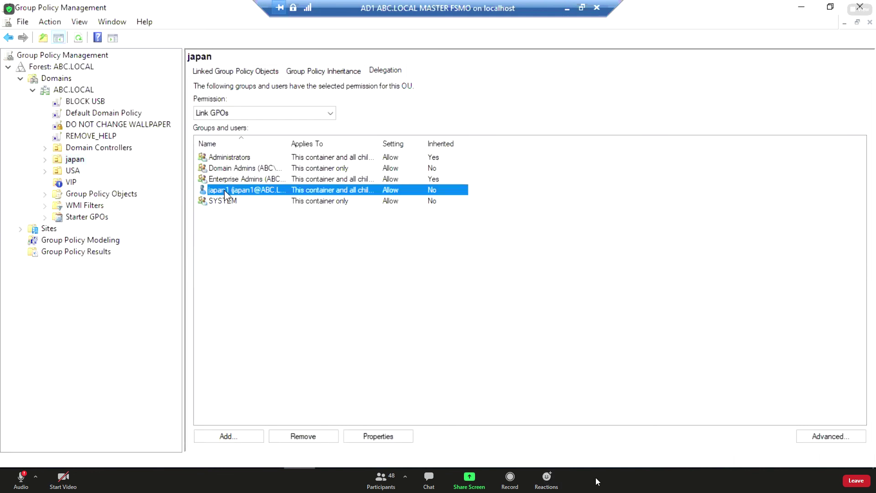
{"action": "left_click", "coordinate": [72, 171]}
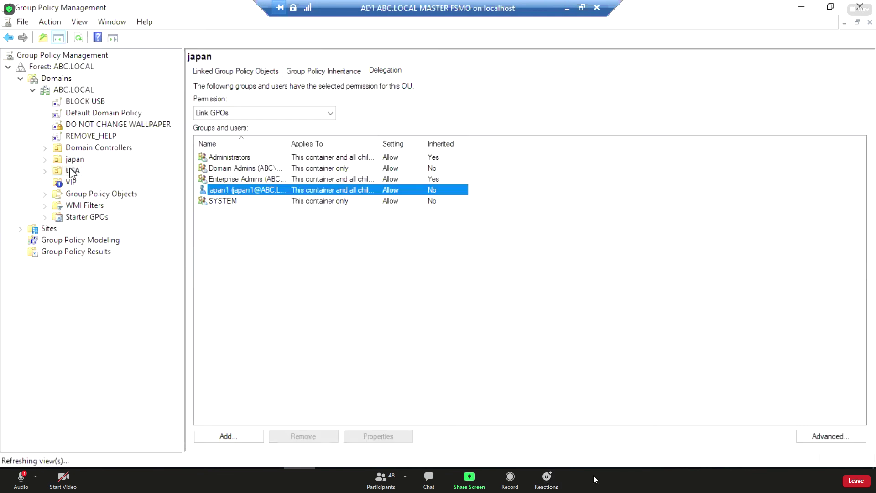
Add a second domain user, verified with Check Names, with Link GPOs permission on USA.
{"action": "right_click", "coordinate": [72, 172]}
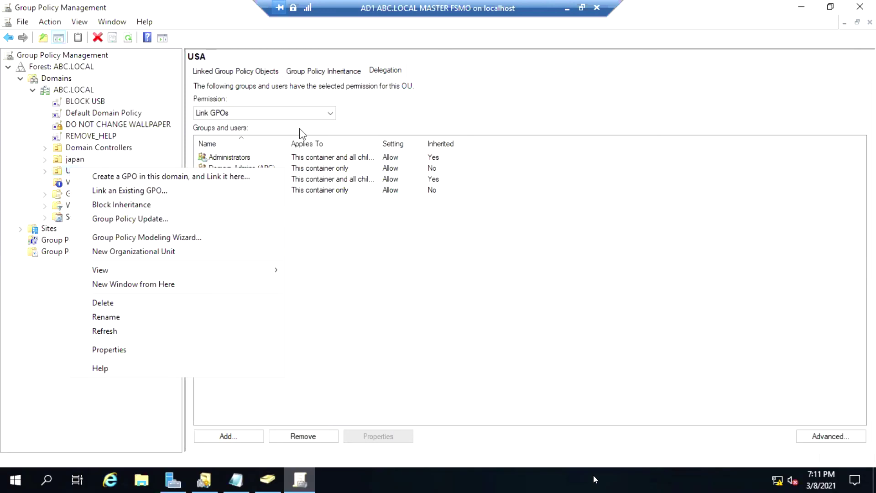
{"action": "left_click", "coordinate": [395, 109]}
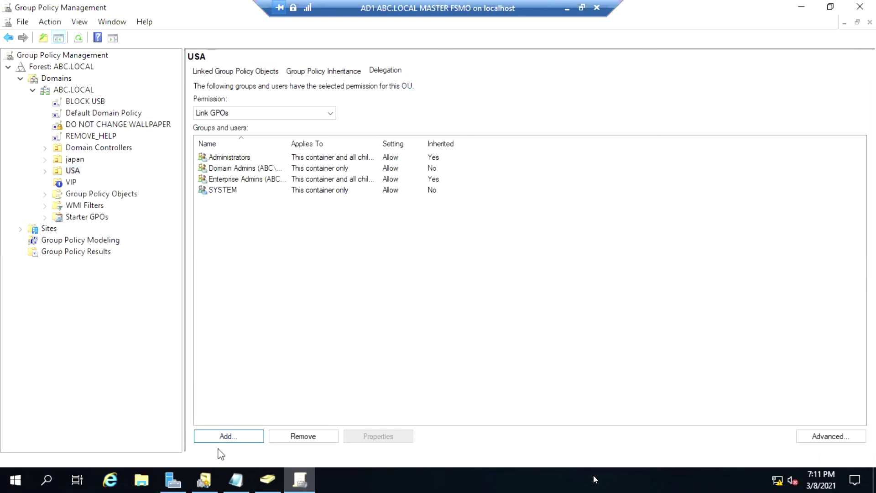
{"action": "left_click", "coordinate": [227, 438]}
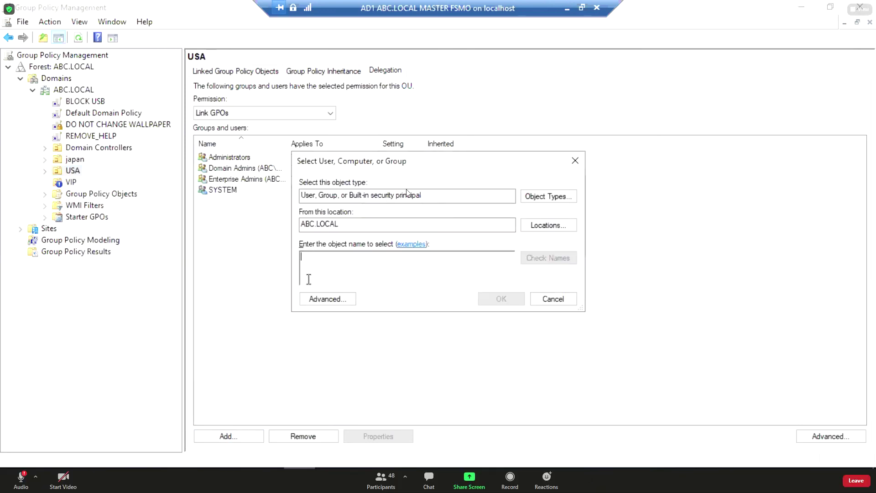
{"action": "type", "text": "auy"}
{"action": "left_click", "coordinate": [549, 258]}
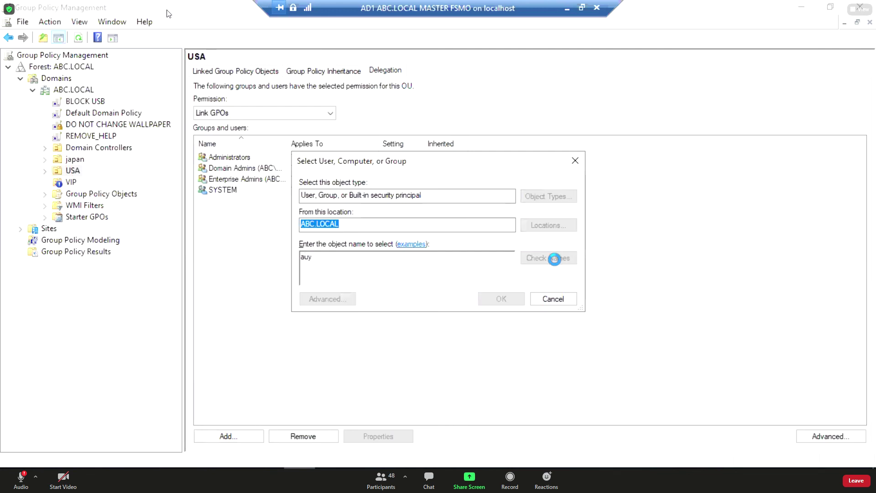
{"action": "left_click", "coordinate": [511, 298]}
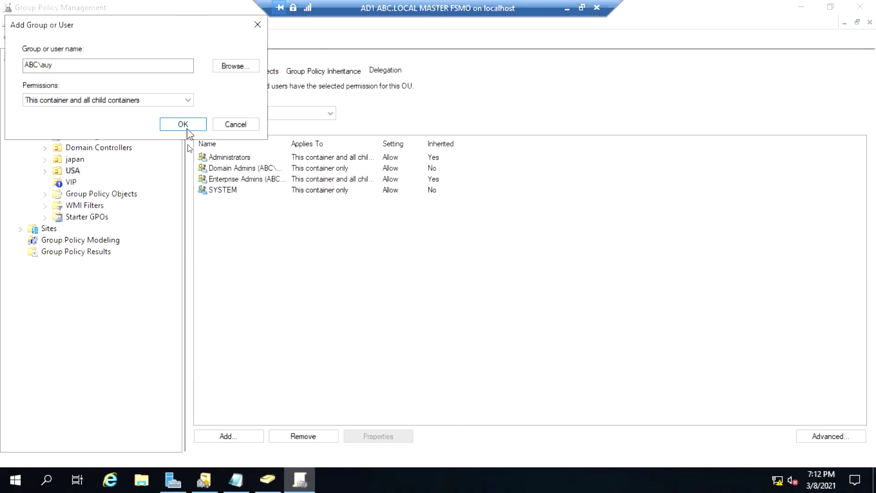
{"action": "left_click", "coordinate": [183, 125]}
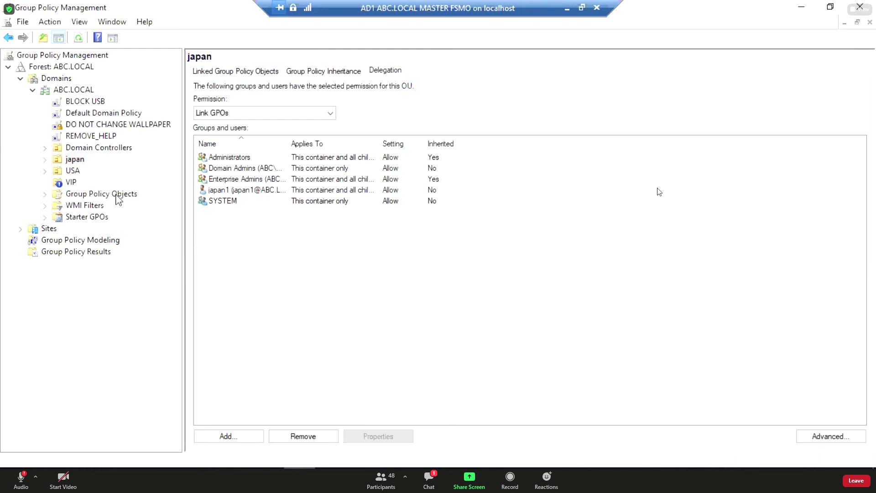
Rename the REMOVE_HELP GPO link under USA, first ending up as PLANA-1-1.
{"action": "left_click", "coordinate": [72, 171]}
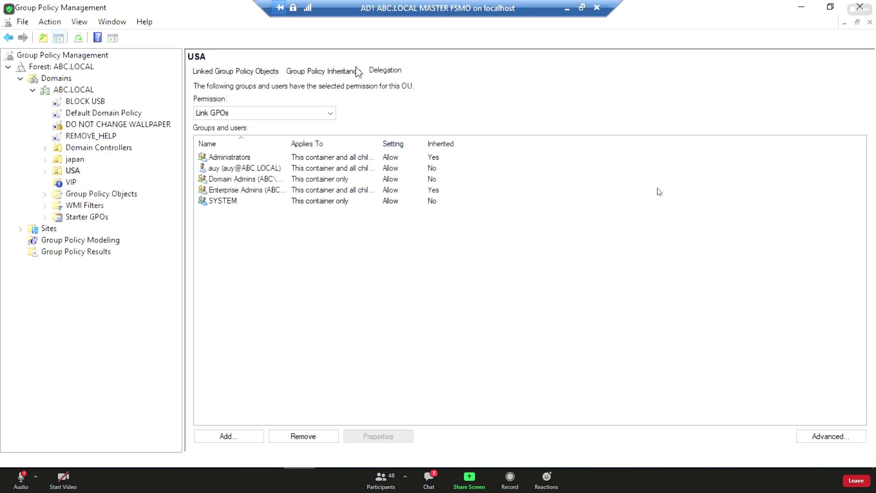
{"action": "right_click", "coordinate": [87, 136]}
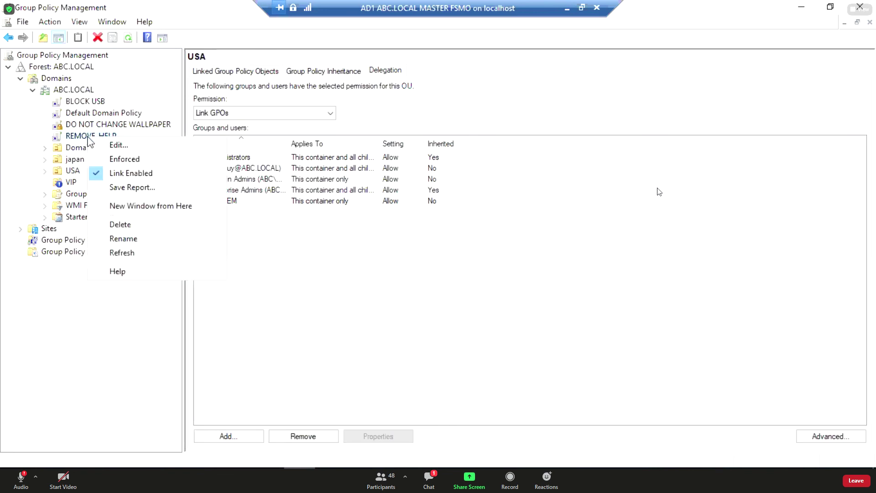
{"action": "left_click", "coordinate": [147, 239]}
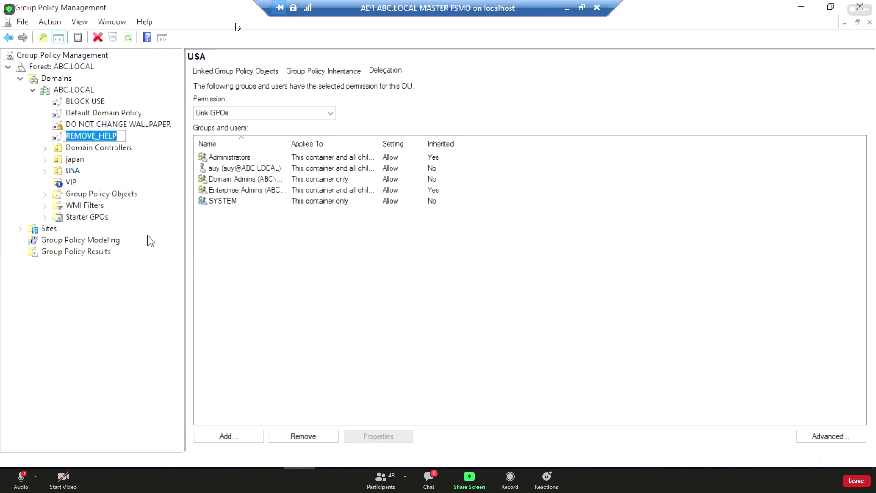
{"action": "type", "text": "CCCCCCC"}
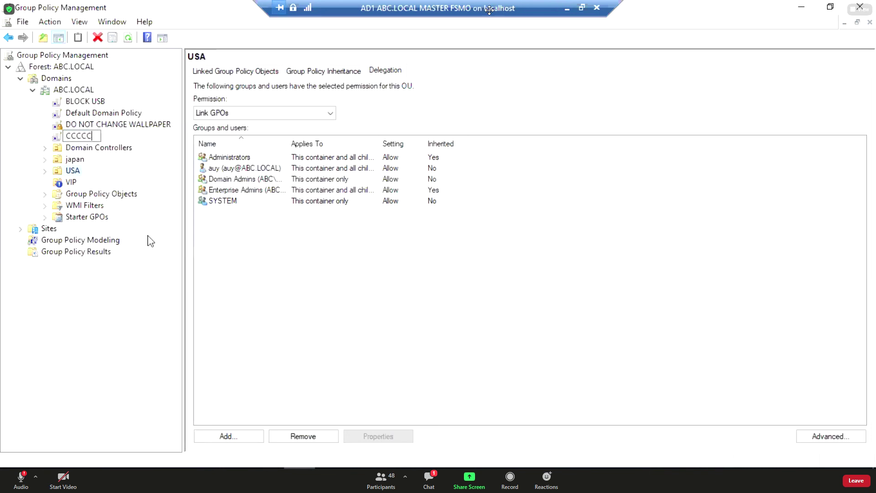
{"action": "key", "text": "BackSpace"}
{"action": "key", "text": "BackSpace"}
{"action": "key", "text": "BackSpace"}
{"action": "key", "text": "BackSpace"}
{"action": "key", "text": "BackSpace"}
{"action": "key", "text": "BackSpace"}
{"action": "type", "text": "LANA-1"}
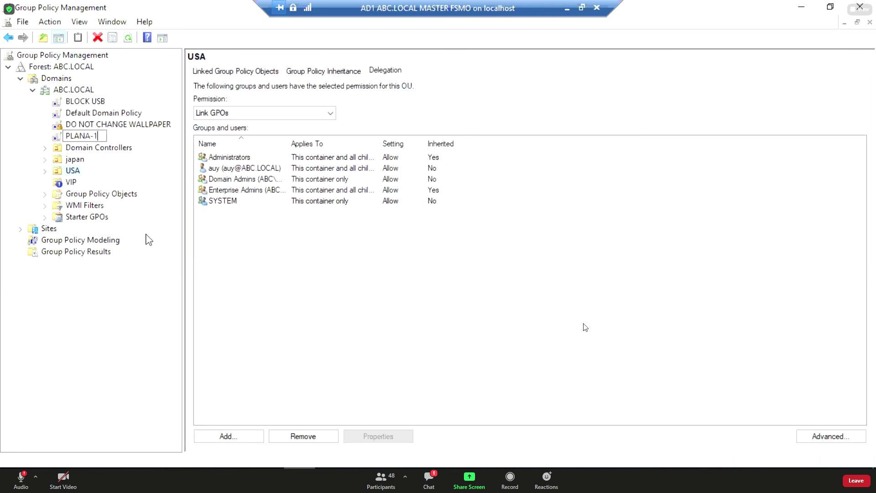
{"action": "type", "text": "-1"}
{"action": "key", "text": "Return"}
Correct the GPO name to PLAN-A-1-1 and view its scope details.
{"action": "right_click", "coordinate": [89, 135]}
{"action": "left_click", "coordinate": [124, 234]}
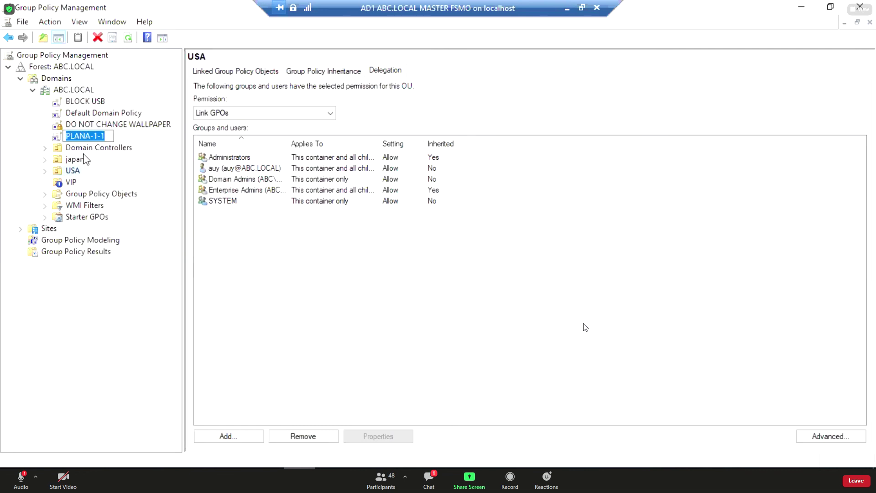
{"action": "left_click", "coordinate": [86, 135]}
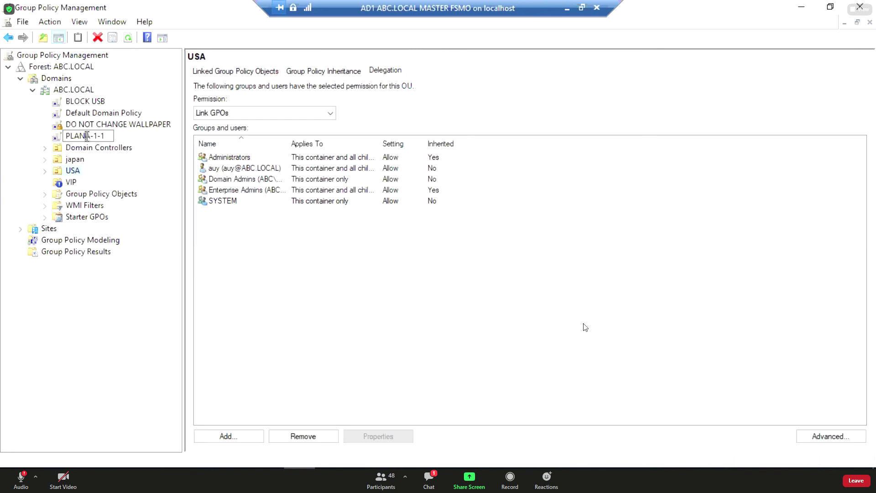
{"action": "type", "text": "A-"}
{"action": "key", "text": "Return"}
{"action": "left_click", "coordinate": [98, 136]}
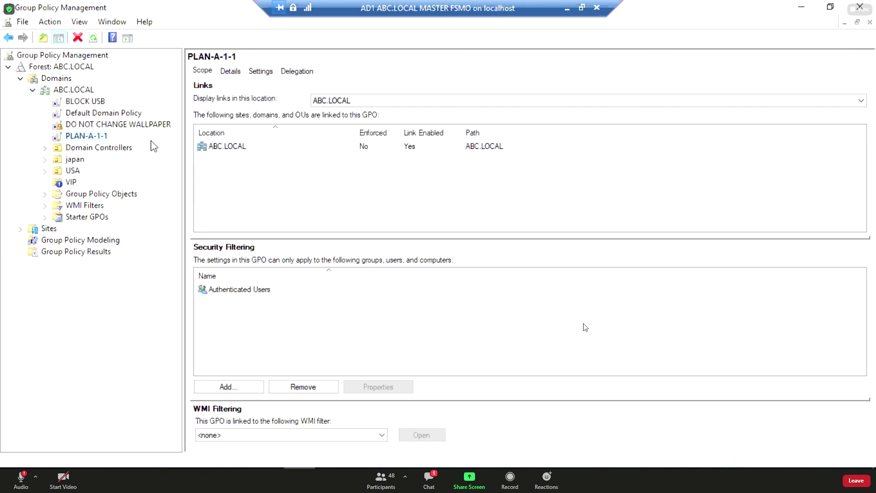
Load PLAN-A-1-1's Settings report by adding the report page to Trusted sites.
{"action": "left_click", "coordinate": [261, 71]}
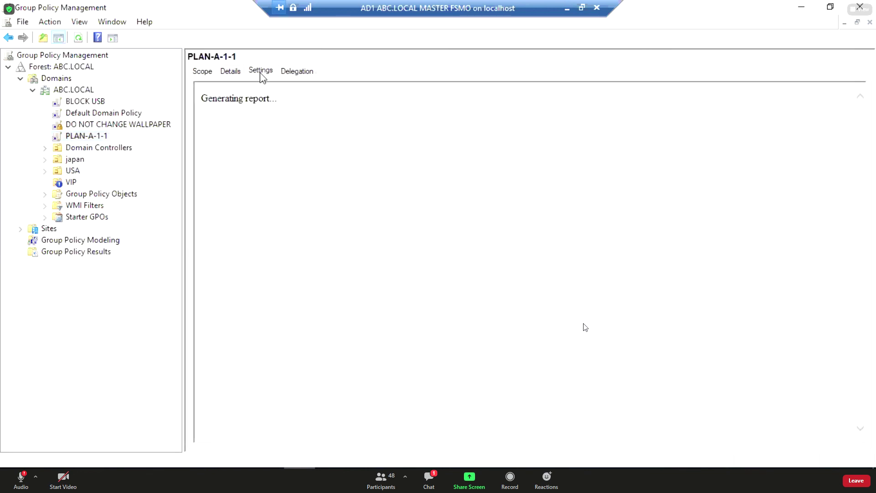
{"action": "left_click", "coordinate": [533, 153]}
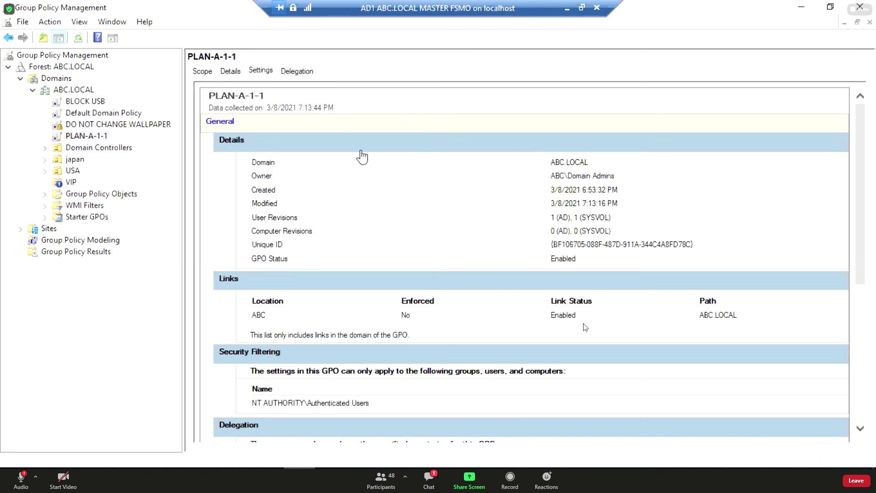
{"action": "left_click", "coordinate": [79, 38]}
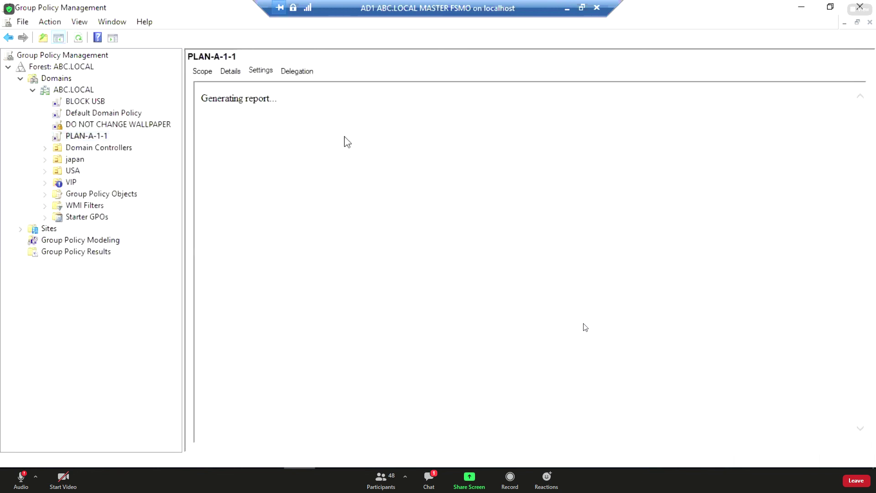
{"action": "left_click", "coordinate": [532, 251]}
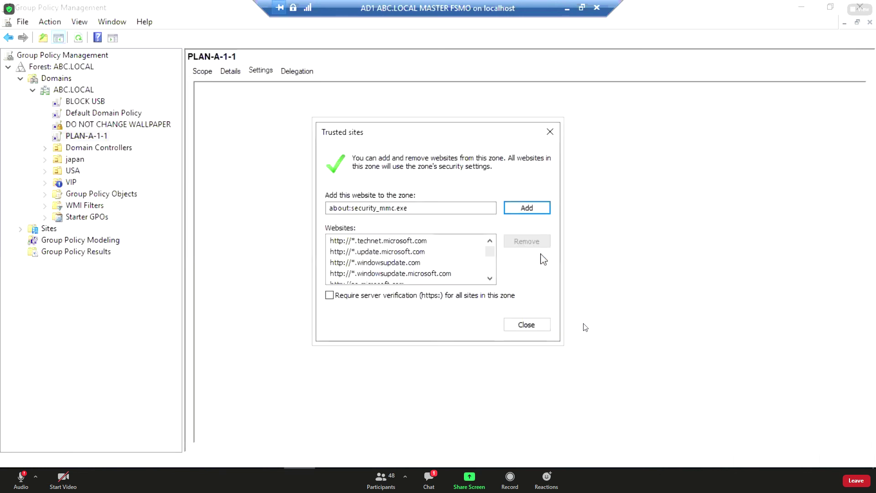
{"action": "left_click", "coordinate": [524, 209]}
{"action": "left_click", "coordinate": [515, 324]}
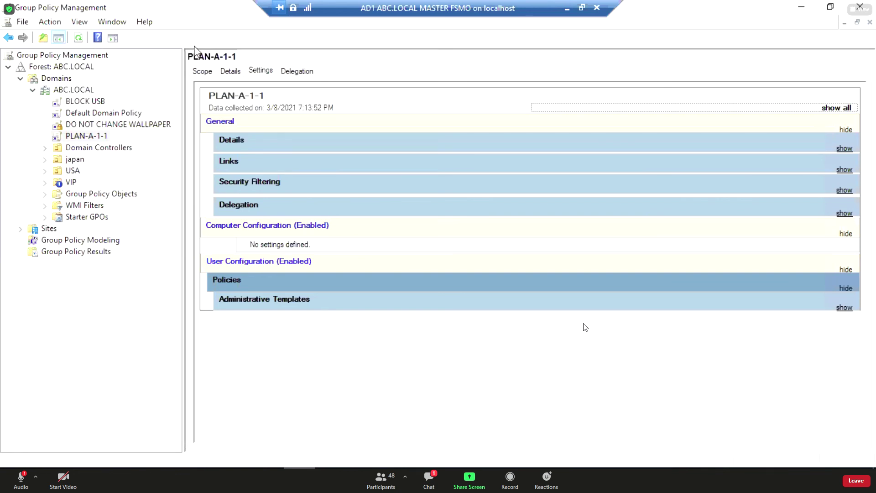
Expand all report sections and scroll down to the Policies settings.
{"action": "left_click", "coordinate": [825, 111]}
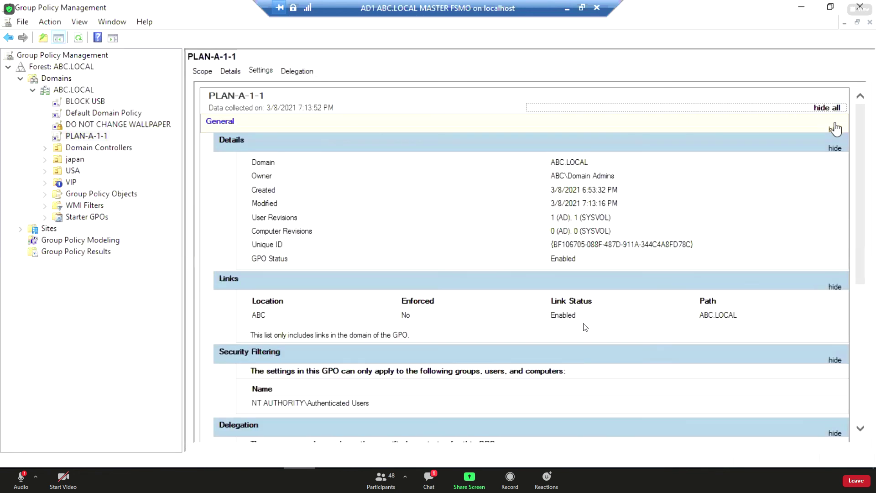
{"action": "scroll", "coordinate": [839, 151], "scroll_direction": "down", "scroll_amount": 5}
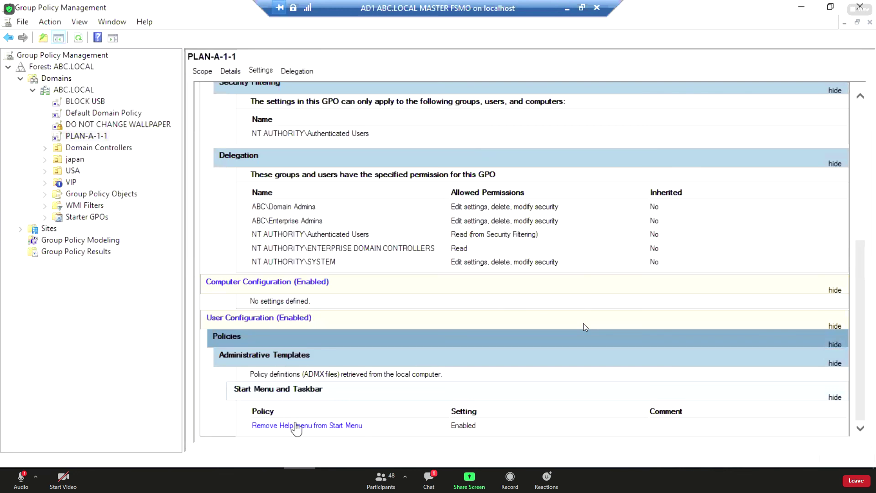
{"action": "left_click_drag", "start_coordinate": [860, 336], "coordinate": [856, 395]}
Select PLAN-A-1-1 and review its report showing Remove Help menu from Start Menu enabled.
{"action": "left_click", "coordinate": [86, 136]}
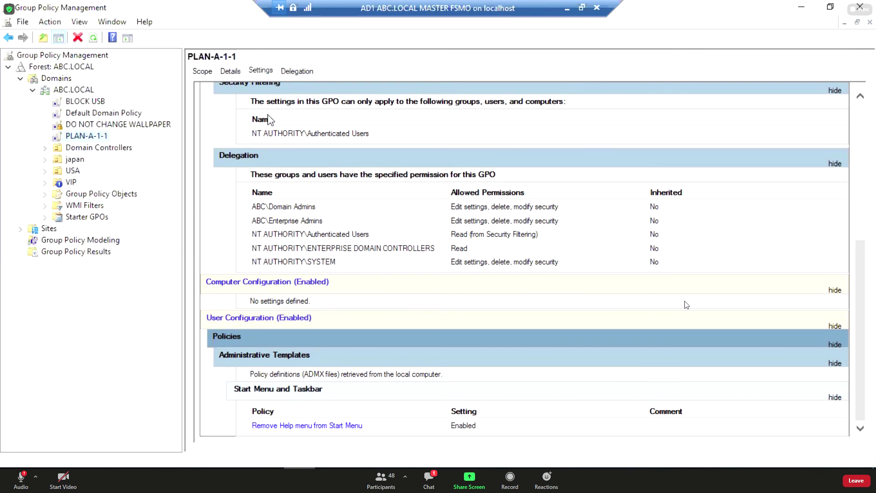
{"action": "left_click", "coordinate": [865, 322]}
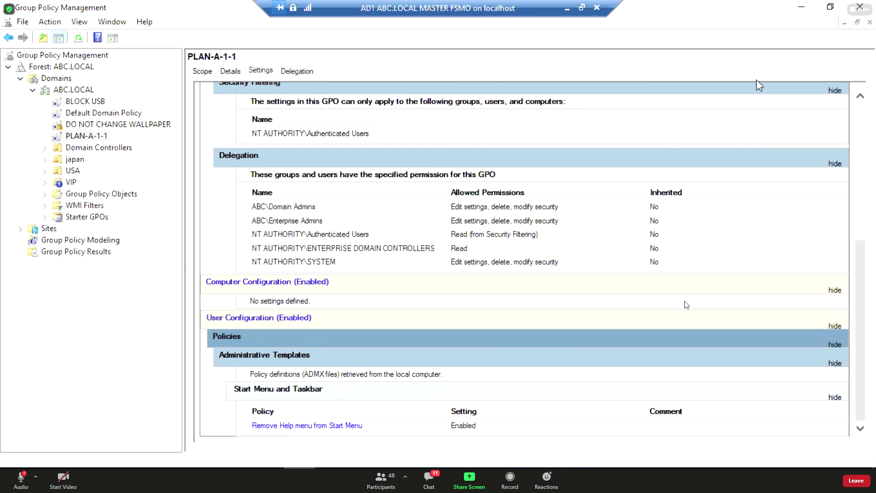
Review the BLOCK USB, Default Domain Policy, DO NOT CHANGE WALLPAPER and PLAN-A-1-1 settings reports.
{"action": "left_click", "coordinate": [84, 101]}
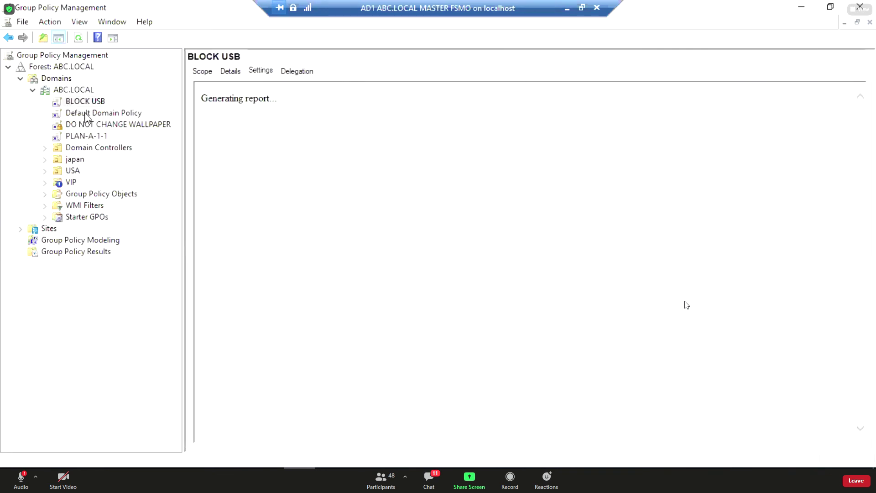
{"action": "left_click", "coordinate": [85, 114]}
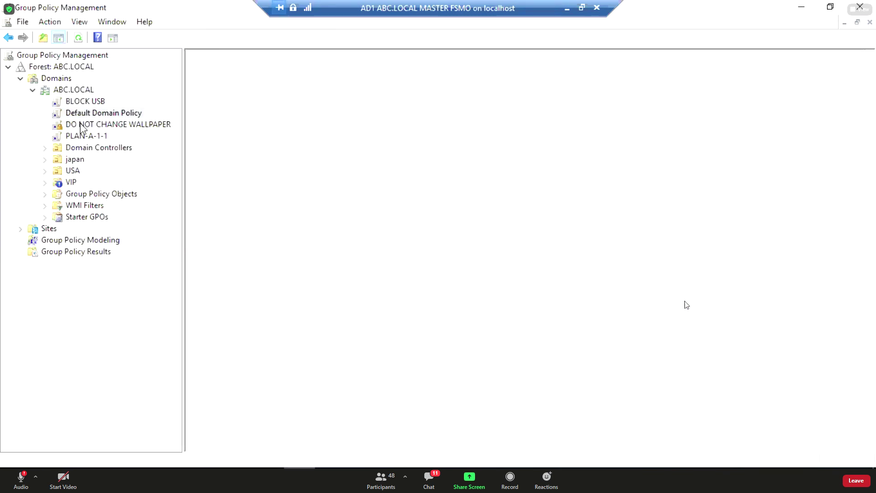
{"action": "left_click", "coordinate": [81, 125]}
{"action": "left_click", "coordinate": [83, 136]}
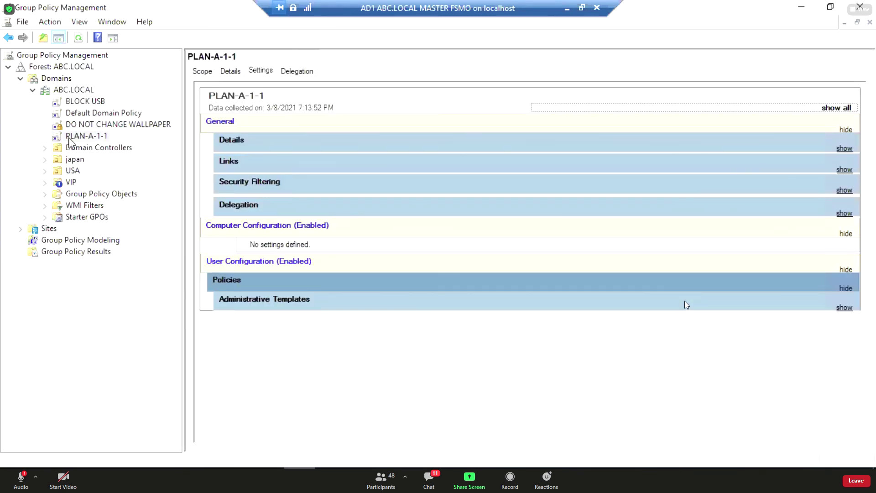
Expand japan and USA, view REMOVE GAME, then REMOVE MUSIC ICON's scope, and resize the tree pane.
{"action": "left_click", "coordinate": [45, 159]}
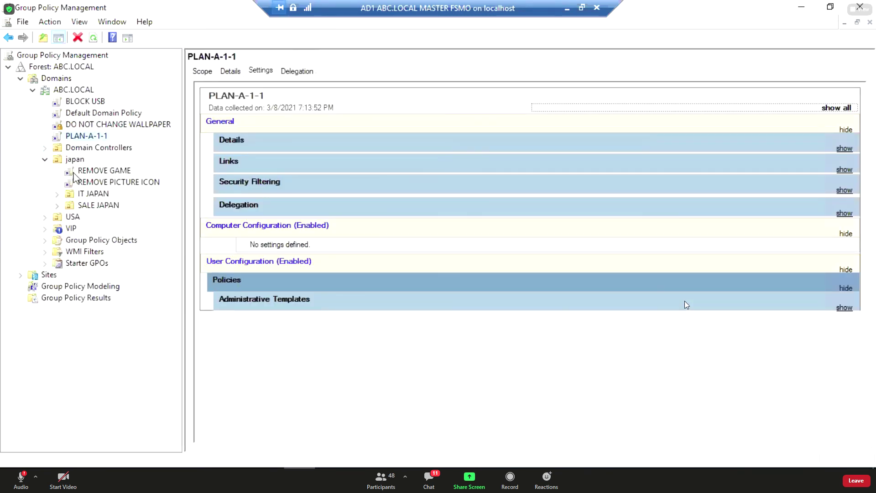
{"action": "left_click", "coordinate": [79, 171]}
{"action": "left_click", "coordinate": [44, 217]}
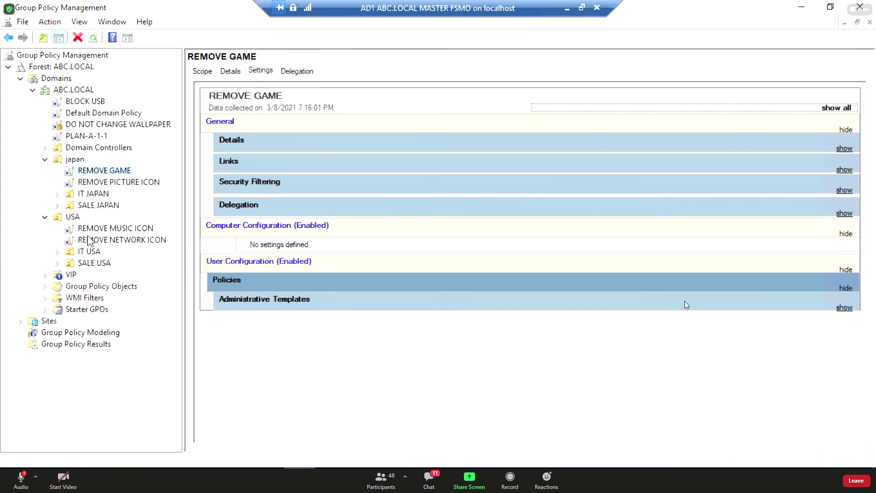
{"action": "left_click", "coordinate": [104, 231]}
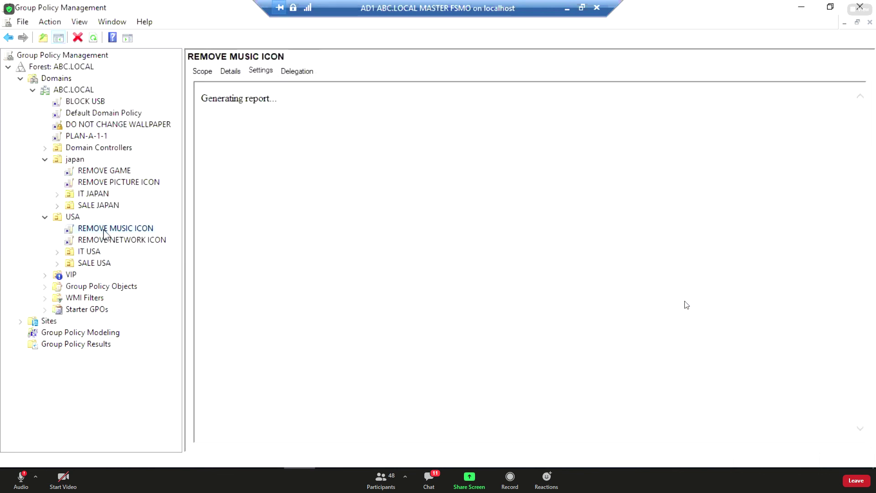
{"action": "left_click", "coordinate": [205, 71]}
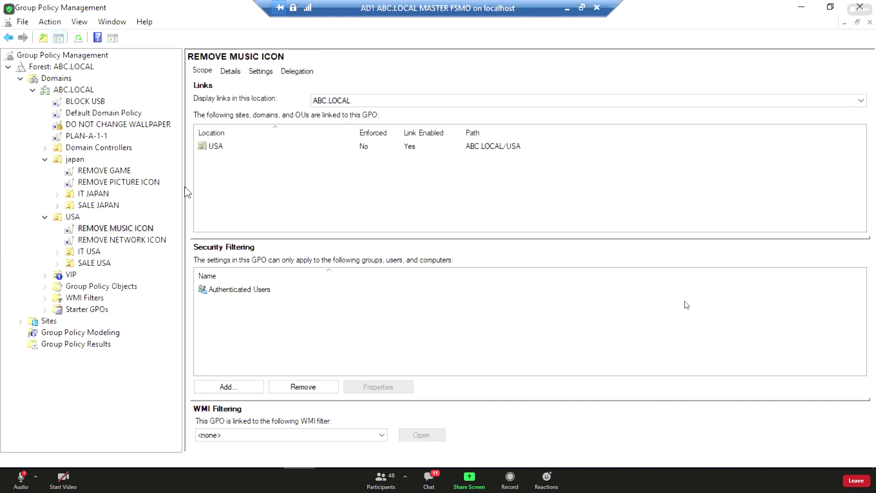
{"action": "left_click_drag", "start_coordinate": [183, 187], "coordinate": [204, 202]}
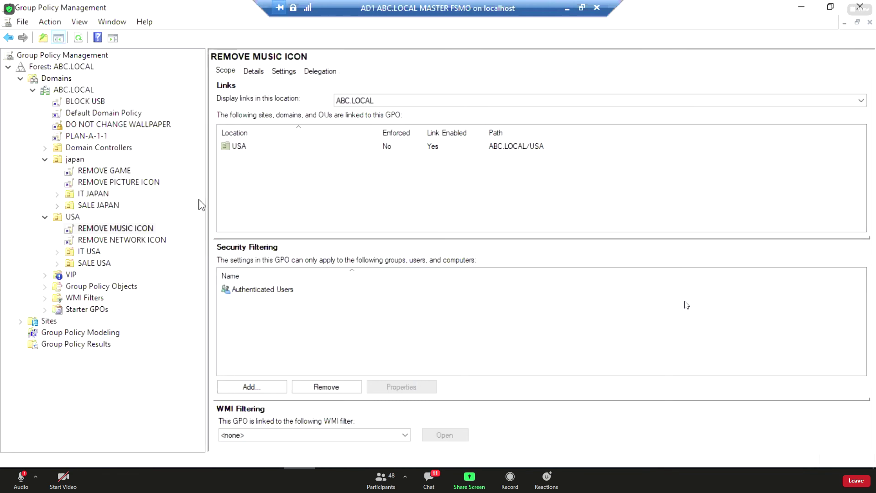
{"action": "left_click_drag", "start_coordinate": [204, 206], "coordinate": [194, 208]}
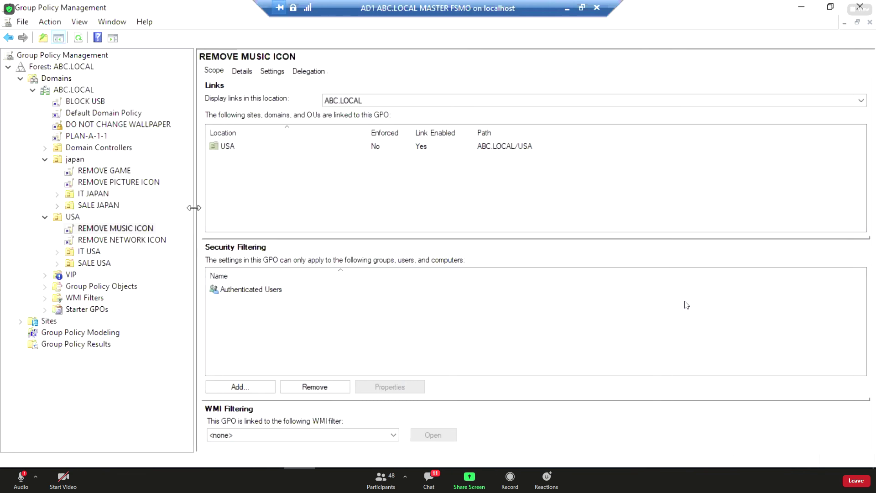